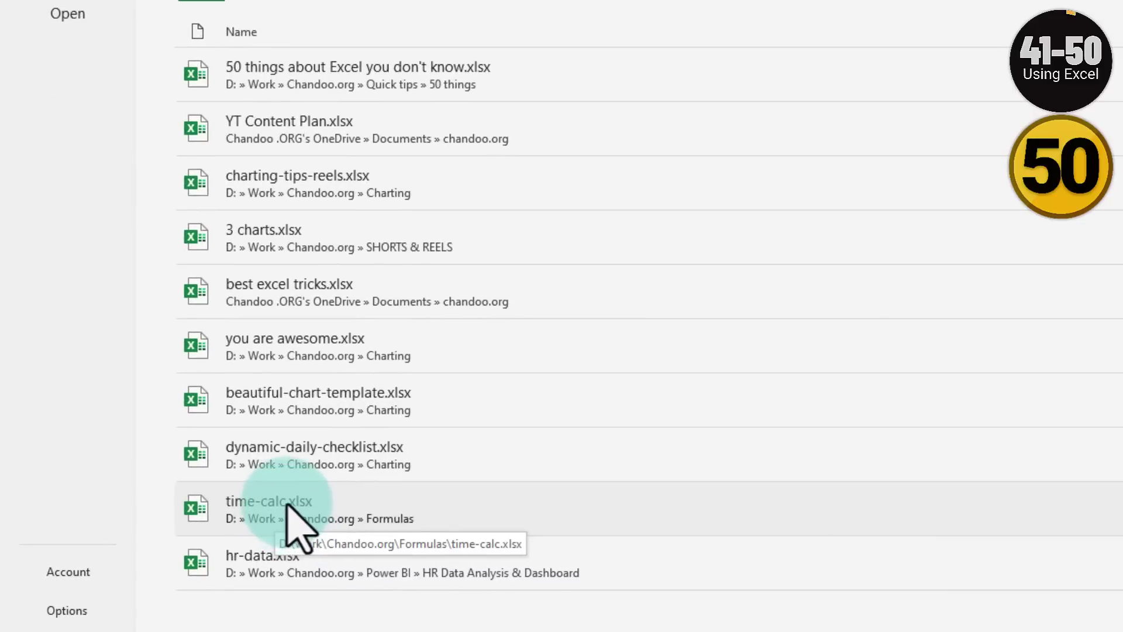
Open a copy of the recent workbook time-calc.xlsx and select its filled area from B1 to I18.
{"action": "right_click", "coordinate": [286, 507]}
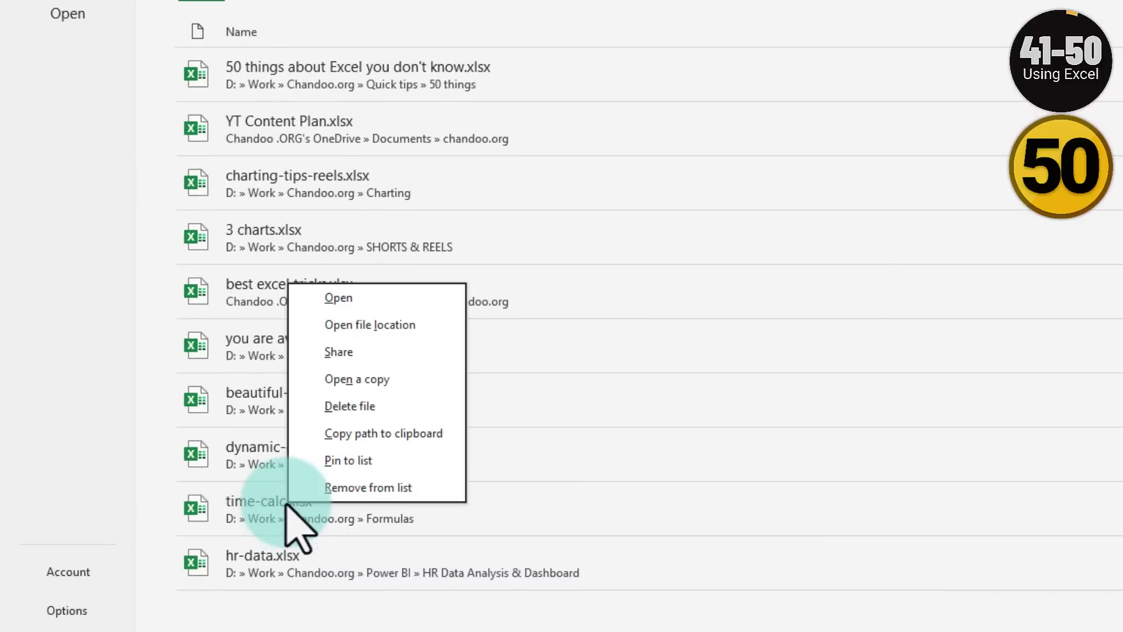
{"action": "left_click", "coordinate": [358, 382]}
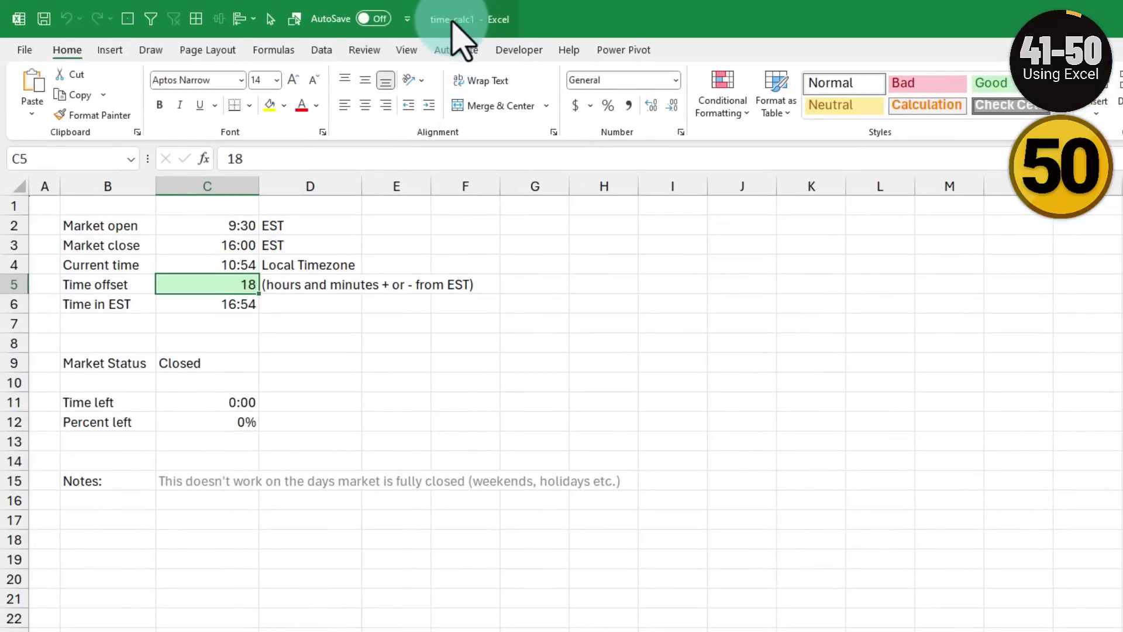
{"action": "left_click_drag", "start_coordinate": [64, 211], "coordinate": [646, 548]}
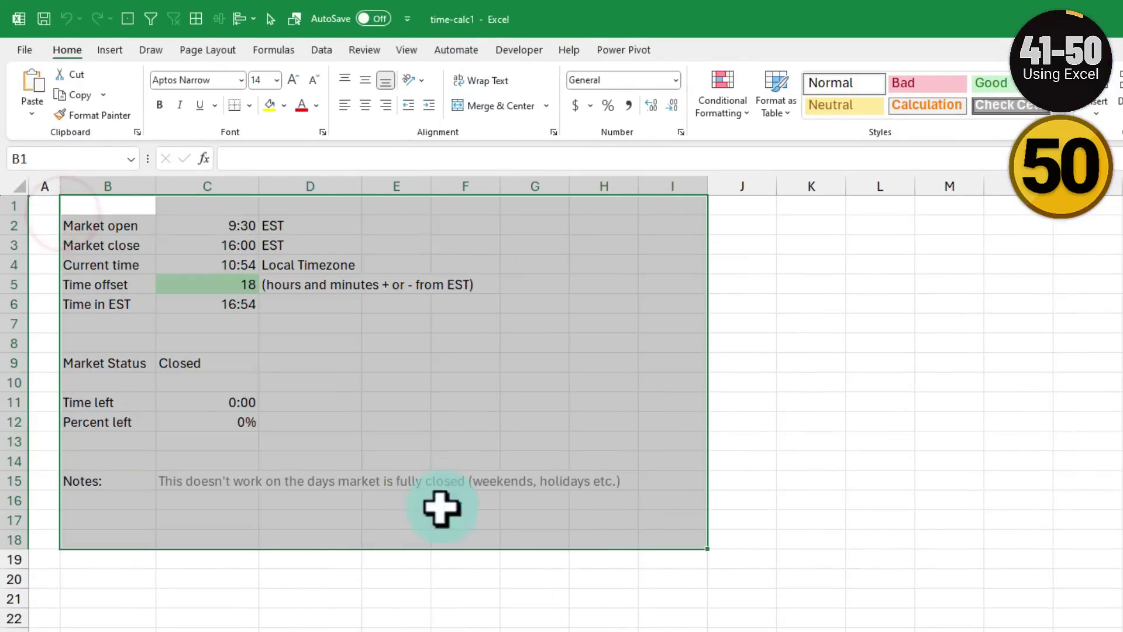
{"action": "left_click", "coordinate": [438, 629]}
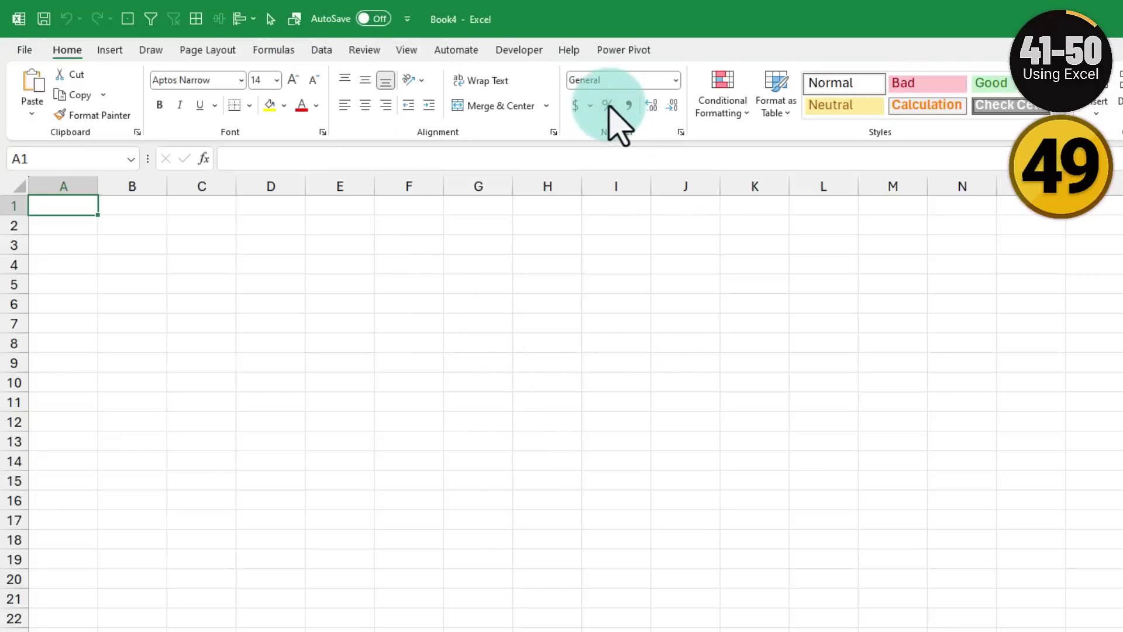
Add the Percent Style command to the Quick Access Toolbar and display the key tips.
{"action": "right_click", "coordinate": [609, 108]}
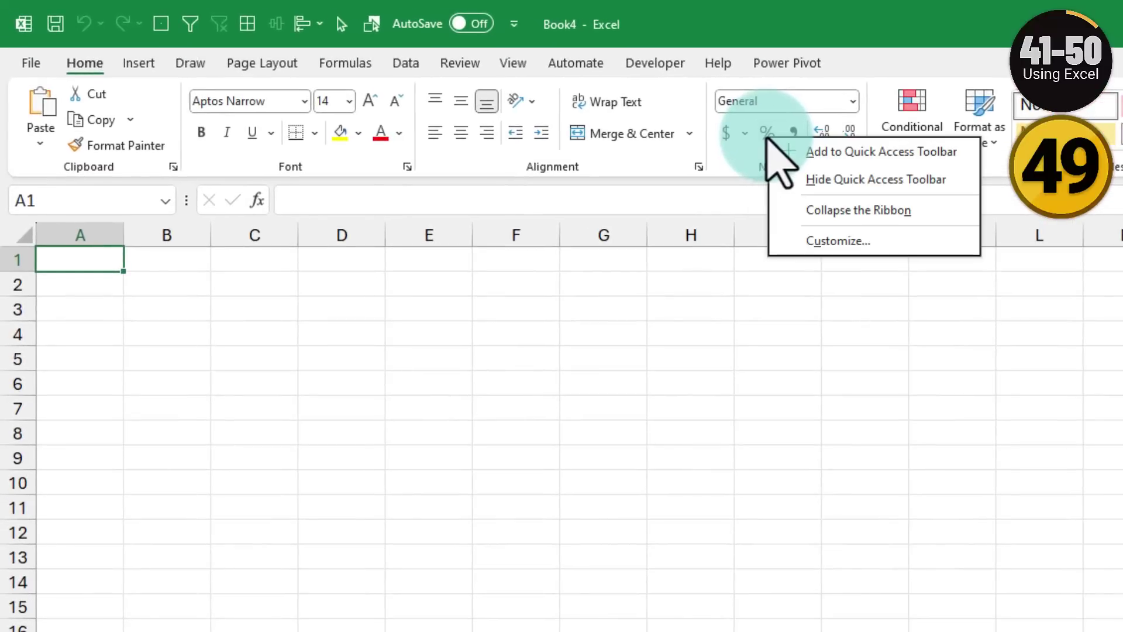
{"action": "left_click", "coordinate": [814, 154]}
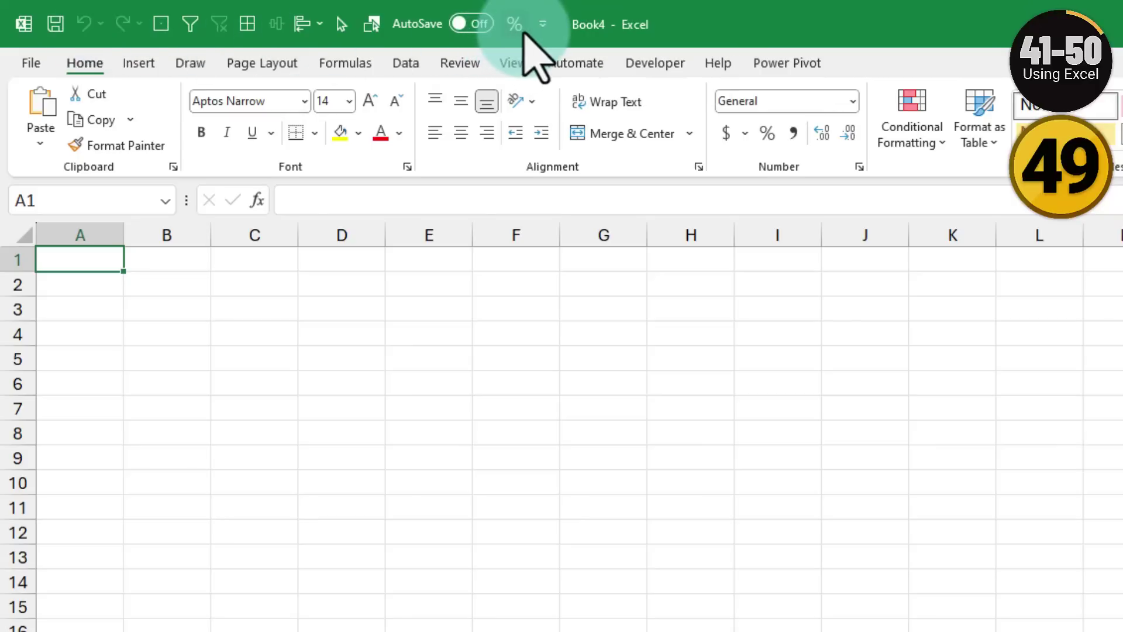
{"action": "key", "text": "alt"}
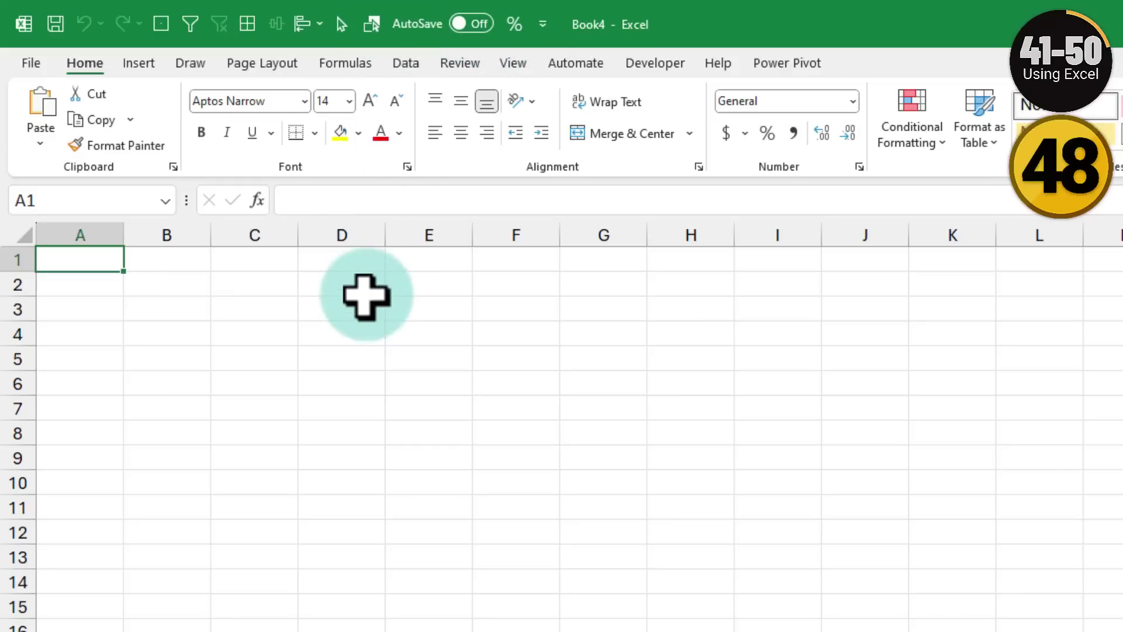
Show the Quick Access Toolbar below the ribbon.
{"action": "right_click", "coordinate": [366, 21]}
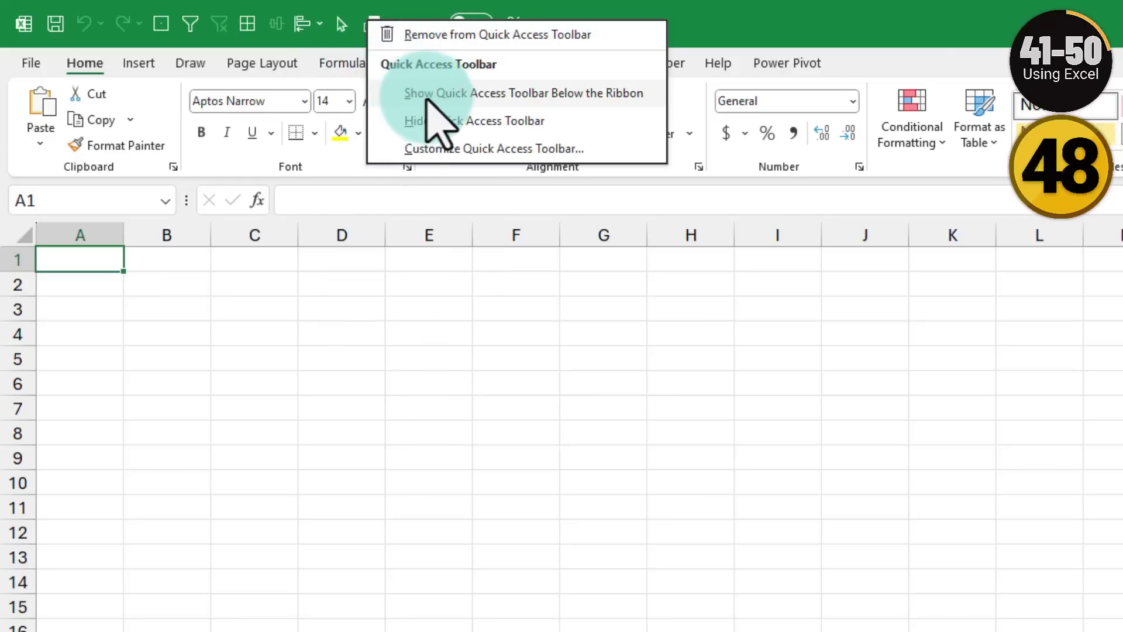
{"action": "left_click", "coordinate": [501, 93]}
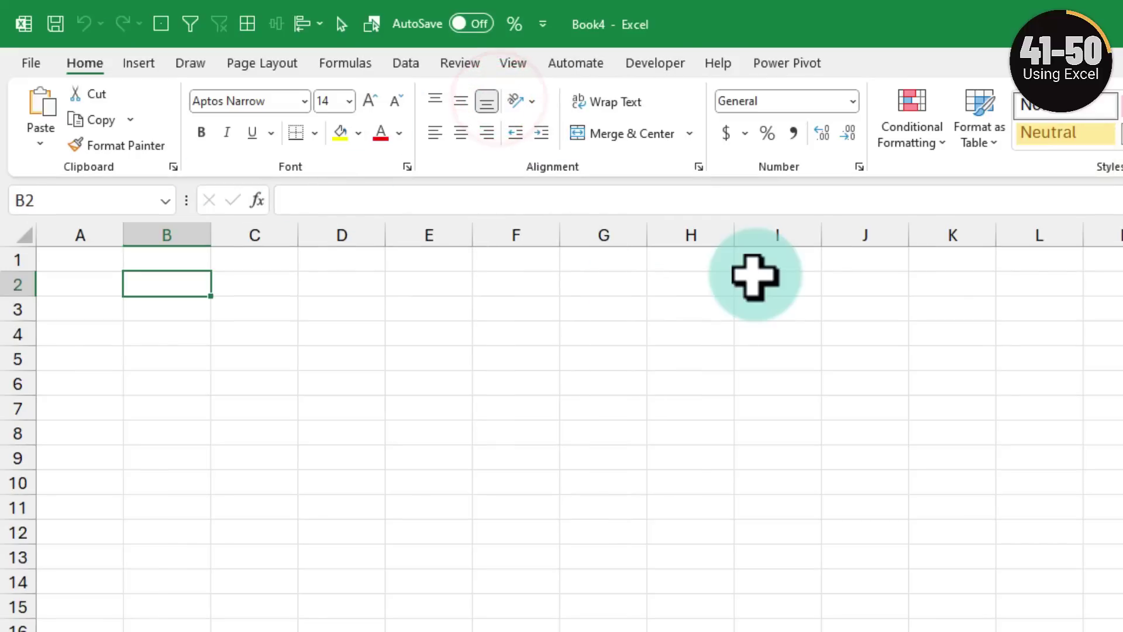
Enter Jan in B2 and Feb in B3, and fill the month series down to B14.
{"action": "type", "text": "Jan"}
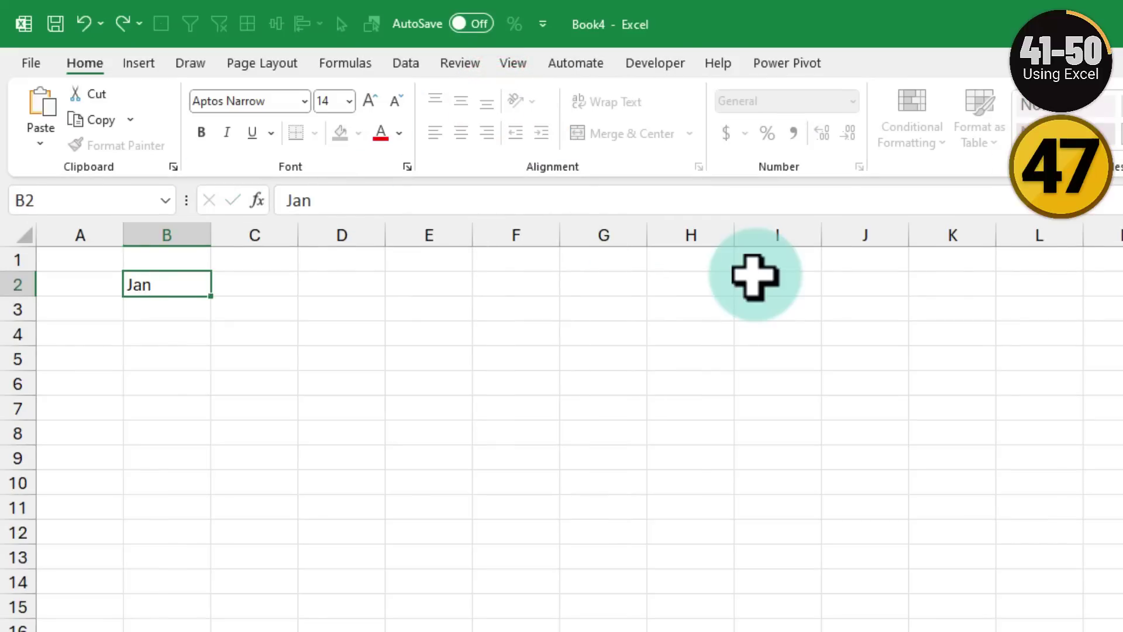
{"action": "key", "text": "Return"}
{"action": "type", "text": "Feb"}
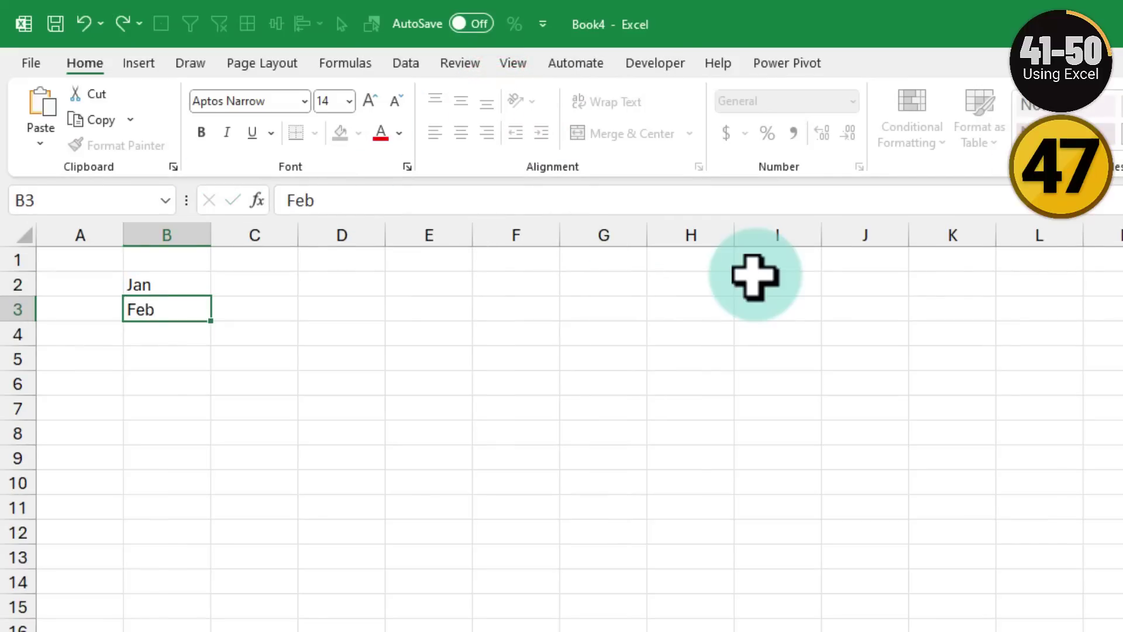
{"action": "key", "text": "Return"}
{"action": "left_click_drag", "start_coordinate": [146, 286], "coordinate": [201, 581]}
{"action": "left_click_drag", "start_coordinate": [163, 291], "coordinate": [188, 620]}
{"action": "left_click_drag", "start_coordinate": [164, 582], "coordinate": [167, 285]}
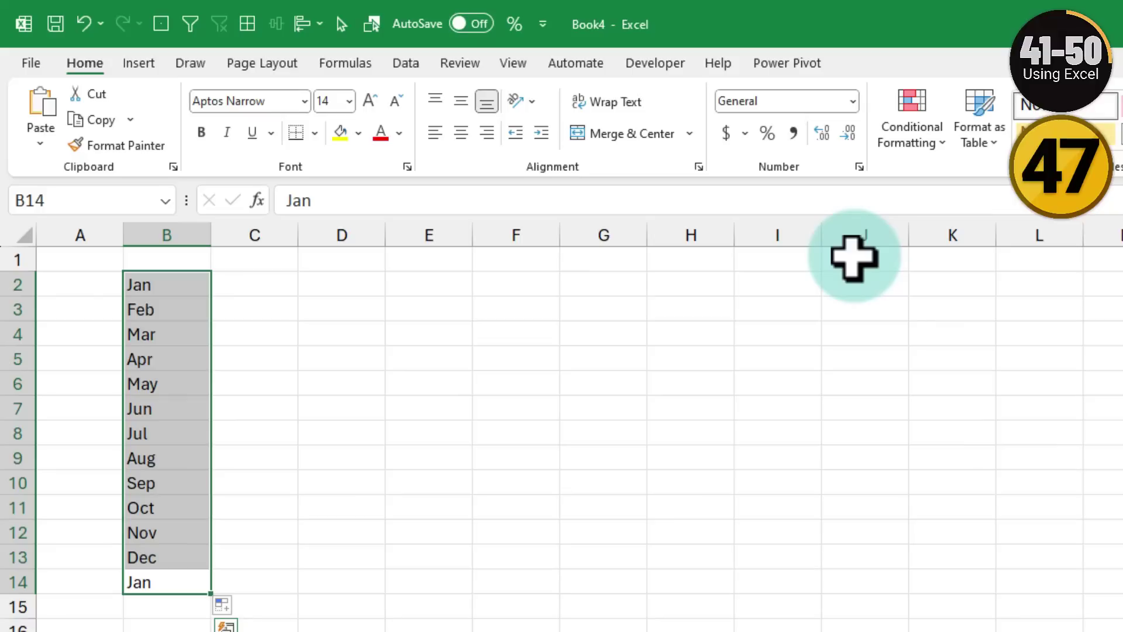
Clear the month names from B2:B14.
{"action": "key", "text": "Delete"}
{"action": "left_click", "coordinate": [246, 289]}
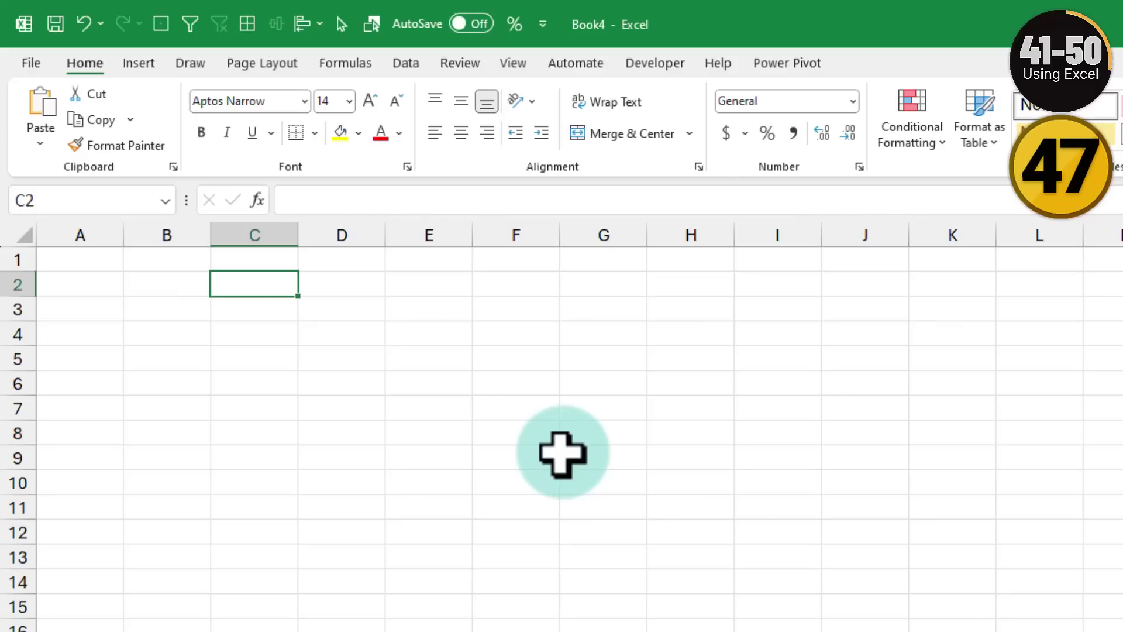
{"action": "left_click", "coordinate": [654, 334]}
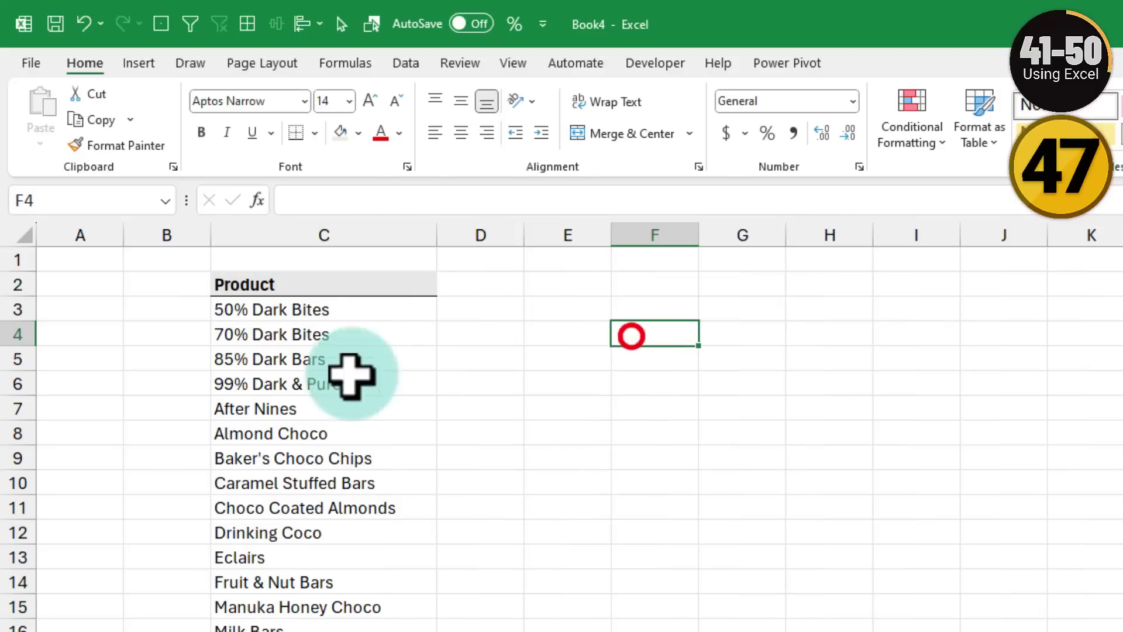
{"action": "left_click_drag", "start_coordinate": [285, 283], "coordinate": [349, 631]}
{"action": "left_click_drag", "start_coordinate": [252, 608], "coordinate": [251, 598]}
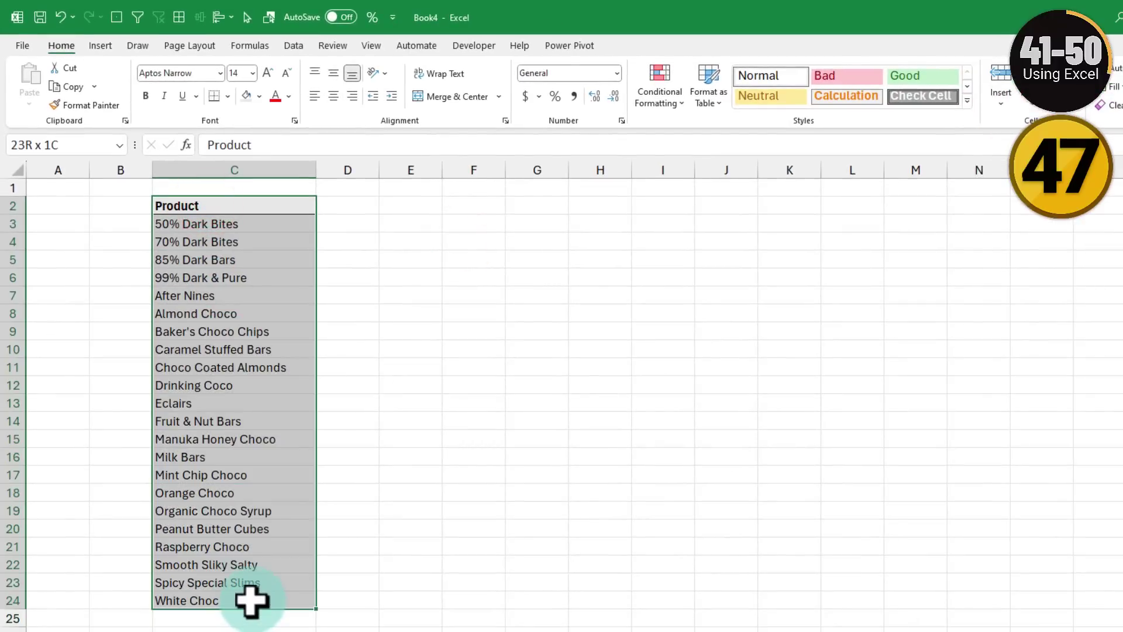
{"action": "left_click", "coordinate": [541, 472]}
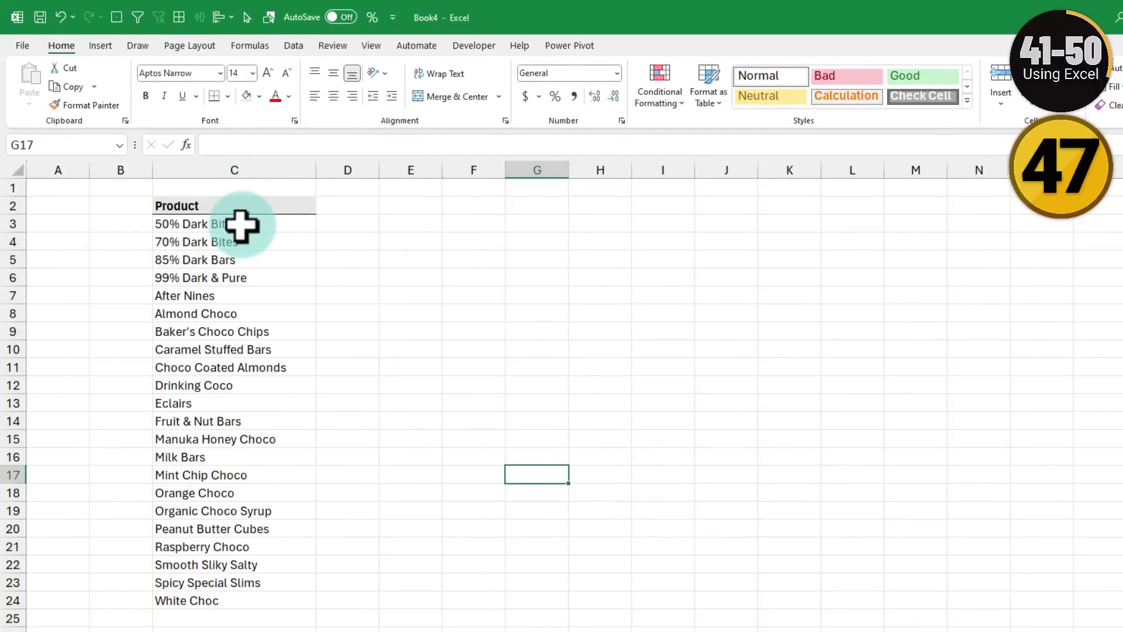
Open the custom lists editor from the advanced program options.
{"action": "left_click", "coordinate": [22, 45]}
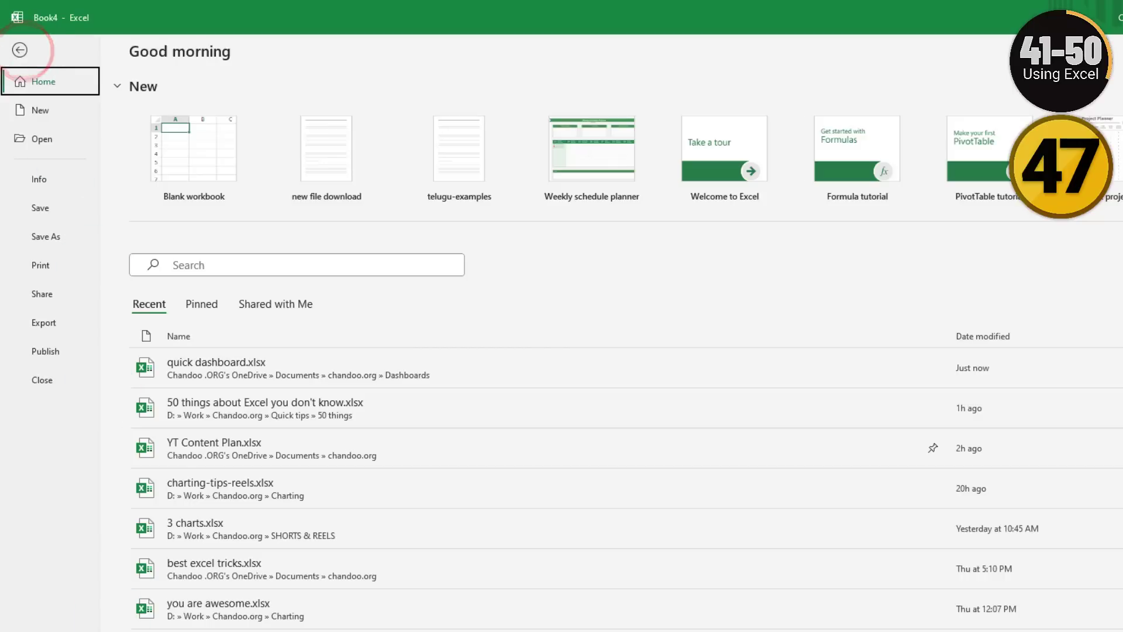
{"action": "key", "text": "t"}
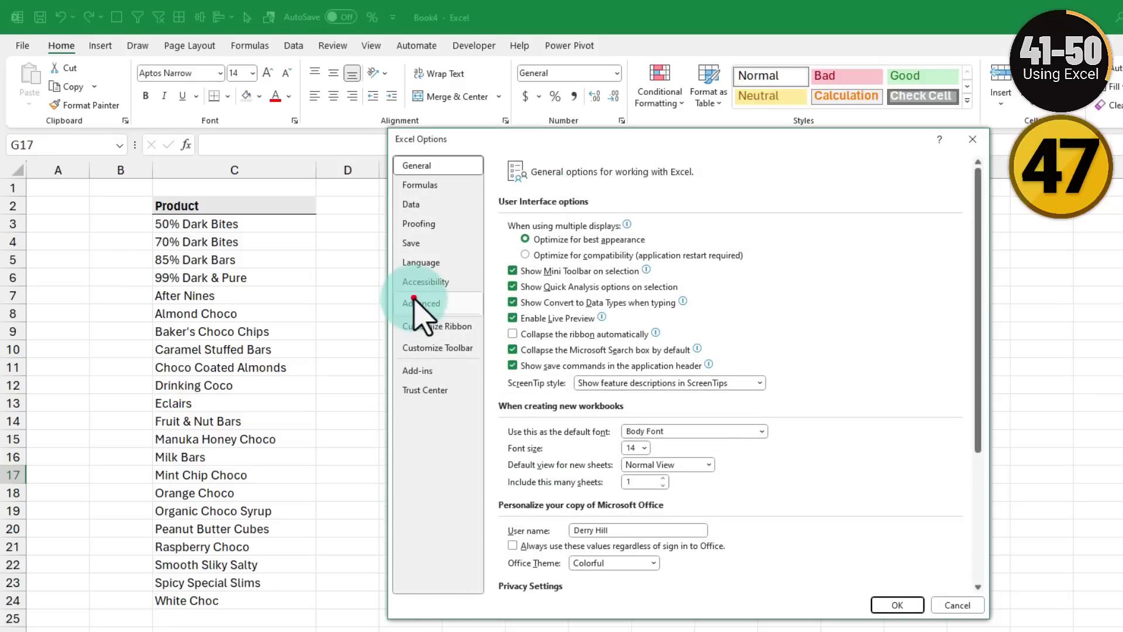
{"action": "left_click", "coordinate": [414, 302]}
{"action": "scroll", "coordinate": [766, 453], "scroll_direction": "down", "scroll_amount": 20}
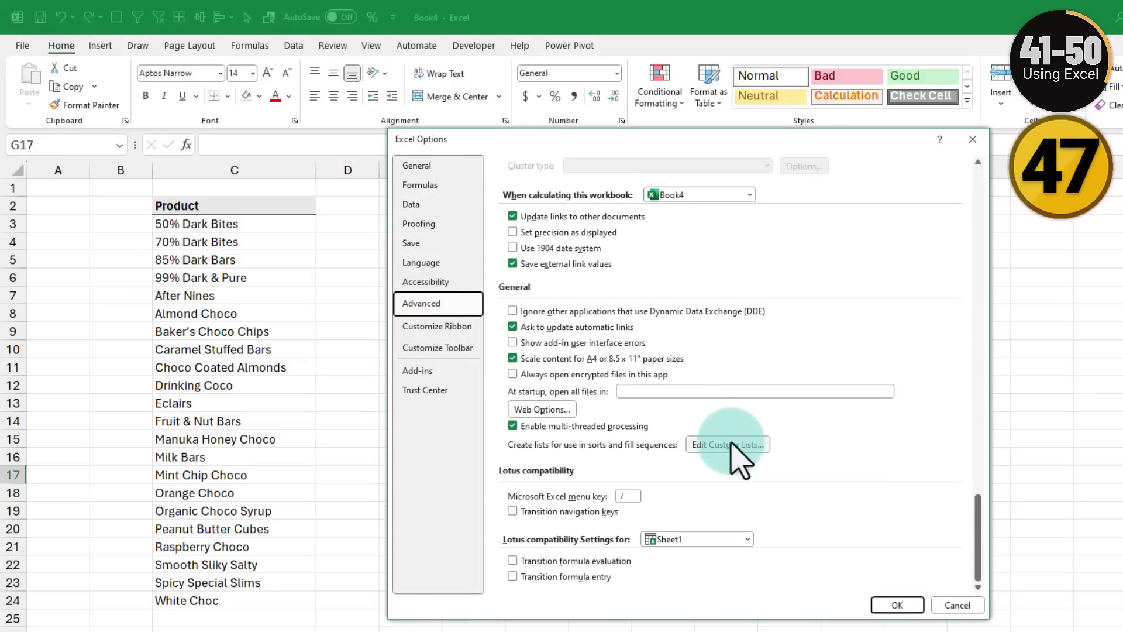
{"action": "left_click", "coordinate": [731, 447]}
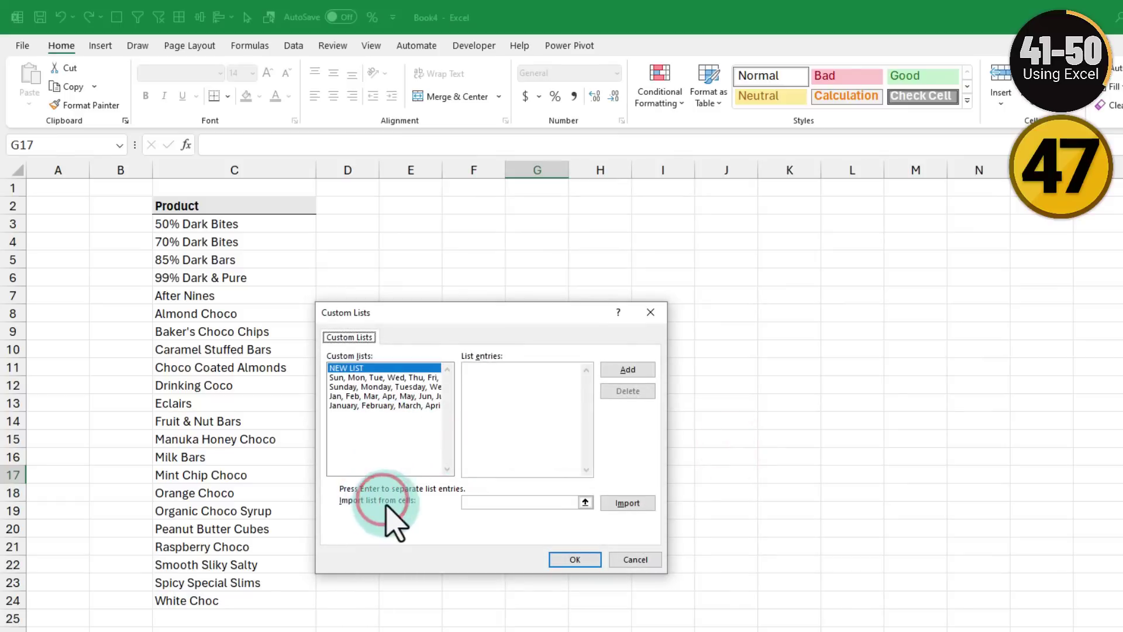
Import the product names in C3:C24 as a custom list and save the options.
{"action": "left_click", "coordinate": [476, 502]}
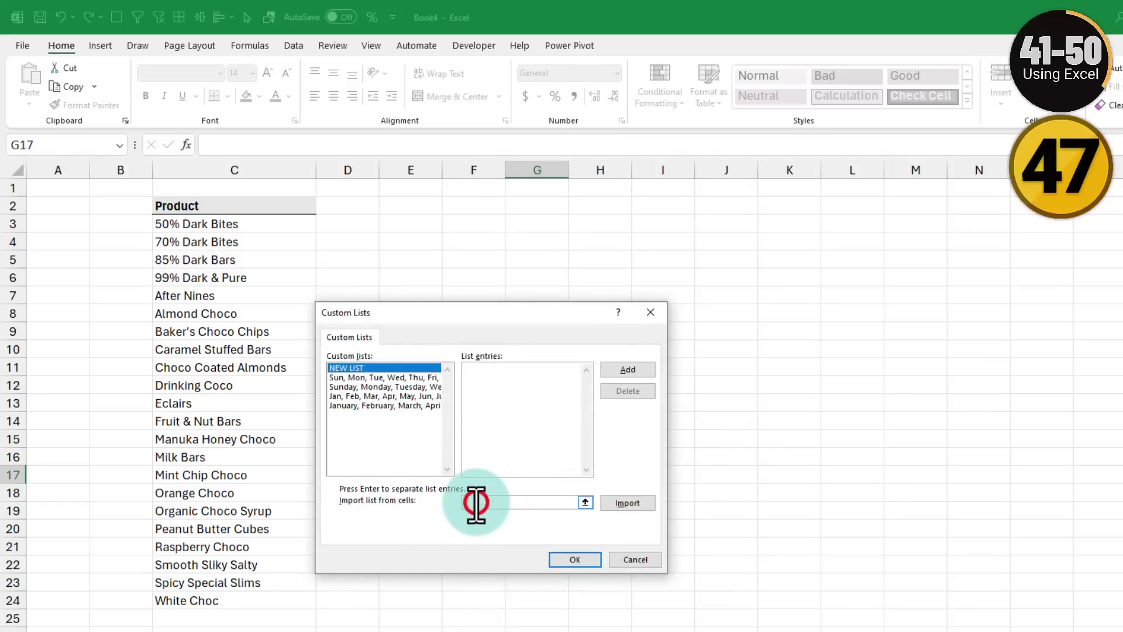
{"action": "left_click_drag", "start_coordinate": [194, 225], "coordinate": [205, 600]}
{"action": "left_click", "coordinate": [621, 505]}
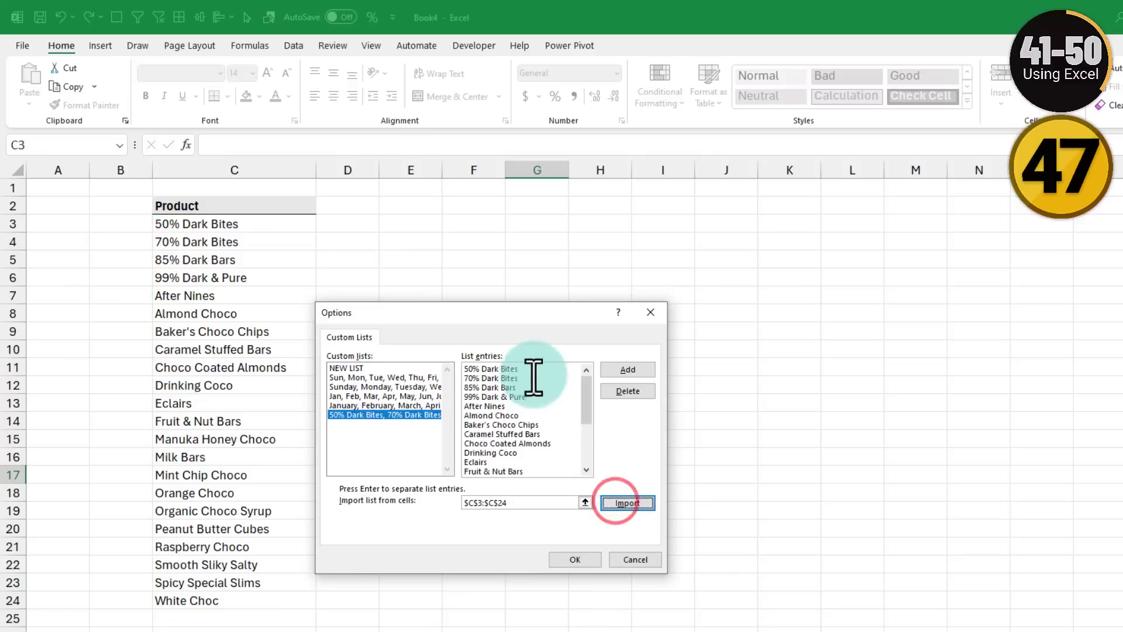
{"action": "left_click_drag", "start_coordinate": [589, 396], "coordinate": [585, 462]}
{"action": "left_click_drag", "start_coordinate": [587, 417], "coordinate": [585, 352]}
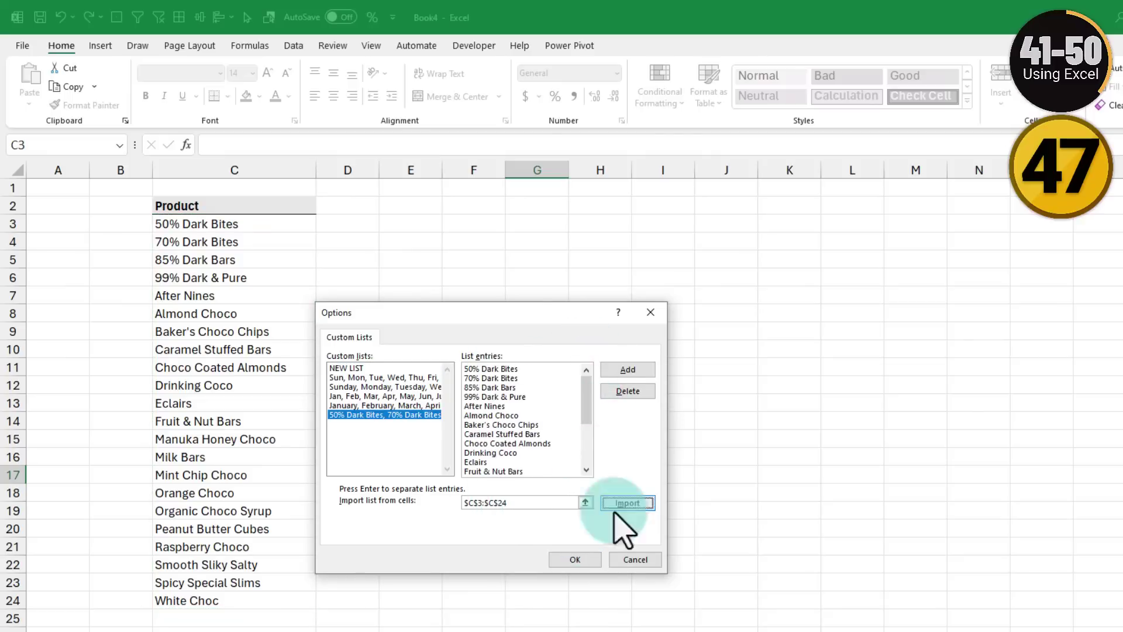
{"action": "left_click", "coordinate": [575, 560]}
{"action": "left_click", "coordinate": [886, 604]}
Enter 50% Dark Bites in I2, fill the product list down to I24, and fit column I to its contents.
{"action": "left_click", "coordinate": [653, 207]}
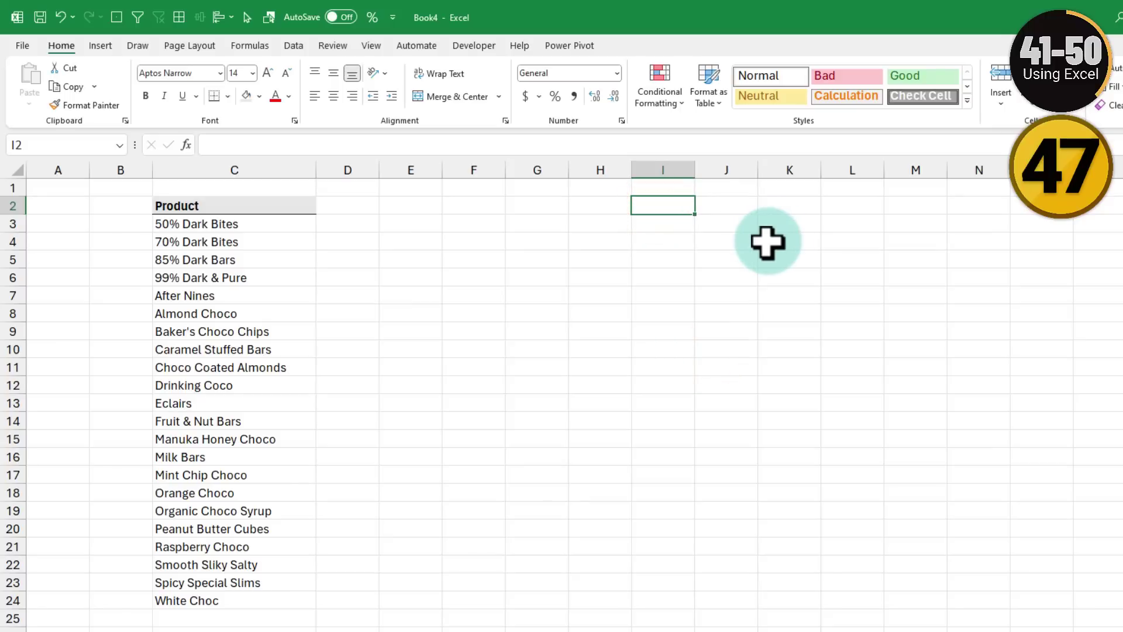
{"action": "type", "text": "50%"}
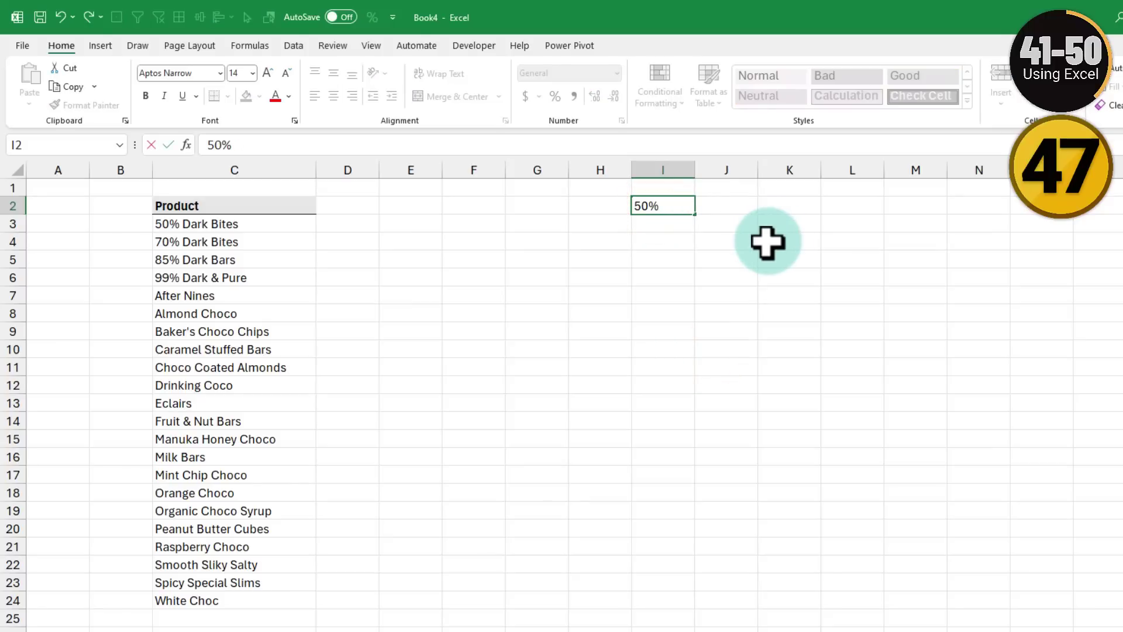
{"action": "type", "text": " Dark Bites"}
{"action": "left_click_drag", "start_coordinate": [694, 214], "coordinate": [680, 609]}
{"action": "left_click", "coordinate": [863, 531]}
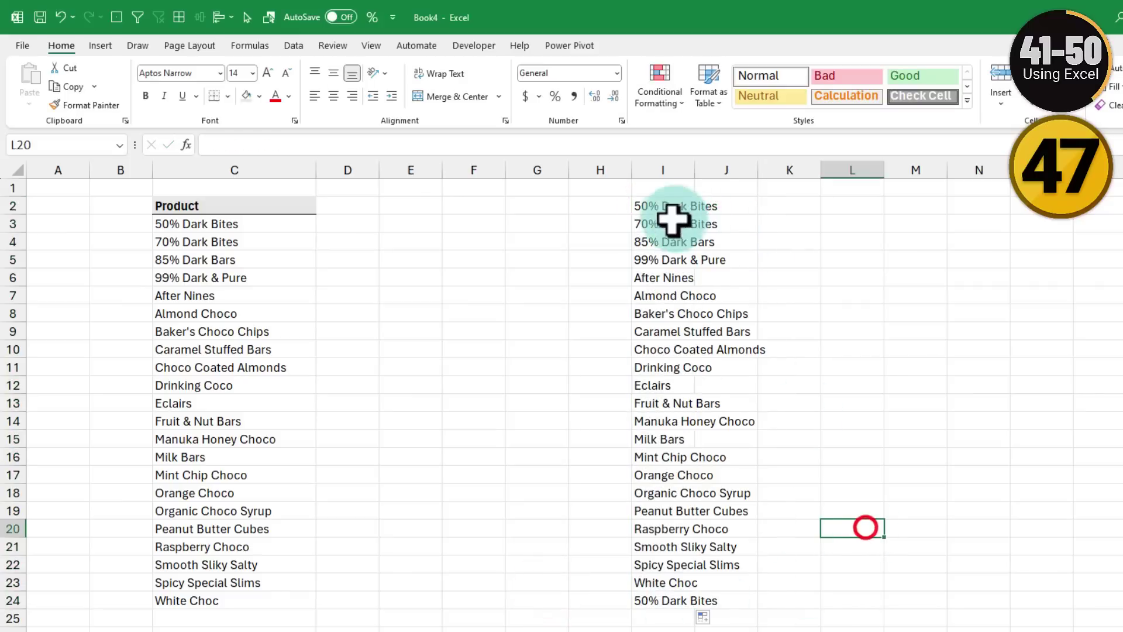
{"action": "double_click", "coordinate": [694, 171]}
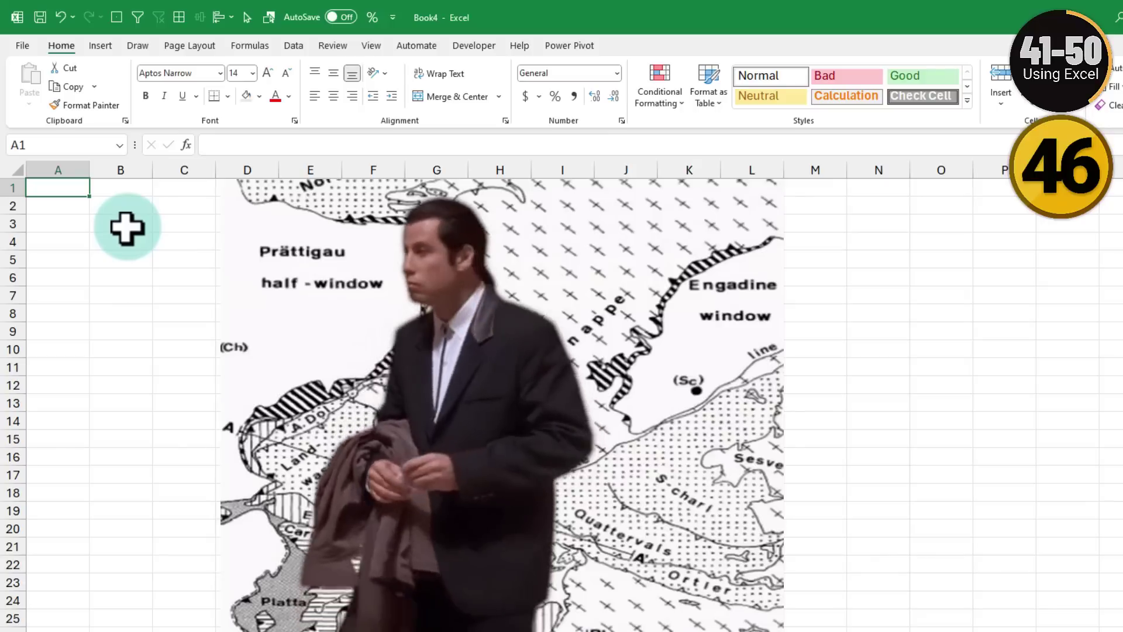
Check the Name Box address for several cells and use it to jump to cell AB230.
{"action": "left_click", "coordinate": [373, 386]}
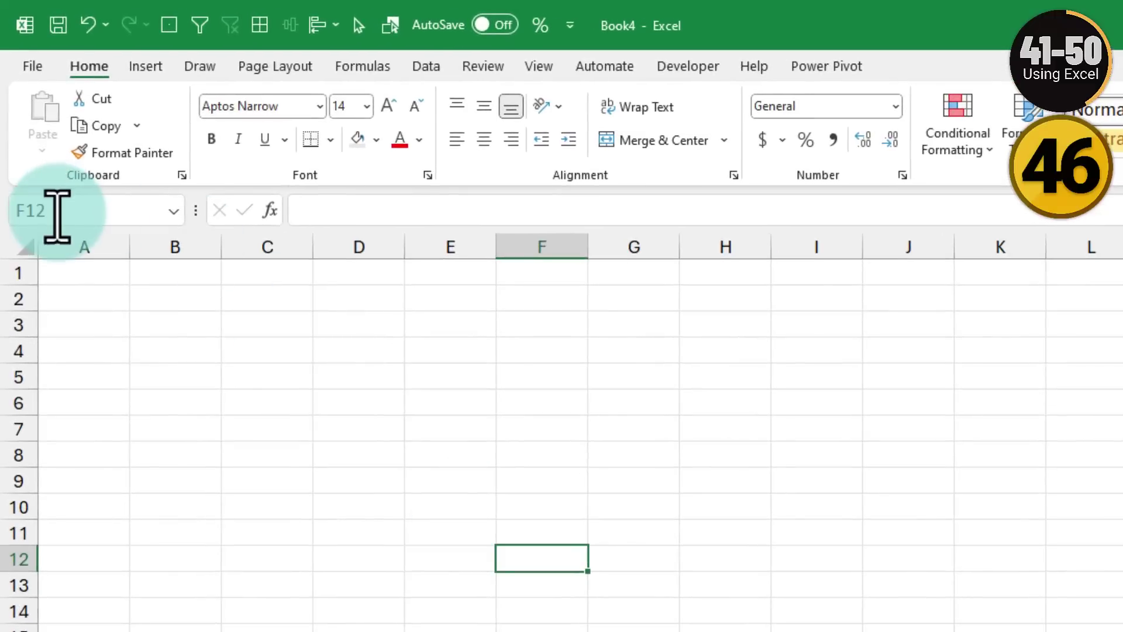
{"action": "left_click", "coordinate": [24, 144]}
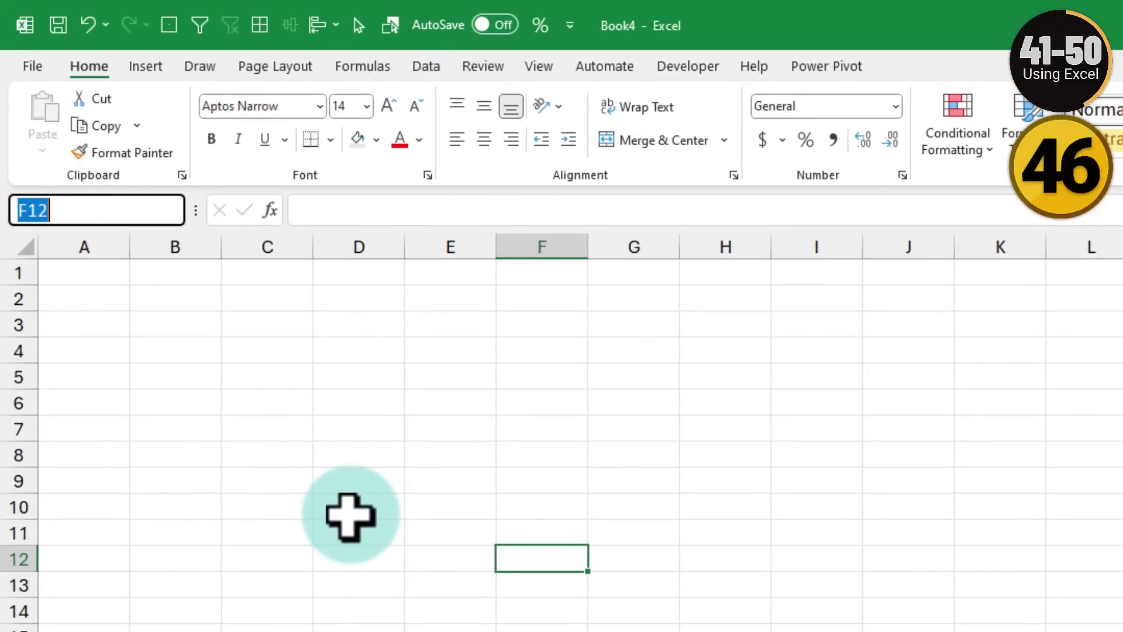
{"action": "left_click", "coordinate": [725, 533]}
{"action": "left_click", "coordinate": [1122, 631]}
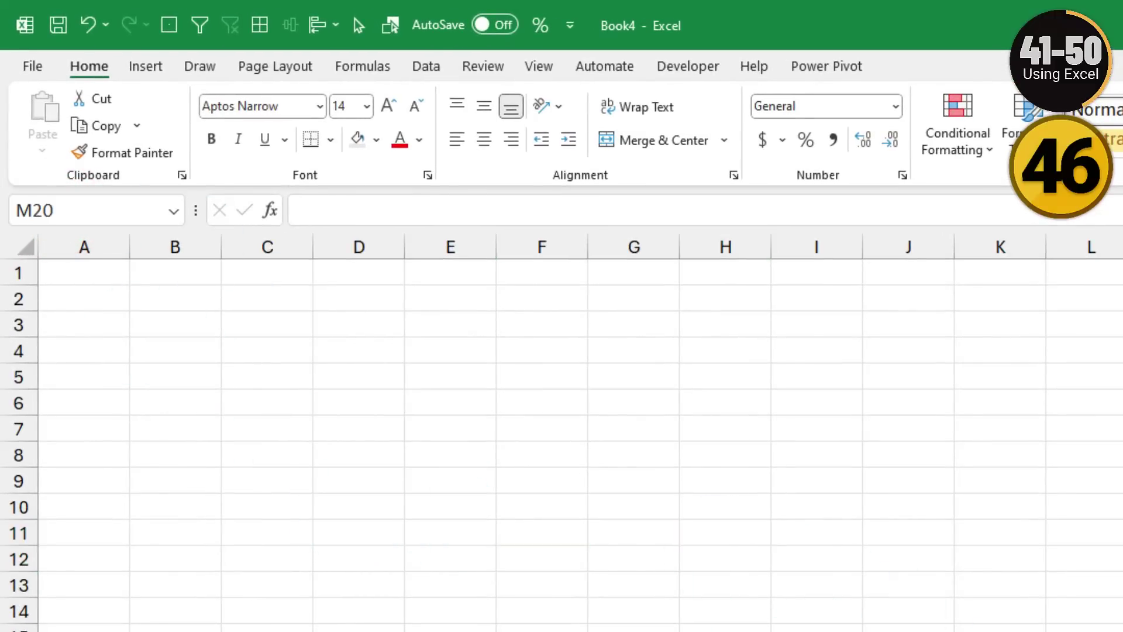
{"action": "left_click", "coordinate": [929, 376]}
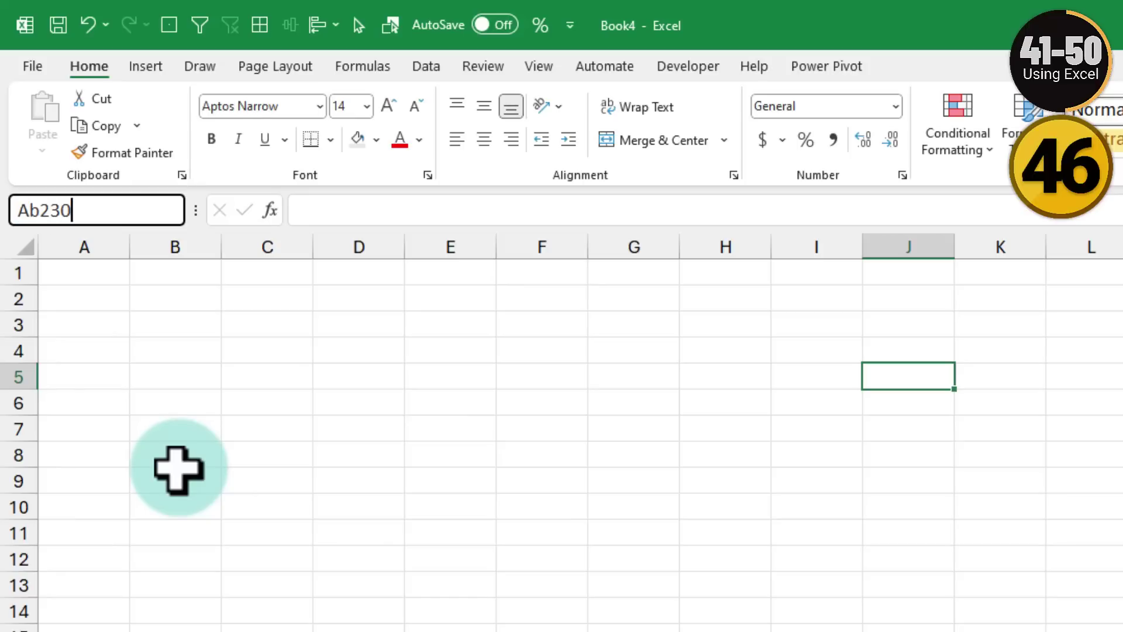
{"action": "key", "text": "Return"}
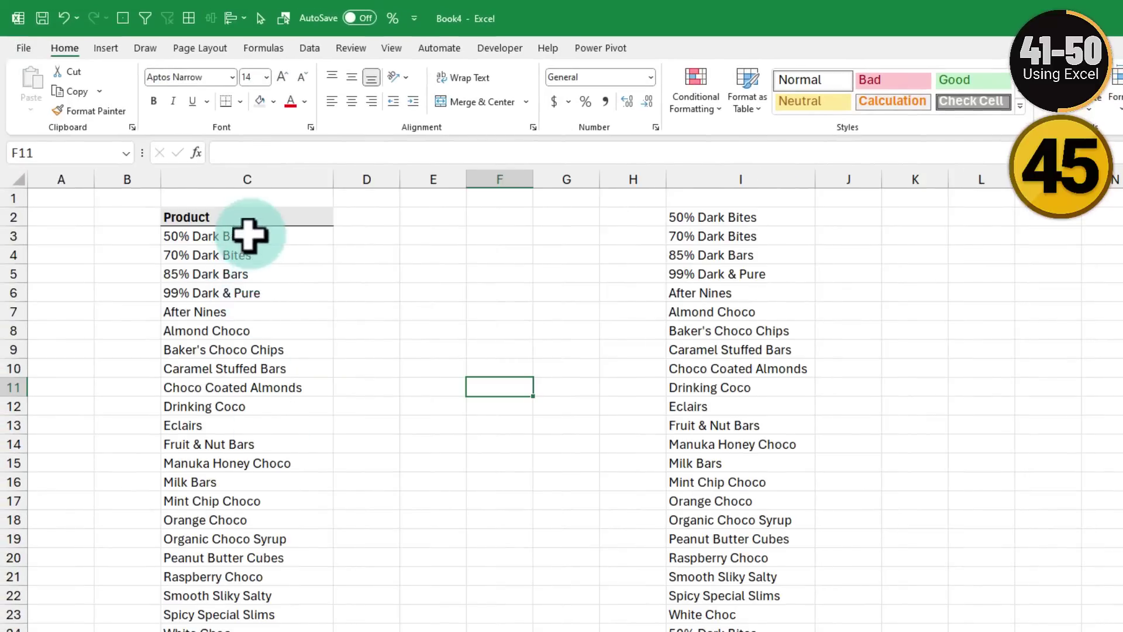
Pick several product cells in column C, ending at Raspberry Choco, and show the Office Clipboard.
{"action": "left_click_drag", "start_coordinate": [195, 209], "coordinate": [277, 625]}
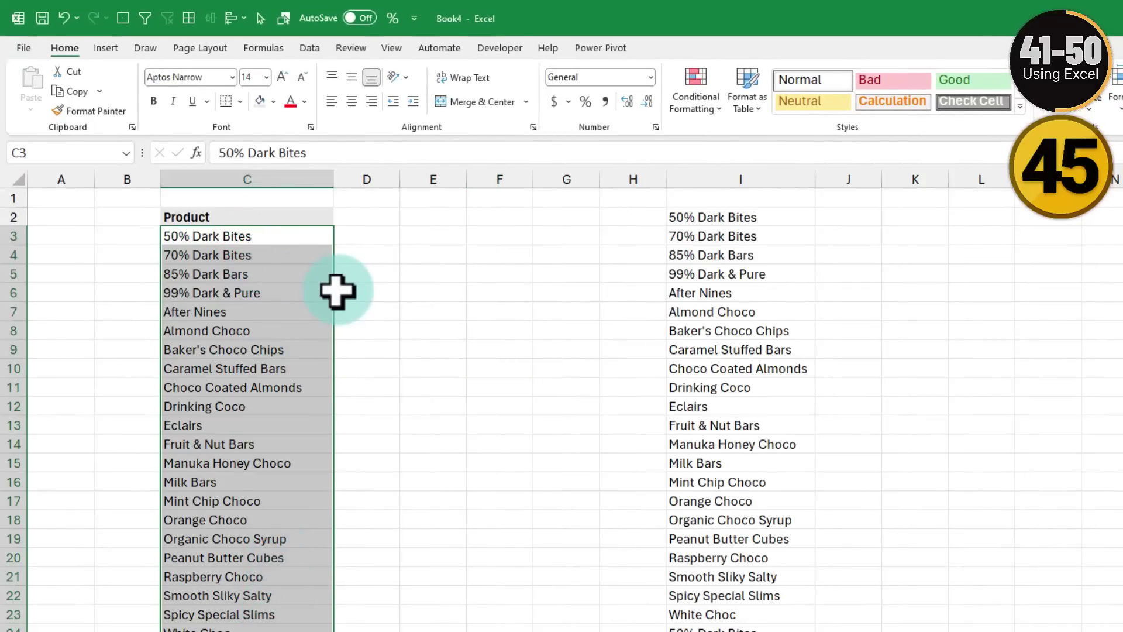
{"action": "left_click", "coordinate": [248, 272]}
{"action": "left_click", "coordinate": [258, 348]}
{"action": "left_click", "coordinate": [244, 464]}
{"action": "left_click", "coordinate": [246, 578]}
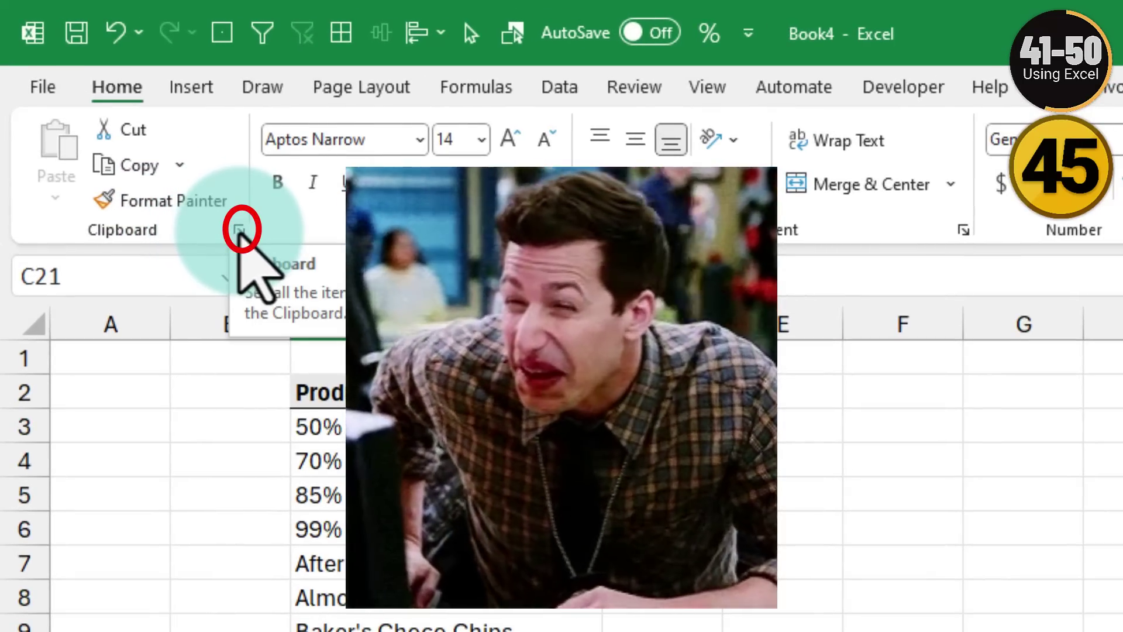
{"action": "left_click", "coordinate": [241, 229]}
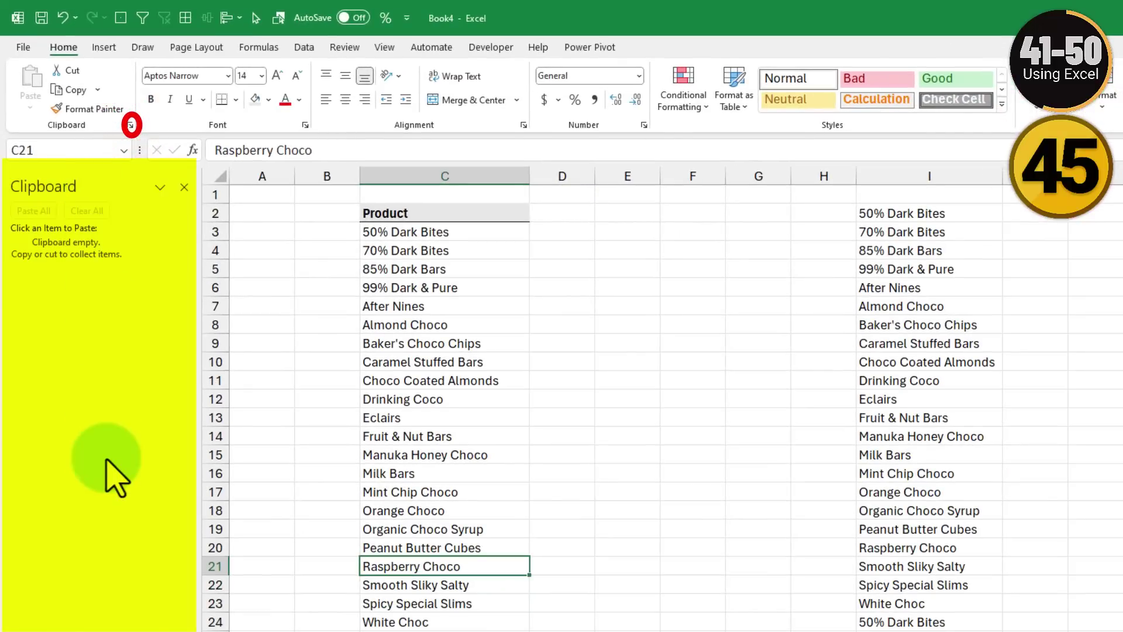
Copy the 99% Dark & Pure, Drinking Coco, Orange Choco and Smooth Sliky Salty cells one by one to the Office Clipboard.
{"action": "left_click", "coordinate": [444, 283]}
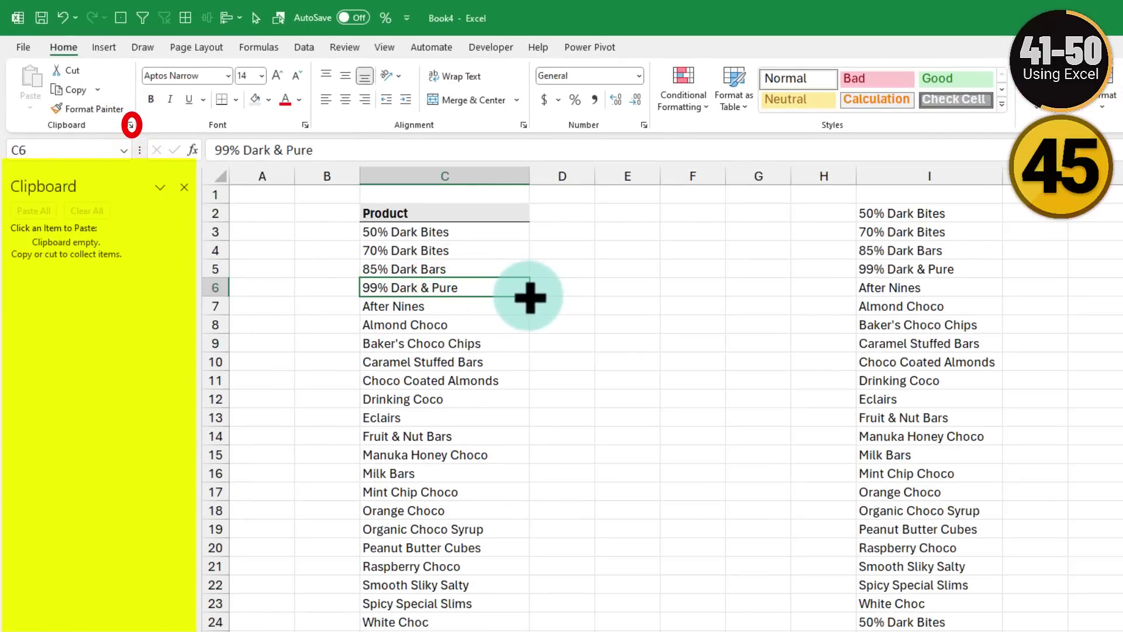
{"action": "key", "text": "ctrl+c"}
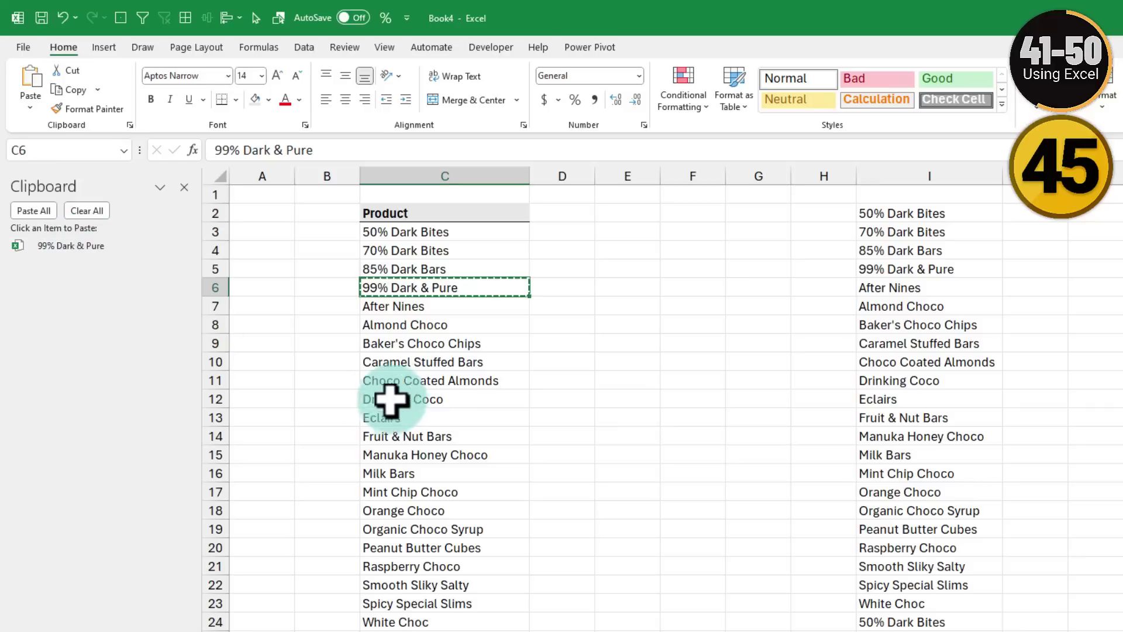
{"action": "left_click", "coordinate": [426, 398]}
{"action": "key", "text": "ctrl+c"}
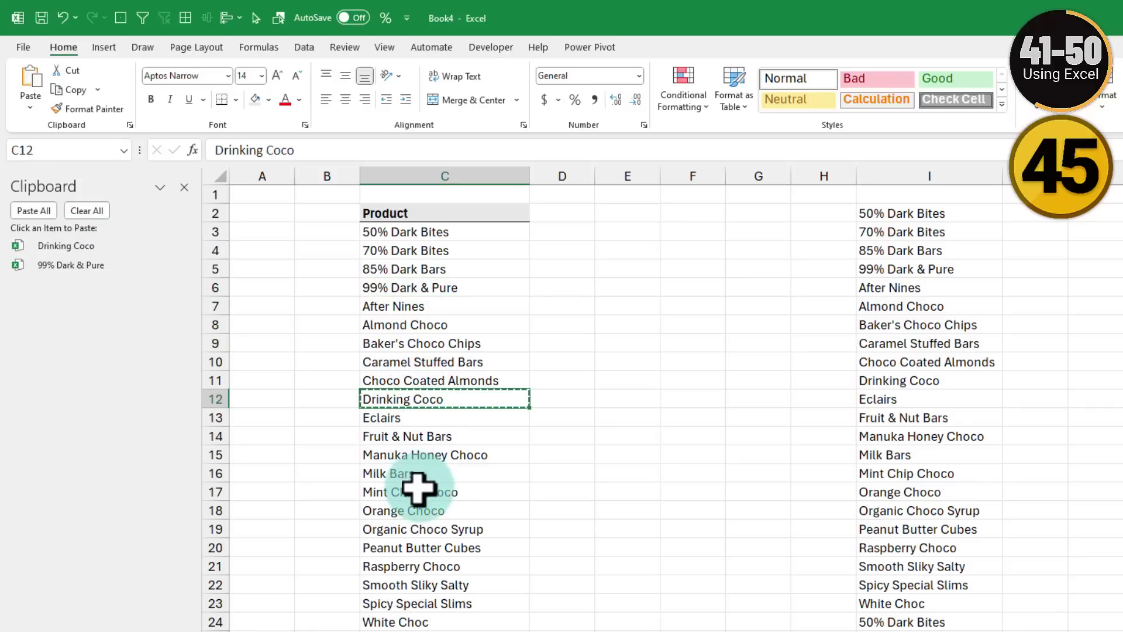
{"action": "left_click", "coordinate": [424, 510]}
{"action": "key", "text": "ctrl+c"}
{"action": "left_click", "coordinate": [462, 585]}
{"action": "key", "text": "ctrl+c"}
{"action": "key", "text": "Escape"}
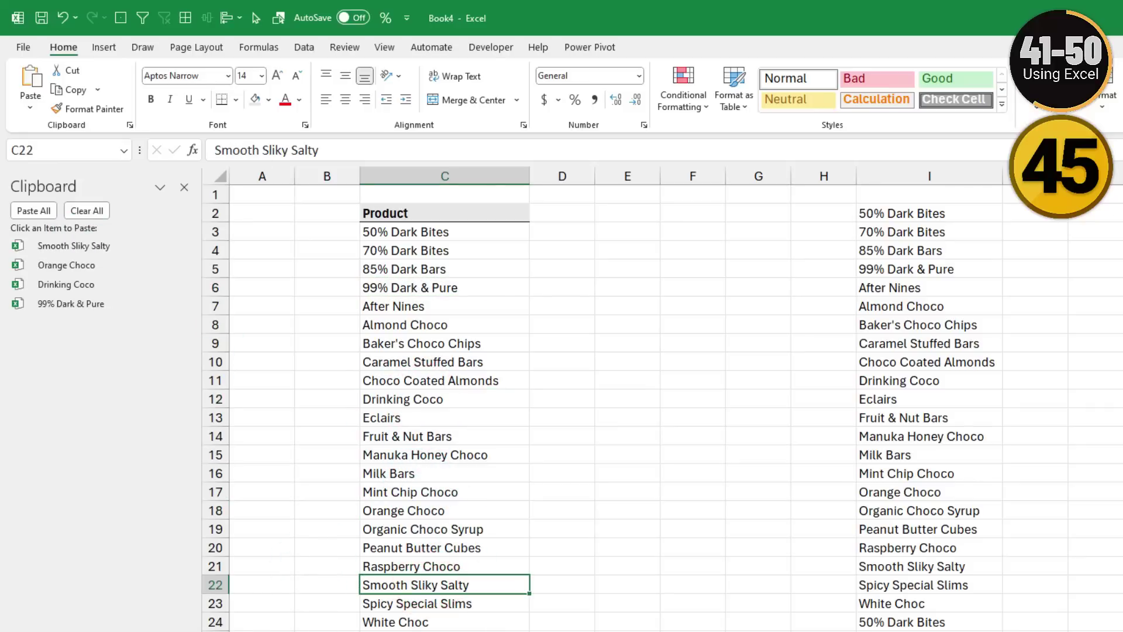
Paste all collected Clipboard items into C3:C6 on the next, empty sheet.
{"action": "key", "text": "ctrl+Page_Down"}
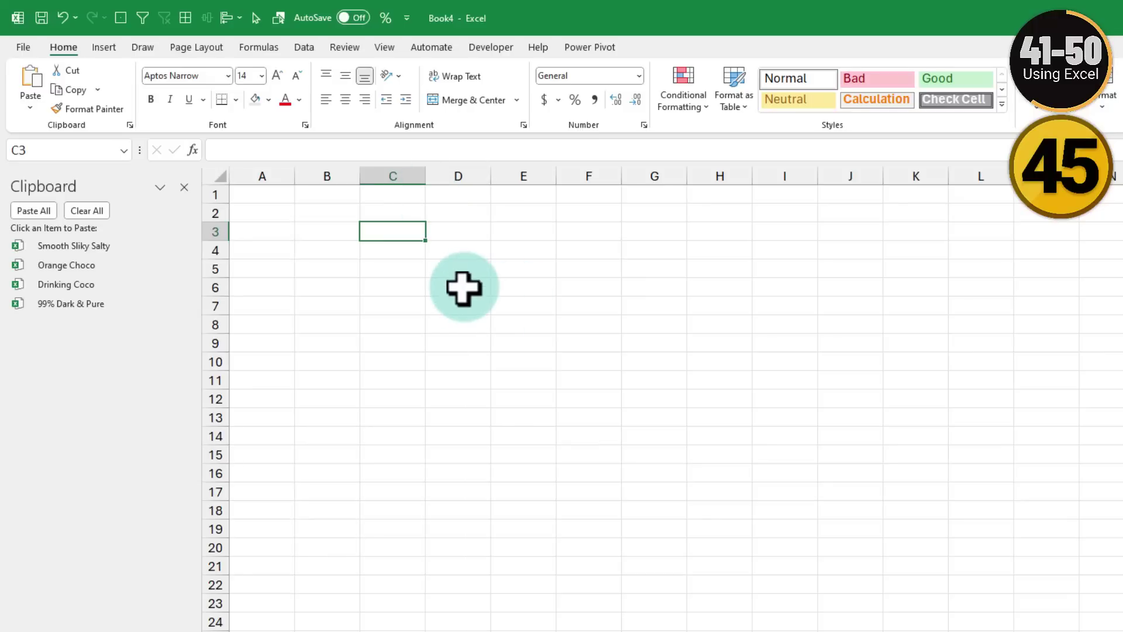
{"action": "left_click_drag", "start_coordinate": [411, 231], "coordinate": [401, 293]}
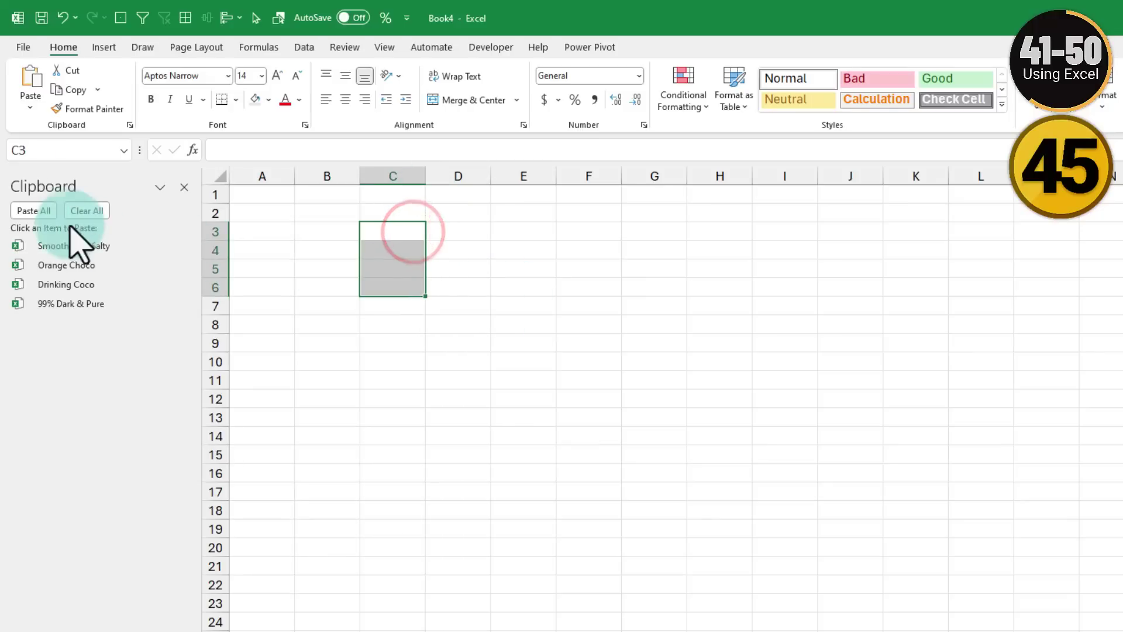
{"action": "left_click", "coordinate": [34, 209]}
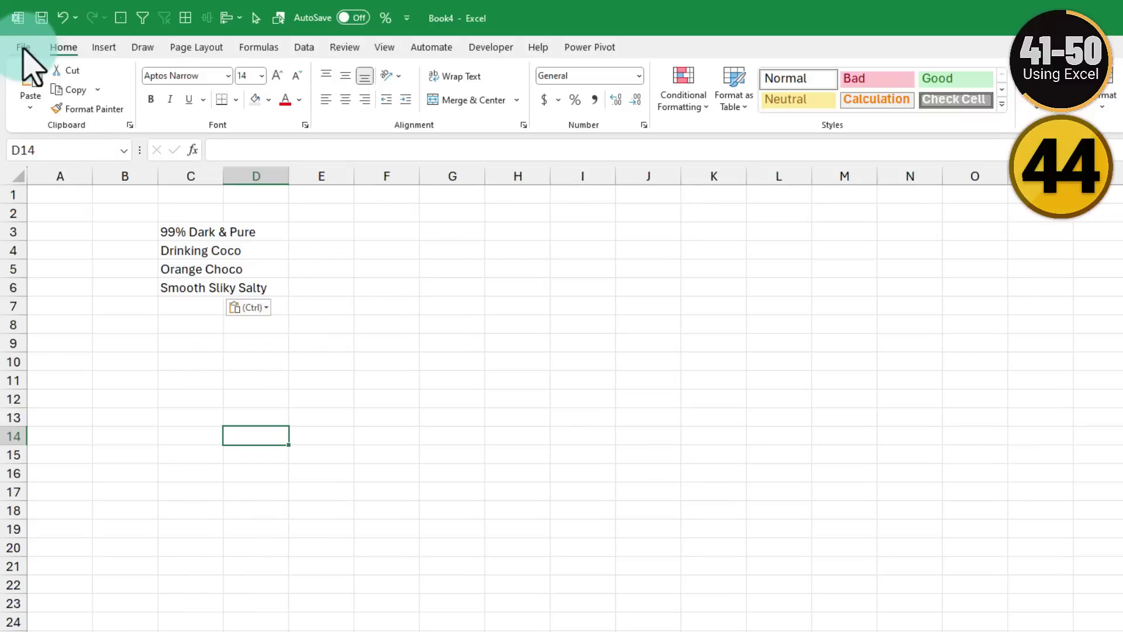
Pin charting-tips-reels.xlsx in the list of recent workbooks.
{"action": "left_click", "coordinate": [24, 48]}
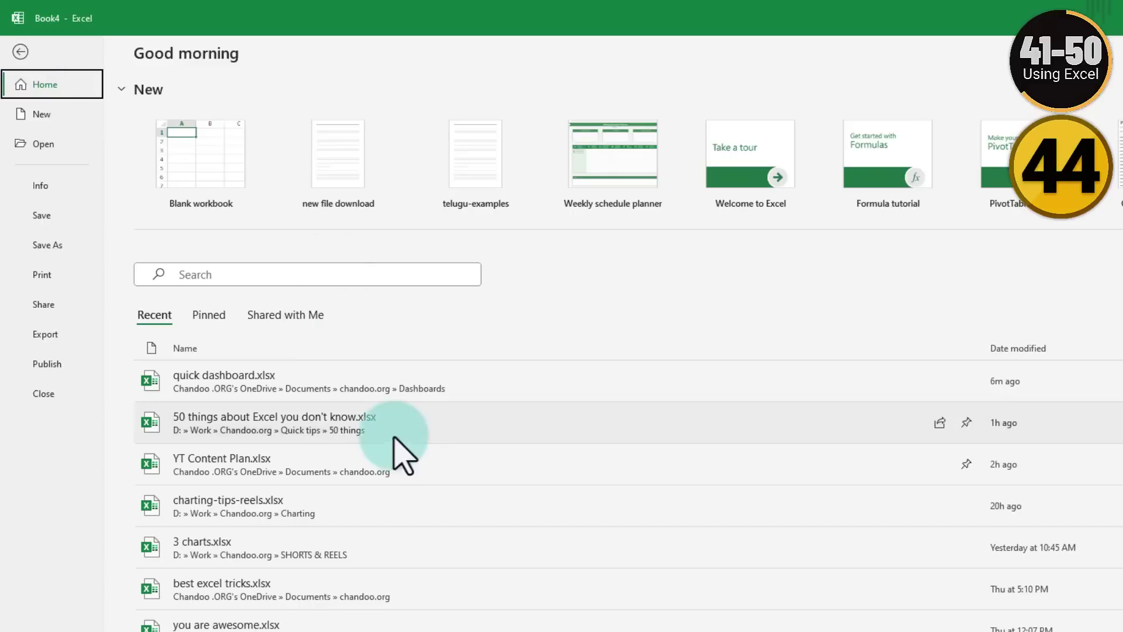
{"action": "scroll", "coordinate": [438, 464], "scroll_direction": "down", "scroll_amount": 1}
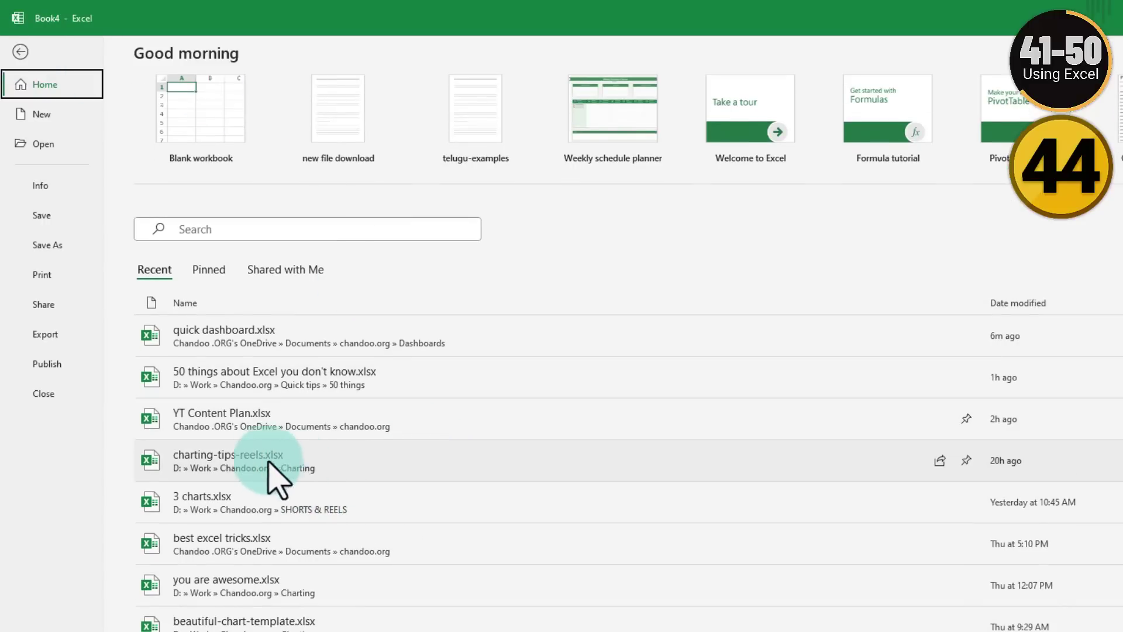
{"action": "left_click", "coordinate": [965, 460]}
{"action": "left_click", "coordinate": [402, 460]}
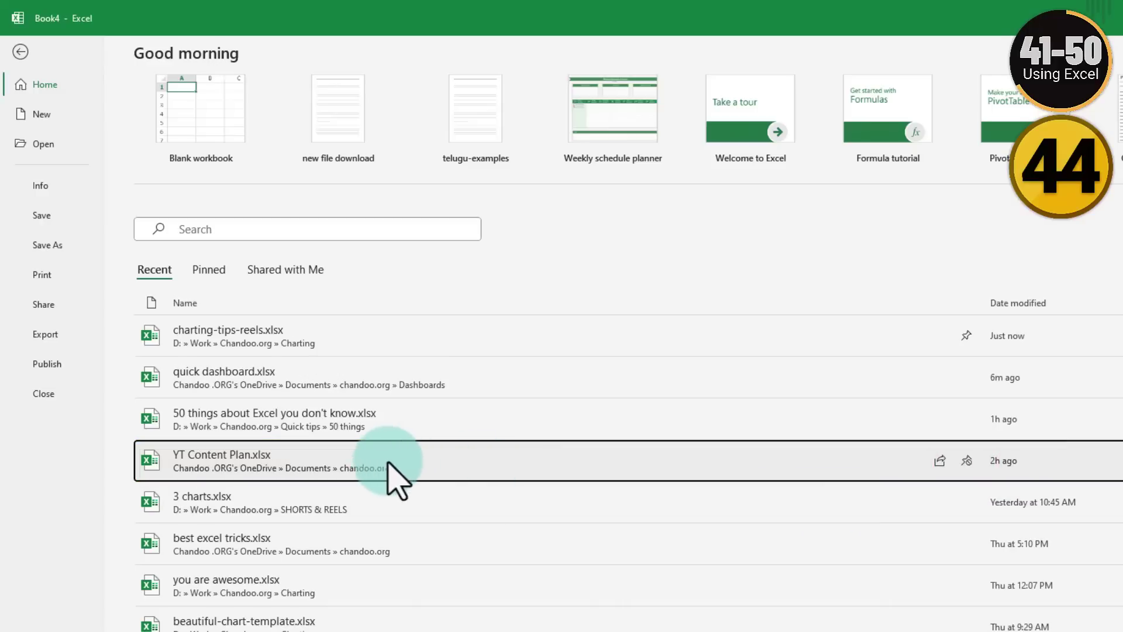
Review the pinned workbooks and the older recent files available for opening.
{"action": "left_click", "coordinate": [34, 144]}
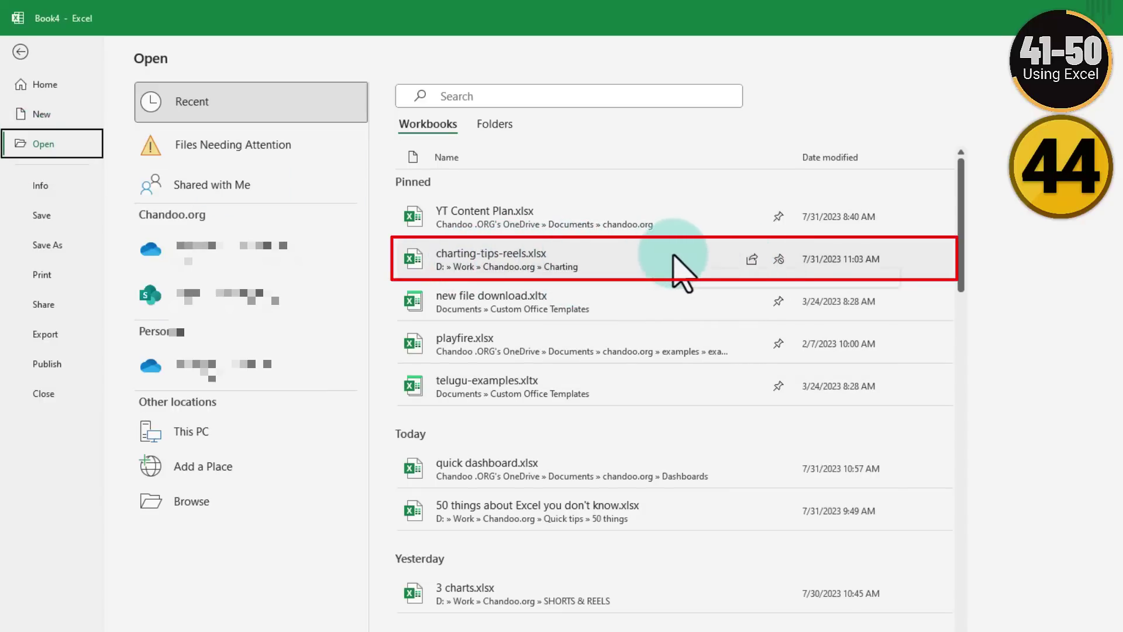
{"action": "scroll", "coordinate": [676, 485], "scroll_direction": "down", "scroll_amount": 15}
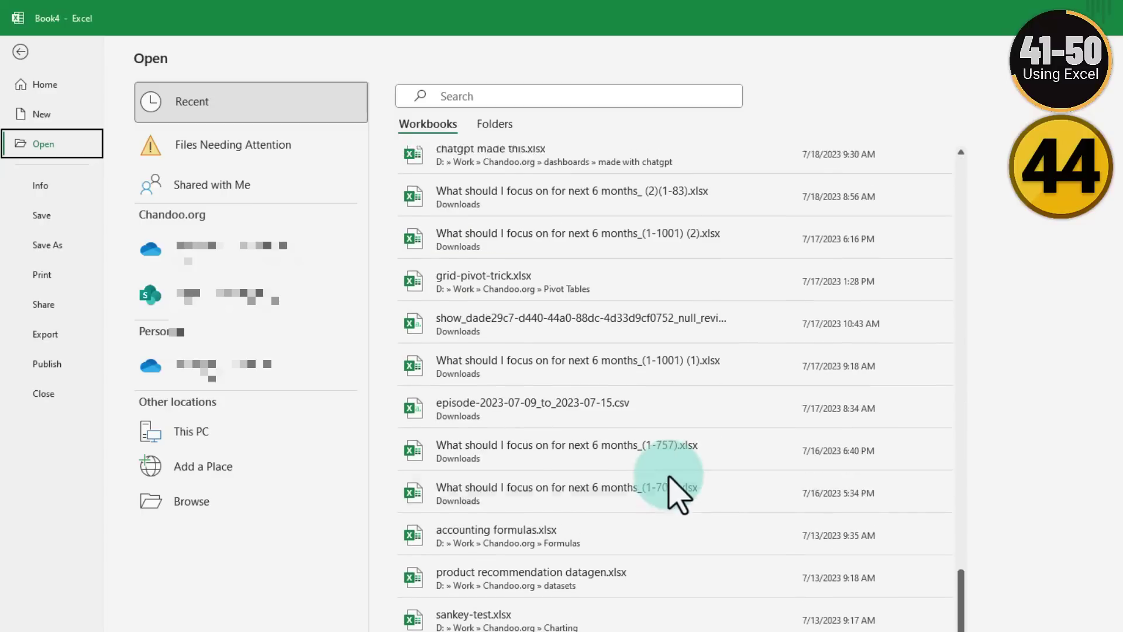
{"action": "scroll", "coordinate": [675, 485], "scroll_direction": "up", "scroll_amount": 15}
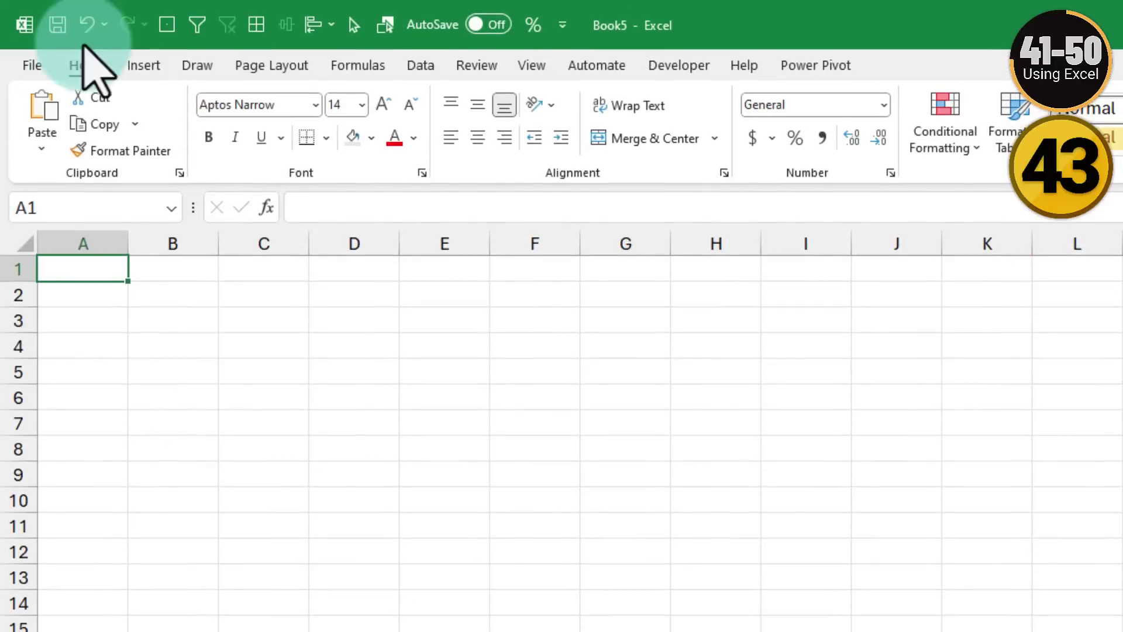
Open the general Excel options and examine the sheet count and font size defaults for new workbooks.
{"action": "left_click", "coordinate": [34, 63]}
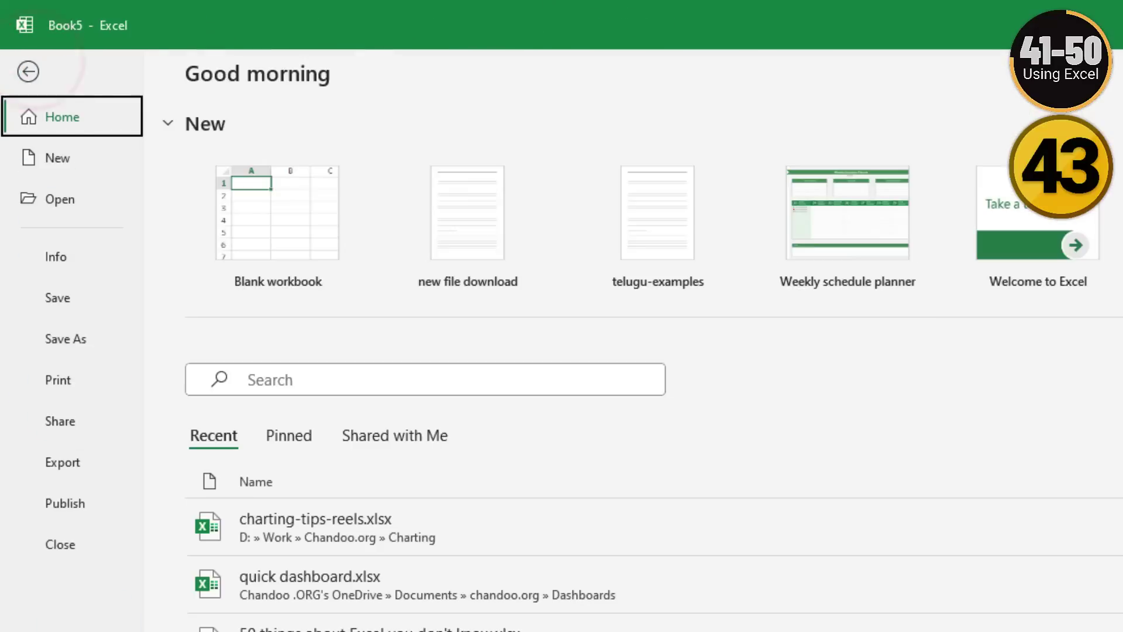
{"action": "left_click", "coordinate": [22, 62]}
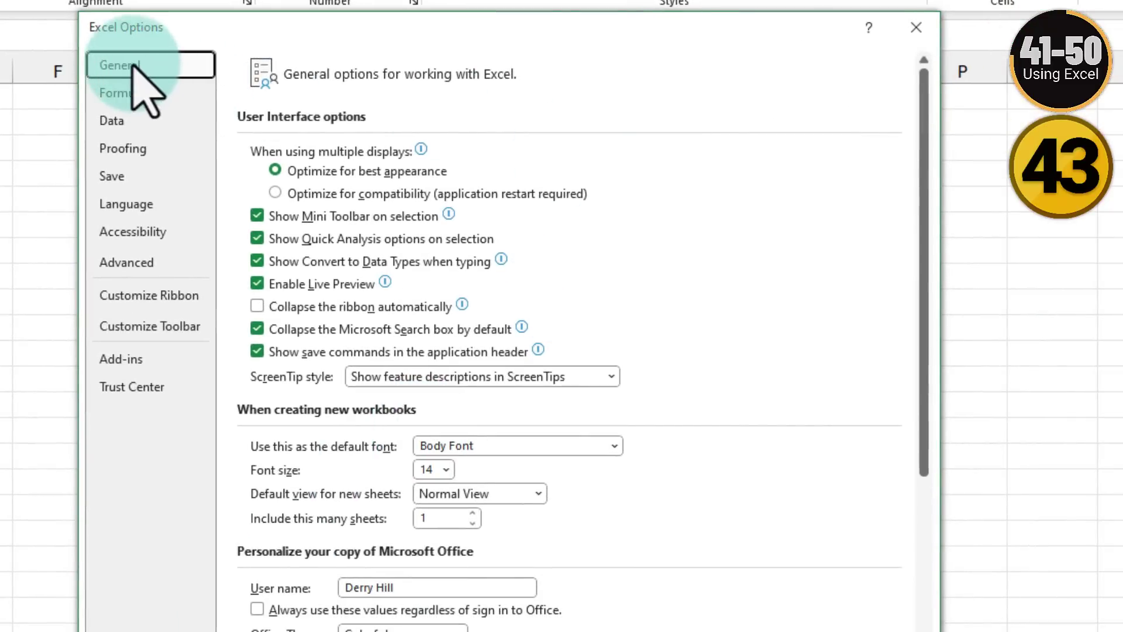
{"action": "double_click", "coordinate": [432, 518]}
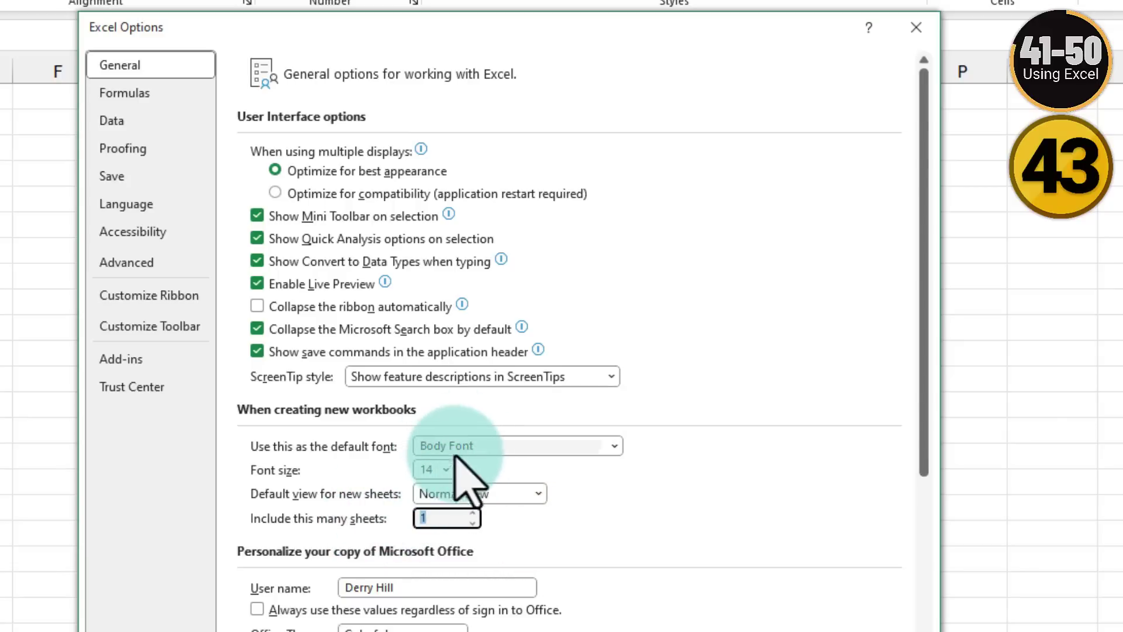
{"action": "left_click", "coordinate": [431, 469]}
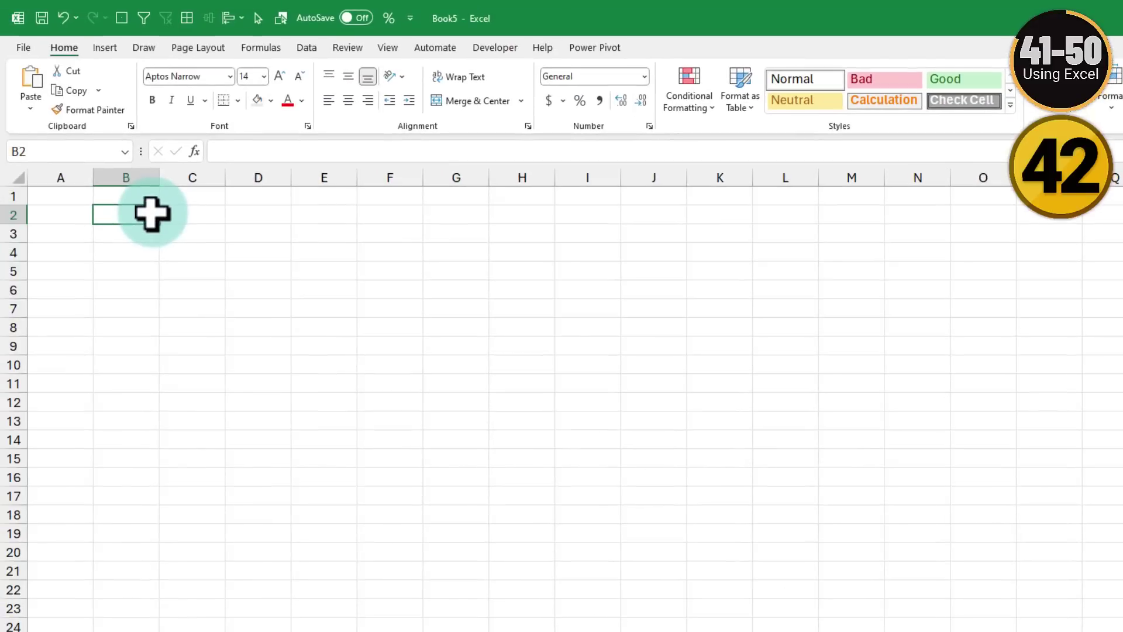
Set the Office theme to Black in the account settings.
{"action": "left_click", "coordinate": [150, 213]}
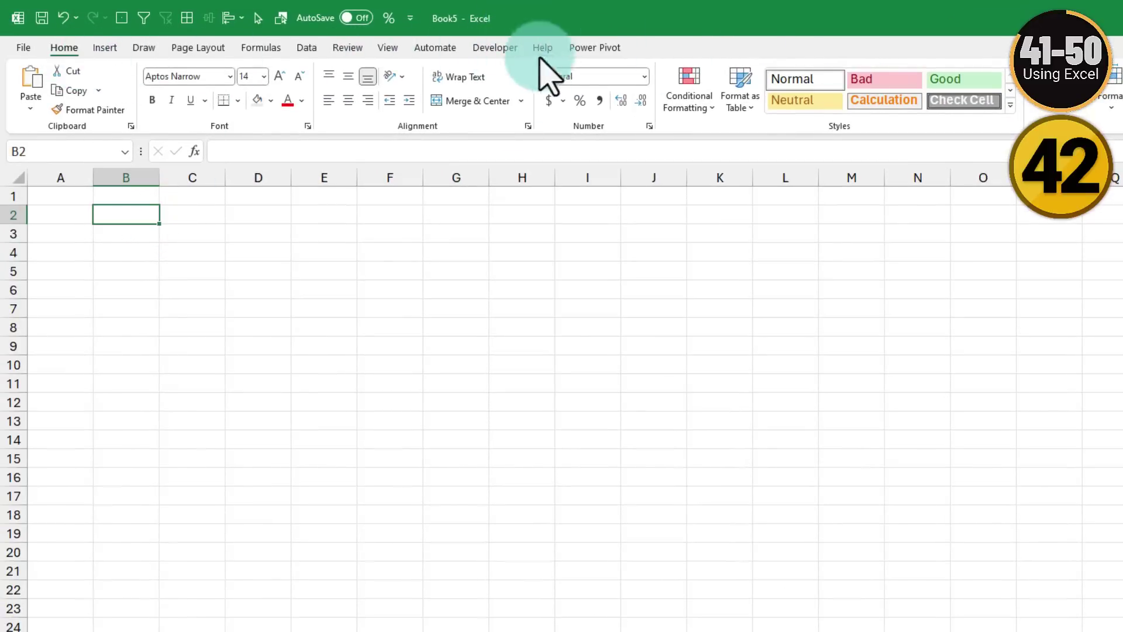
{"action": "left_click", "coordinate": [23, 48]}
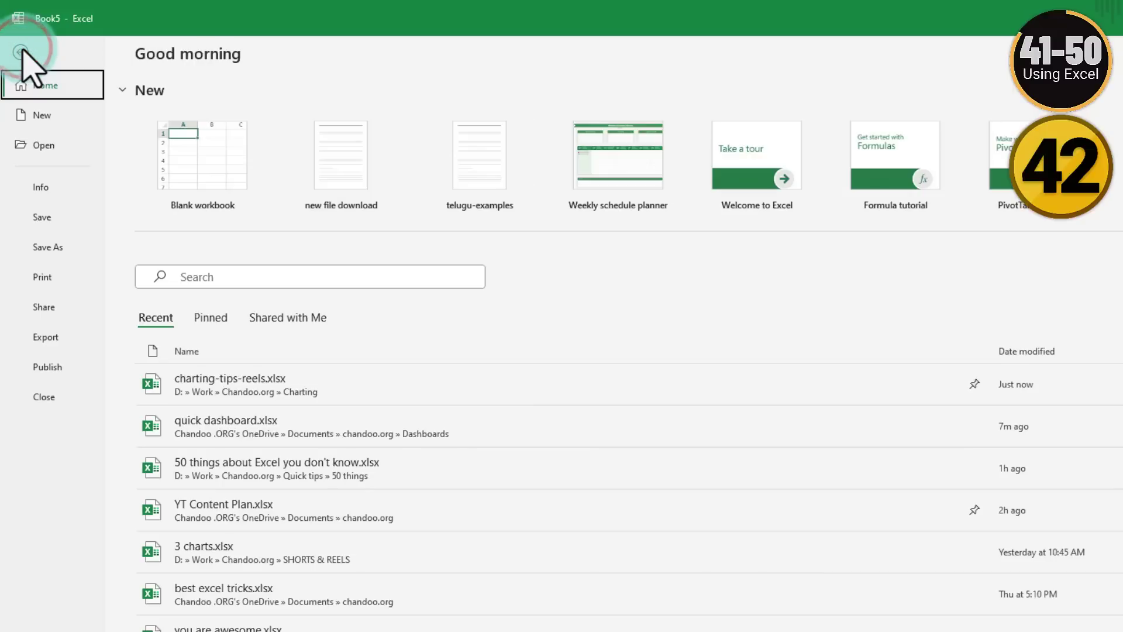
{"action": "left_click", "coordinate": [76, 588]}
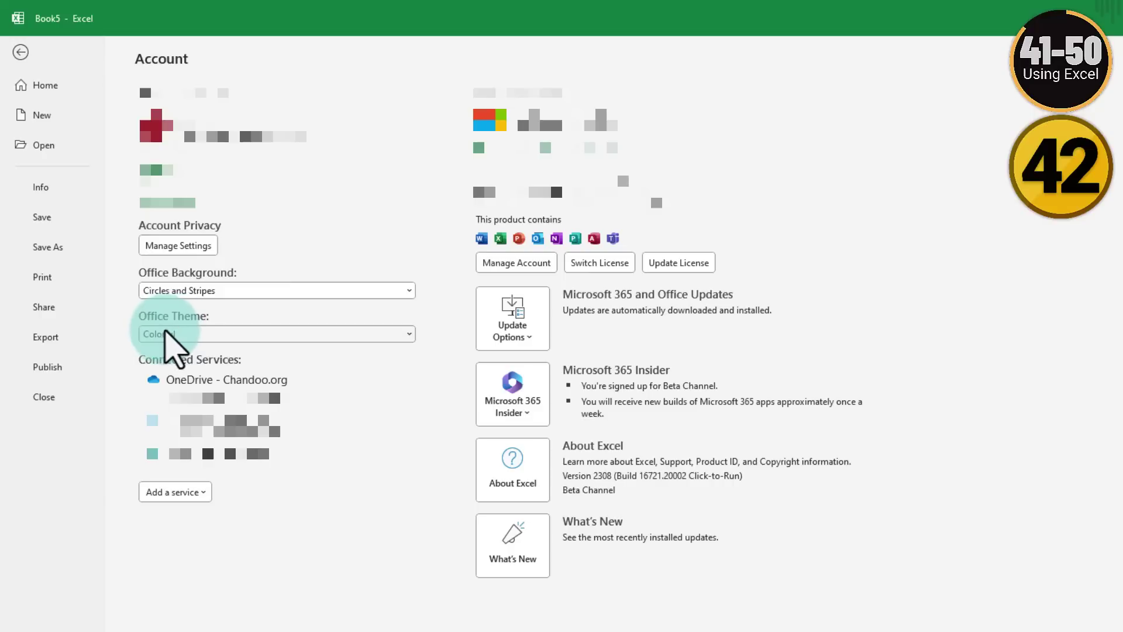
{"action": "left_click", "coordinate": [200, 332]}
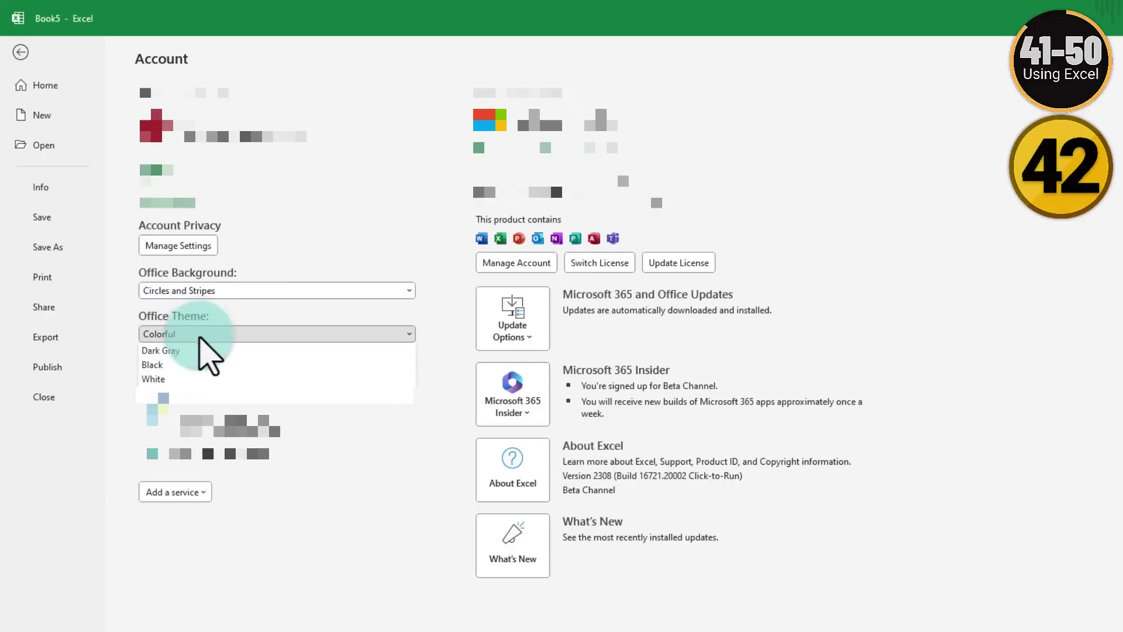
{"action": "left_click", "coordinate": [182, 366]}
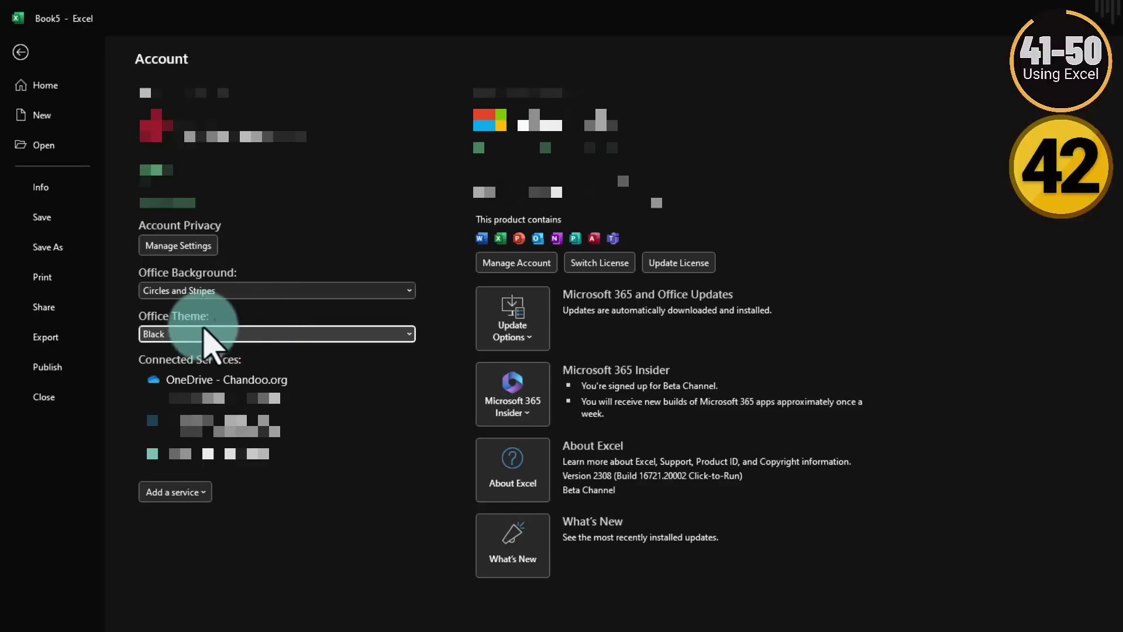
Try the Dark Gray Office theme and return the theme to Colorful.
{"action": "left_click", "coordinate": [232, 333]}
{"action": "left_click", "coordinate": [225, 347]}
{"action": "left_click", "coordinate": [226, 332]}
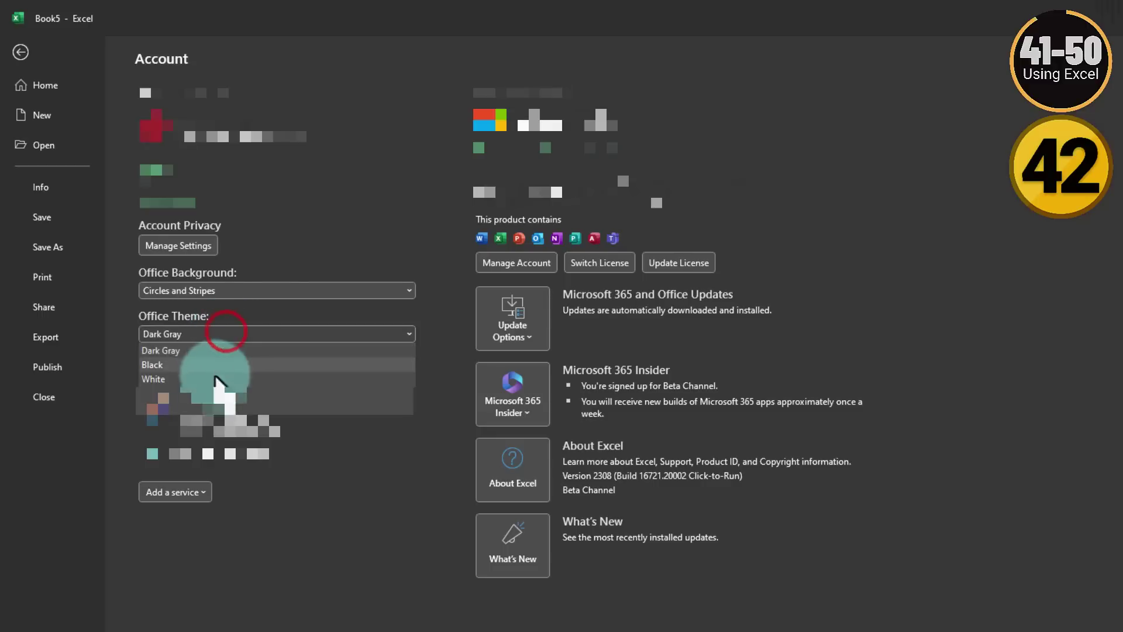
{"action": "left_click", "coordinate": [193, 390]}
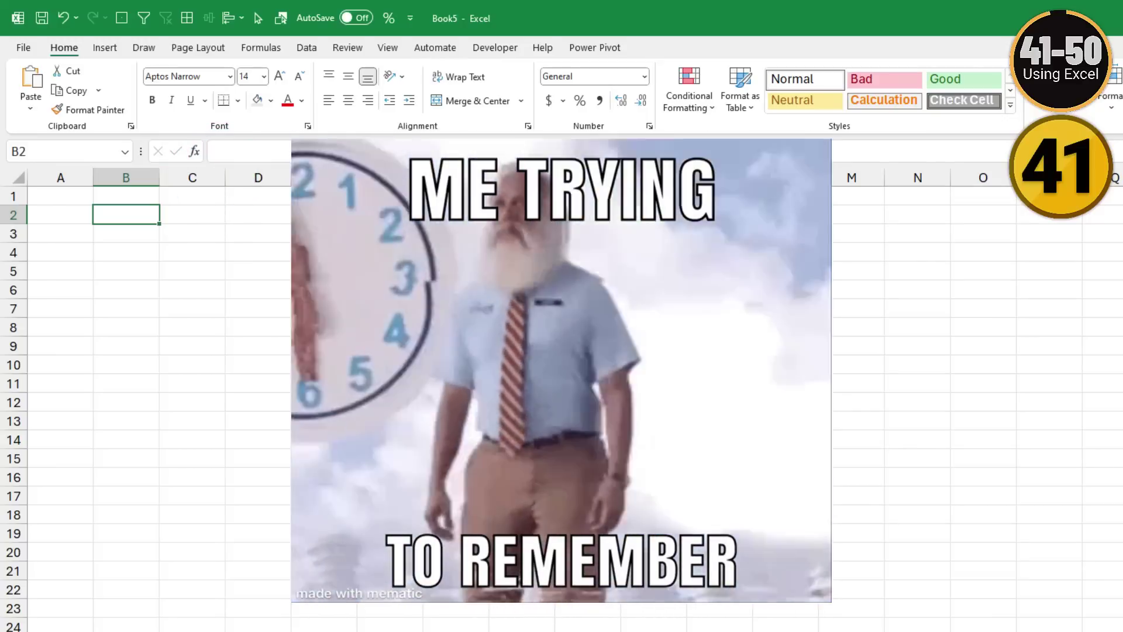
Display the ribbon's access key hints and go on to those of the Insert commands.
{"action": "key", "text": "alt"}
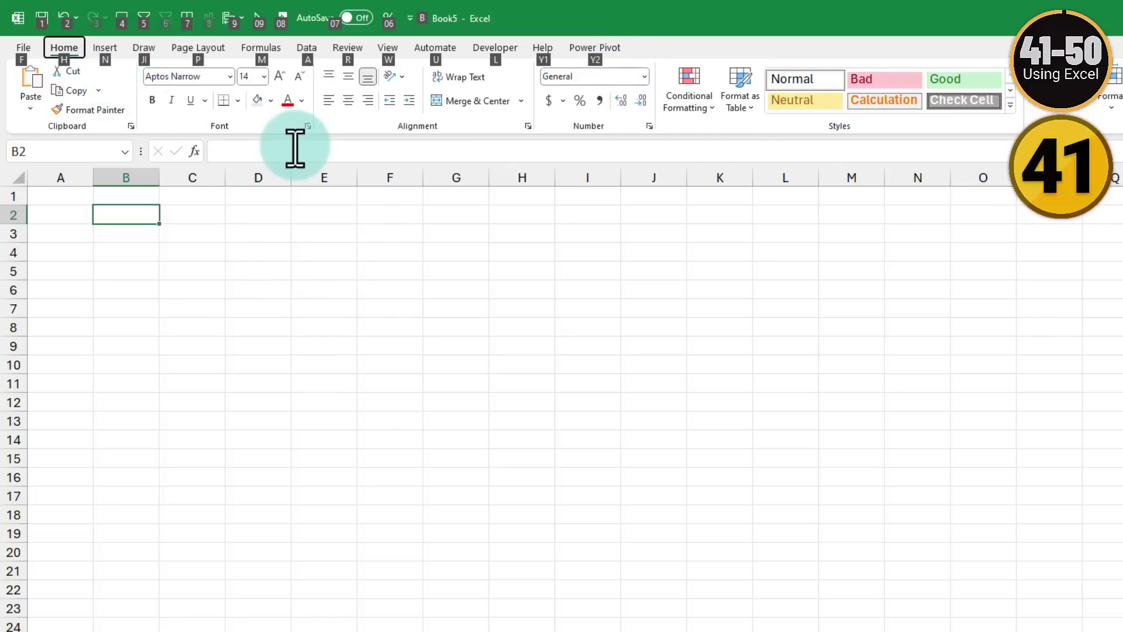
{"action": "key", "text": "n"}
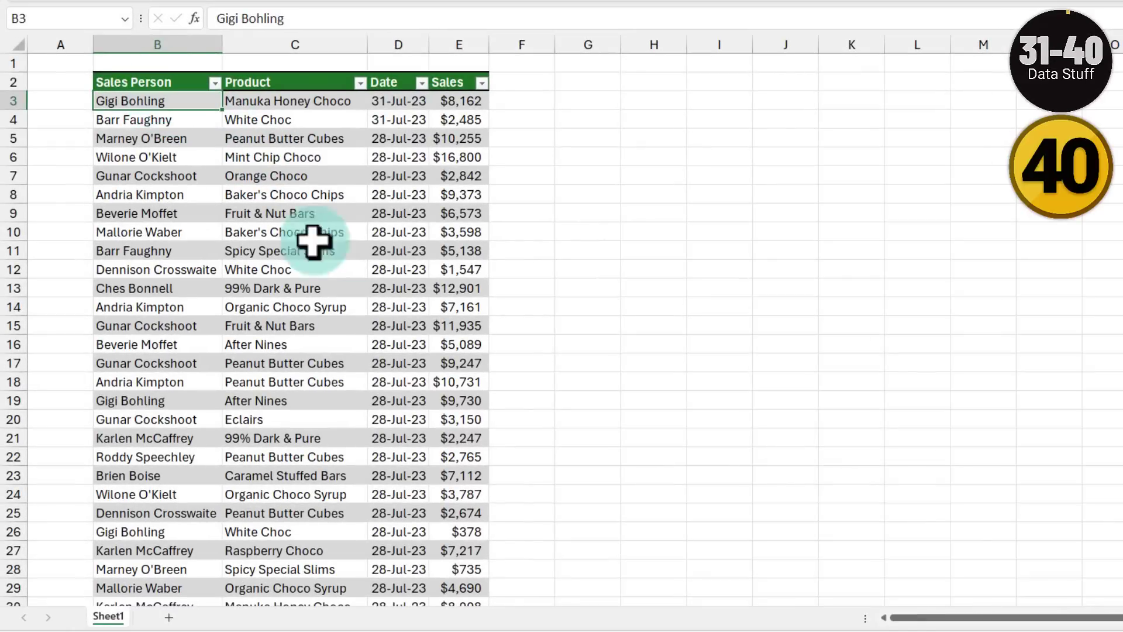
Filter the Sales column of the sales table to its top 10 items and select the filtered amounts.
{"action": "left_click_drag", "start_coordinate": [462, 101], "coordinate": [436, 437]}
{"action": "scroll", "coordinate": [436, 438], "scroll_direction": "down", "scroll_amount": 5}
{"action": "scroll", "coordinate": [436, 424], "scroll_direction": "down", "scroll_amount": 9}
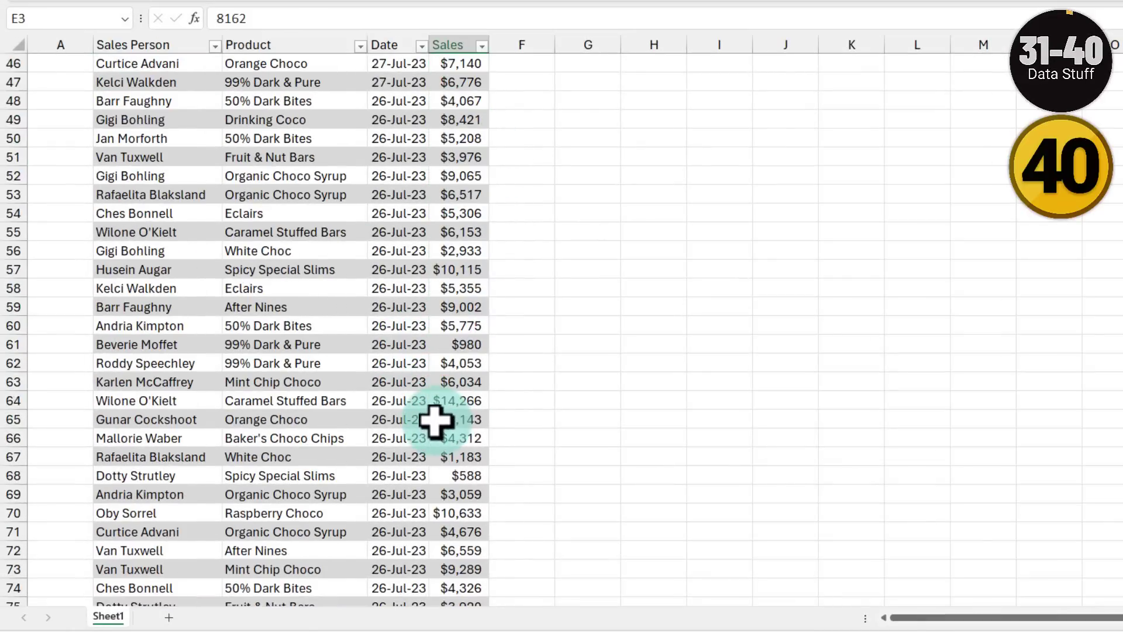
{"action": "scroll", "coordinate": [439, 353], "scroll_direction": "up", "scroll_amount": 15}
{"action": "left_click", "coordinate": [459, 175]}
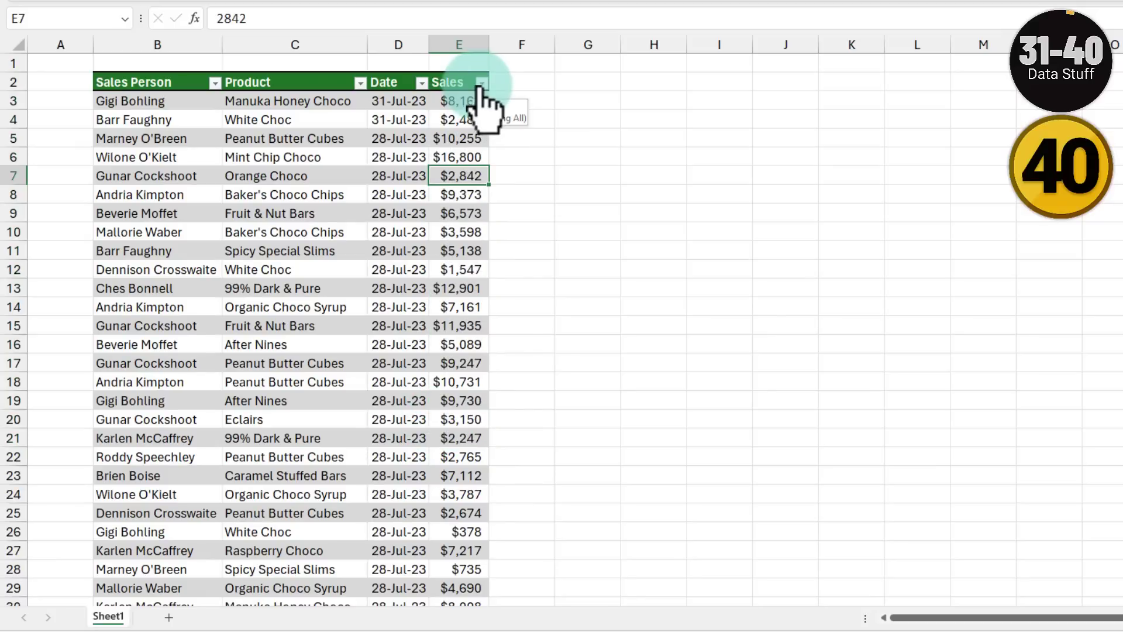
{"action": "left_click", "coordinate": [475, 96]}
{"action": "left_click", "coordinate": [480, 82]}
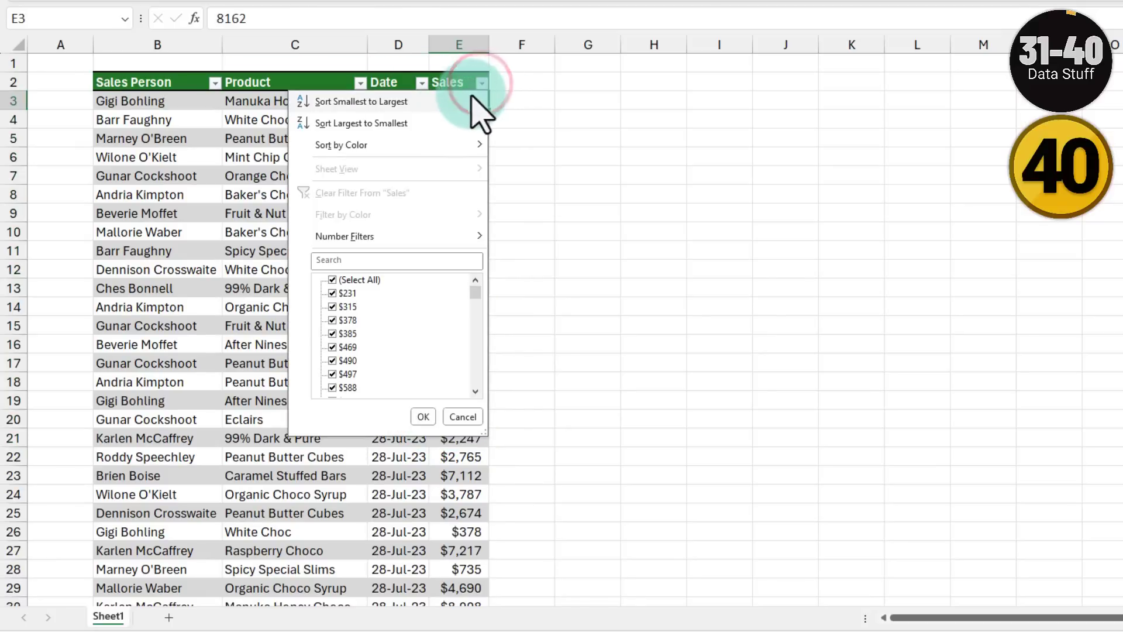
{"action": "left_click", "coordinate": [451, 234]}
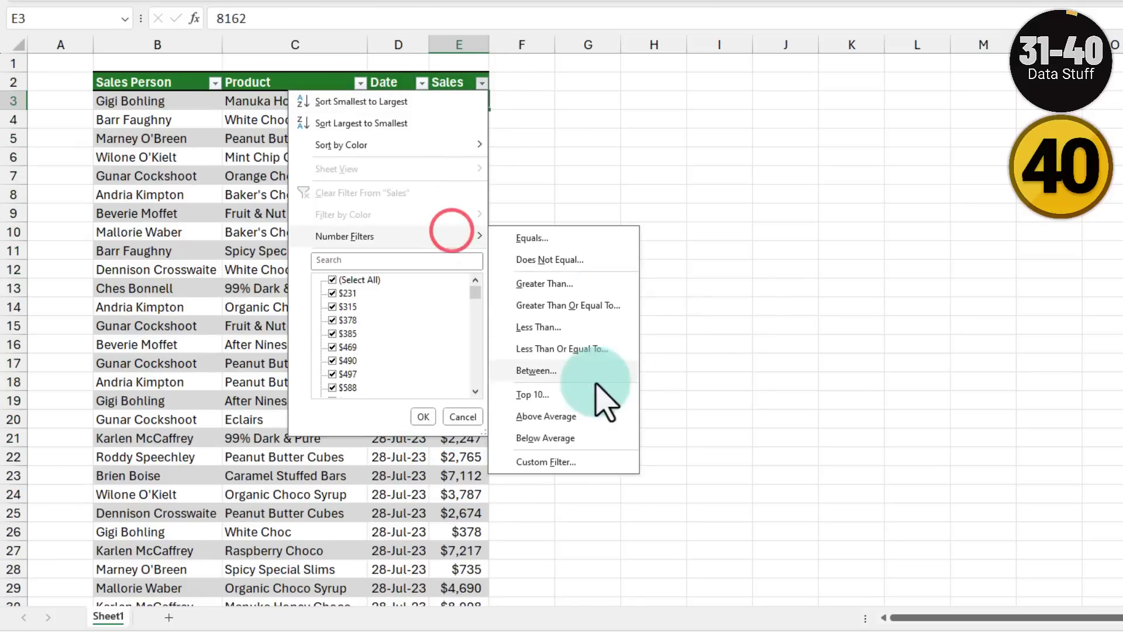
{"action": "left_click", "coordinate": [577, 389]}
{"action": "left_click", "coordinate": [530, 292]}
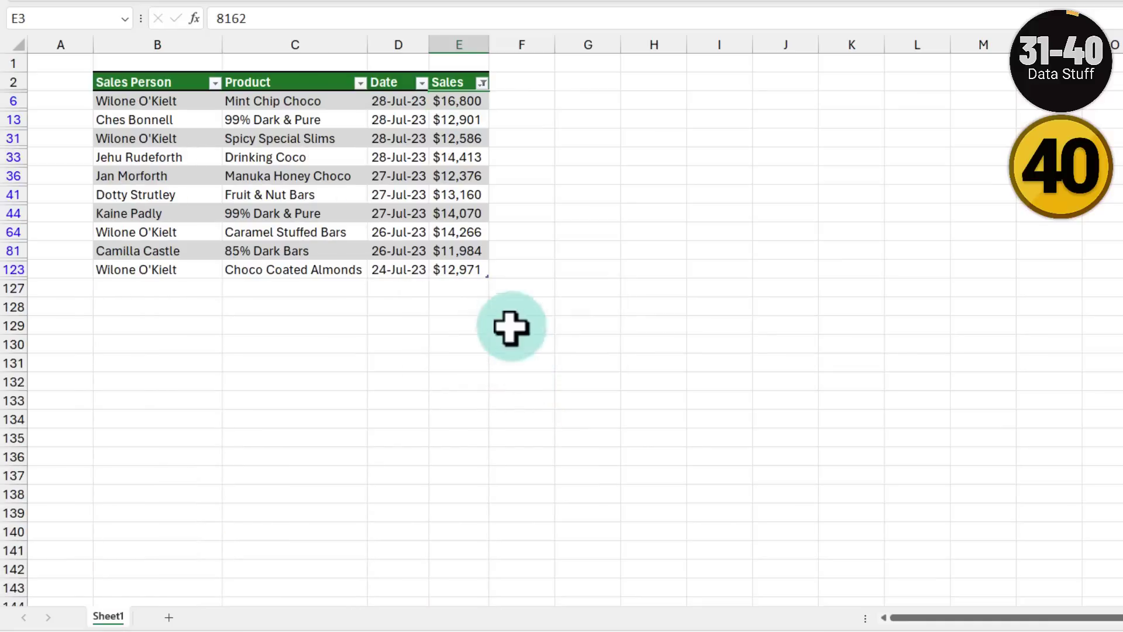
{"action": "left_click_drag", "start_coordinate": [437, 105], "coordinate": [440, 277]}
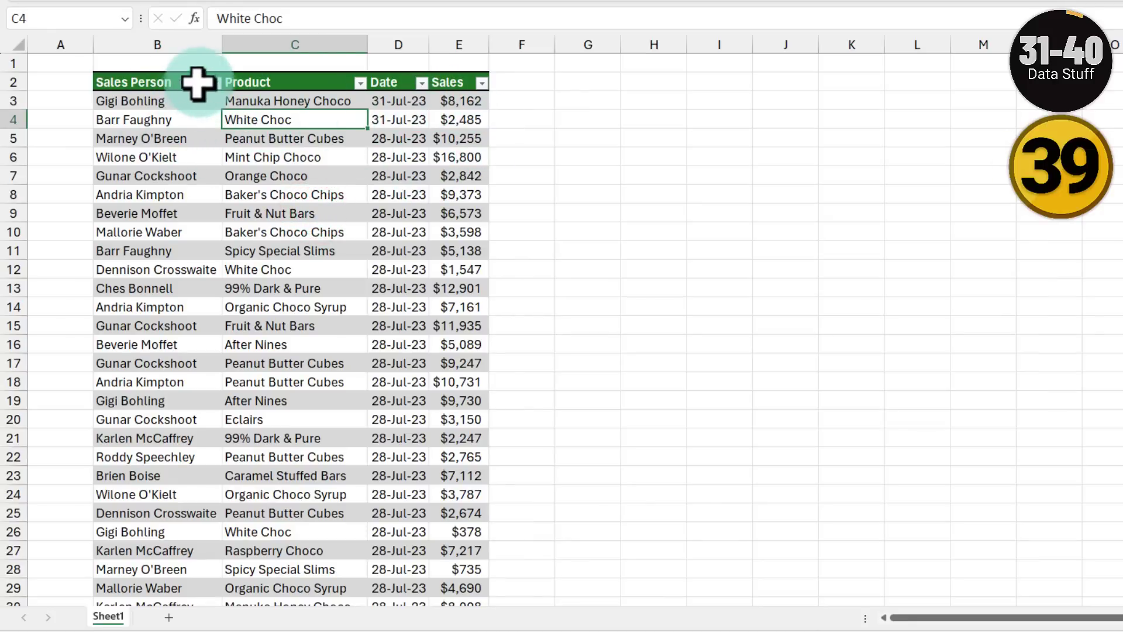
Sort the table by Sales Person from A to Z and examine the first salesperson's rows and sales amounts.
{"action": "left_click", "coordinate": [215, 83]}
{"action": "left_click", "coordinate": [111, 102]}
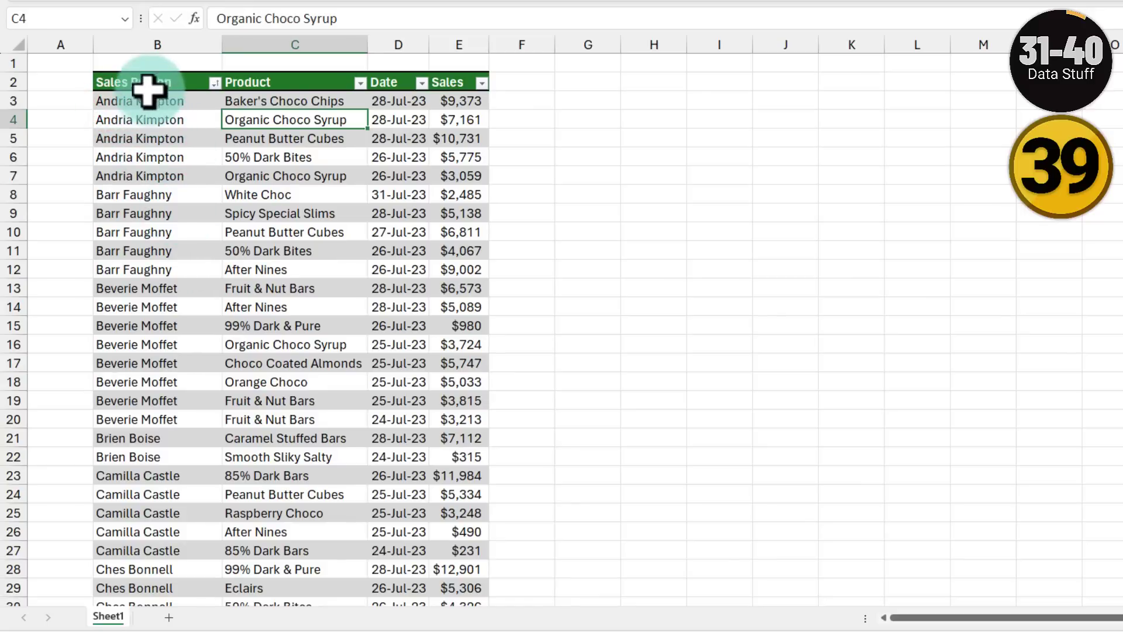
{"action": "left_click_drag", "start_coordinate": [145, 104], "coordinate": [148, 176]}
{"action": "left_click_drag", "start_coordinate": [460, 99], "coordinate": [464, 184]}
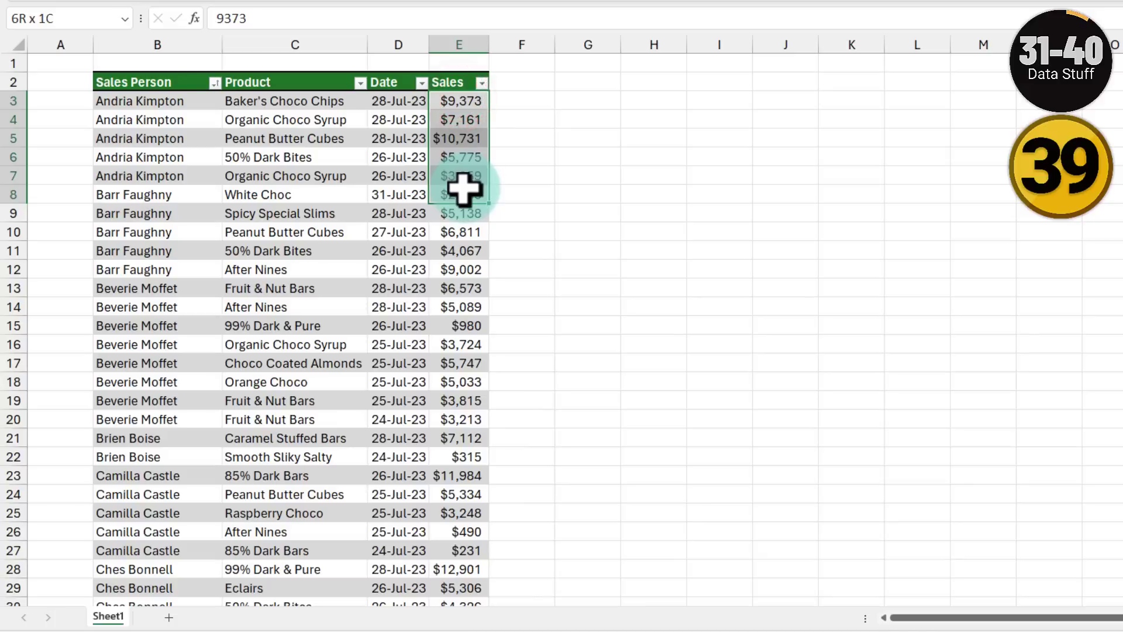
{"action": "left_click", "coordinate": [148, 120]}
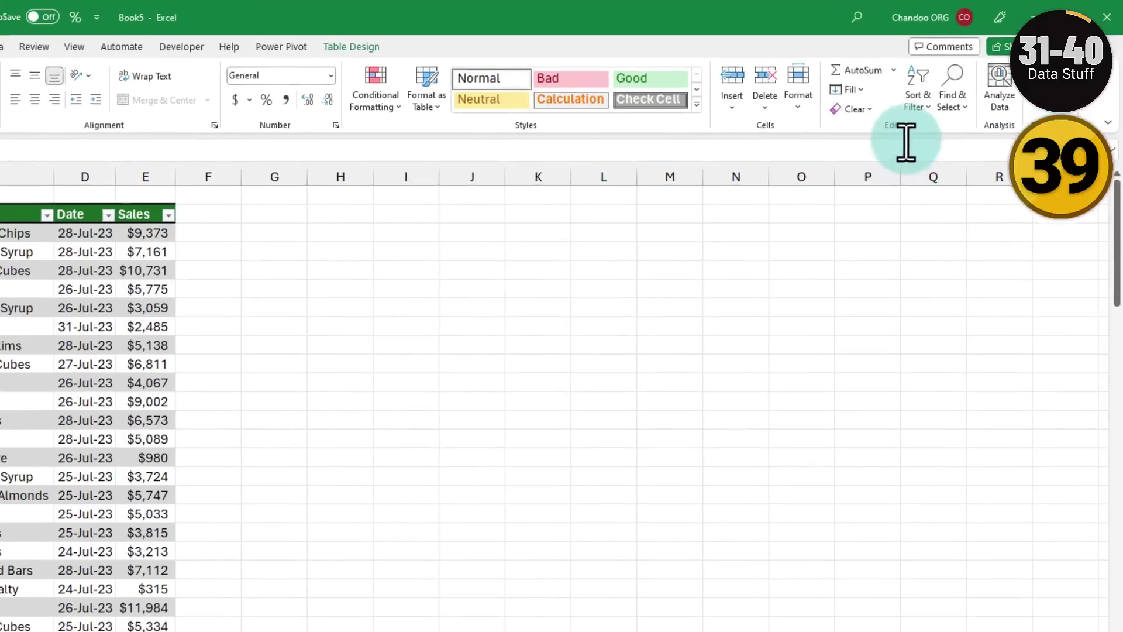
Custom sort the table by Sales Person A to Z and by Sales largest to smallest, and examine the reordered rows and amounts.
{"action": "left_click", "coordinate": [916, 103]}
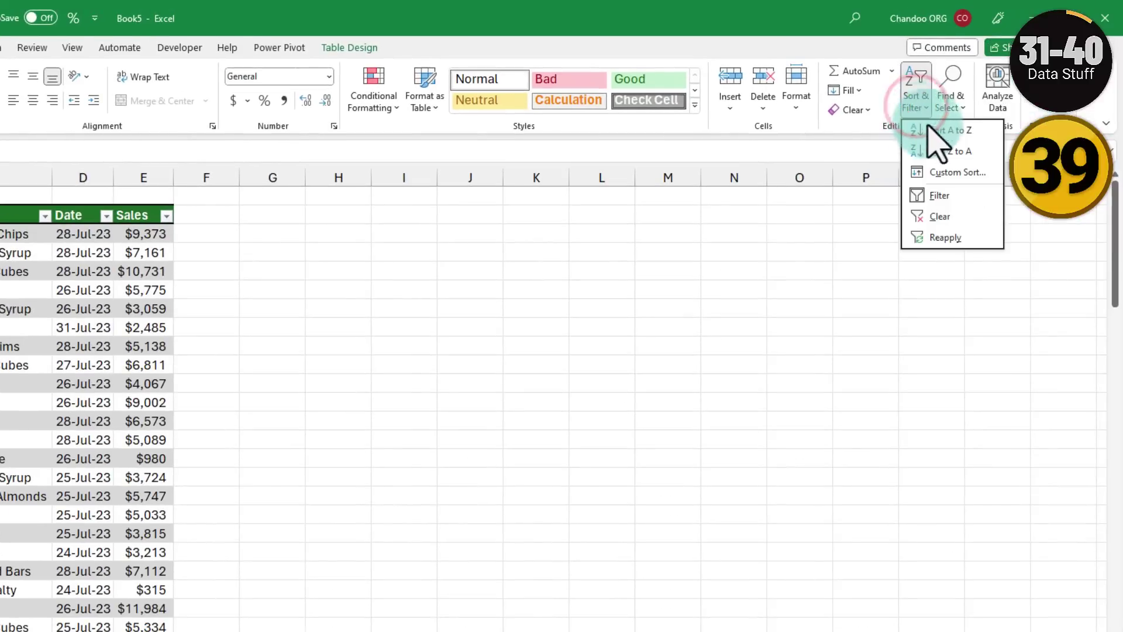
{"action": "left_click", "coordinate": [930, 171]}
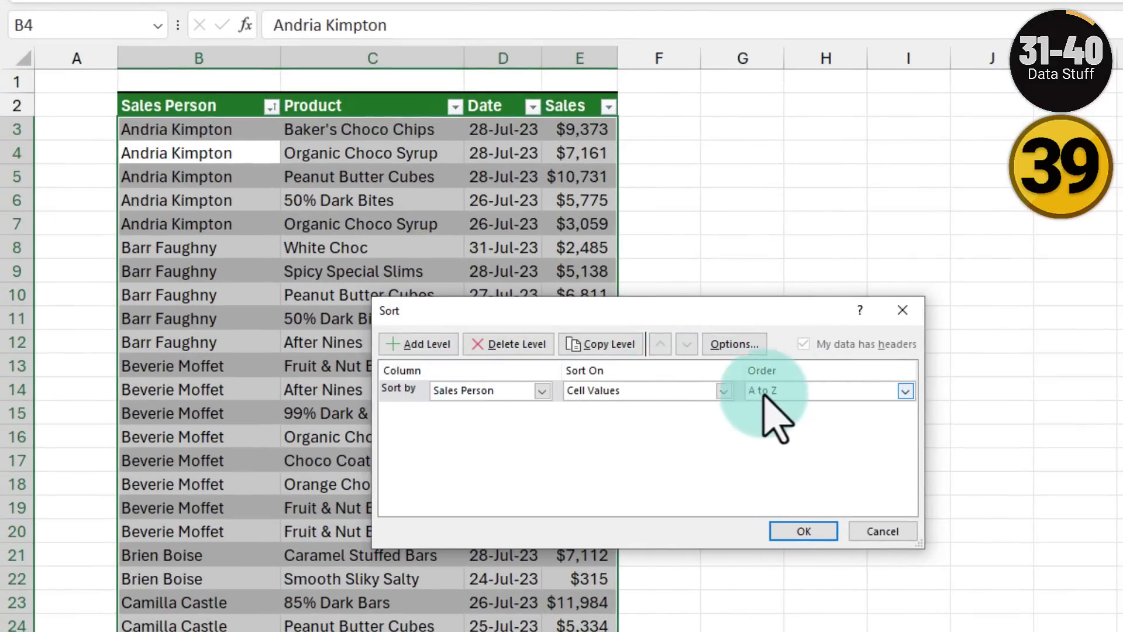
{"action": "left_click", "coordinate": [419, 344]}
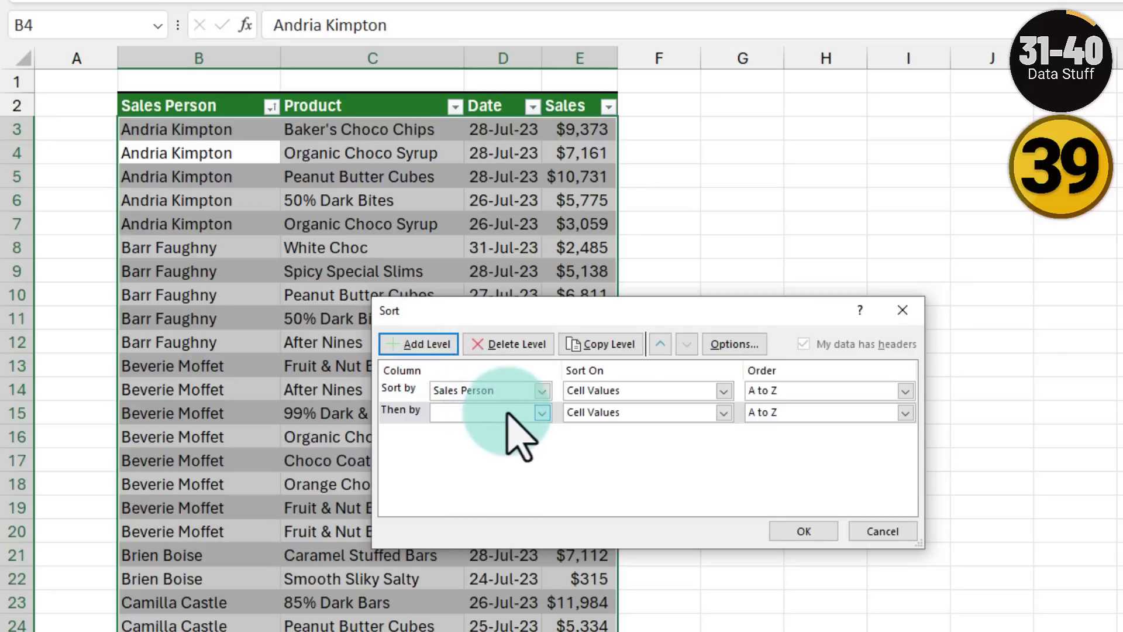
{"action": "left_click", "coordinate": [492, 466]}
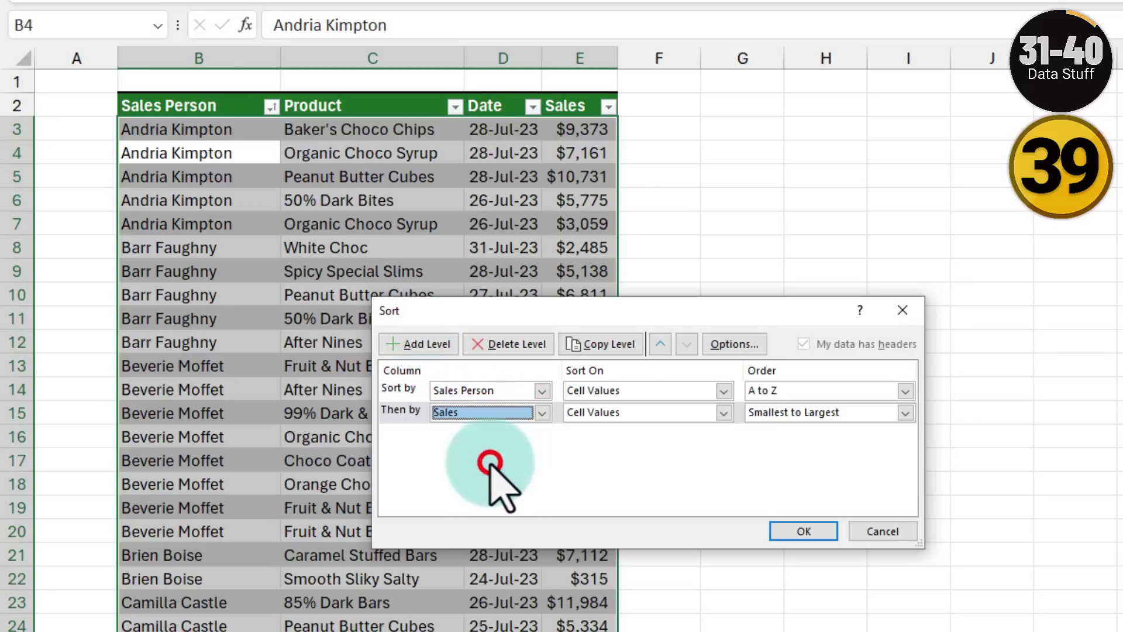
{"action": "left_click", "coordinate": [819, 412]}
{"action": "left_click", "coordinate": [807, 442]}
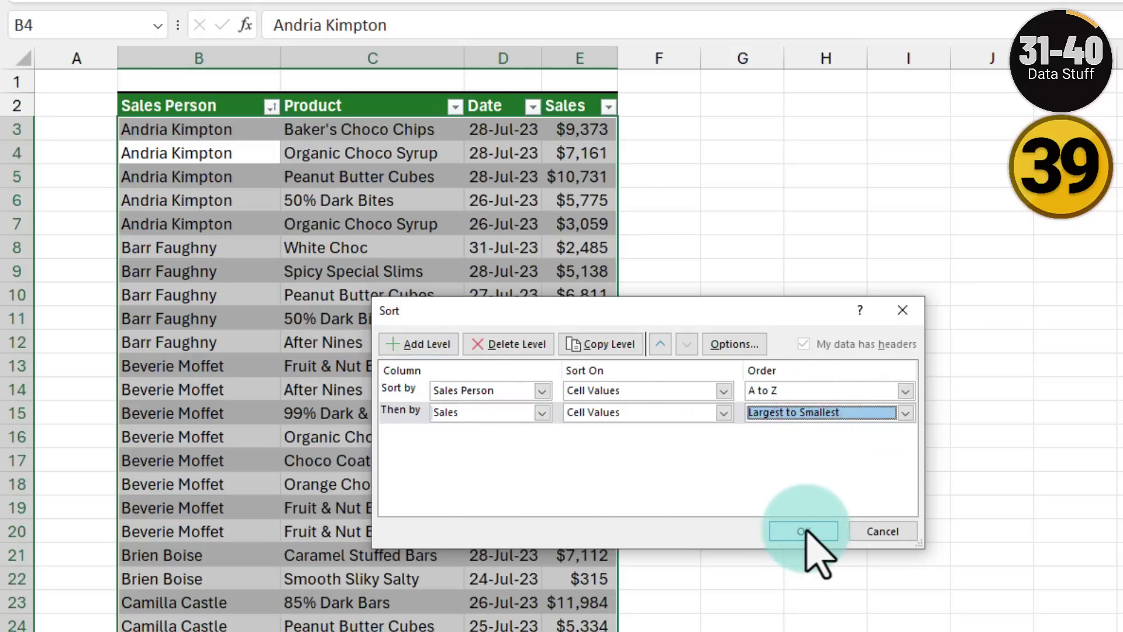
{"action": "left_click", "coordinate": [803, 531]}
{"action": "left_click", "coordinate": [195, 131]}
{"action": "left_click_drag", "start_coordinate": [195, 131], "coordinate": [562, 222]}
{"action": "left_click_drag", "start_coordinate": [594, 128], "coordinate": [583, 339]}
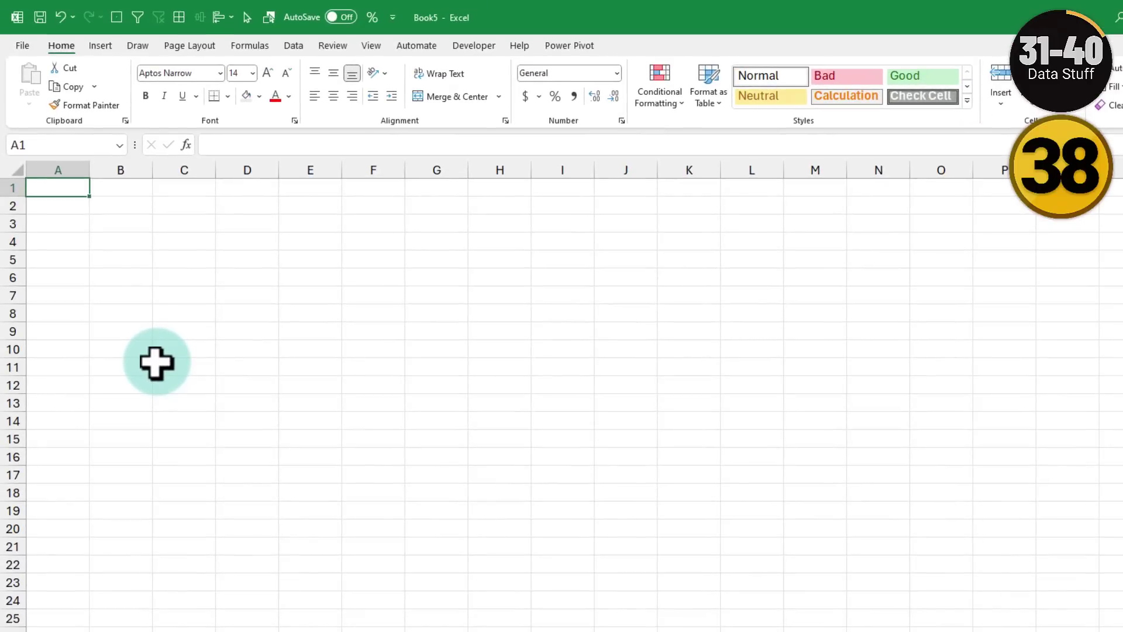
Insert a screenshot of the open File Explorer window into the blank sheet and delete the picture.
{"action": "left_click", "coordinate": [101, 46]}
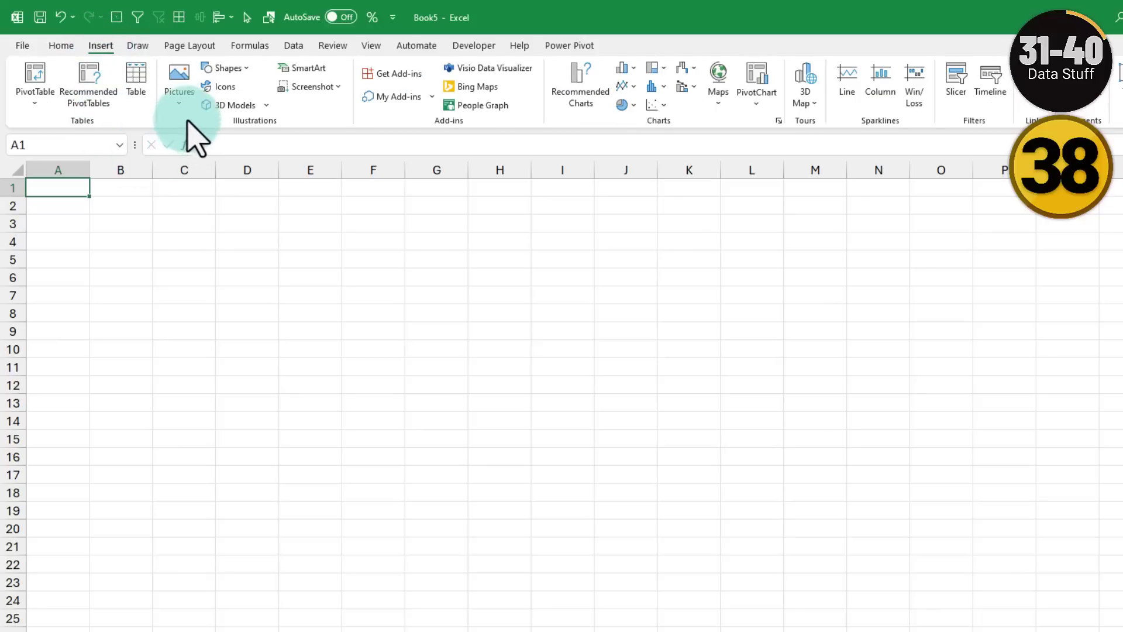
{"action": "left_click", "coordinate": [315, 87]}
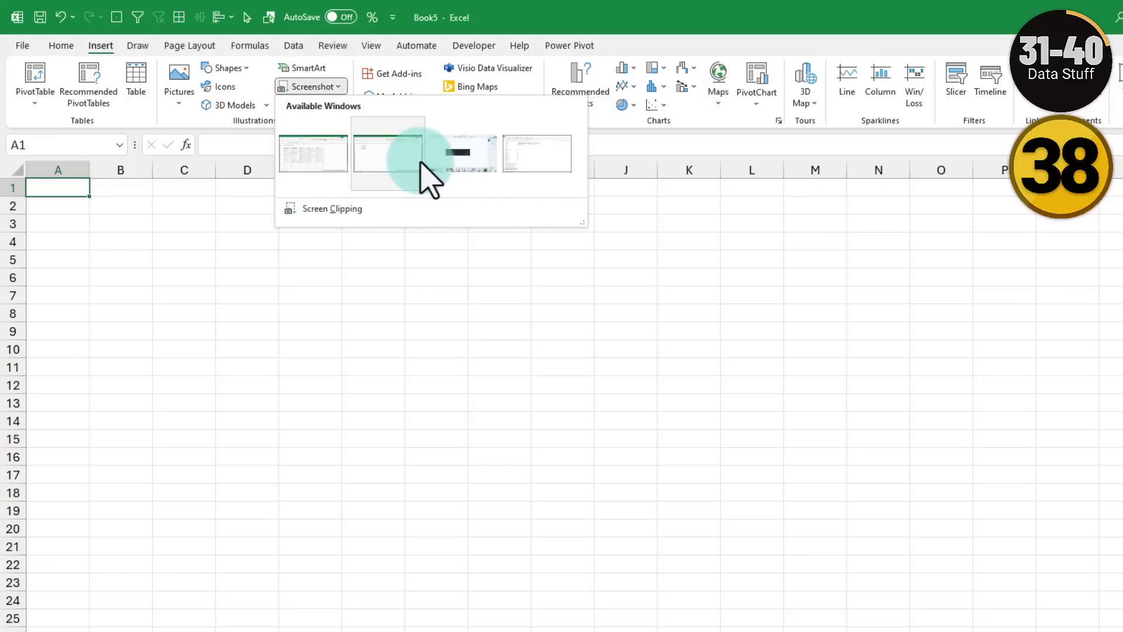
{"action": "left_click", "coordinate": [532, 166]}
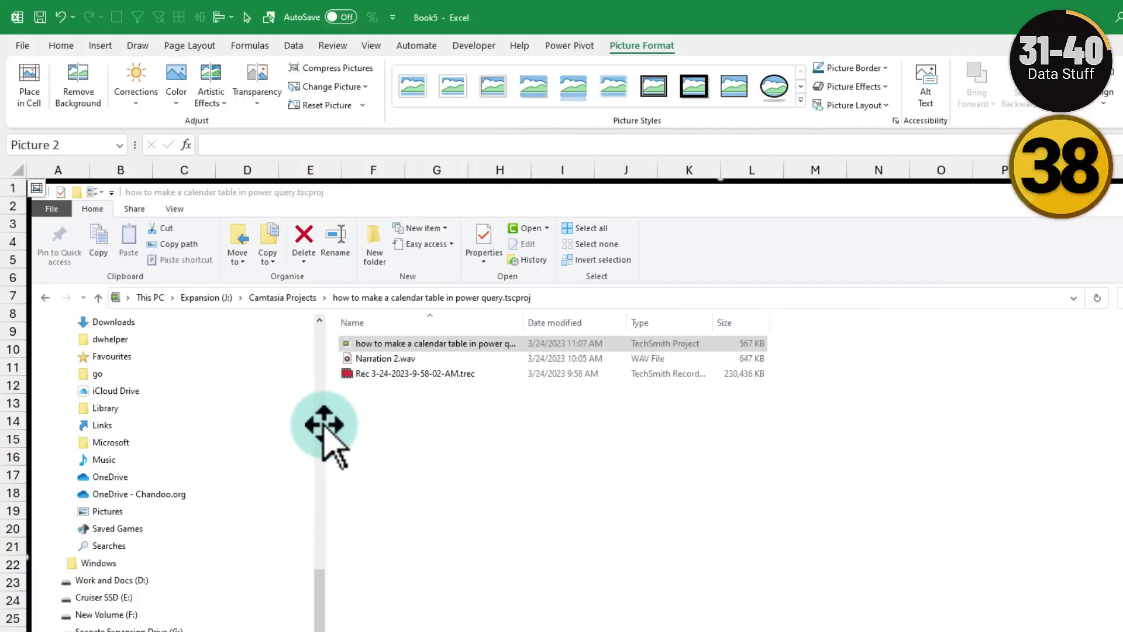
{"action": "key", "text": "Delete"}
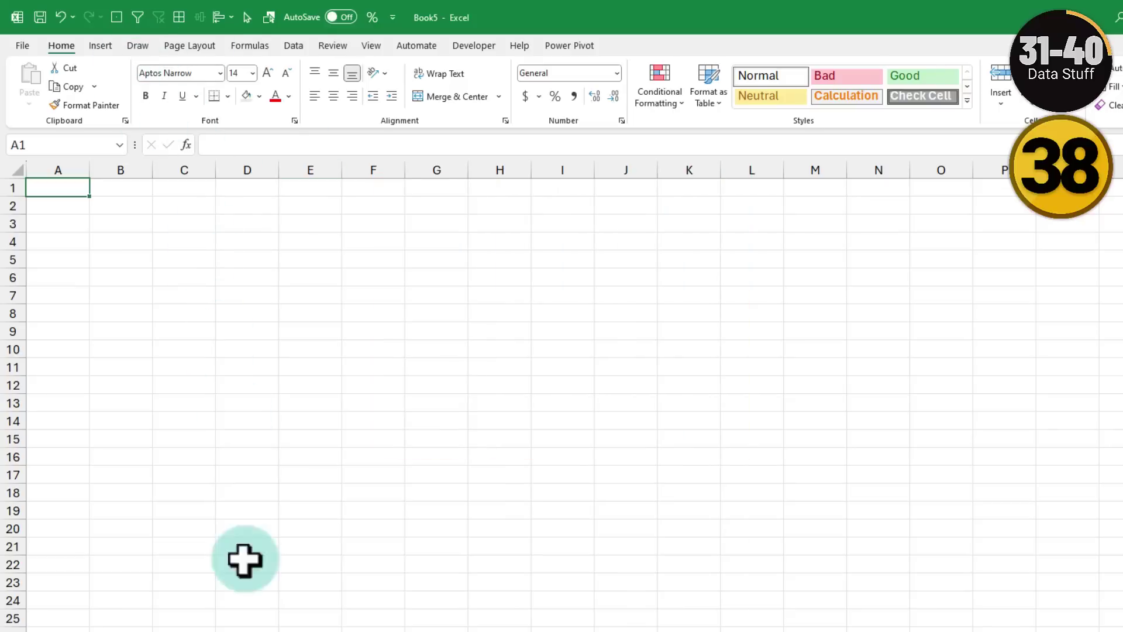
Switch to PowerPoint and insert a screenshot of the Excel window with the sales table on the blank title slide.
{"action": "key", "text": "super"}
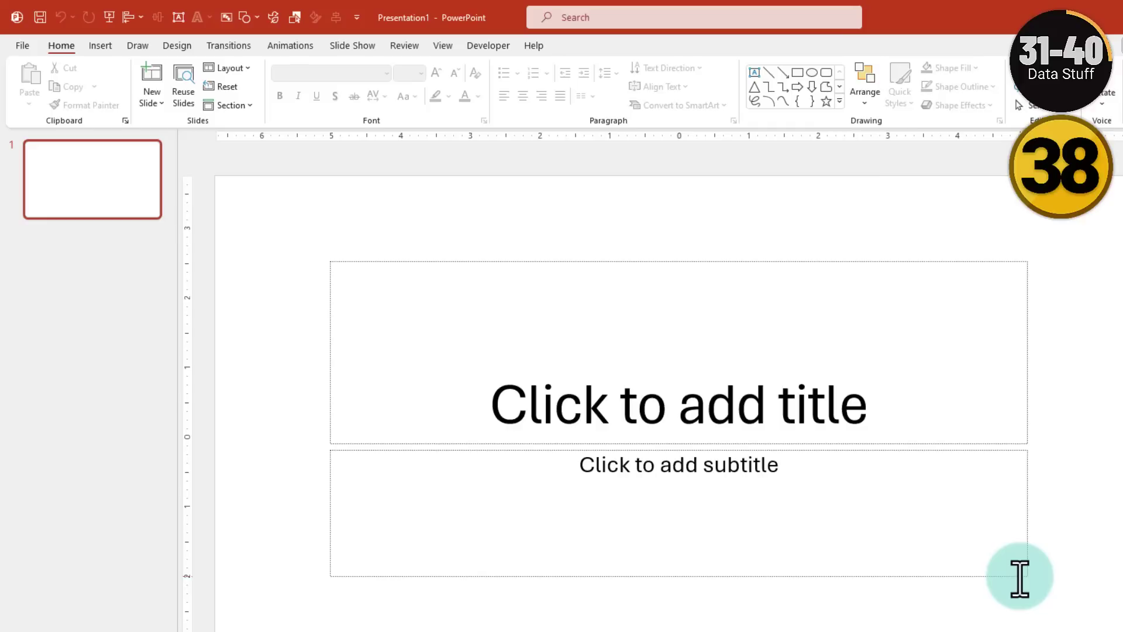
{"action": "left_click", "coordinate": [104, 46]}
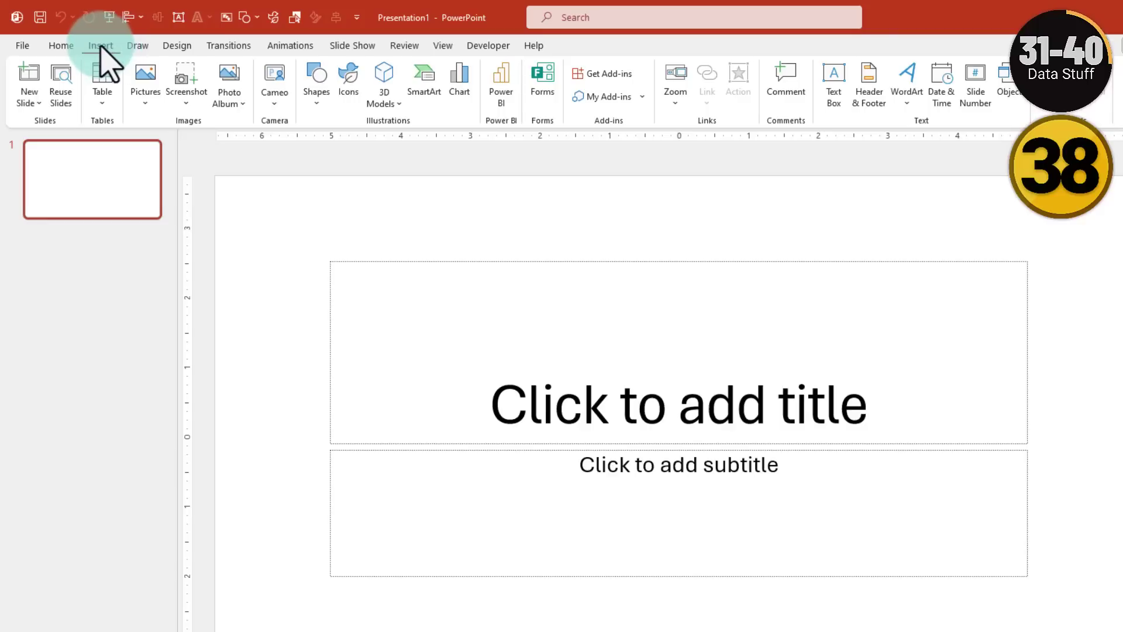
{"action": "left_click", "coordinate": [186, 104]}
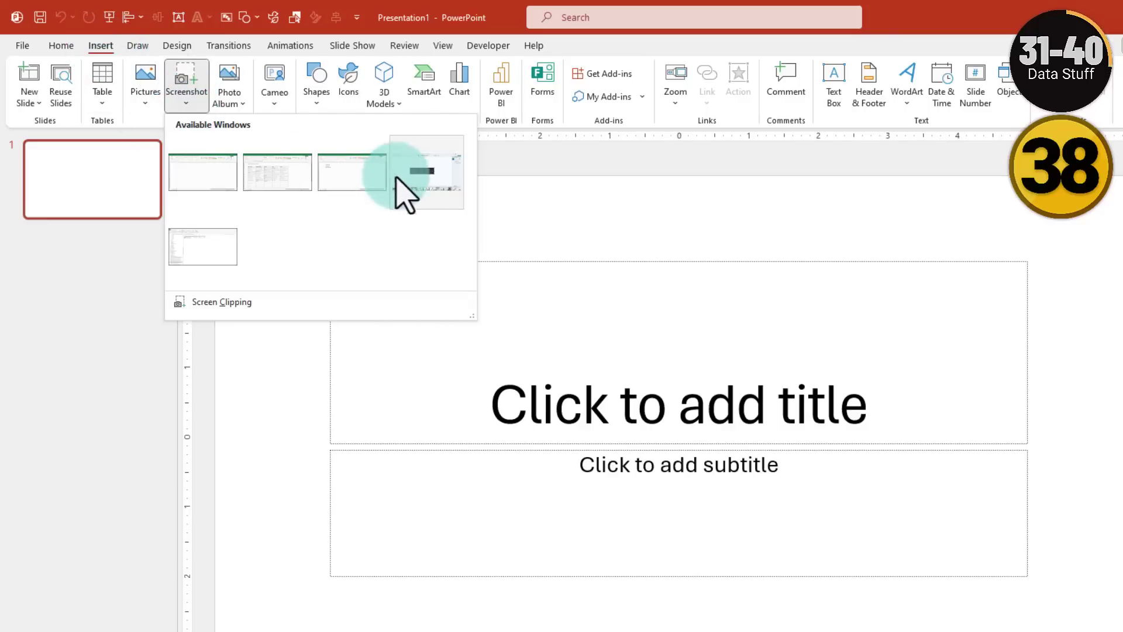
{"action": "left_click", "coordinate": [278, 172]}
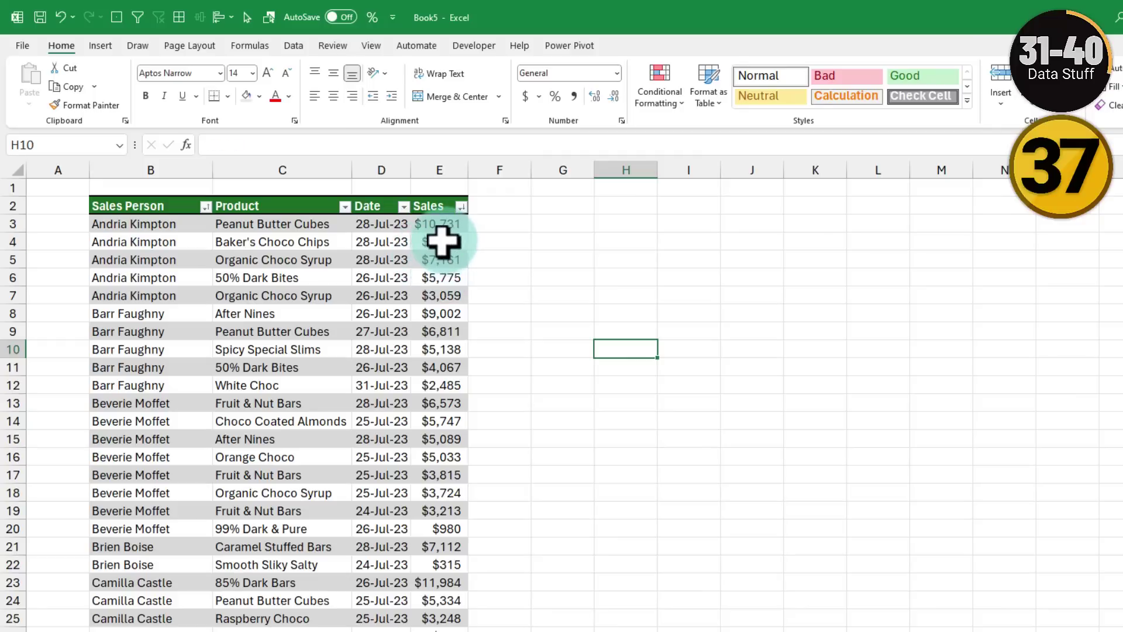
Try to hide the sales amount in E6 of the Excel sales table by giving it a white font.
{"action": "left_click_drag", "start_coordinate": [443, 242], "coordinate": [445, 608]}
{"action": "left_click", "coordinate": [429, 474]}
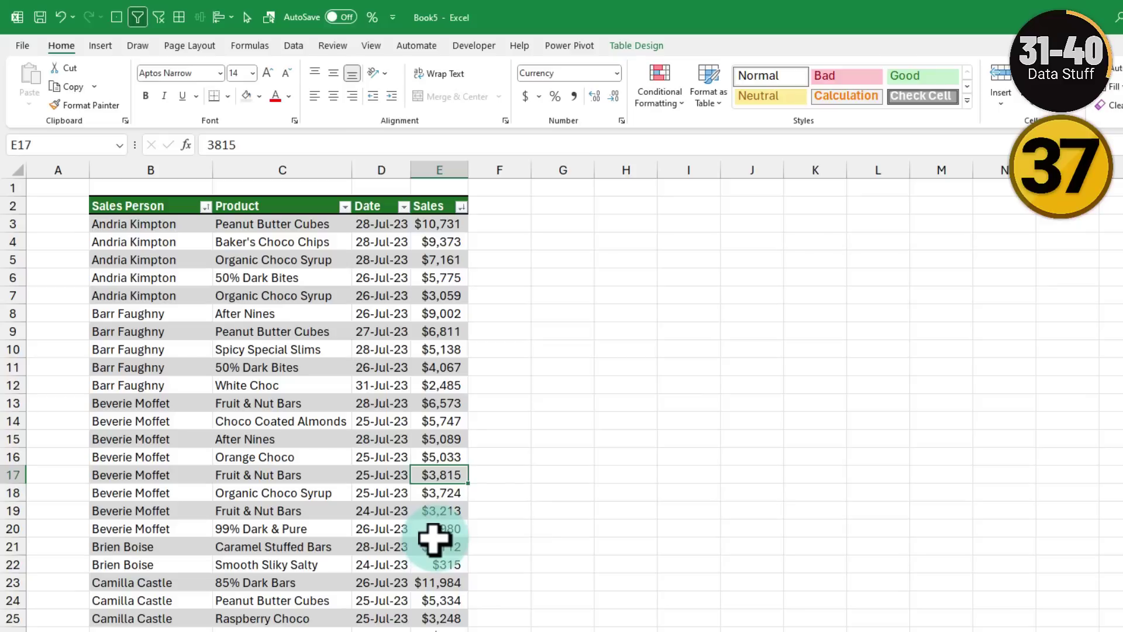
{"action": "left_click", "coordinate": [447, 277]}
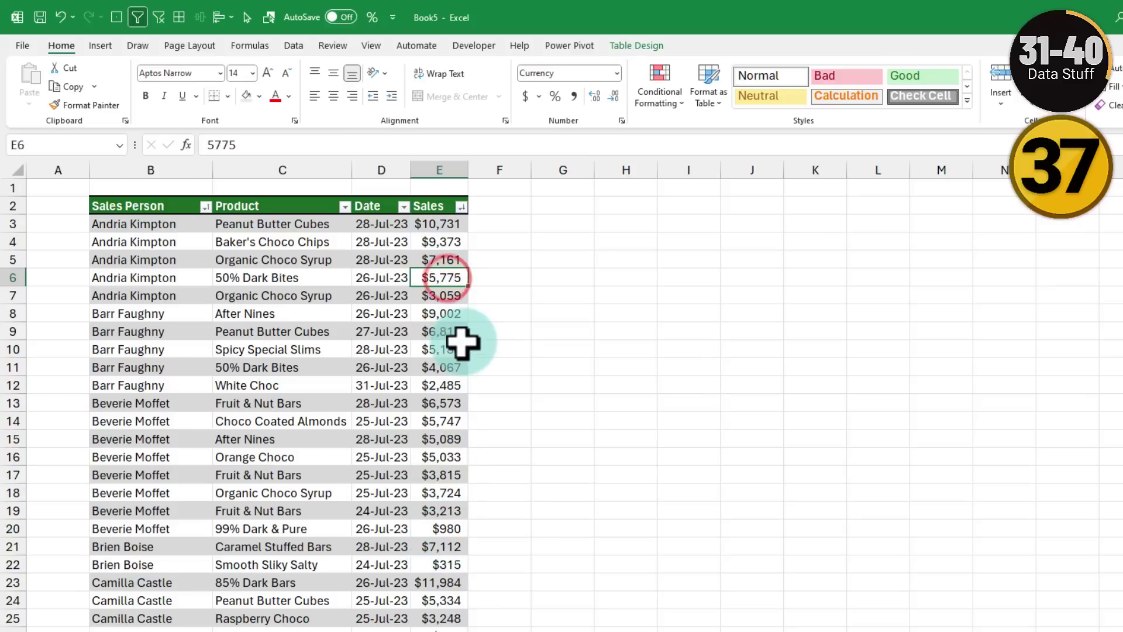
{"action": "left_click", "coordinate": [288, 96]}
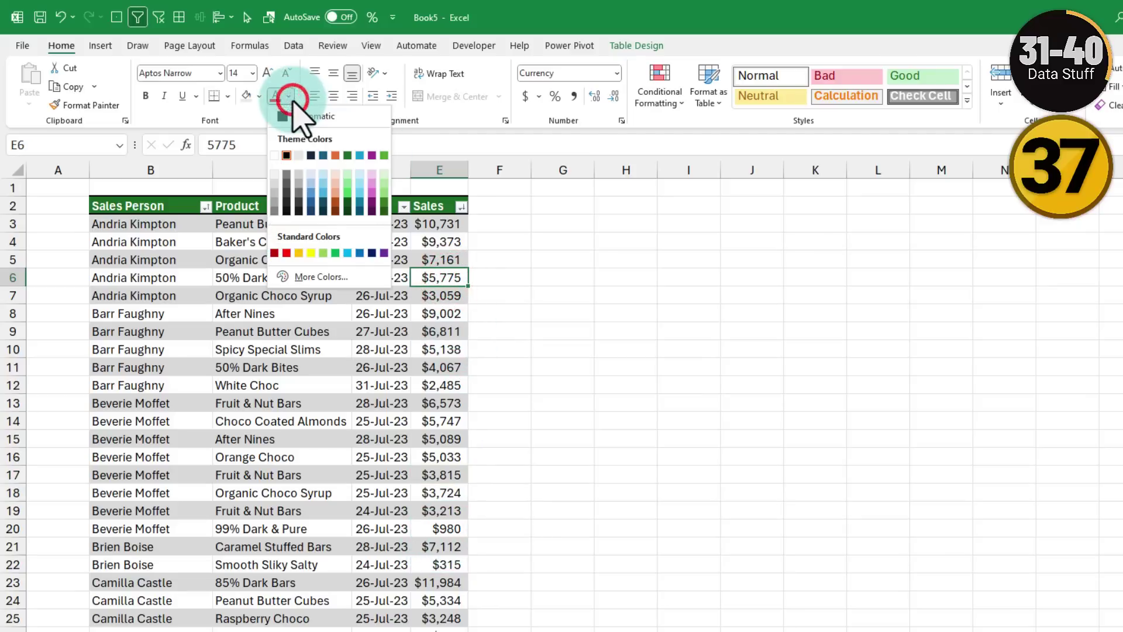
{"action": "left_click", "coordinate": [274, 155]}
{"action": "left_click", "coordinate": [601, 330]}
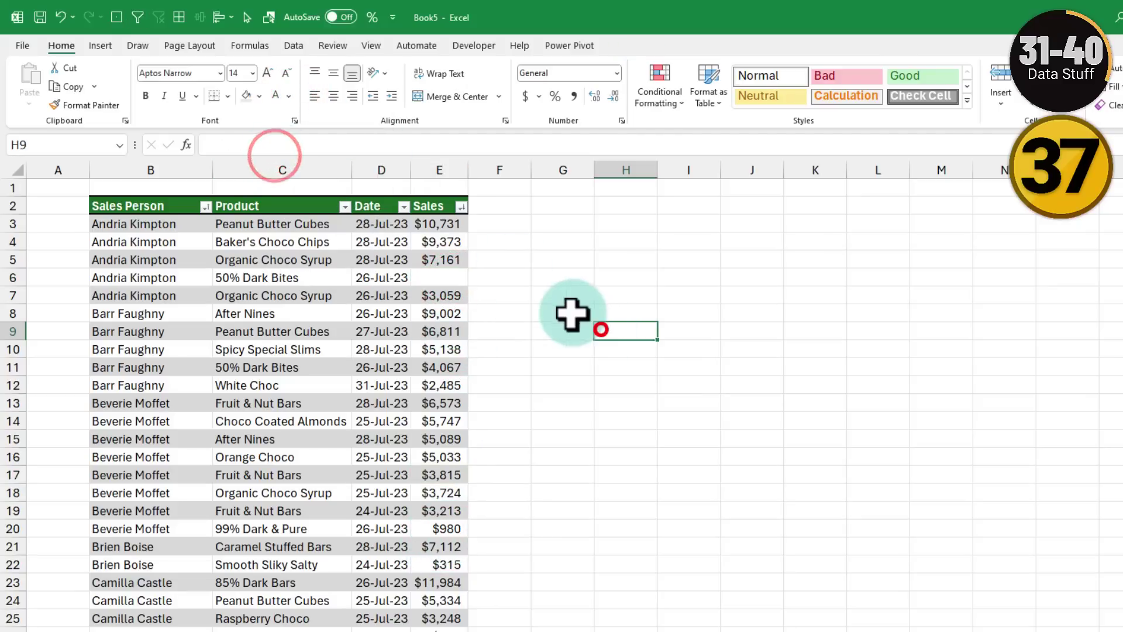
Apply the current fill color to cell E6 and undo both the fill and the white font.
{"action": "left_click", "coordinate": [444, 277]}
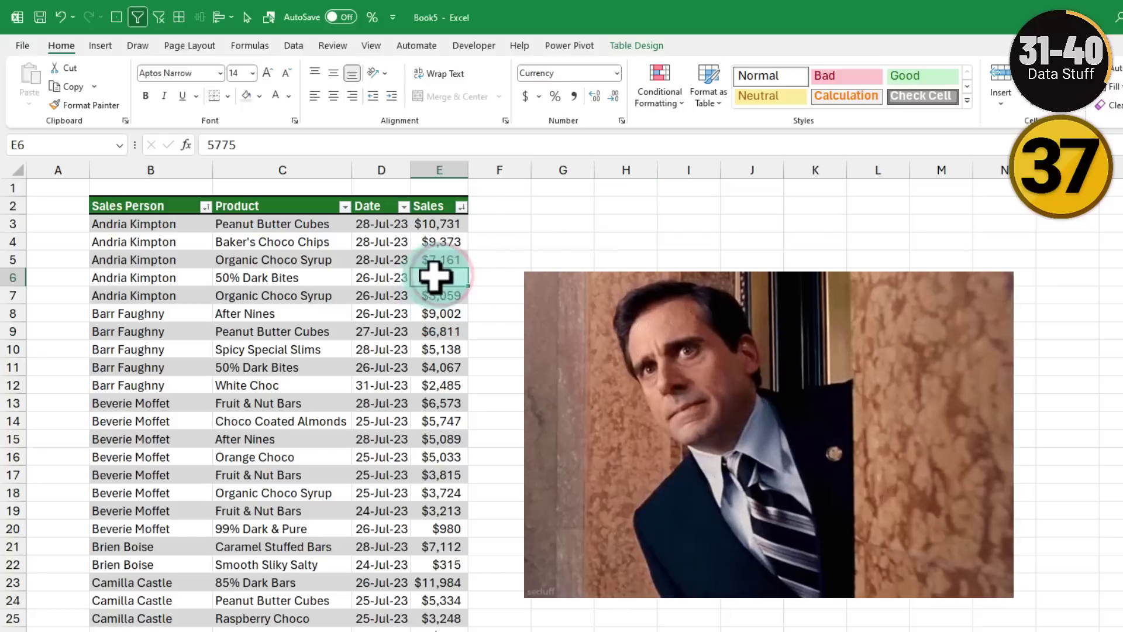
{"action": "left_click", "coordinate": [245, 96]}
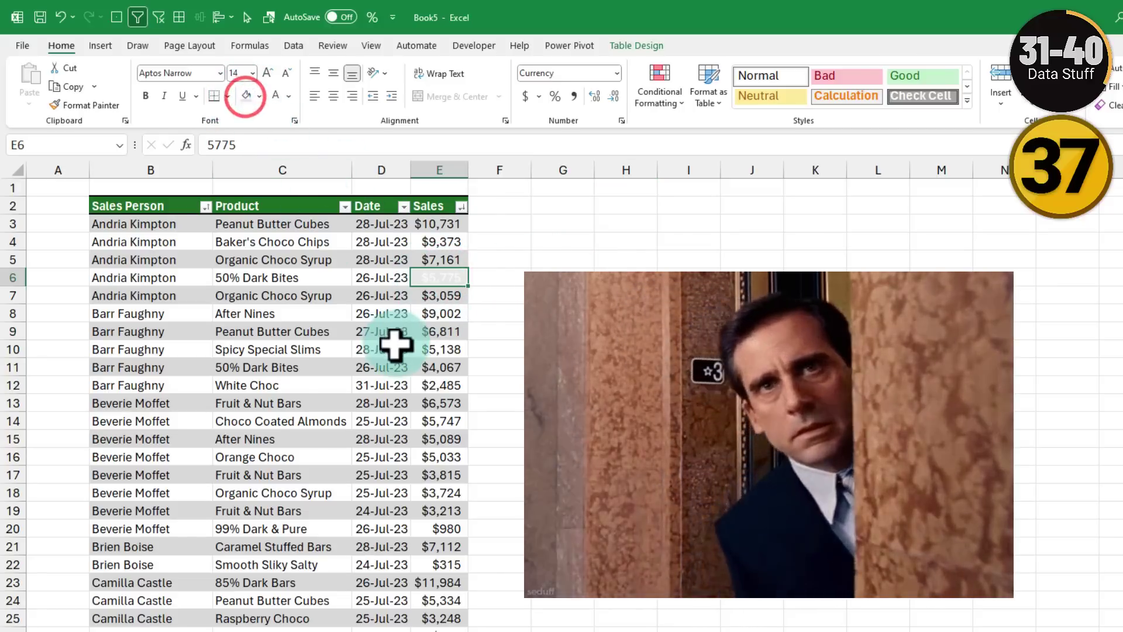
{"action": "key", "text": "ctrl+z"}
{"action": "key", "text": "ctrl+z"}
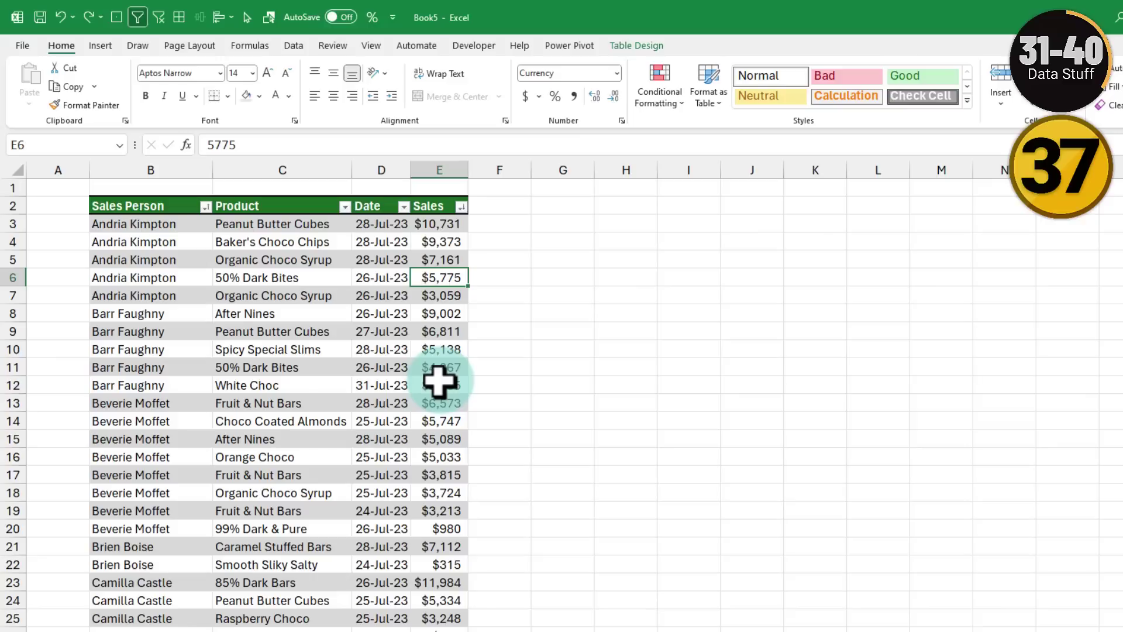
Hide the amounts in E6:E12 with the custom number format ;;; and reselect the cells to check their values in the formula bar.
{"action": "left_click", "coordinate": [439, 381], "text": "shift"}
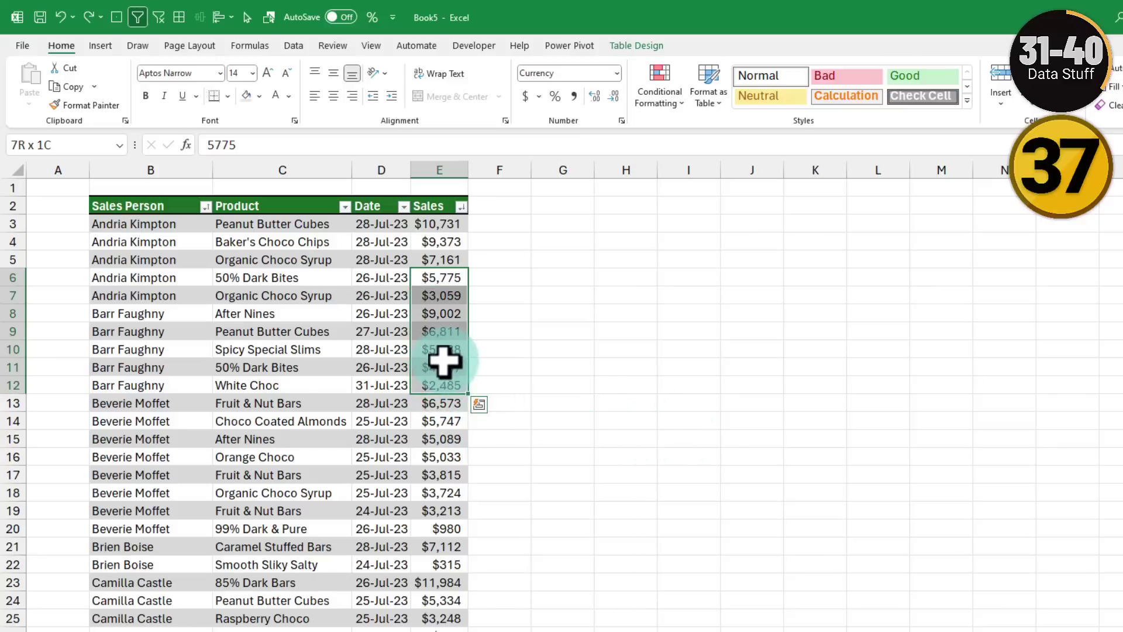
{"action": "right_click", "coordinate": [445, 361]}
{"action": "key", "text": "ctrl+1"}
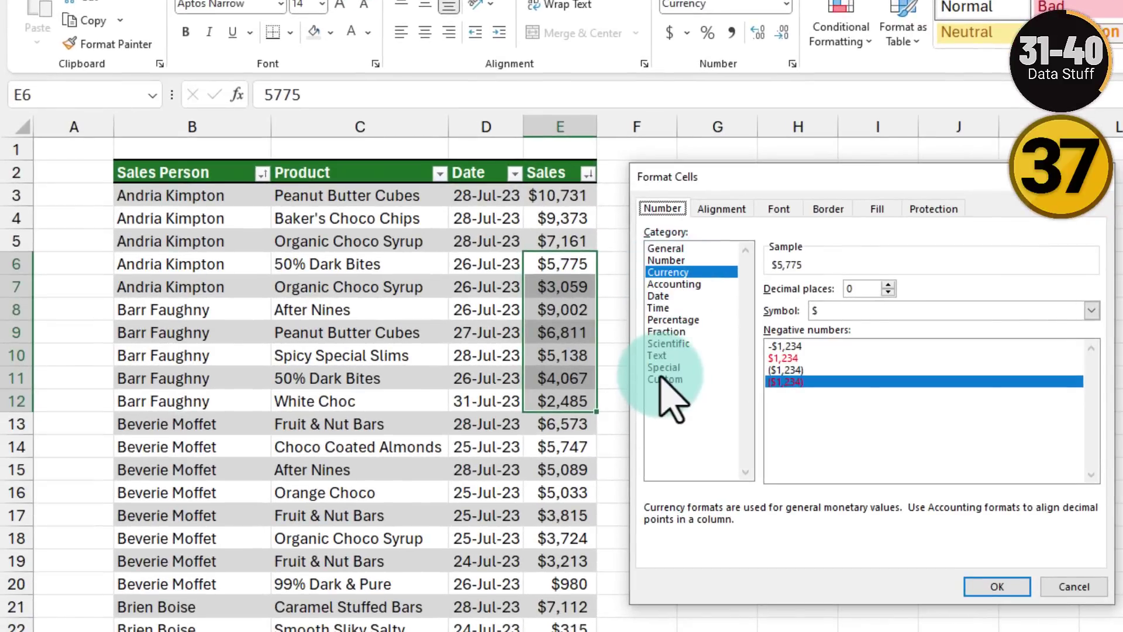
{"action": "left_click", "coordinate": [666, 379]}
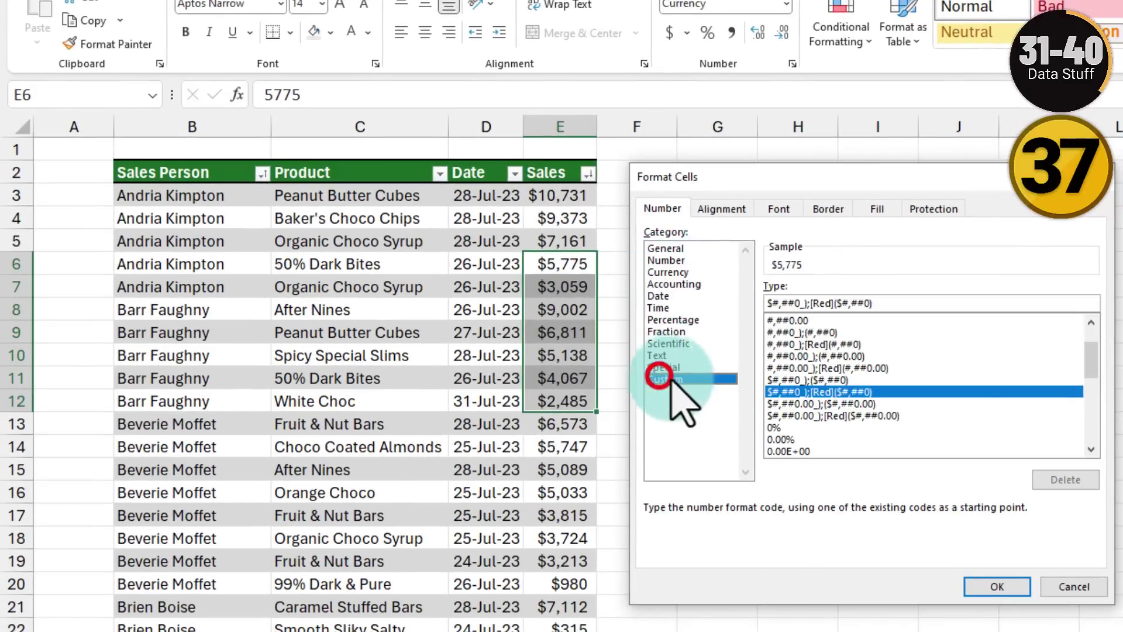
{"action": "left_click_drag", "start_coordinate": [935, 303], "coordinate": [783, 304]}
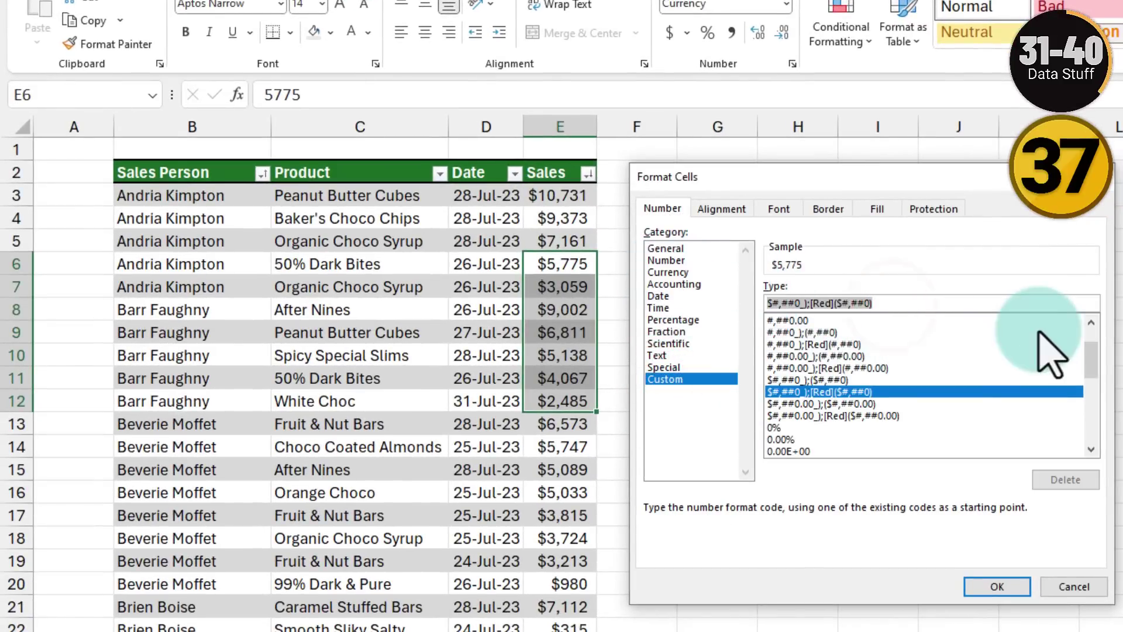
{"action": "key", "text": "BackSpace"}
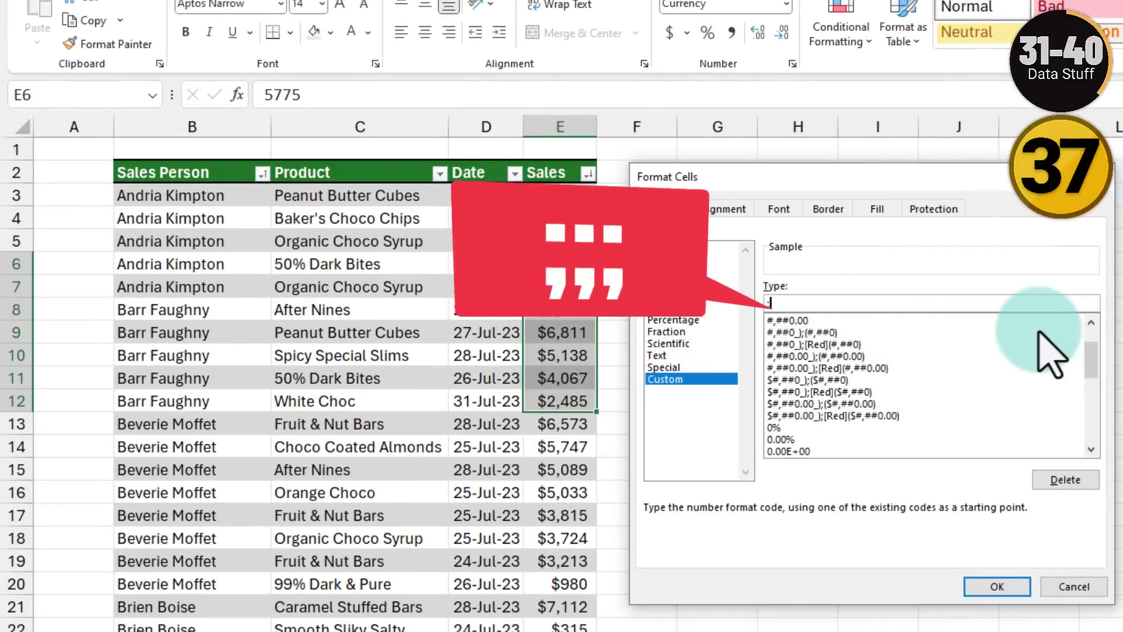
{"action": "type", "text": ";;;"}
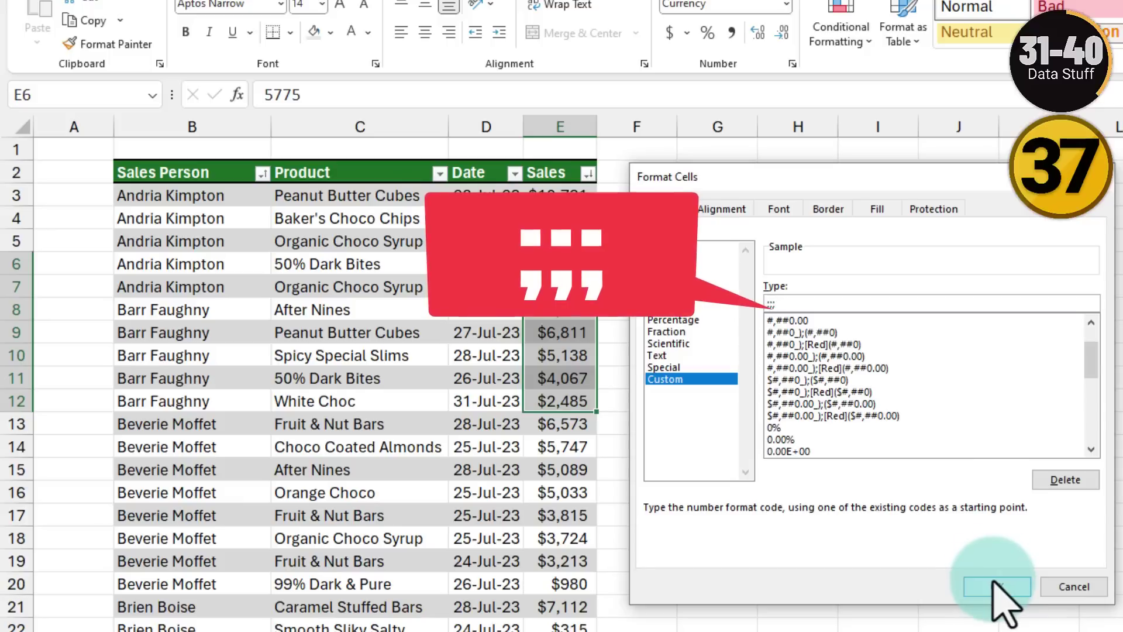
{"action": "left_click", "coordinate": [994, 584]}
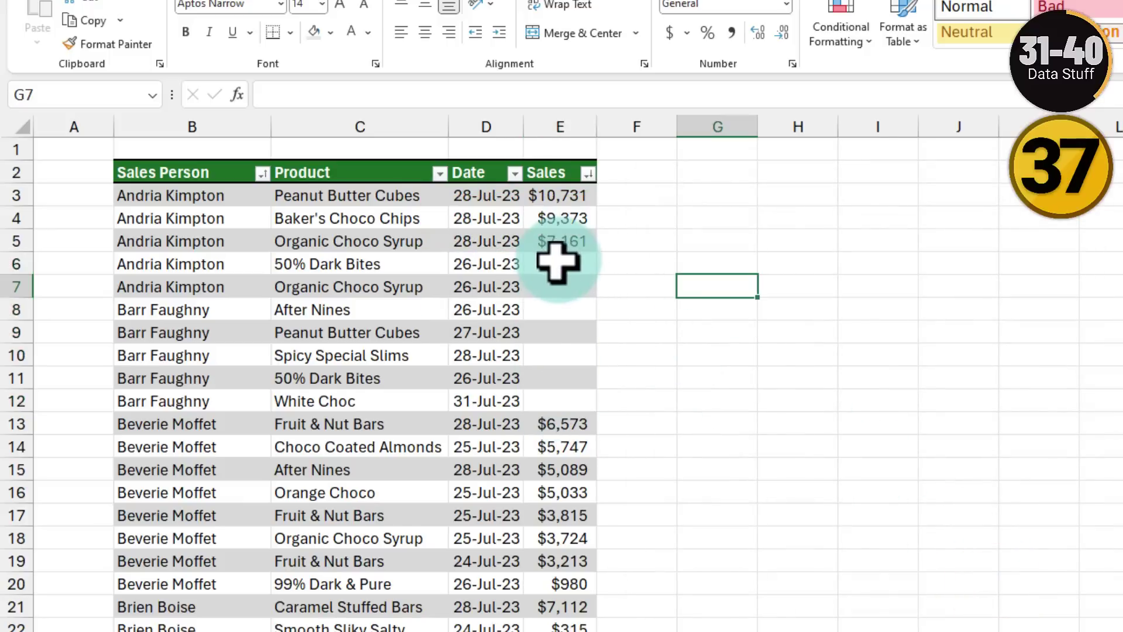
{"action": "left_click_drag", "start_coordinate": [557, 263], "coordinate": [555, 393]}
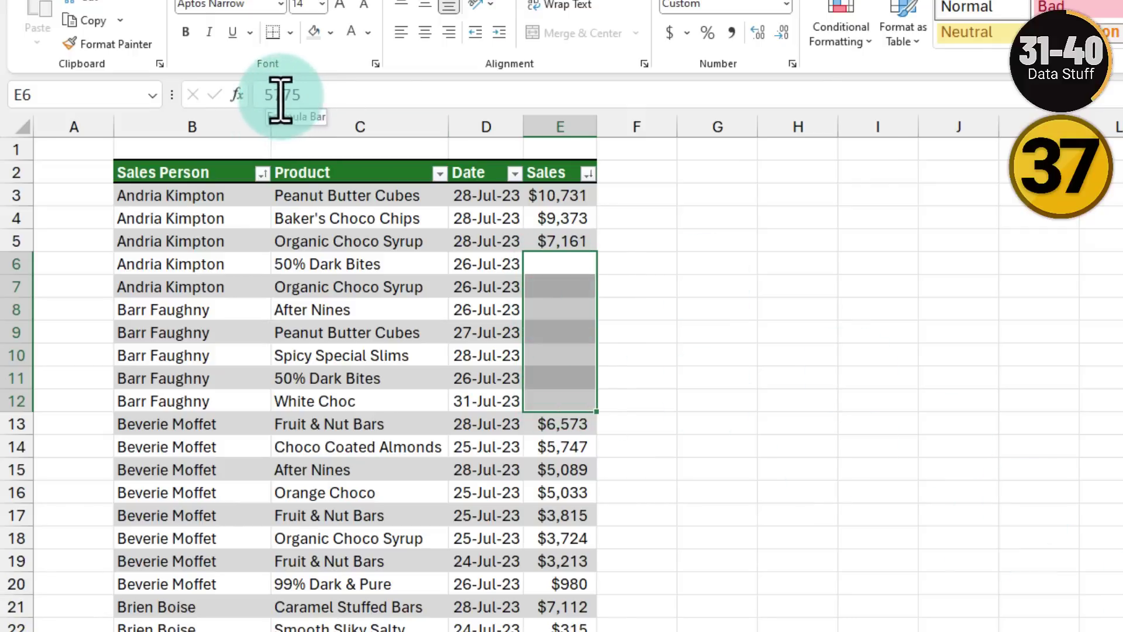
{"action": "left_click", "coordinate": [557, 307]}
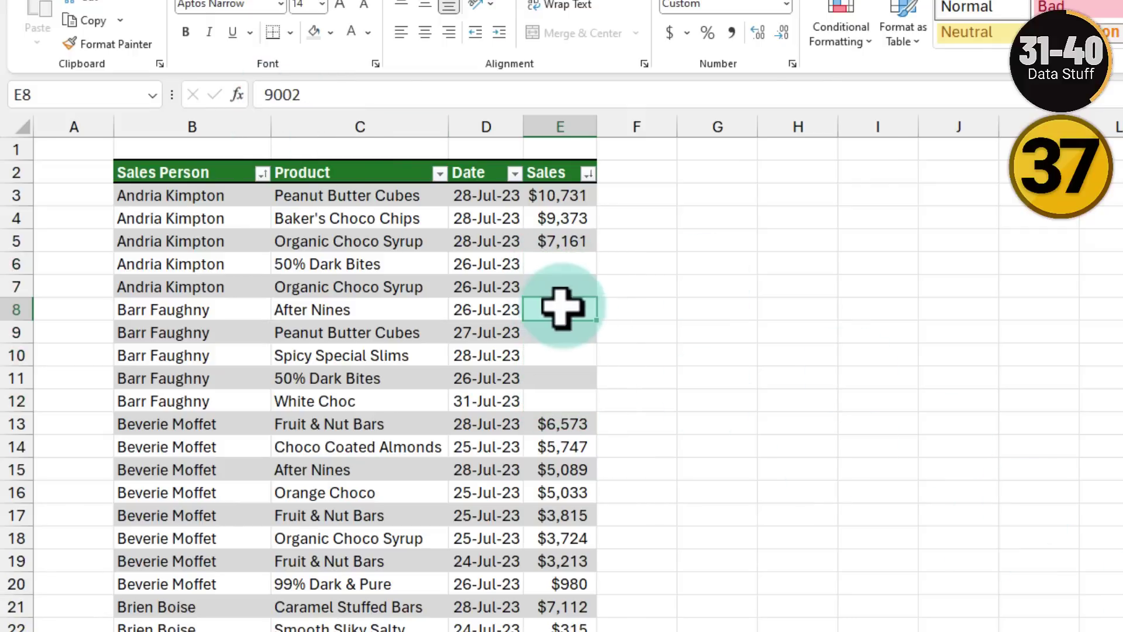
{"action": "left_click_drag", "start_coordinate": [557, 260], "coordinate": [556, 378]}
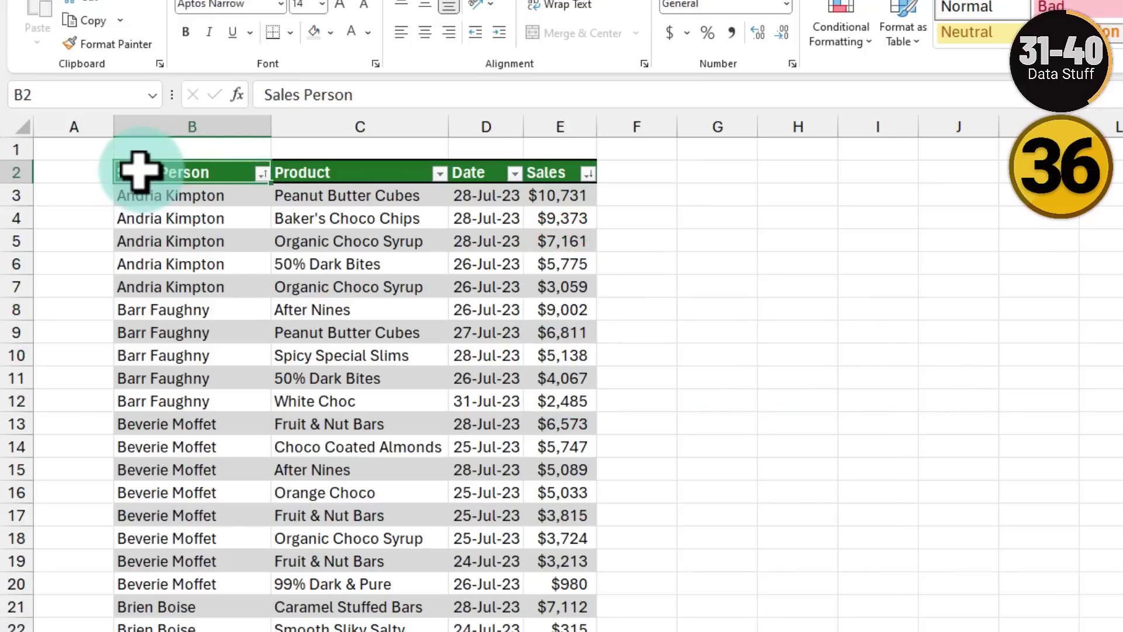
Angle the table's header text in B2:E2 counterclockwise.
{"action": "left_click_drag", "start_coordinate": [142, 171], "coordinate": [552, 171]}
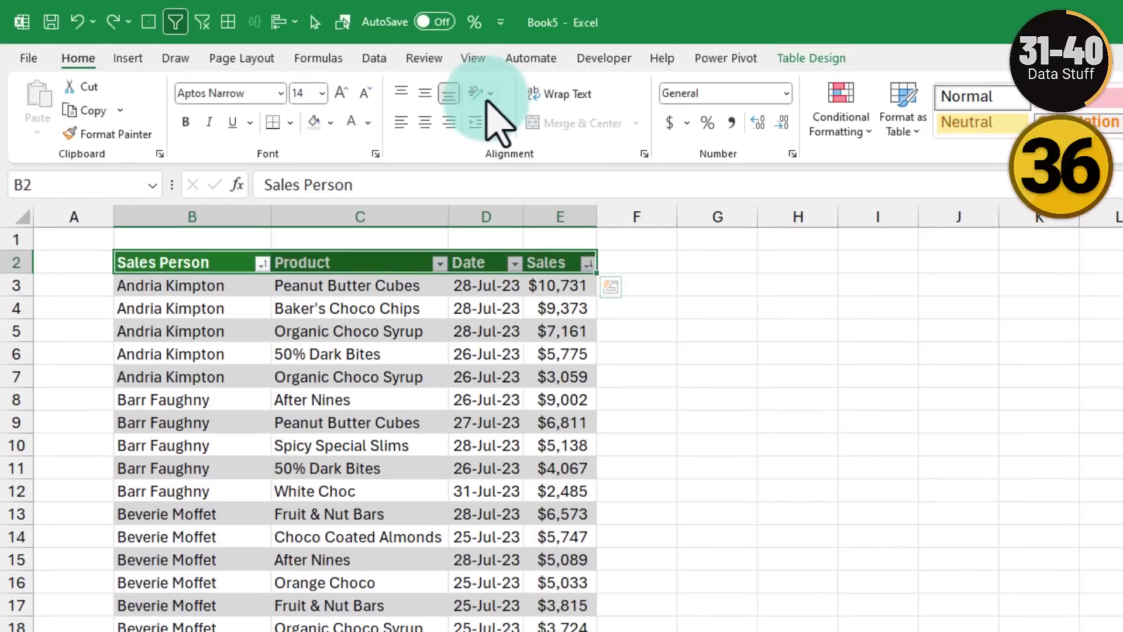
{"action": "left_click", "coordinate": [479, 3]}
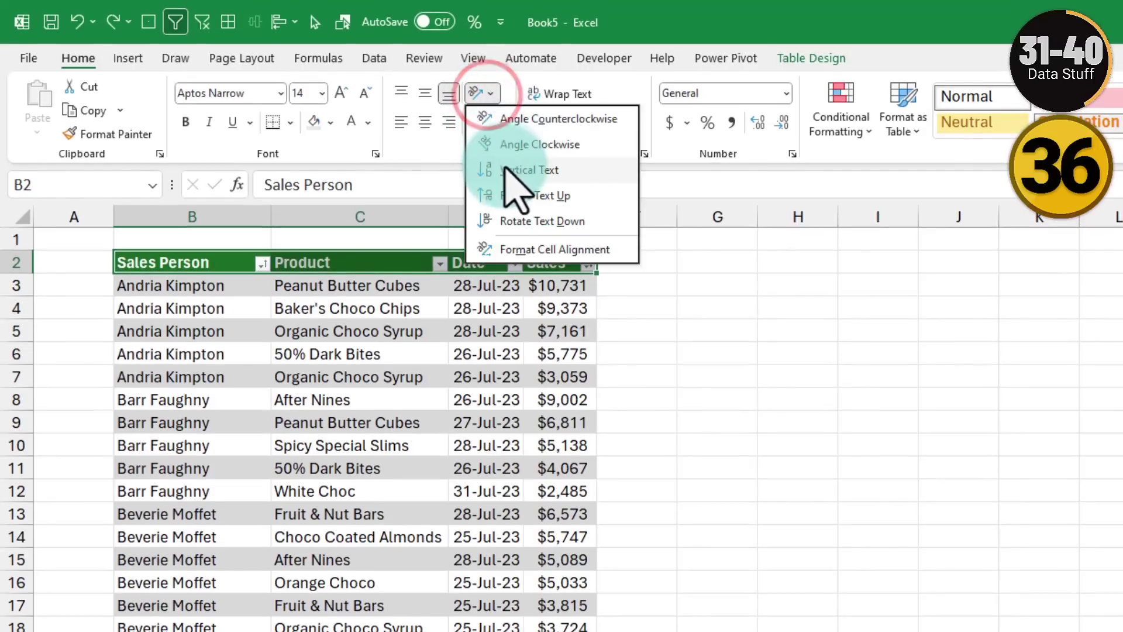
{"action": "left_click", "coordinate": [520, 119]}
{"action": "left_click", "coordinate": [803, 422]}
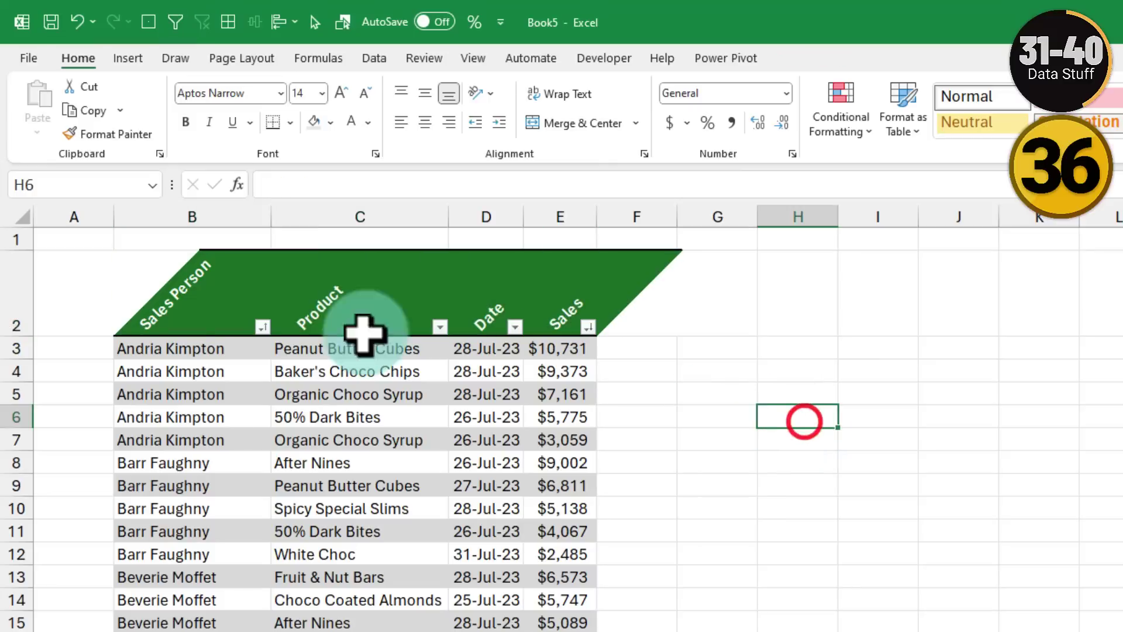
{"action": "left_click", "coordinate": [193, 304]}
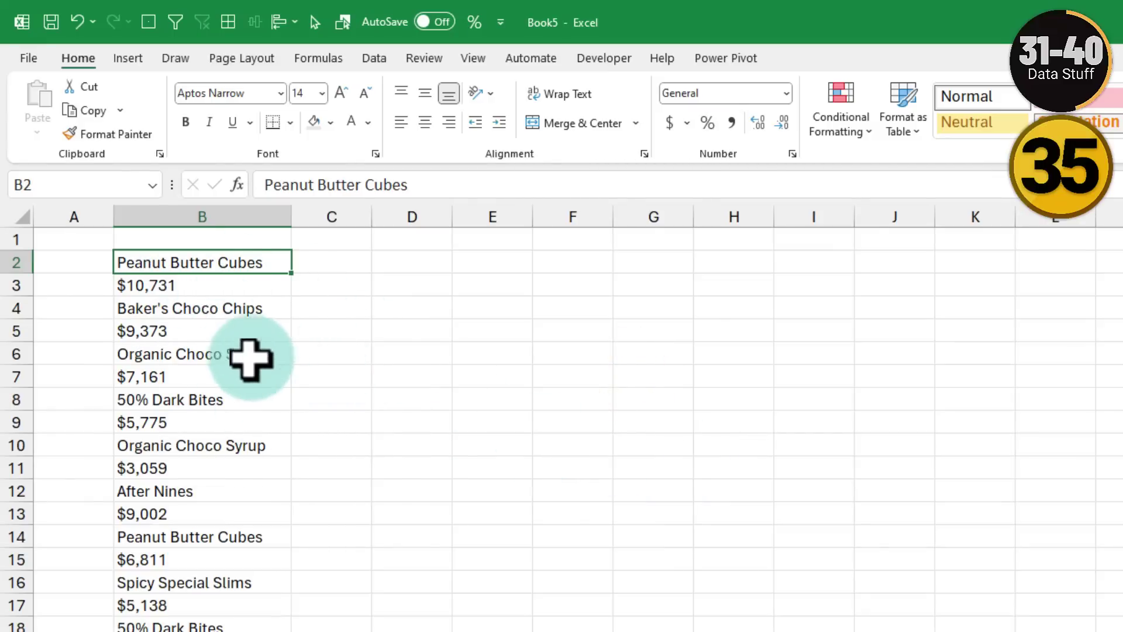
Select only the numeric constants in B2:B19 using Go To Special, excluding text, logicals and errors.
{"action": "left_click_drag", "start_coordinate": [221, 266], "coordinate": [188, 629]}
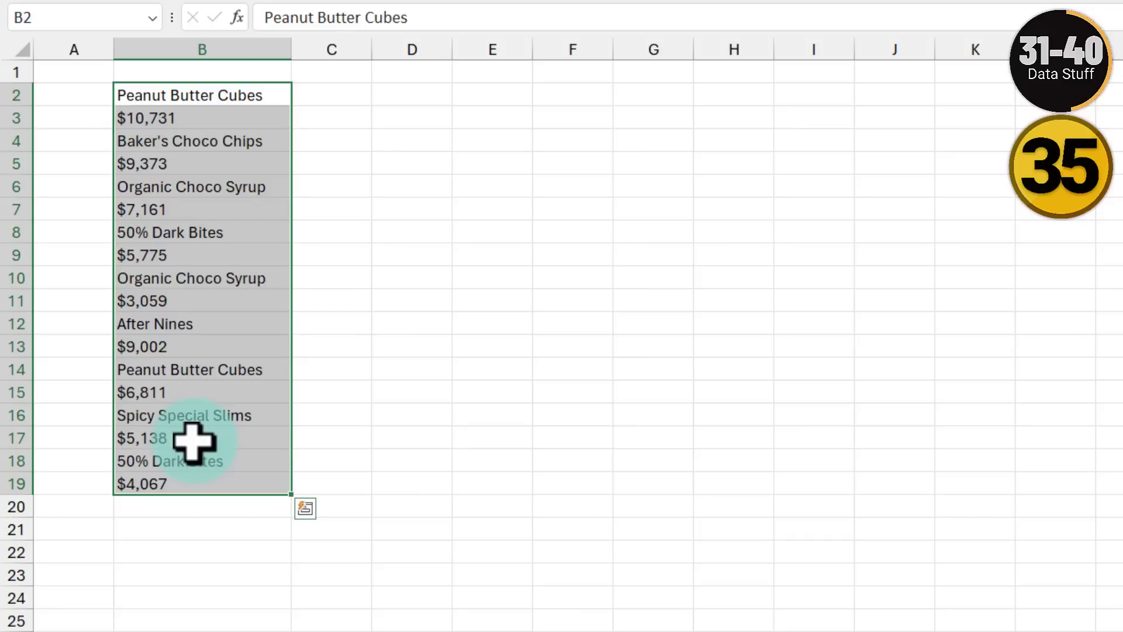
{"action": "key", "text": "F5"}
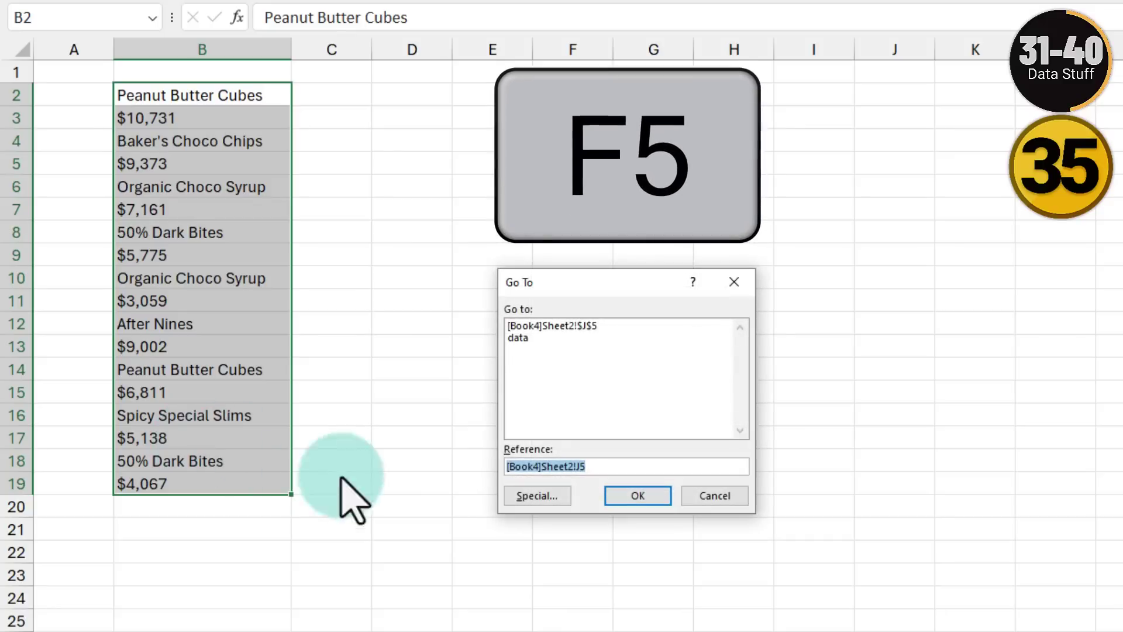
{"action": "left_click", "coordinate": [537, 496]}
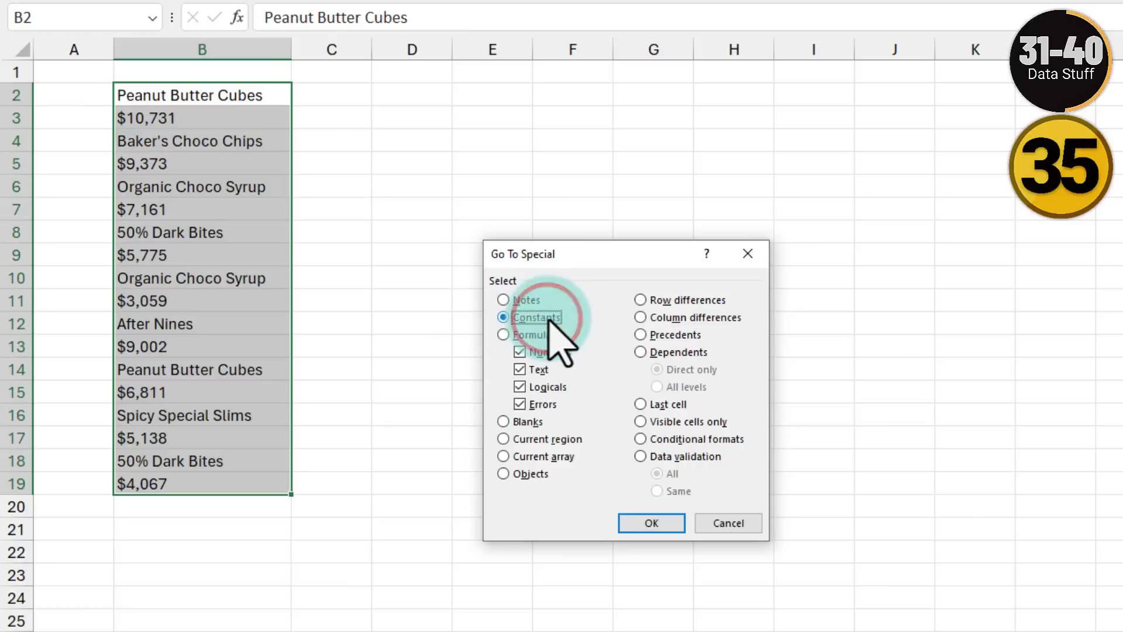
{"action": "left_click", "coordinate": [534, 370]}
{"action": "left_click", "coordinate": [534, 386]}
{"action": "left_click", "coordinate": [535, 403]}
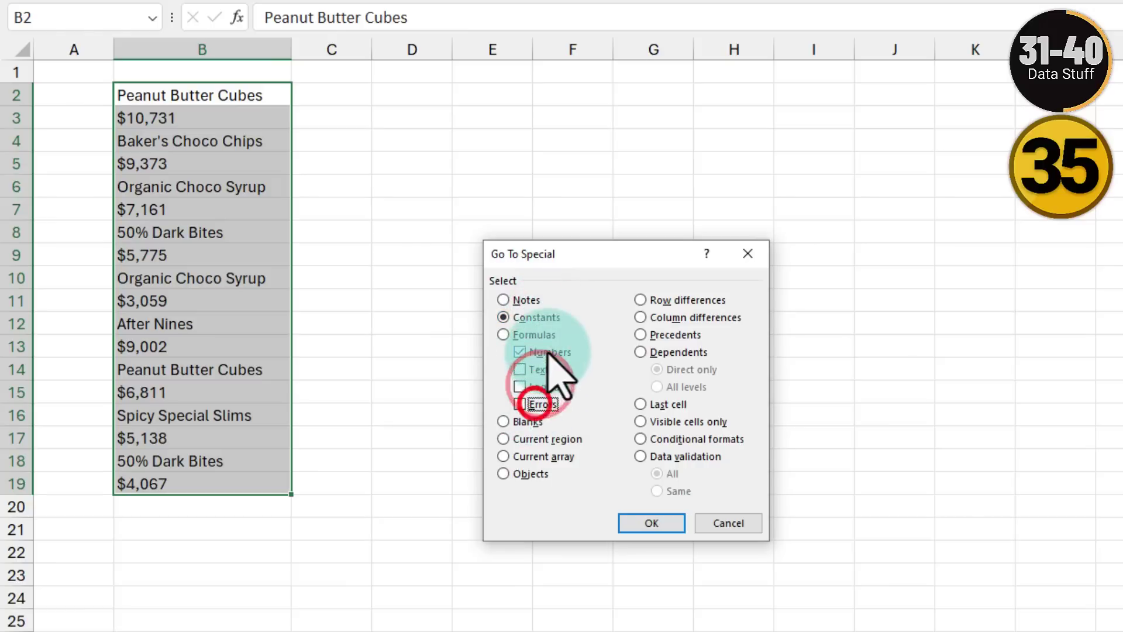
{"action": "left_click", "coordinate": [649, 522]}
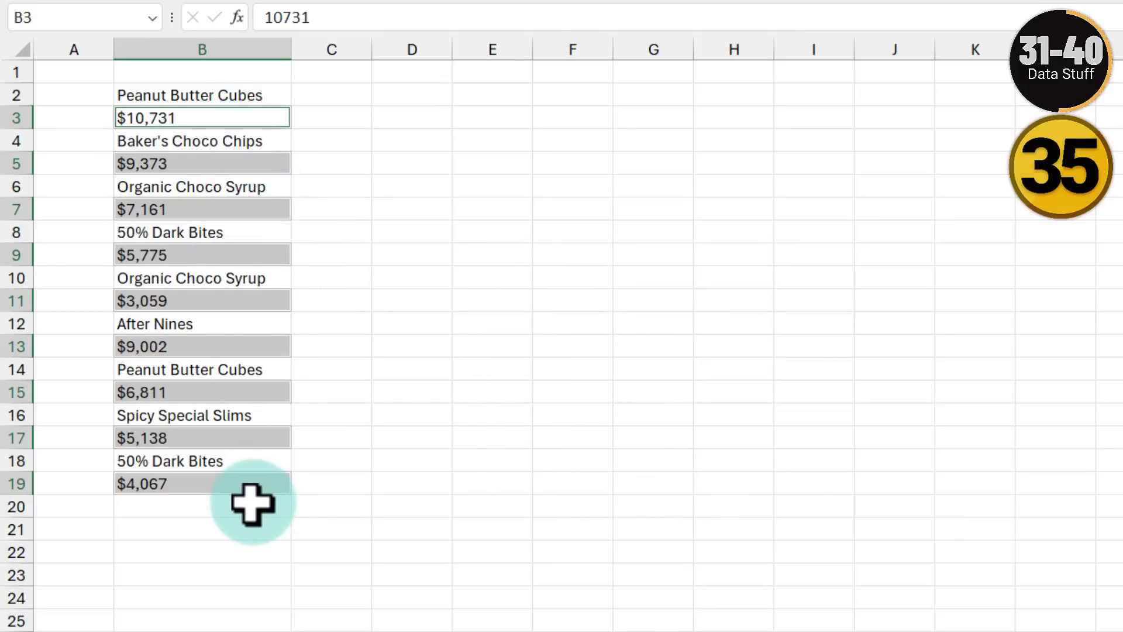
Copy the selected sales amounts and paste them starting at cell J3.
{"action": "key", "text": "ctrl+c"}
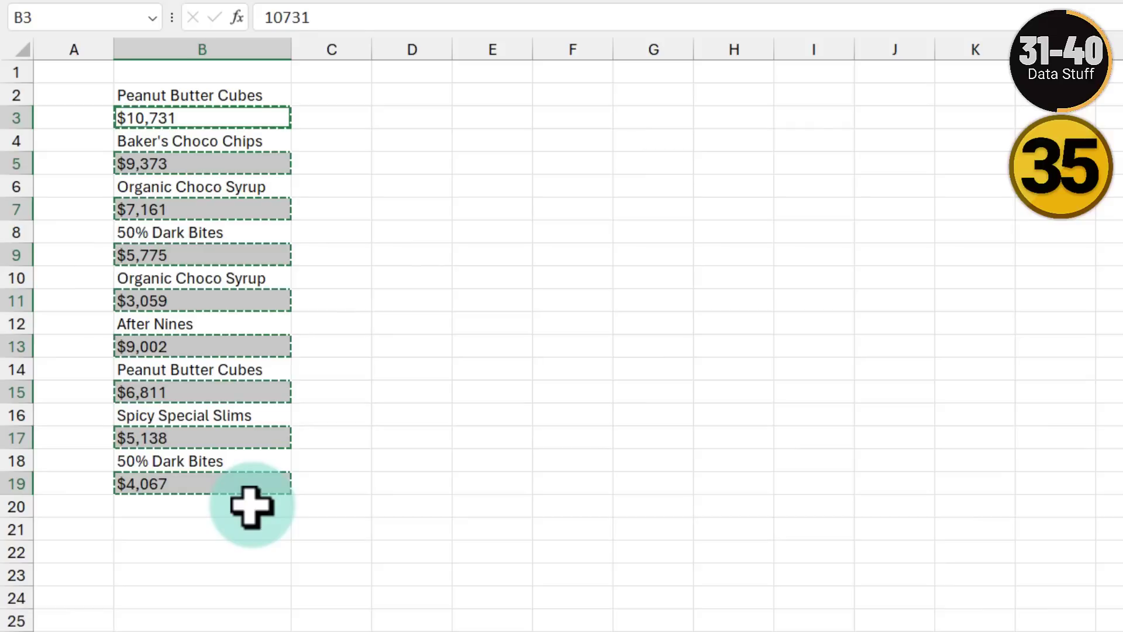
{"action": "left_click", "coordinate": [882, 113]}
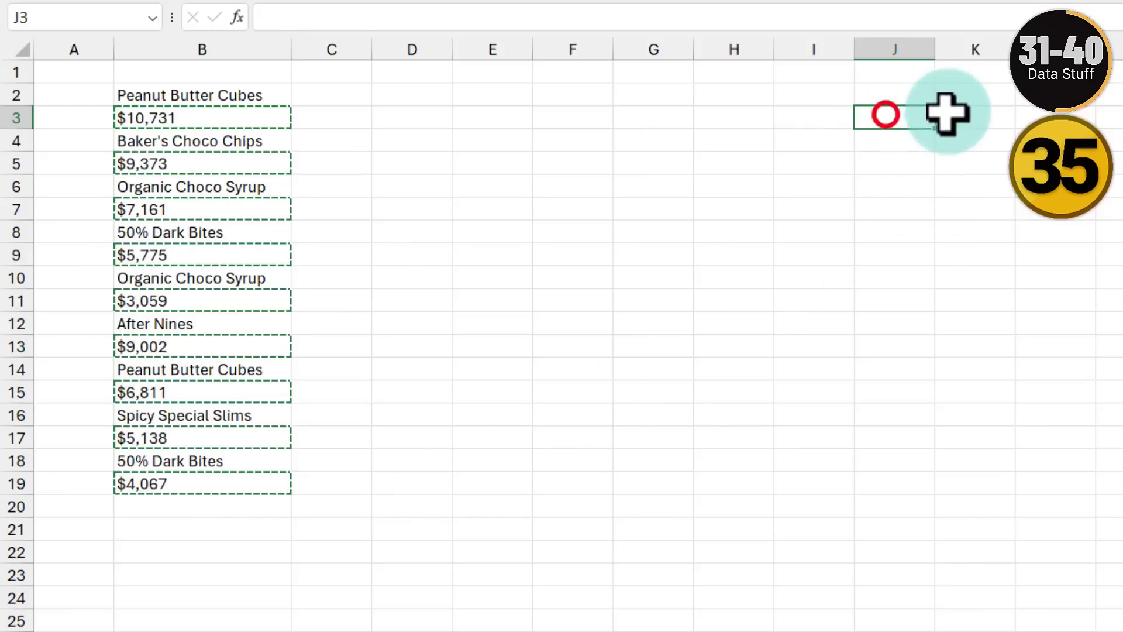
{"action": "key", "text": "ctrl+v"}
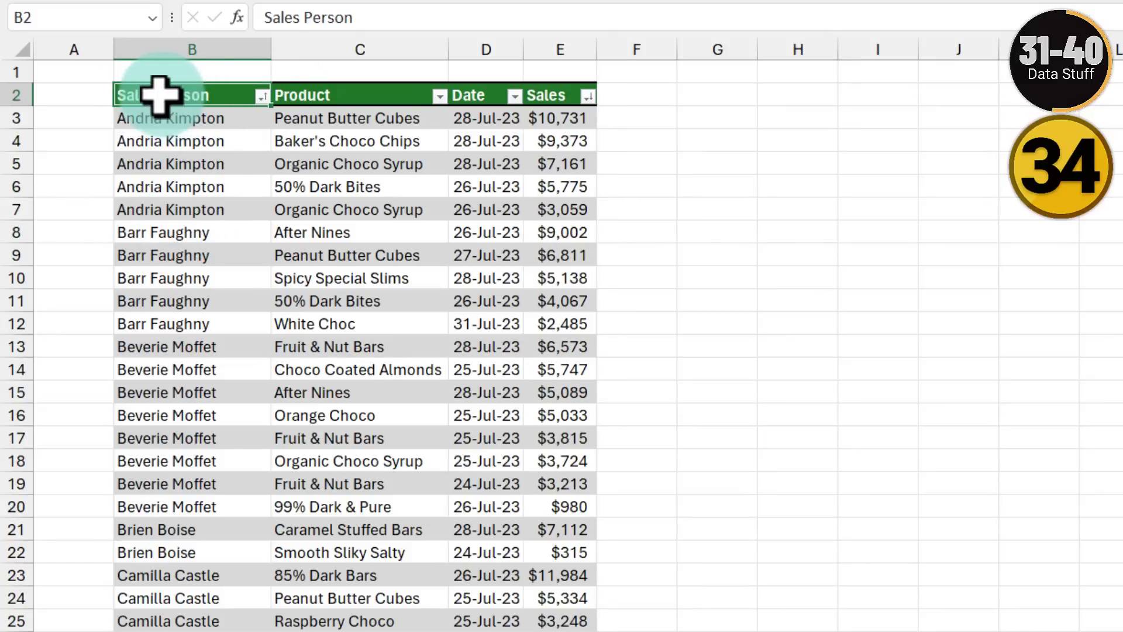
Insert a line break between "Sales" and "Person" in the table header in B2.
{"action": "left_click", "coordinate": [159, 92]}
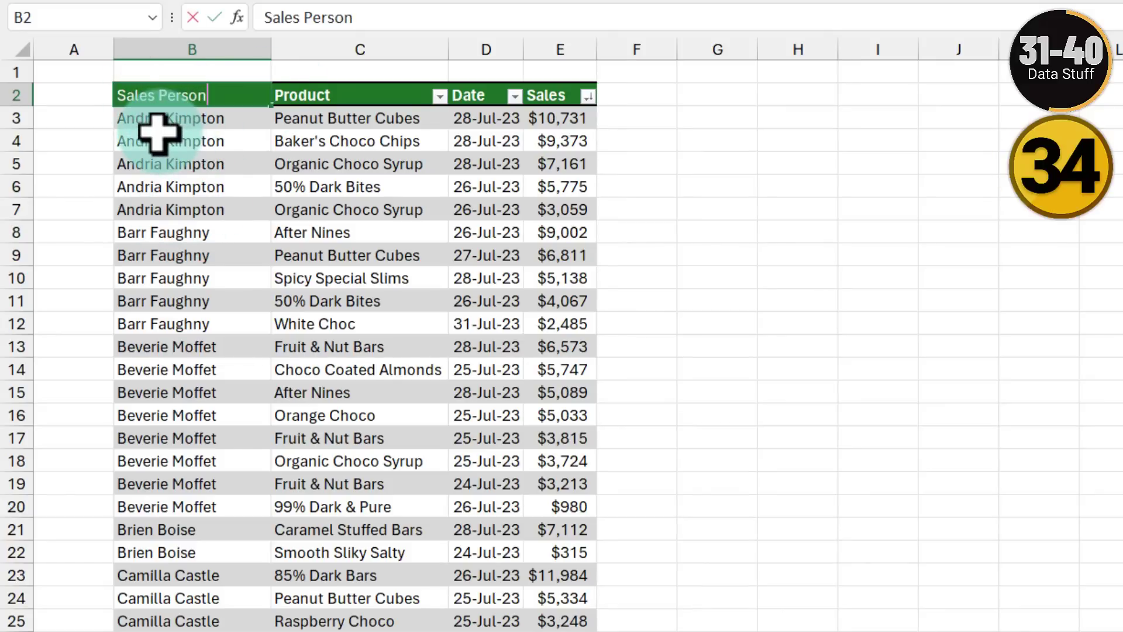
{"action": "left_click", "coordinate": [158, 95]}
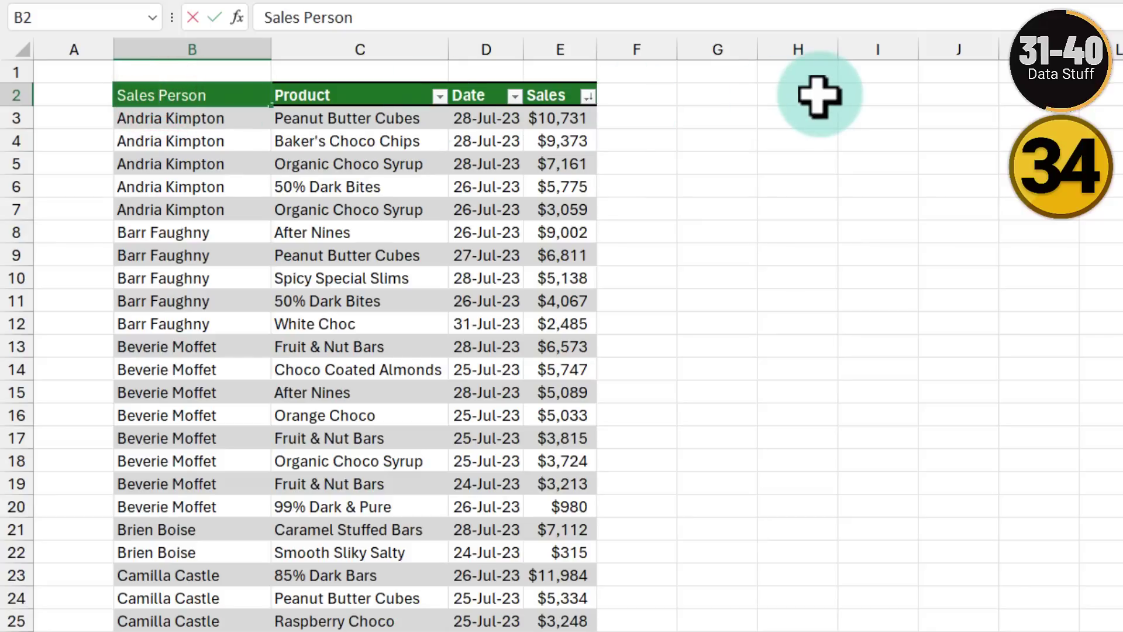
{"action": "key", "text": "alt+Return"}
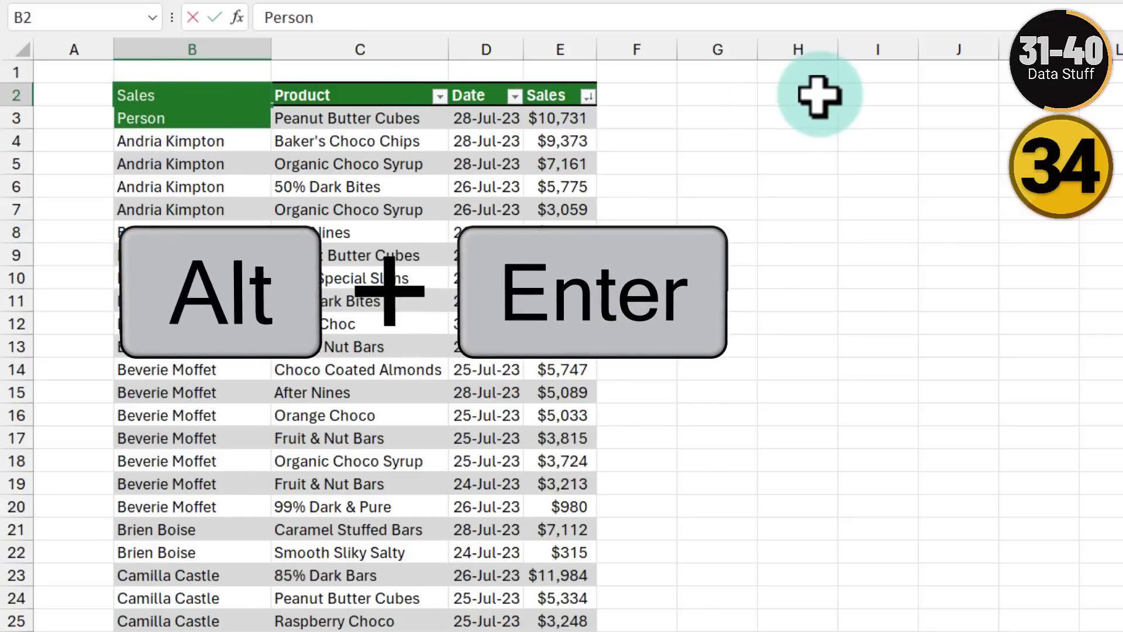
{"action": "key", "text": "Return"}
Turn text wrapping off and back on for the Sales Person header in B2.
{"action": "left_click", "coordinate": [195, 109]}
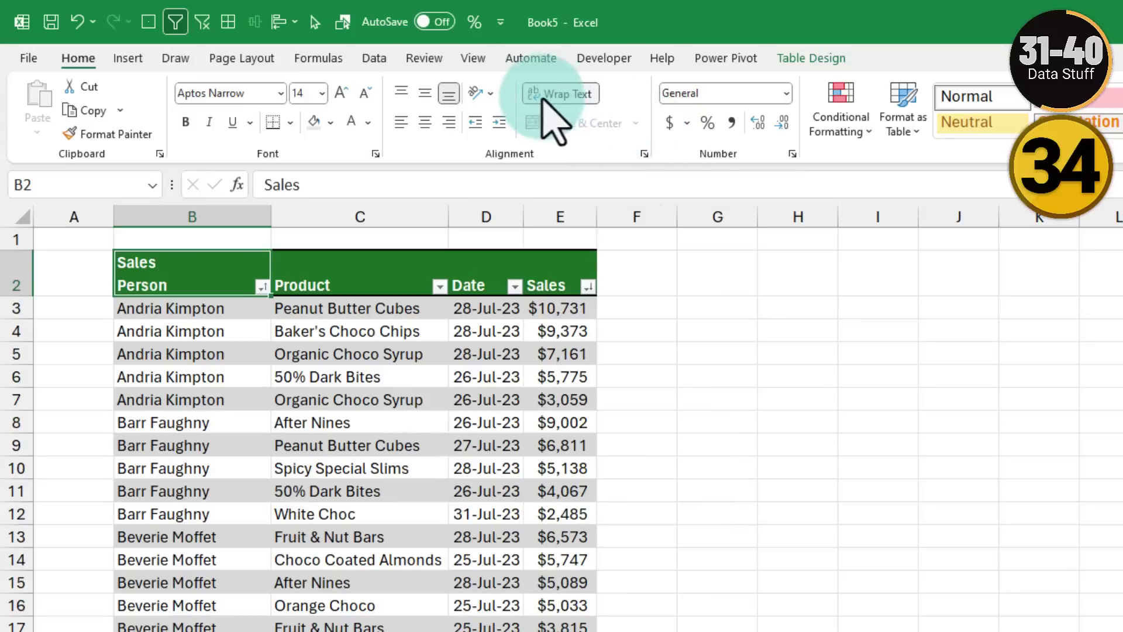
{"action": "left_click", "coordinate": [551, 95]}
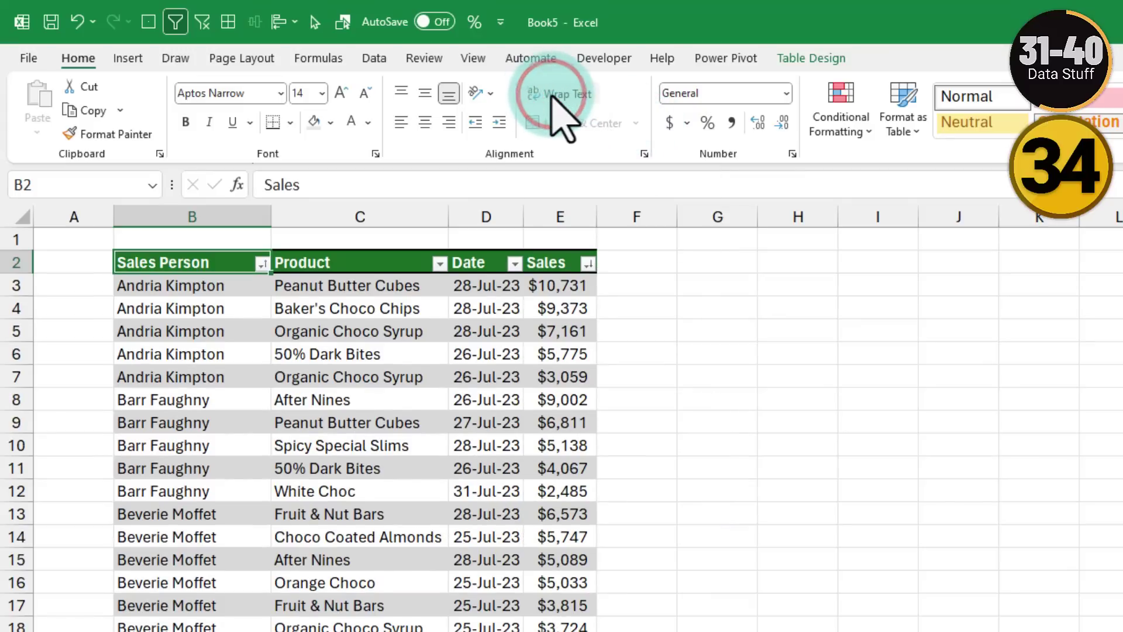
{"action": "left_click", "coordinate": [553, 95]}
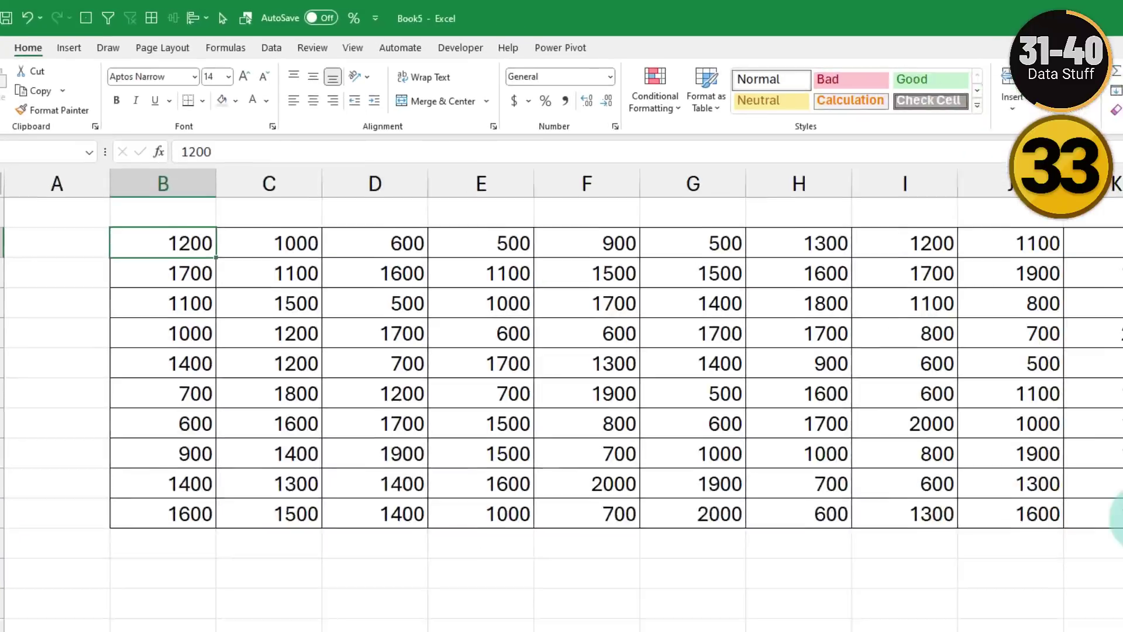
Find all cells containing 600 within the number grid B2:K11.
{"action": "left_click_drag", "start_coordinate": [1018, 466], "coordinate": [133, 217]}
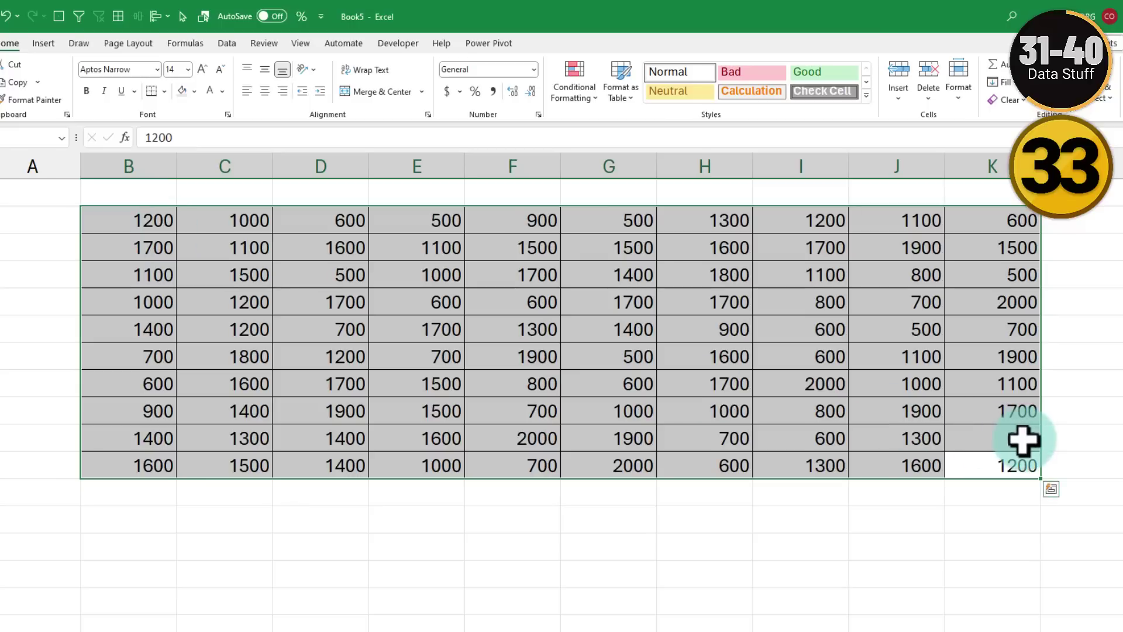
{"action": "key", "text": "ctrl+f"}
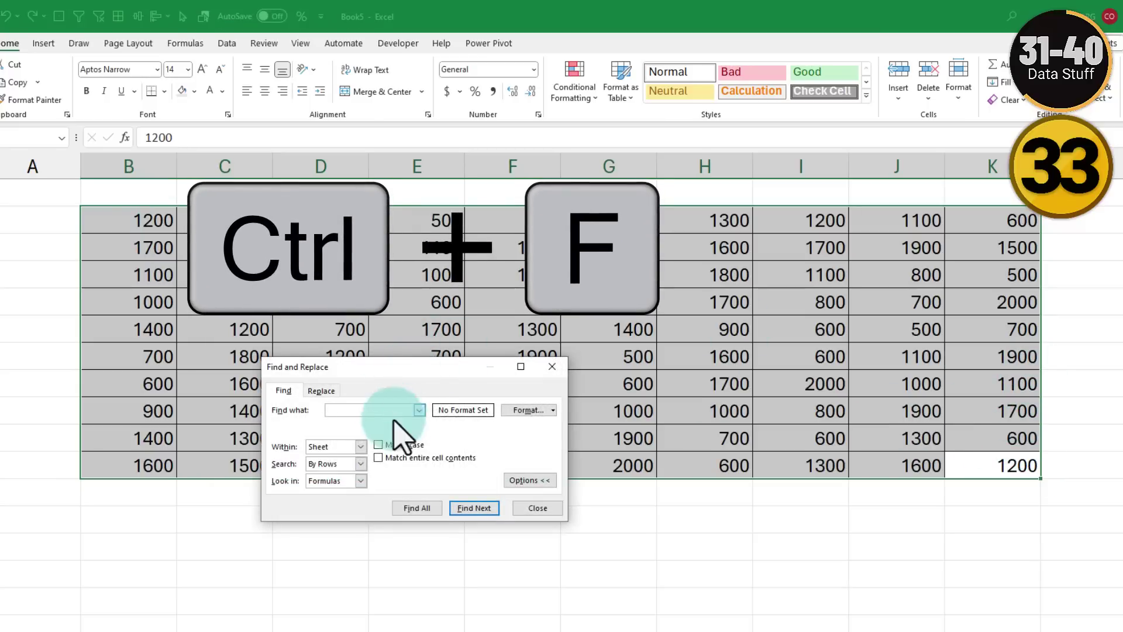
{"action": "type", "text": "600"}
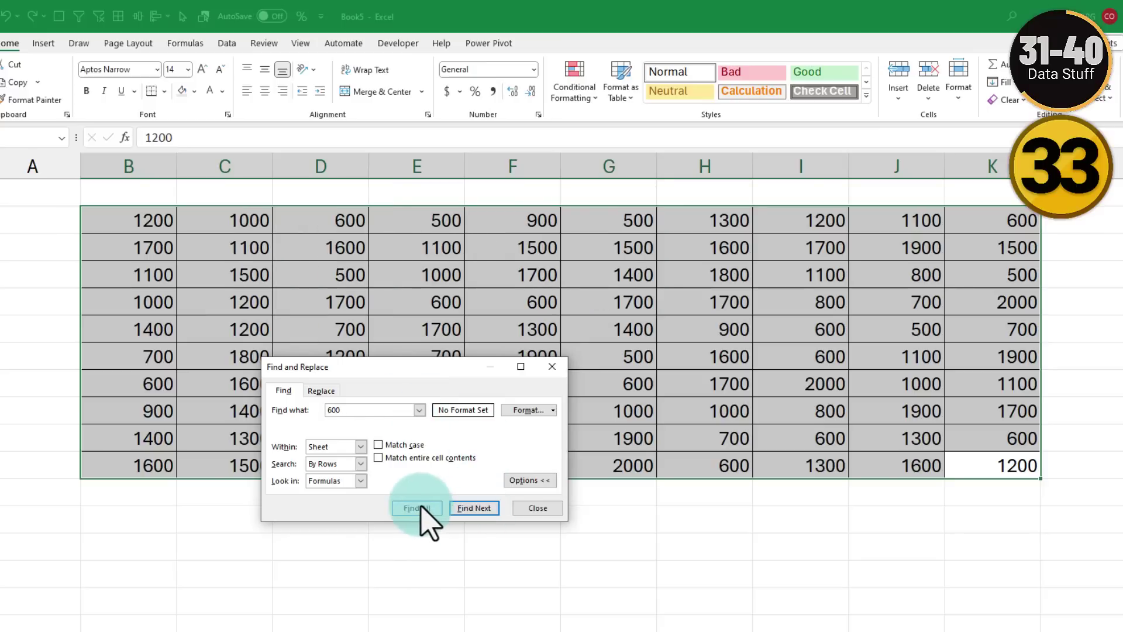
{"action": "left_click", "coordinate": [467, 511]}
{"action": "left_click", "coordinate": [417, 509]}
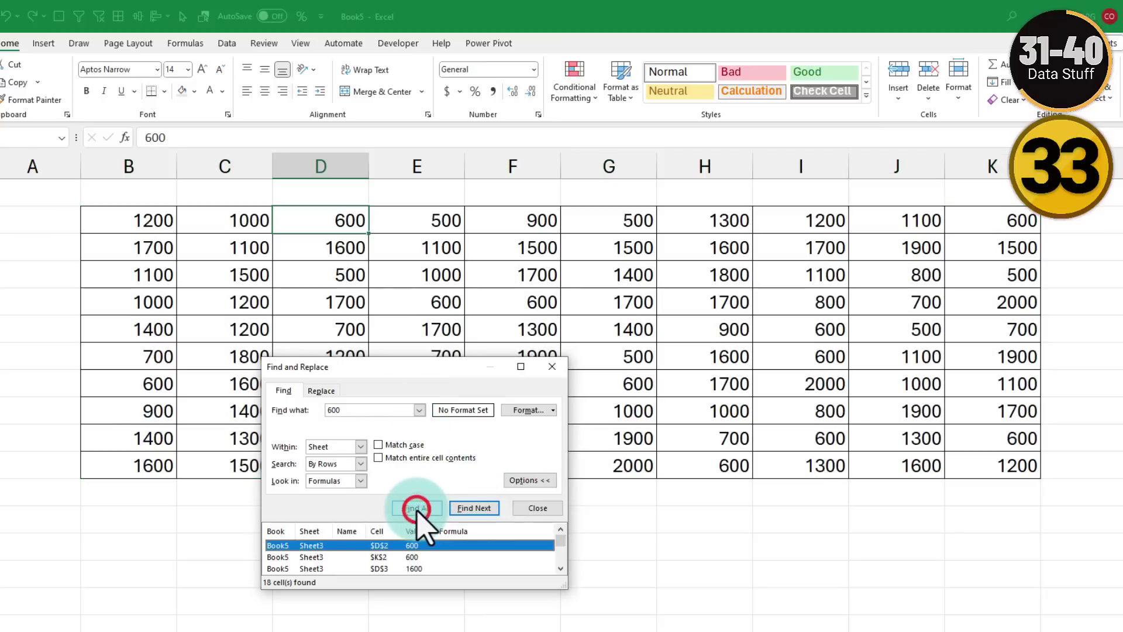
Enlarge the Find and Replace dialog, select every cell in its results list and close the dialog.
{"action": "left_click_drag", "start_coordinate": [450, 366], "coordinate": [826, 222]}
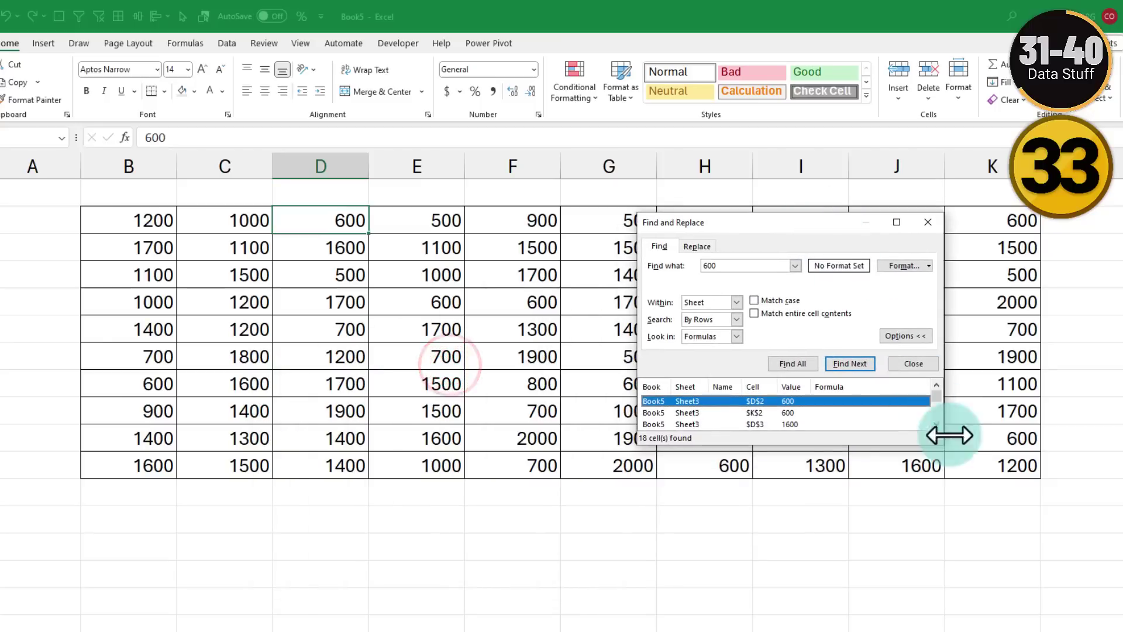
{"action": "left_click_drag", "start_coordinate": [939, 443], "coordinate": [1069, 623]}
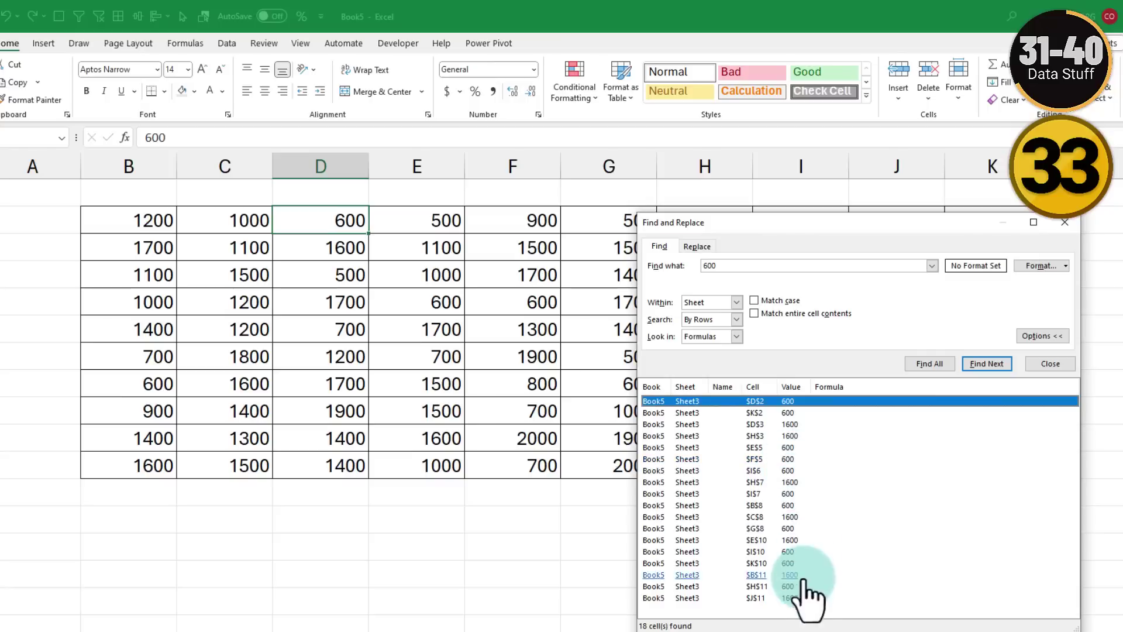
{"action": "left_click", "coordinate": [785, 598], "text": "shift"}
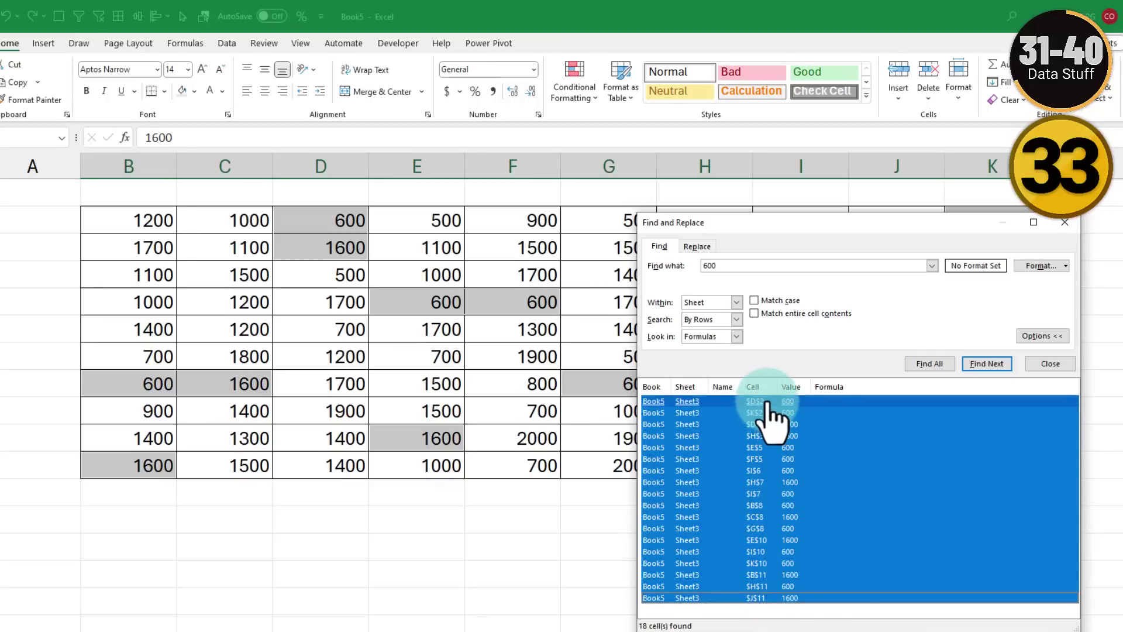
{"action": "left_click", "coordinate": [1070, 226]}
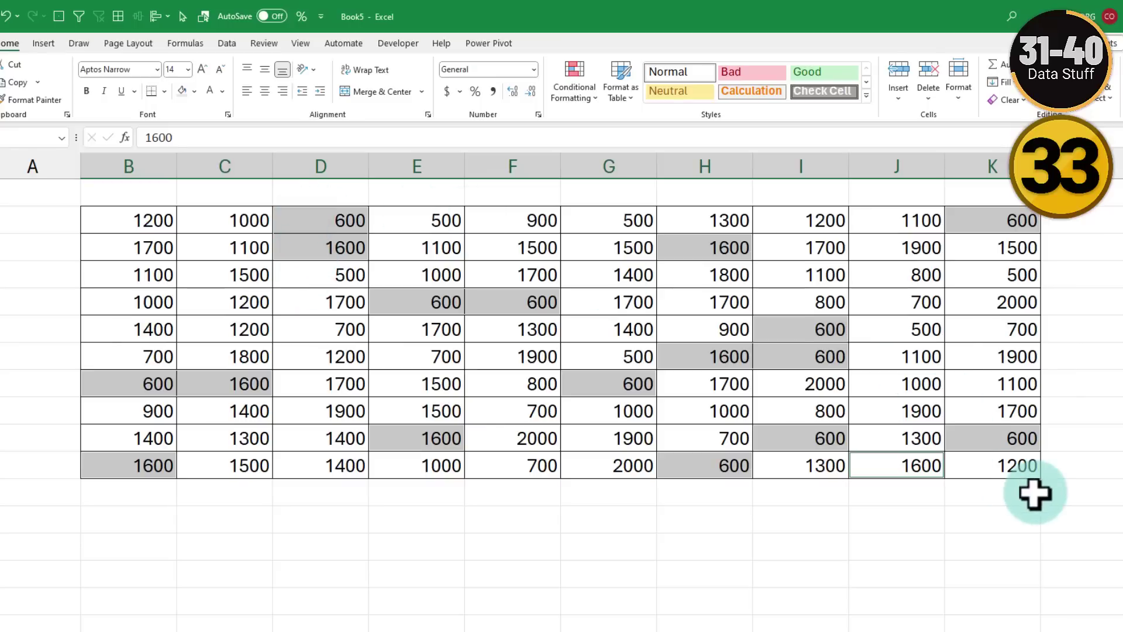
Fill the selected cells containing 600 with the orange theme color and deselect them.
{"action": "left_click", "coordinate": [194, 91]}
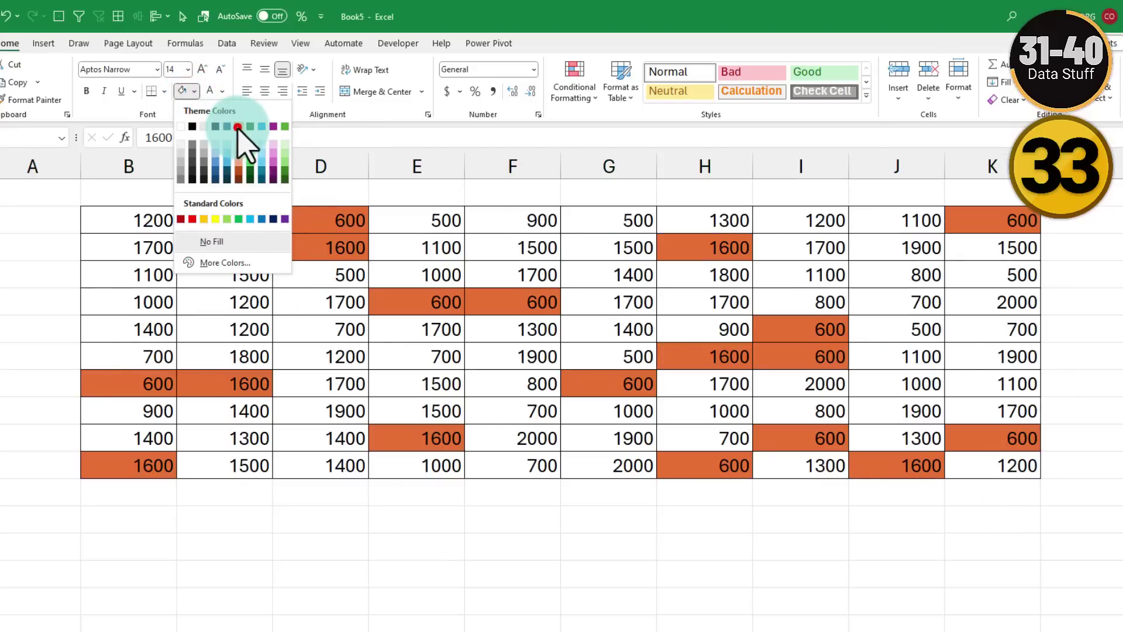
{"action": "left_click", "coordinate": [237, 127]}
{"action": "left_click", "coordinate": [439, 550]}
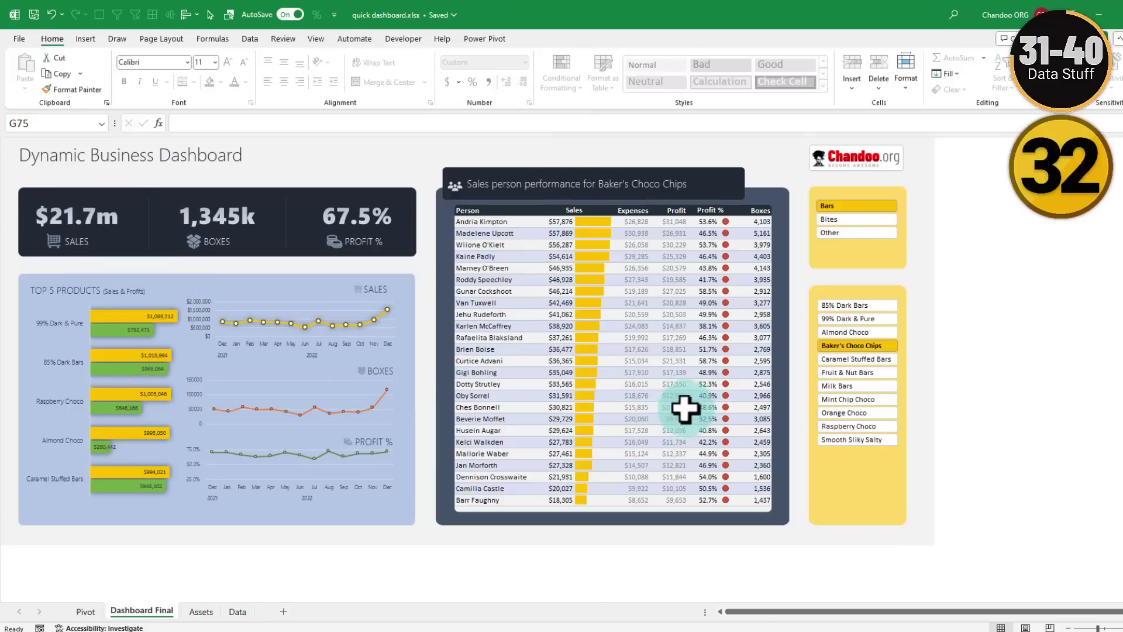
Open the Navigation pane in quick dashboard.xlsx and browse the objects listed under the Dashboard Final sheet.
{"action": "left_click", "coordinate": [316, 38]}
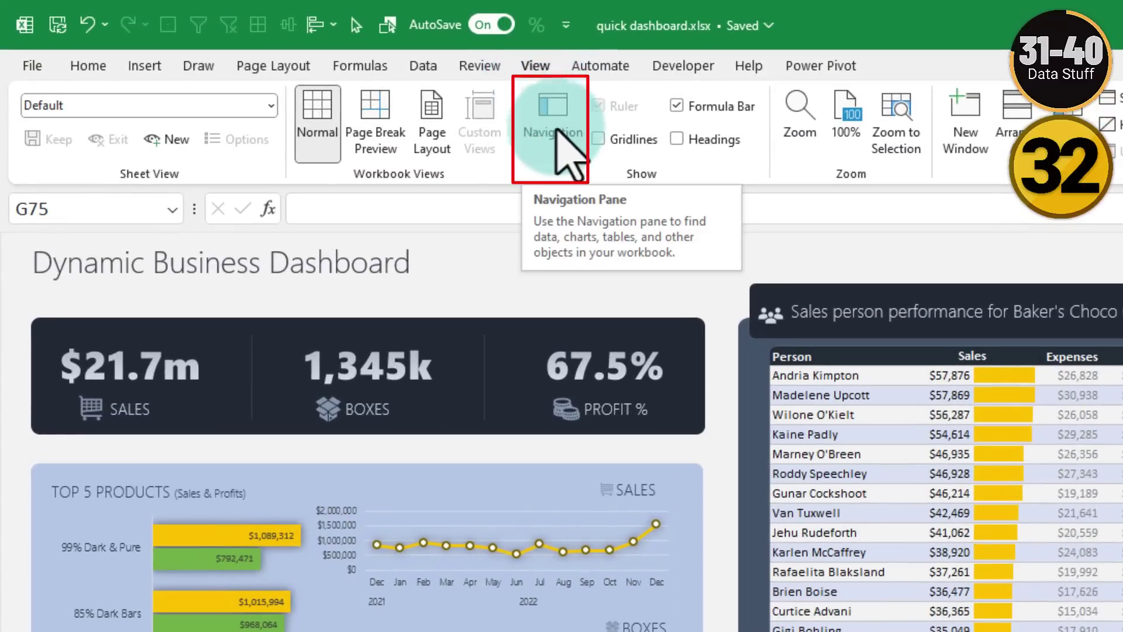
{"action": "left_click", "coordinate": [554, 125]}
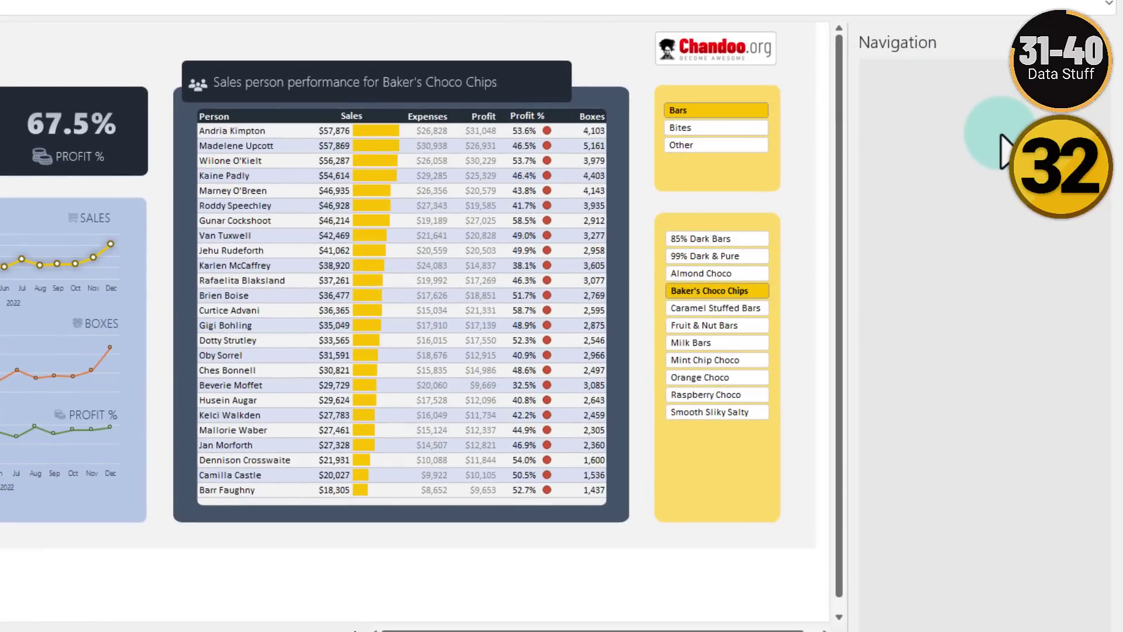
{"action": "left_click", "coordinate": [998, 150]}
{"action": "scroll", "coordinate": [1006, 295], "scroll_direction": "down", "scroll_amount": 1}
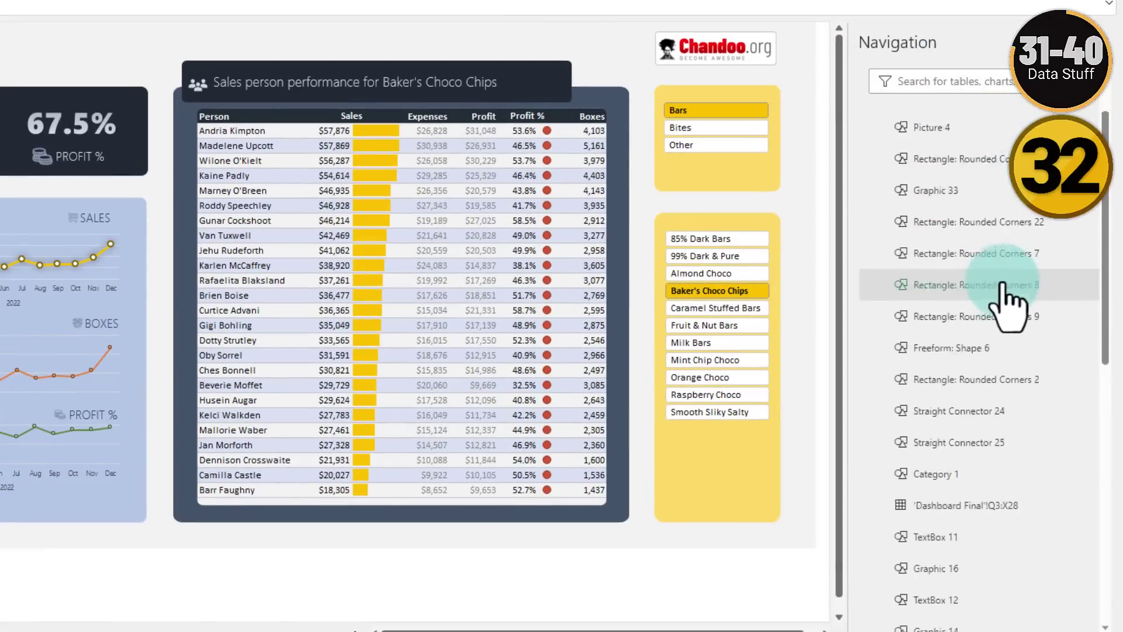
{"action": "scroll", "coordinate": [1006, 295], "scroll_direction": "down", "scroll_amount": 5}
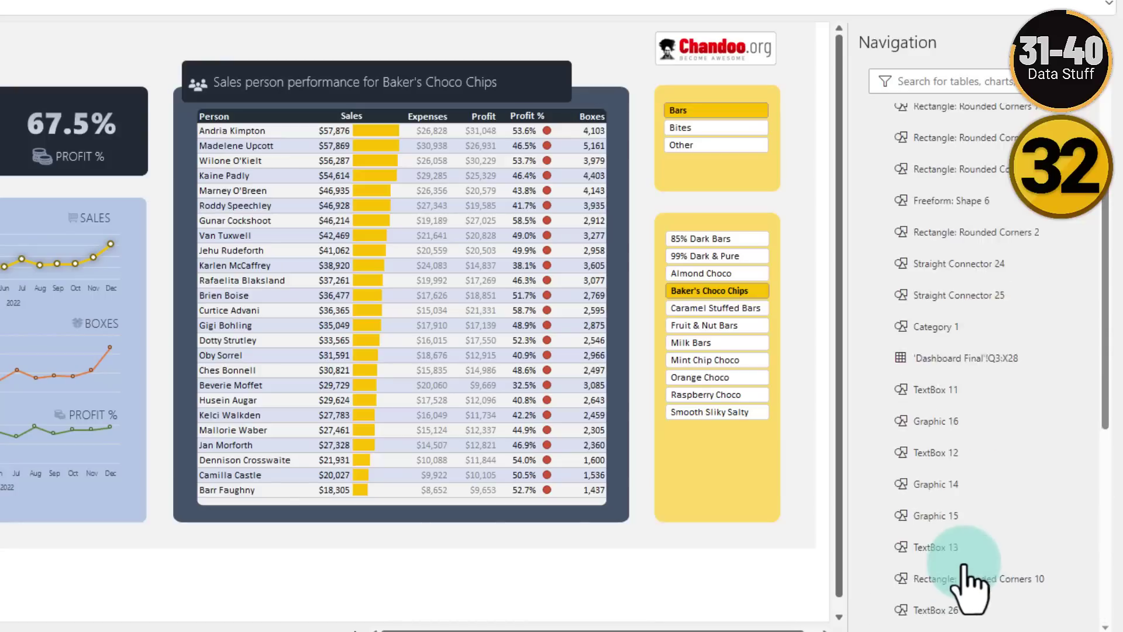
{"action": "scroll", "coordinate": [968, 582], "scroll_direction": "up", "scroll_amount": 7}
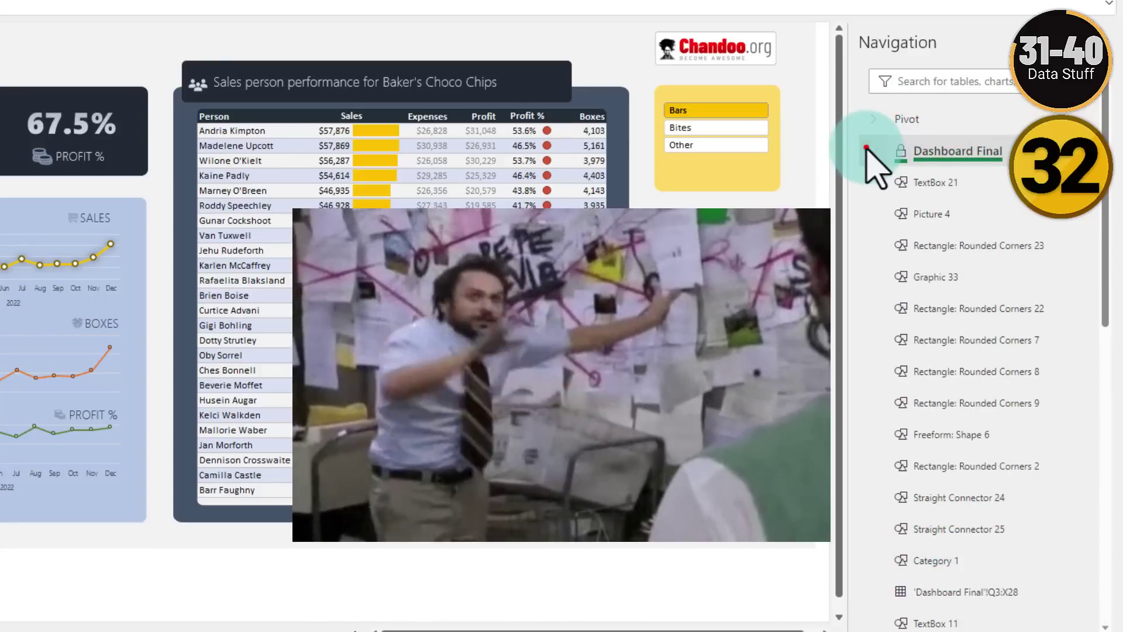
{"action": "left_click", "coordinate": [868, 149]}
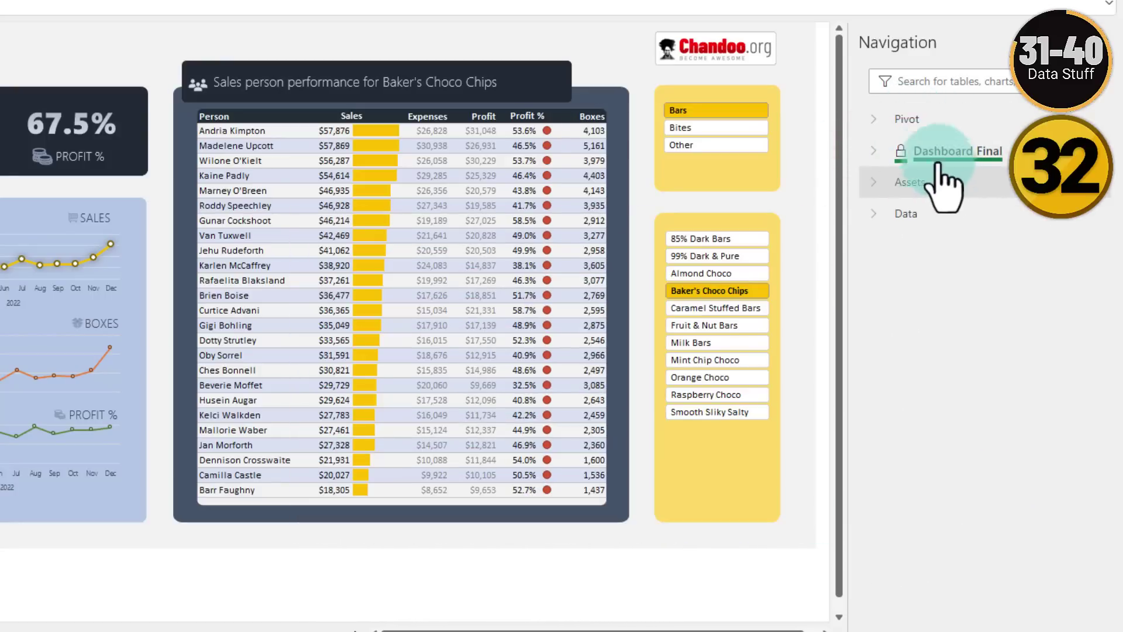
{"action": "left_click", "coordinate": [869, 152]}
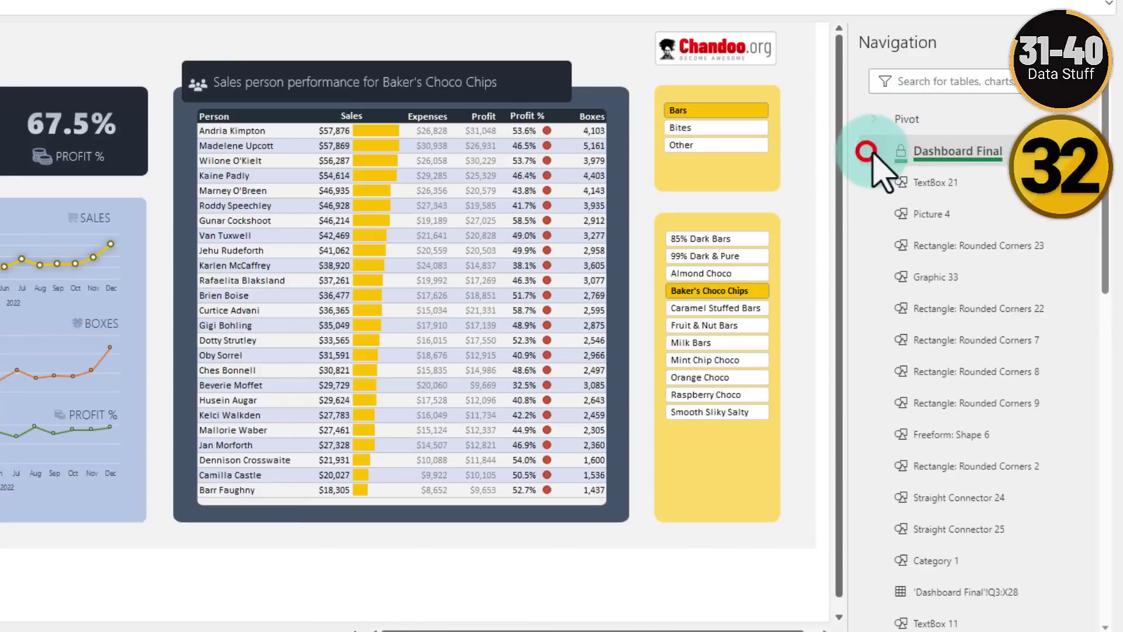
Select the sales line chart, Chart 18, from the Navigation pane's object list and collapse the Dashboard Final entry.
{"action": "scroll", "coordinate": [895, 193], "scroll_direction": "down", "scroll_amount": 3}
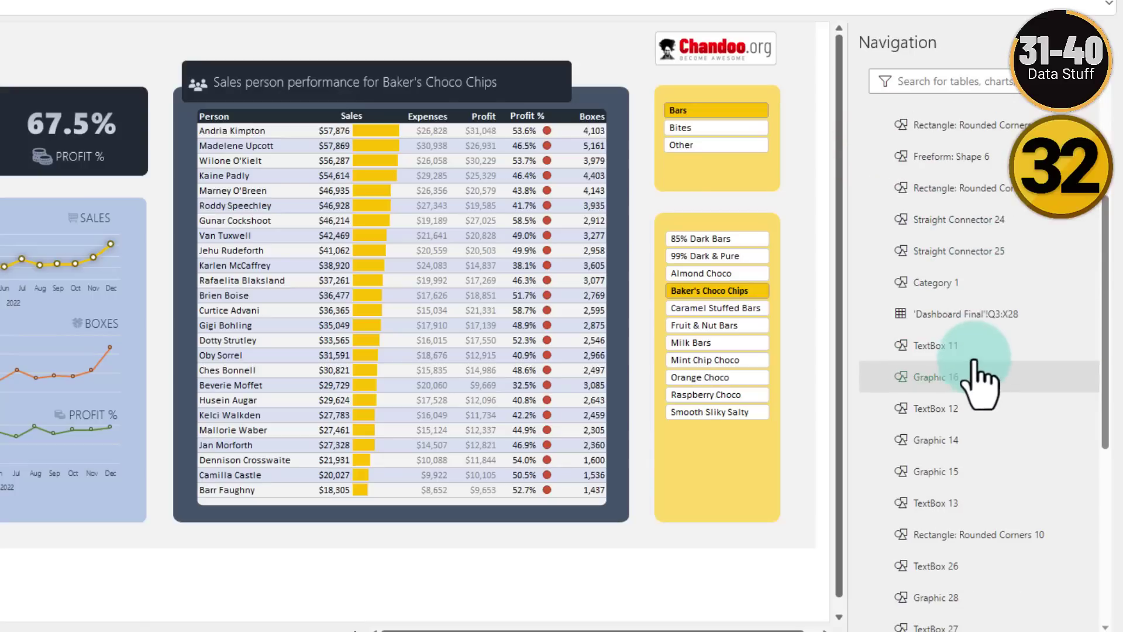
{"action": "scroll", "coordinate": [997, 272], "scroll_direction": "down", "scroll_amount": 4}
{"action": "left_click", "coordinate": [936, 344]}
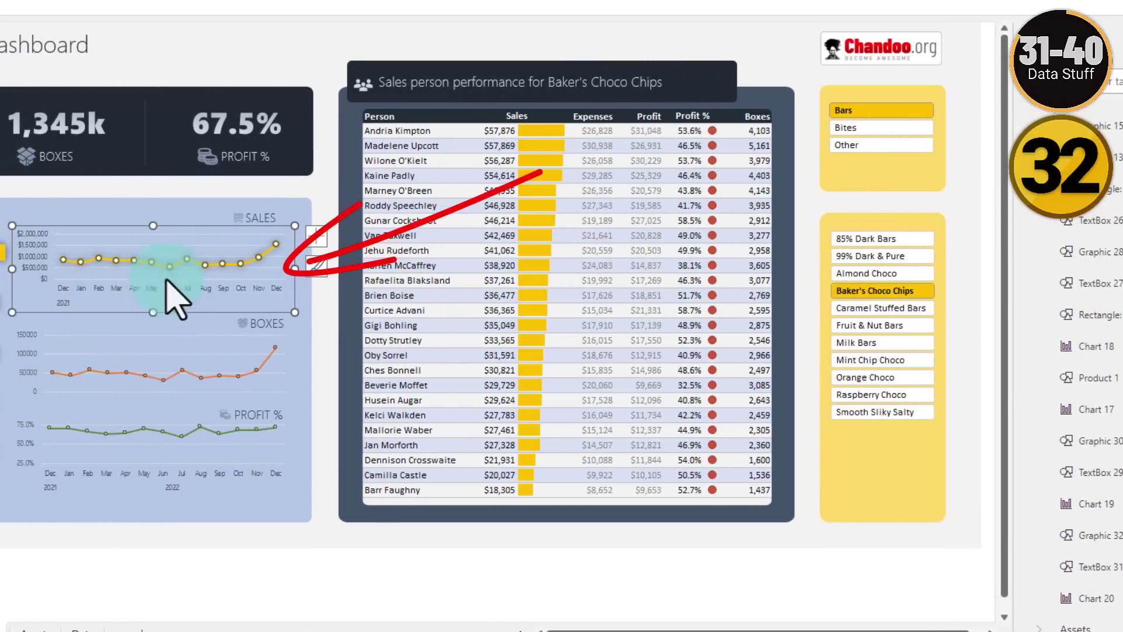
{"action": "scroll", "coordinate": [1008, 214], "scroll_direction": "up", "scroll_amount": 8}
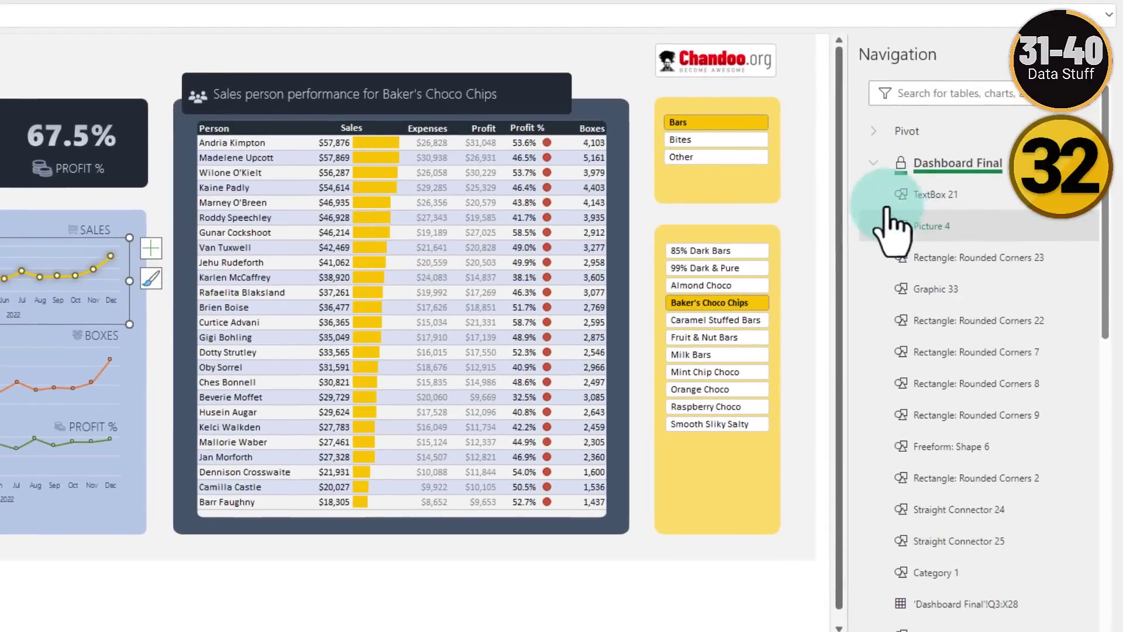
{"action": "left_click", "coordinate": [874, 163]}
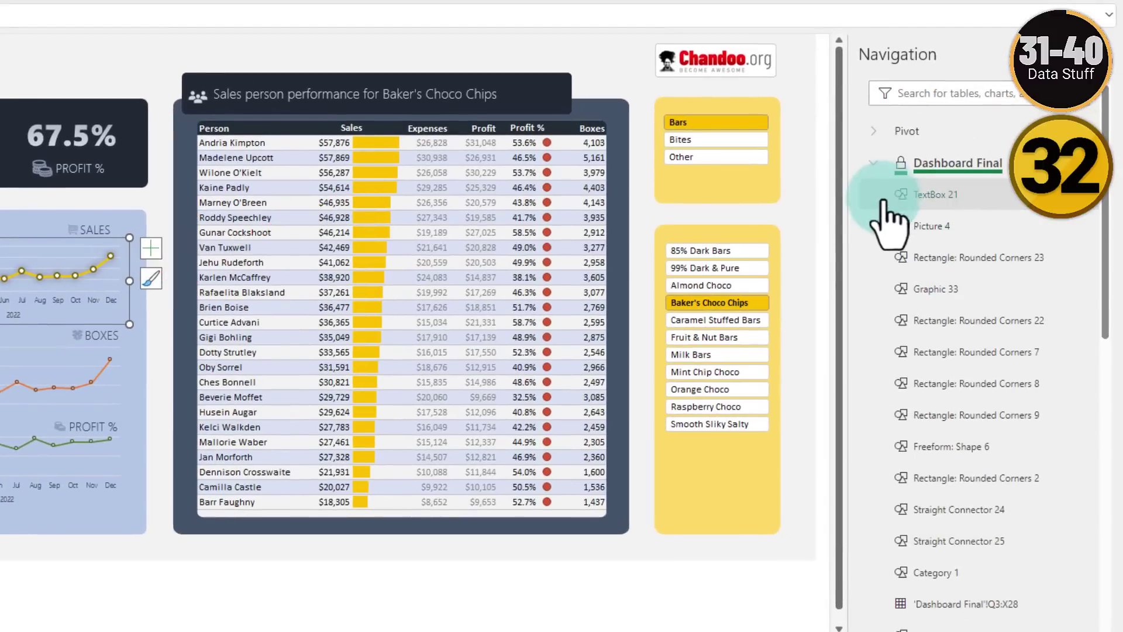
Expand the Pivot sheet in the Navigation pane, jump to PivotTable3 and browse the rest of the object list.
{"action": "left_click", "coordinate": [874, 131]}
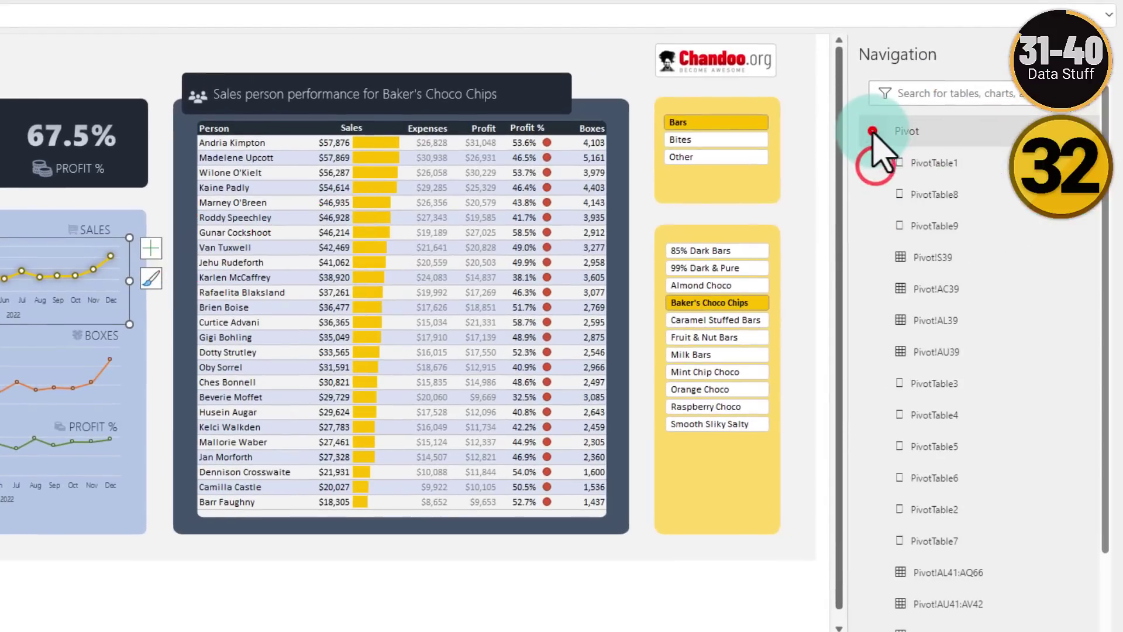
{"action": "left_click", "coordinate": [939, 384]}
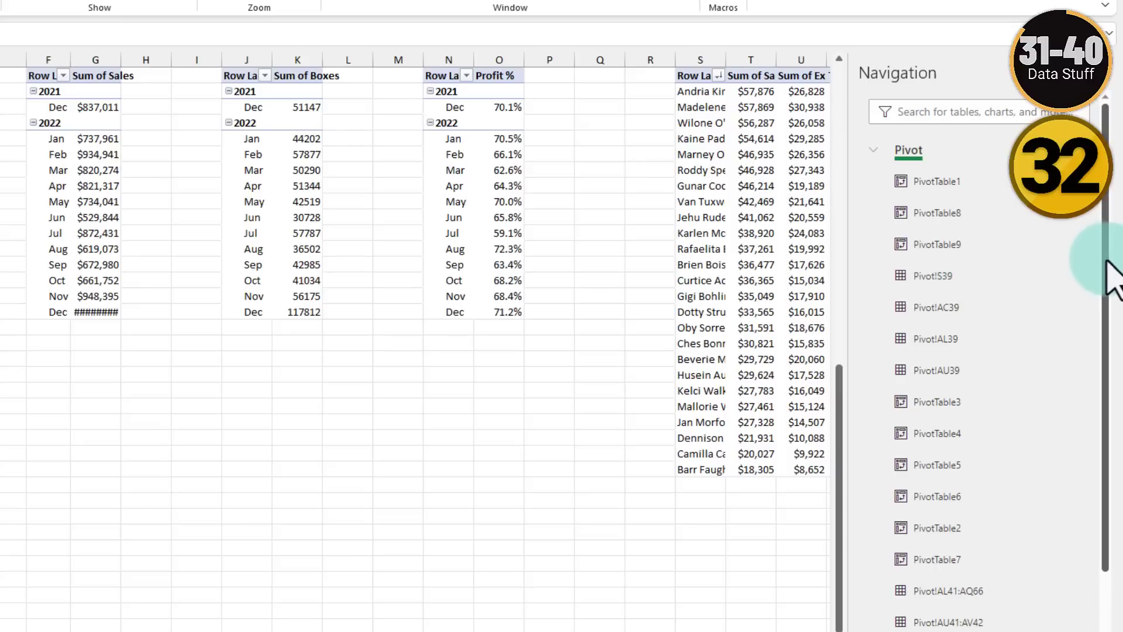
{"action": "left_click_drag", "start_coordinate": [1108, 266], "coordinate": [1120, 433]}
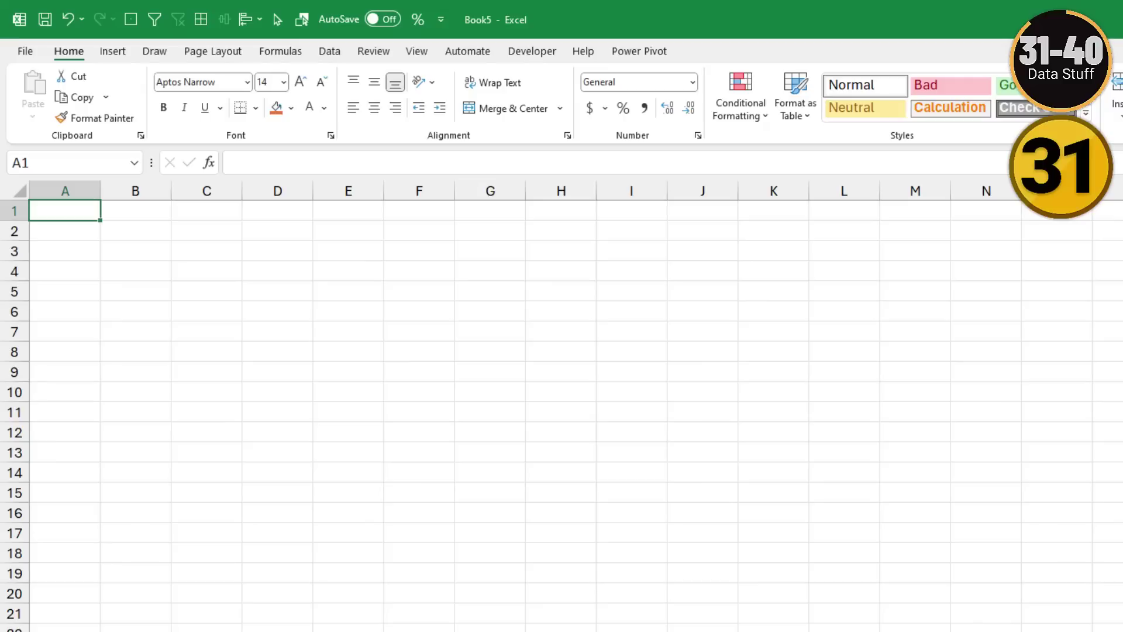
Capture a screenshot of the subscription status and views table and return to the Book5 workbook.
{"action": "key", "text": "alt+Tab"}
{"action": "left_click_drag", "start_coordinate": [1, 11], "coordinate": [901, 2]}
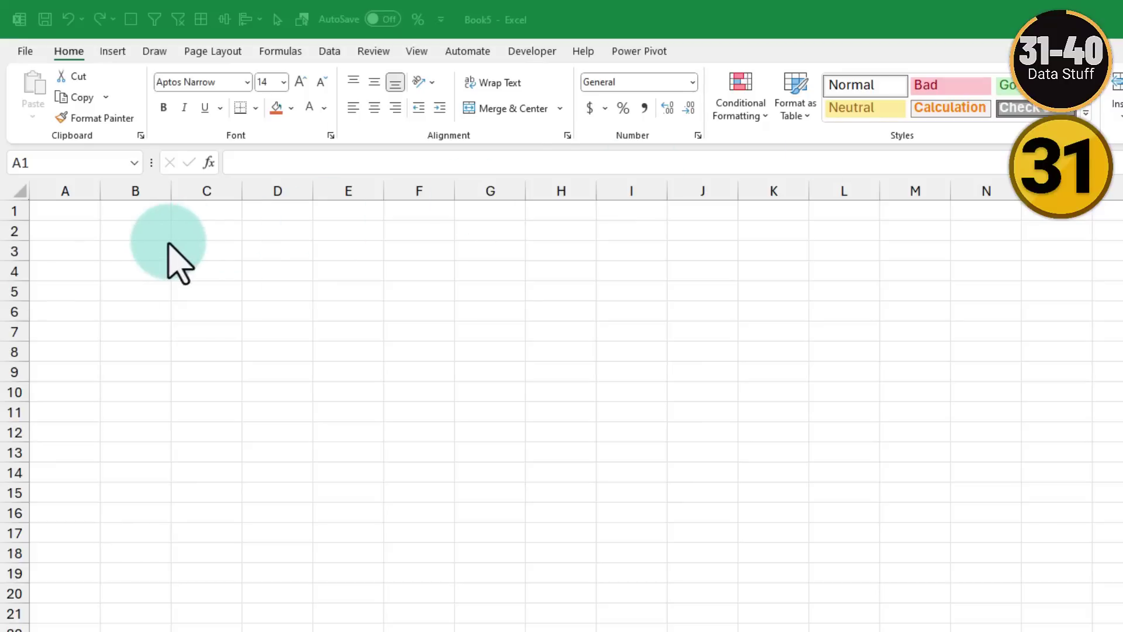
{"action": "left_click", "coordinate": [168, 241]}
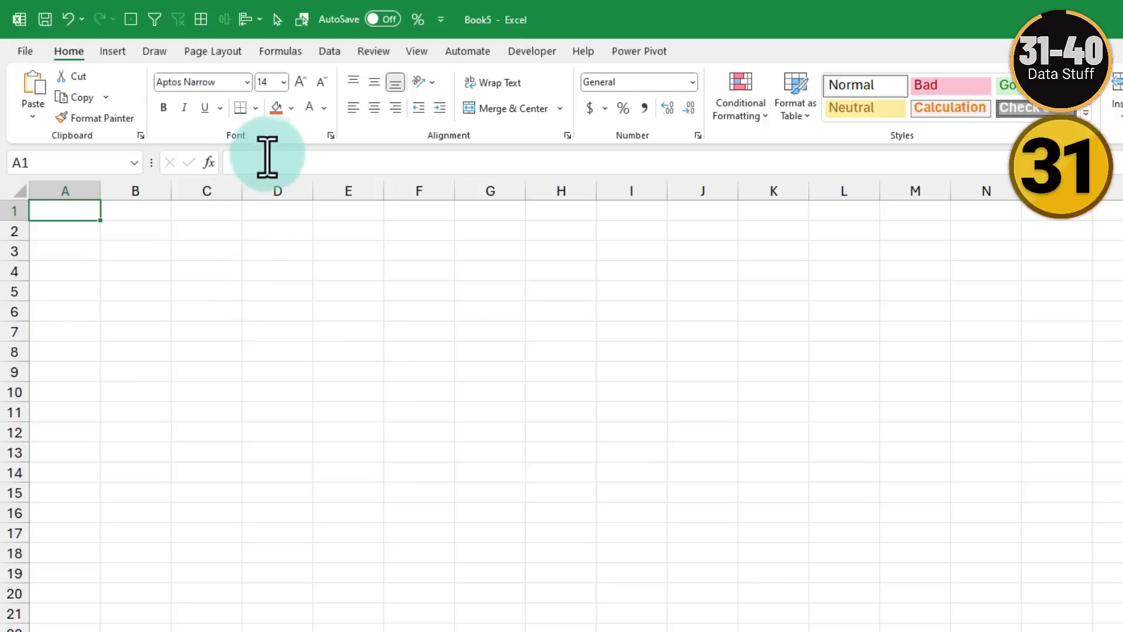
Extract the table from the clipboard picture and insert its data at cell A1 of Book5 without reviewing the flagged items.
{"action": "left_click", "coordinate": [326, 54]}
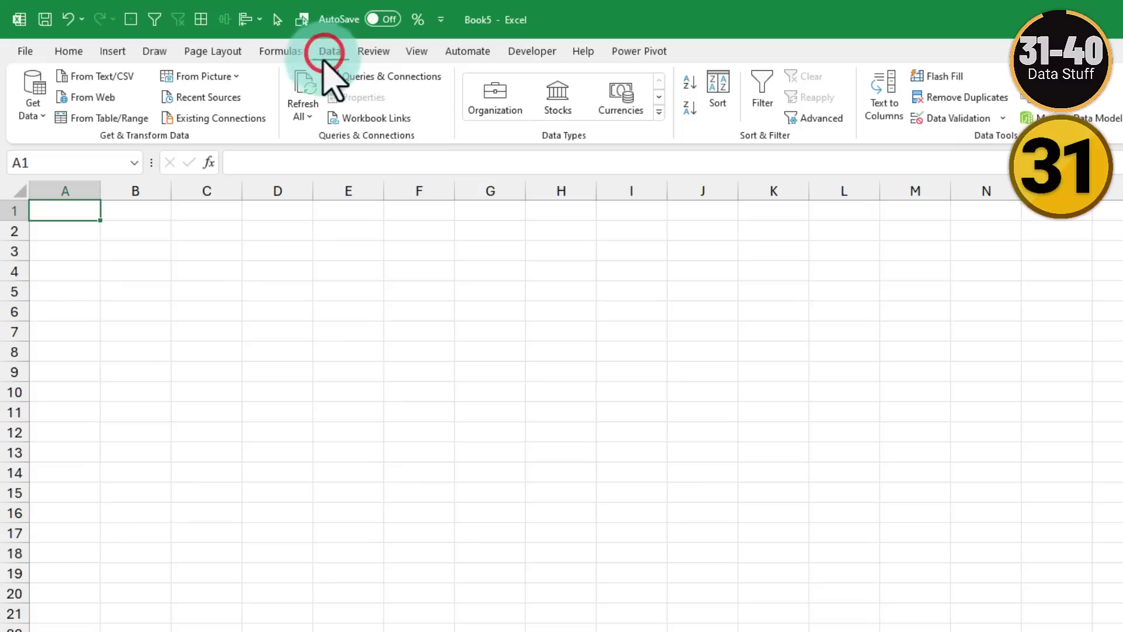
{"action": "left_click", "coordinate": [235, 75]}
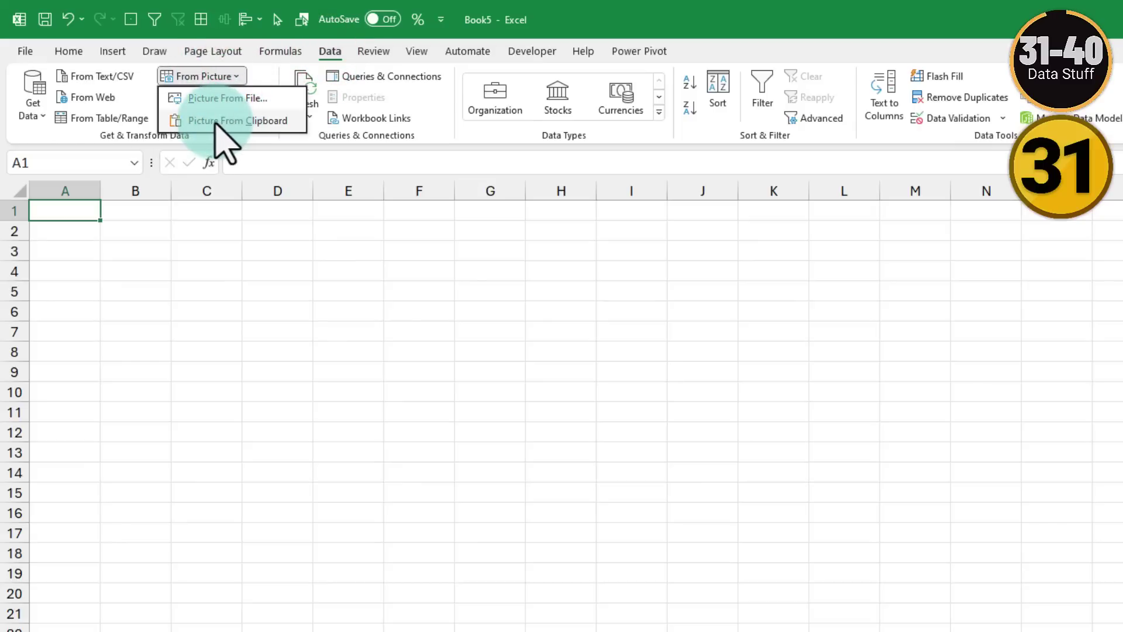
{"action": "left_click", "coordinate": [246, 103]}
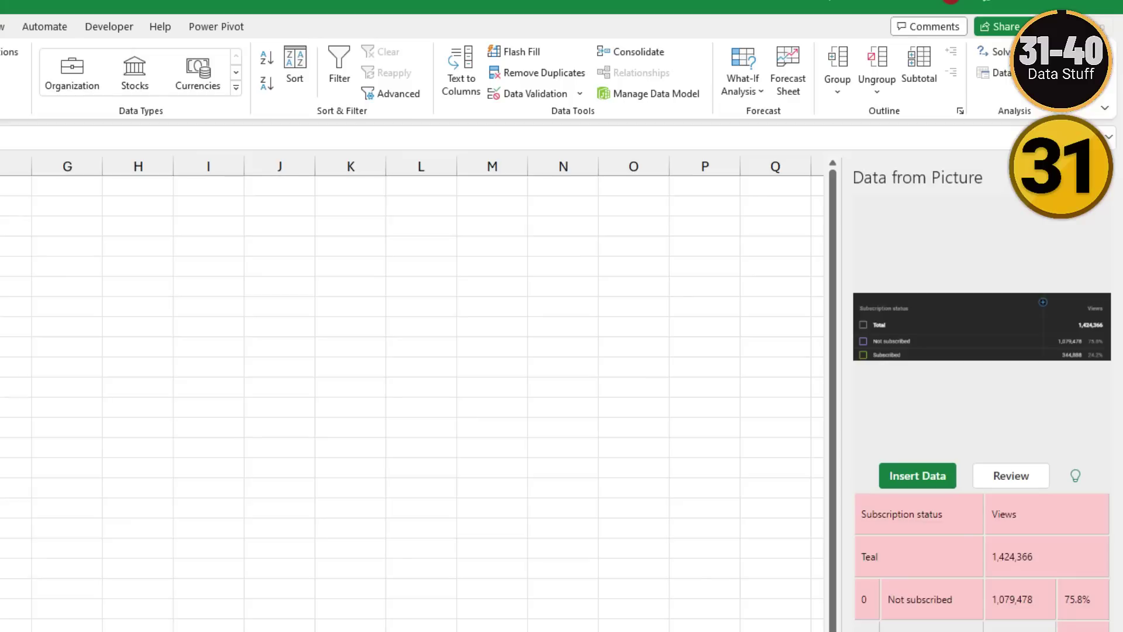
{"action": "left_click", "coordinate": [919, 473]}
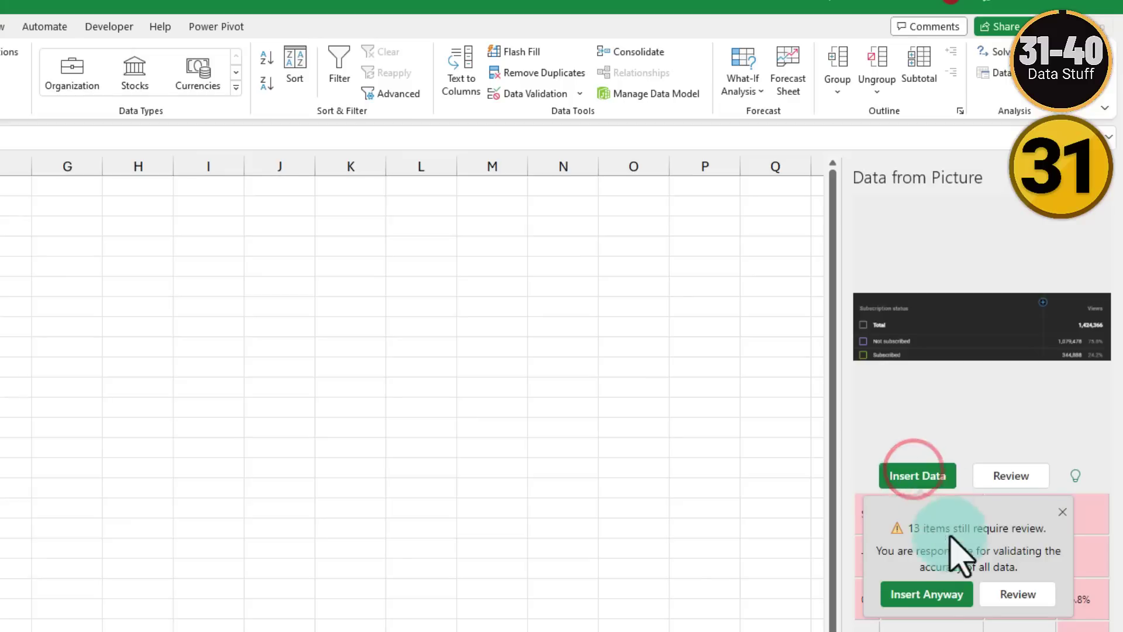
{"action": "left_click", "coordinate": [930, 594]}
{"action": "left_click", "coordinate": [591, 440]}
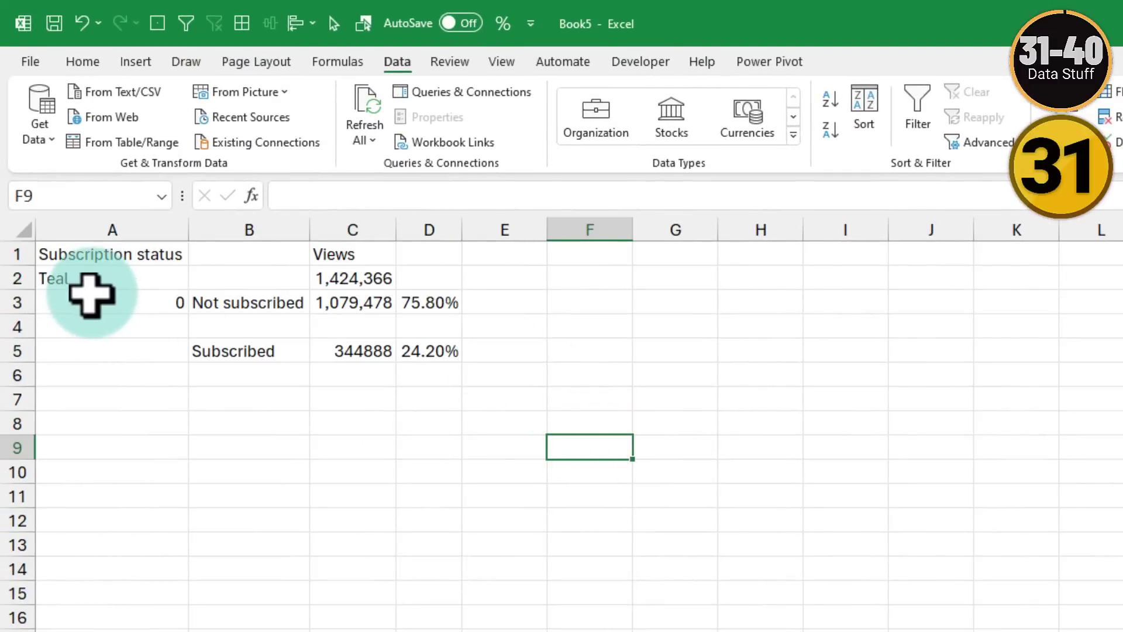
{"action": "left_click", "coordinate": [361, 278]}
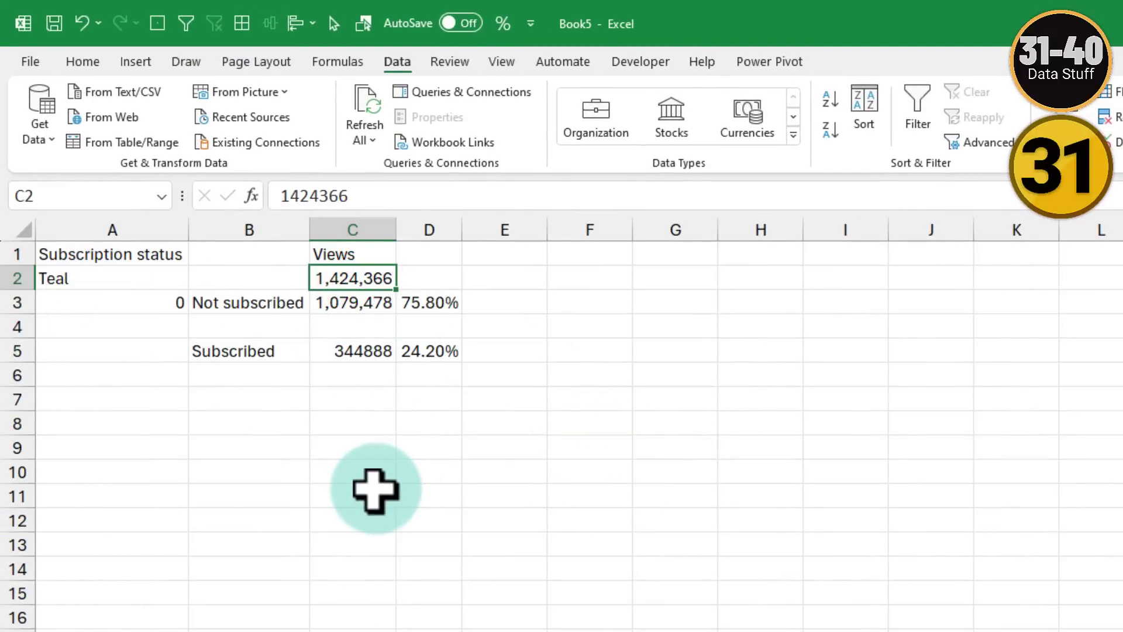
{"action": "left_click", "coordinate": [265, 305]}
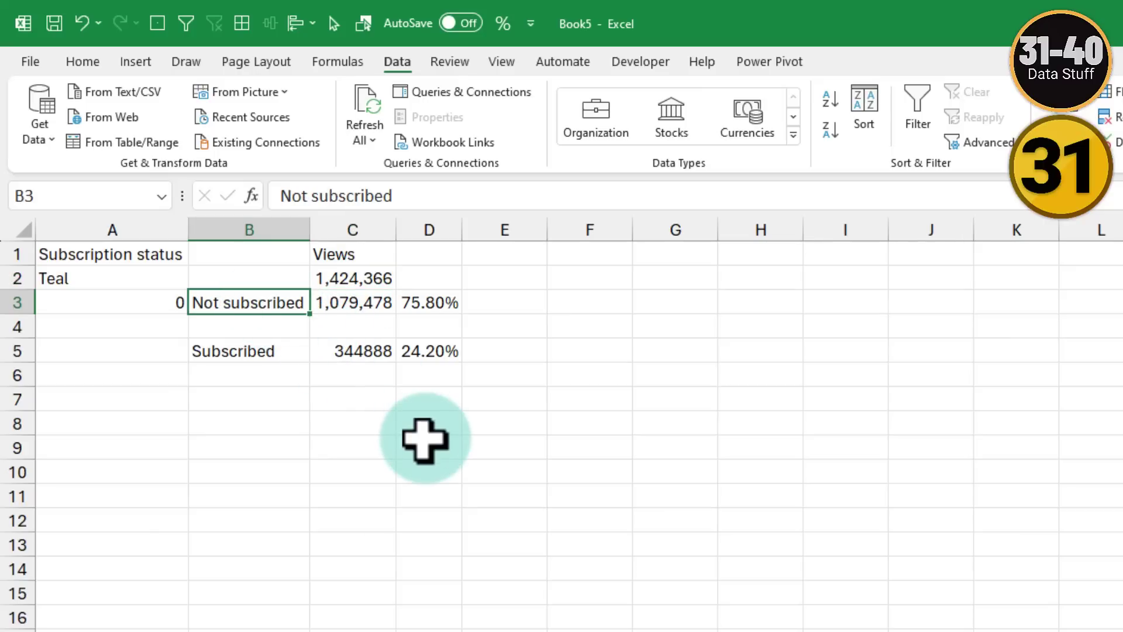
{"action": "left_click", "coordinate": [432, 302]}
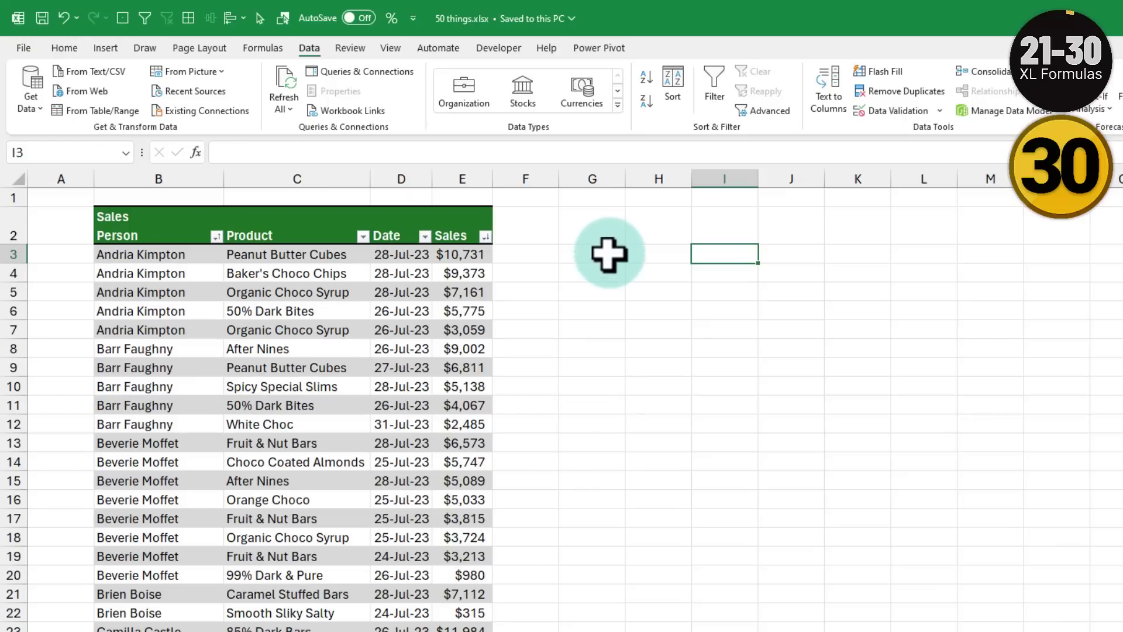
In 50 things.xlsx, enter =TAKE(data[Sales],10) in cell G3 to return the first ten sales values.
{"action": "left_click", "coordinate": [608, 255]}
{"action": "type", "text": "=take"}
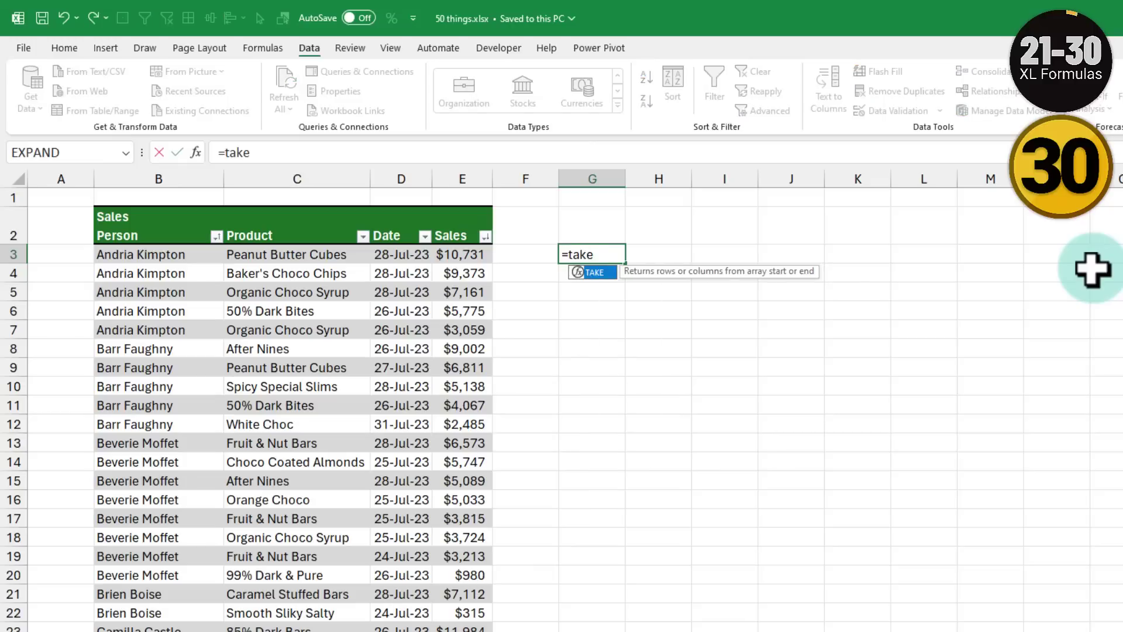
{"action": "key", "text": "Tab"}
{"action": "left_click", "coordinate": [446, 211]}
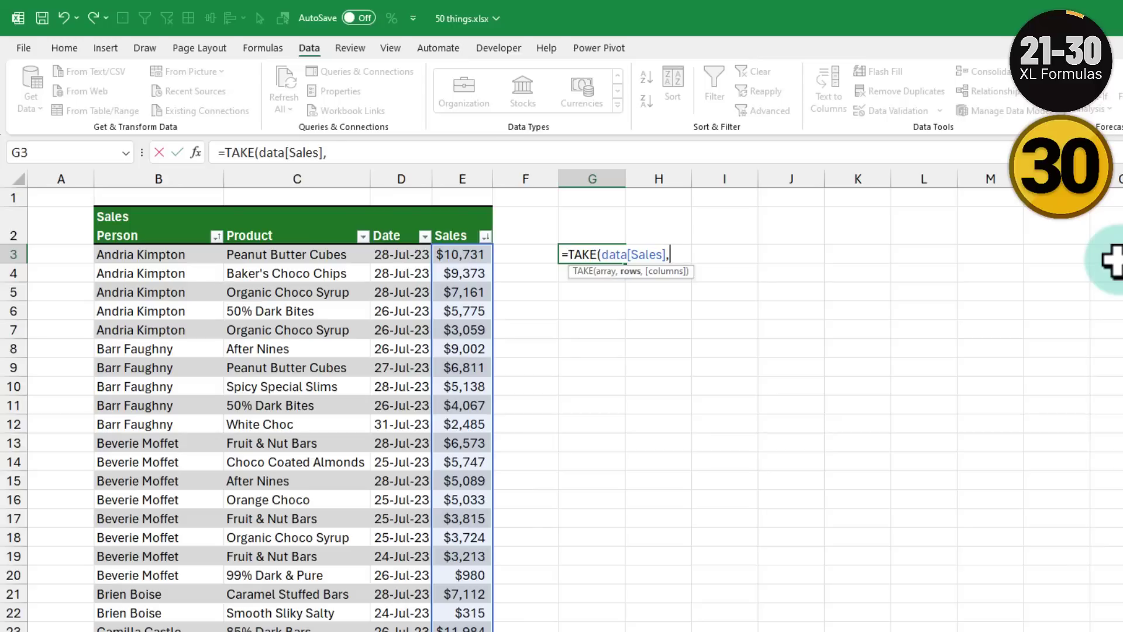
{"action": "type", "text": ",10)"}
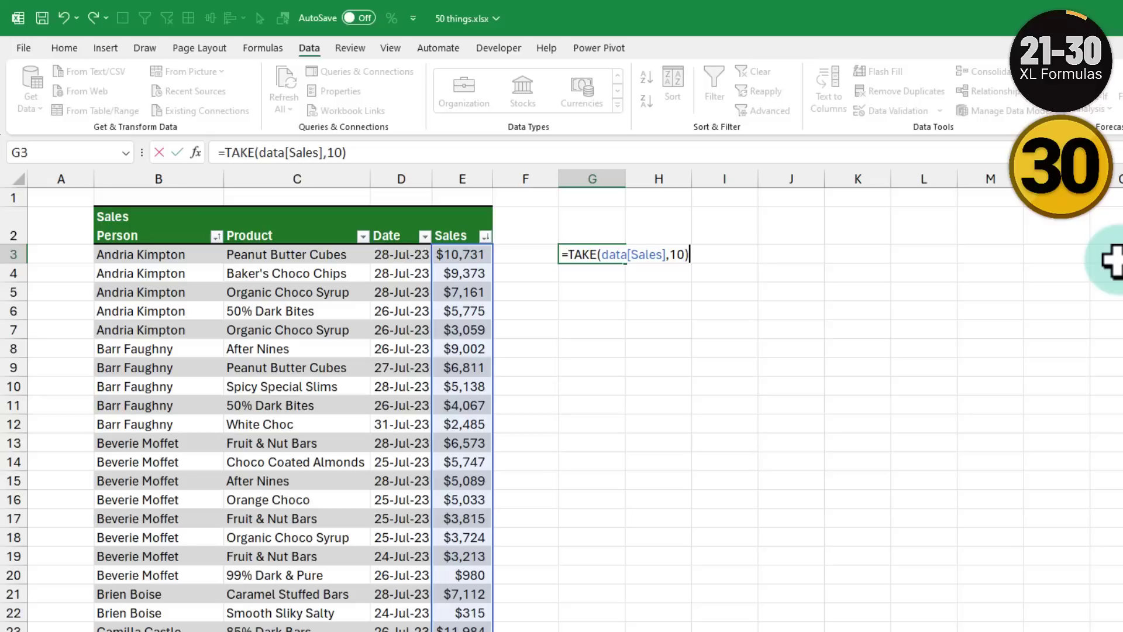
{"action": "key", "text": "Return"}
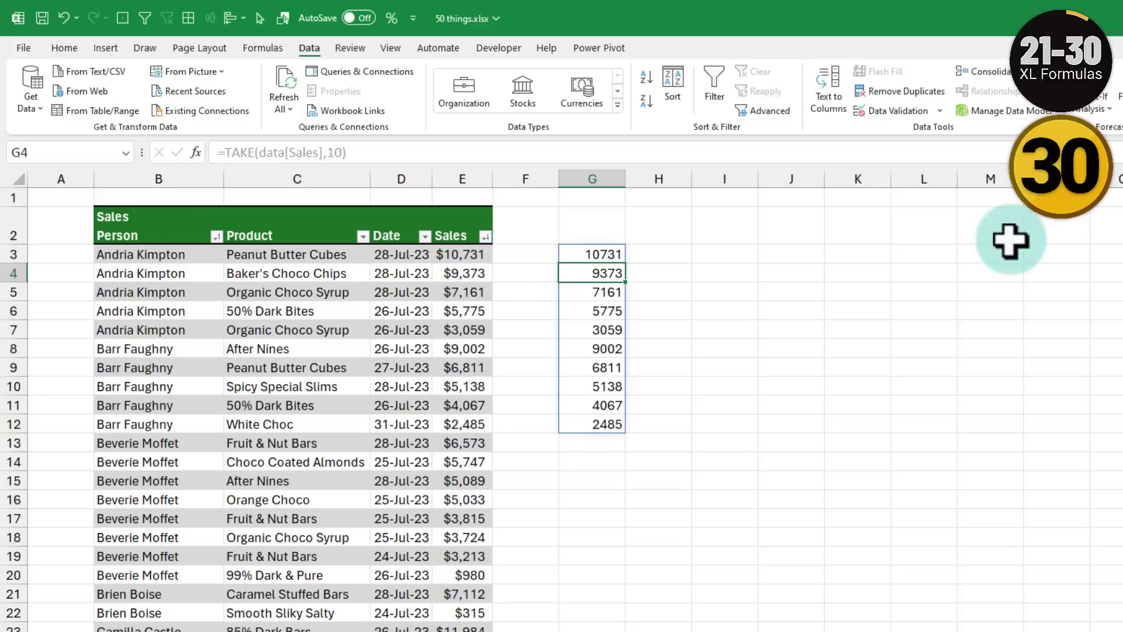
Select the spilled TAKE results in G3:G12 and open the formula in G3 for editing.
{"action": "left_click", "coordinate": [591, 258]}
{"action": "left_click_drag", "start_coordinate": [591, 257], "coordinate": [584, 426]}
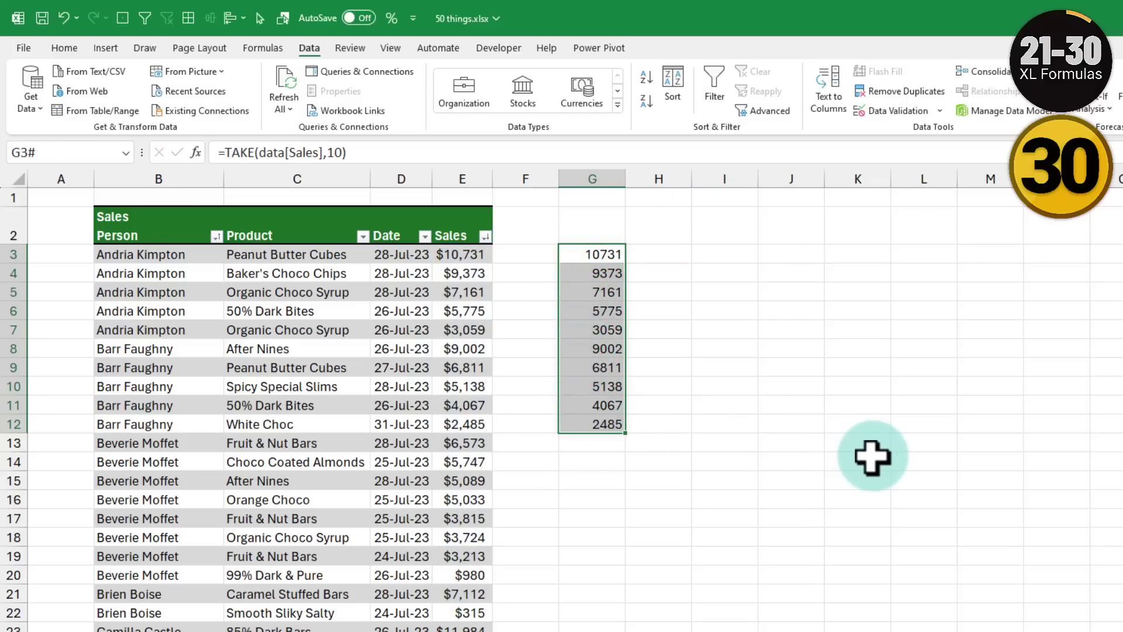
{"action": "double_click", "coordinate": [581, 258]}
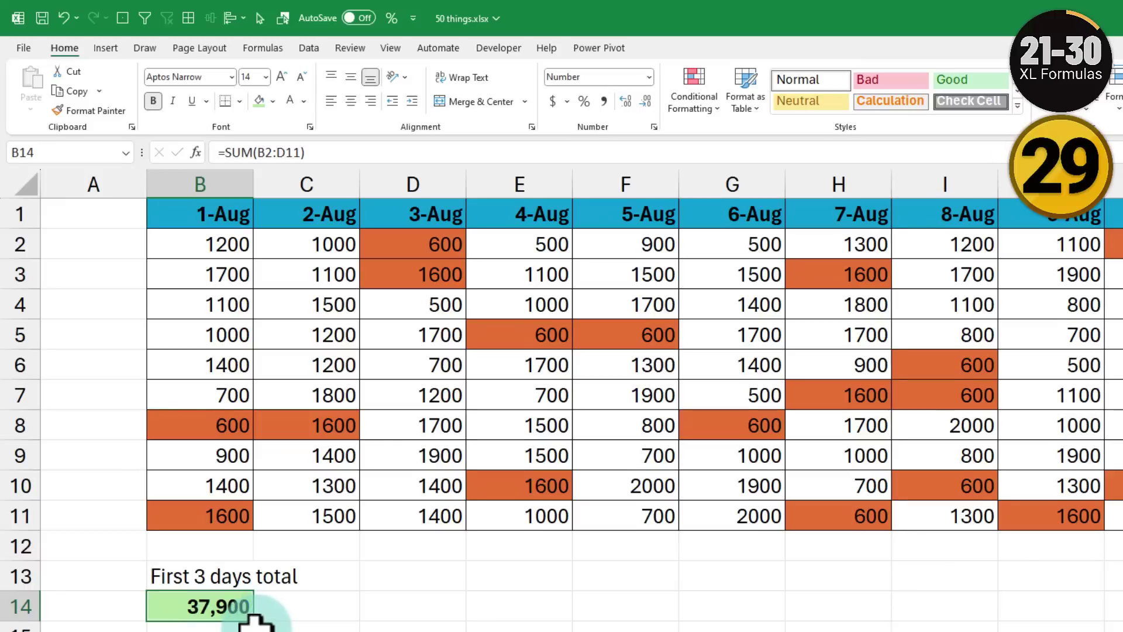
On the daily figures sheet, extend the SUM formula's range in cell B14 to B2:G11.
{"action": "key", "text": "F2"}
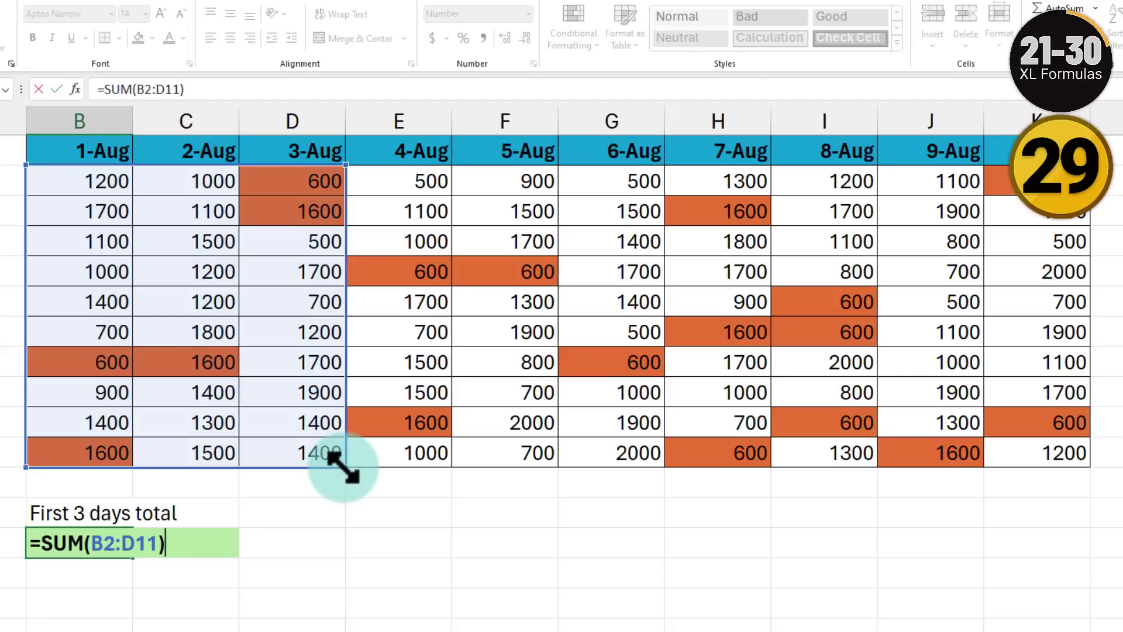
{"action": "left_click_drag", "start_coordinate": [400, 465], "coordinate": [644, 462]}
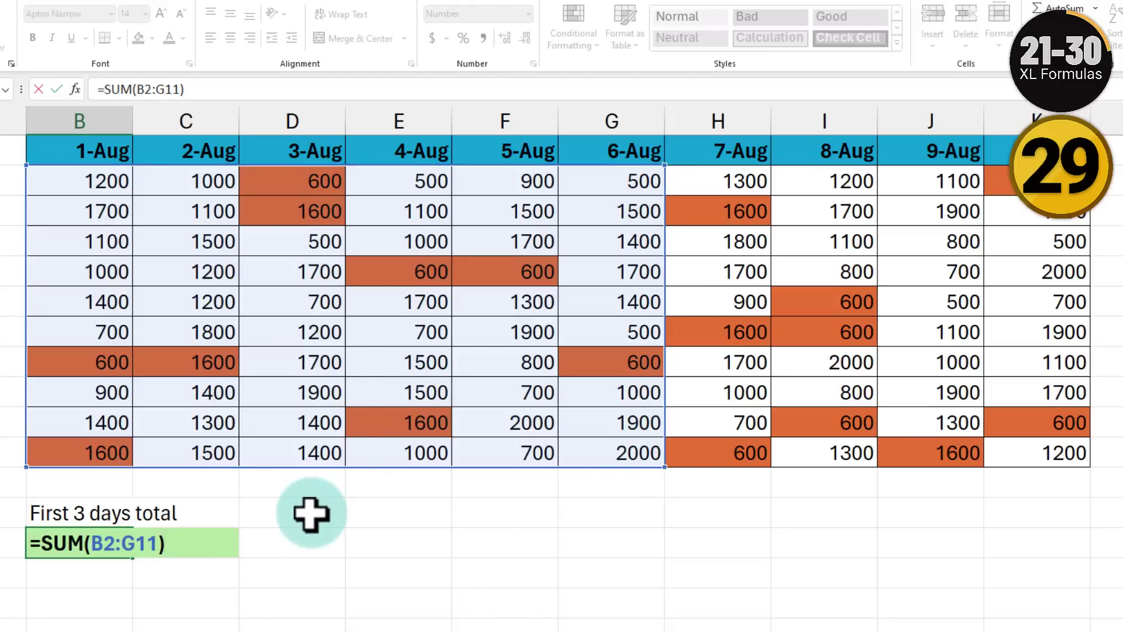
{"action": "key", "text": "Return"}
{"action": "left_click", "coordinate": [111, 532]}
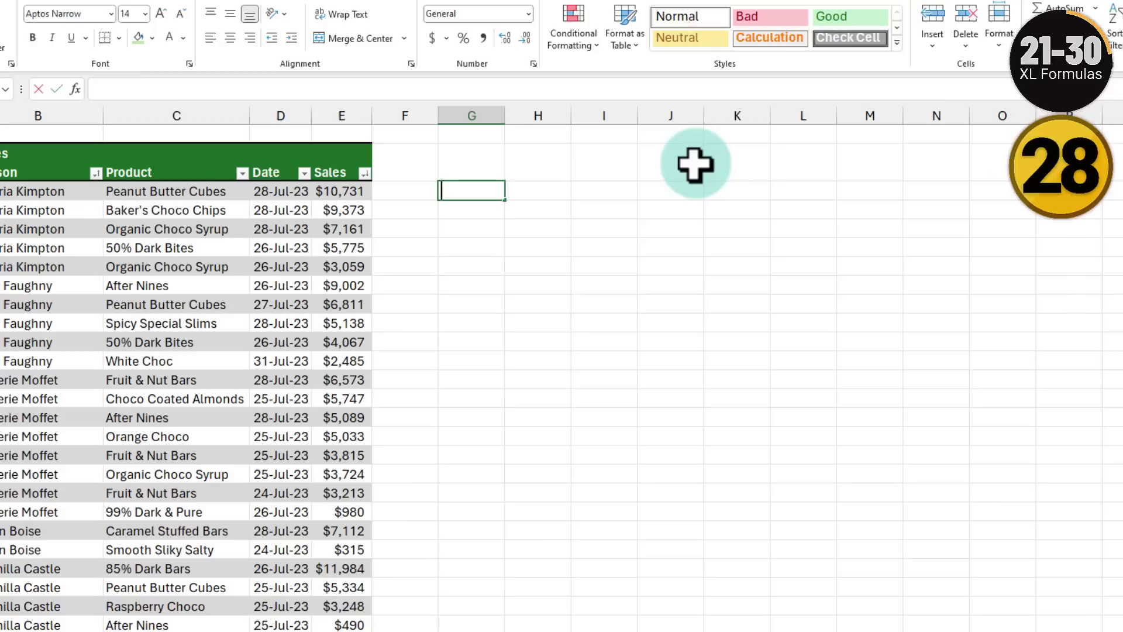
Begin a TAKE formula in G3 of the sales sheet and move its function tooltip away from the cell.
{"action": "type", "text": "=take"}
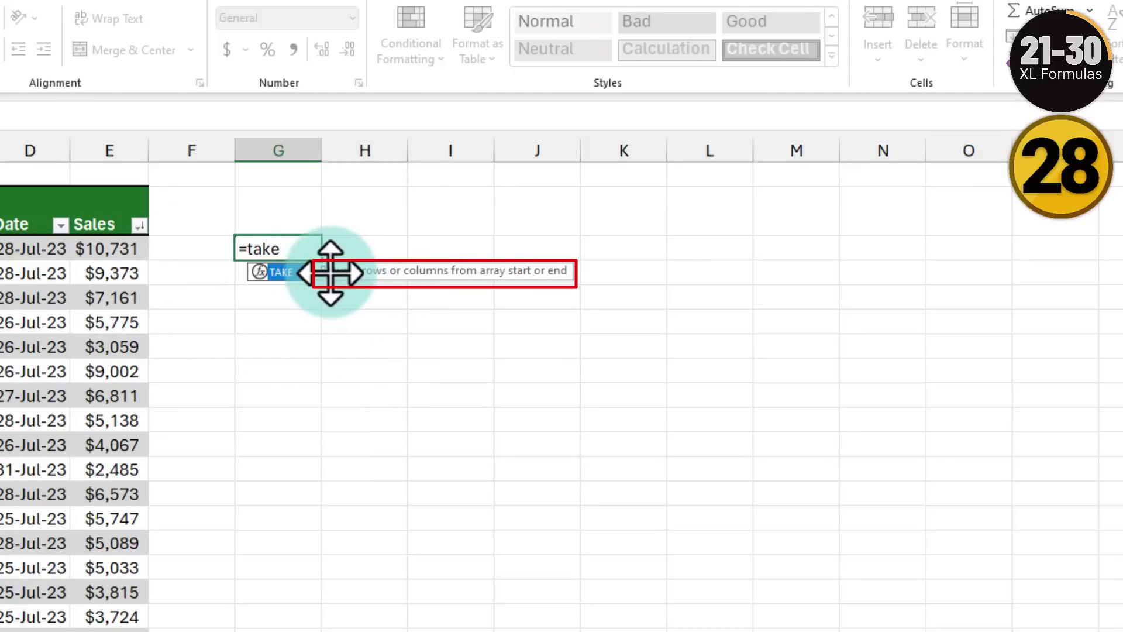
{"action": "left_click_drag", "start_coordinate": [330, 272], "coordinate": [546, 546]}
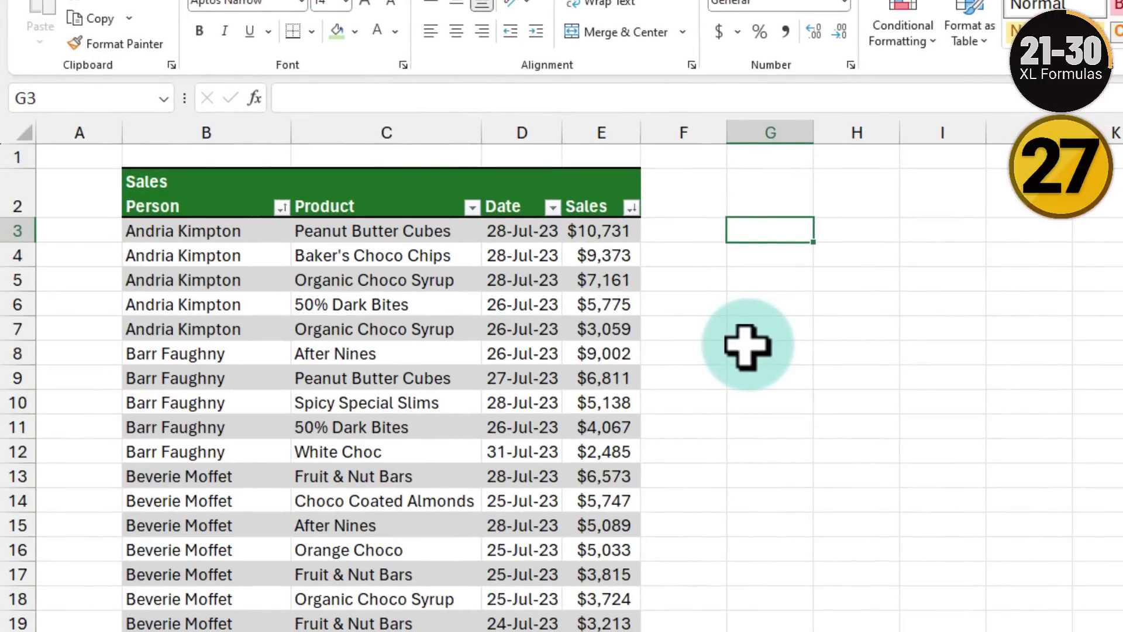
Enter =UNIQUE(data[Product]) in cell G3 to list each product once, and select the spilled results.
{"action": "left_click", "coordinate": [418, 174]}
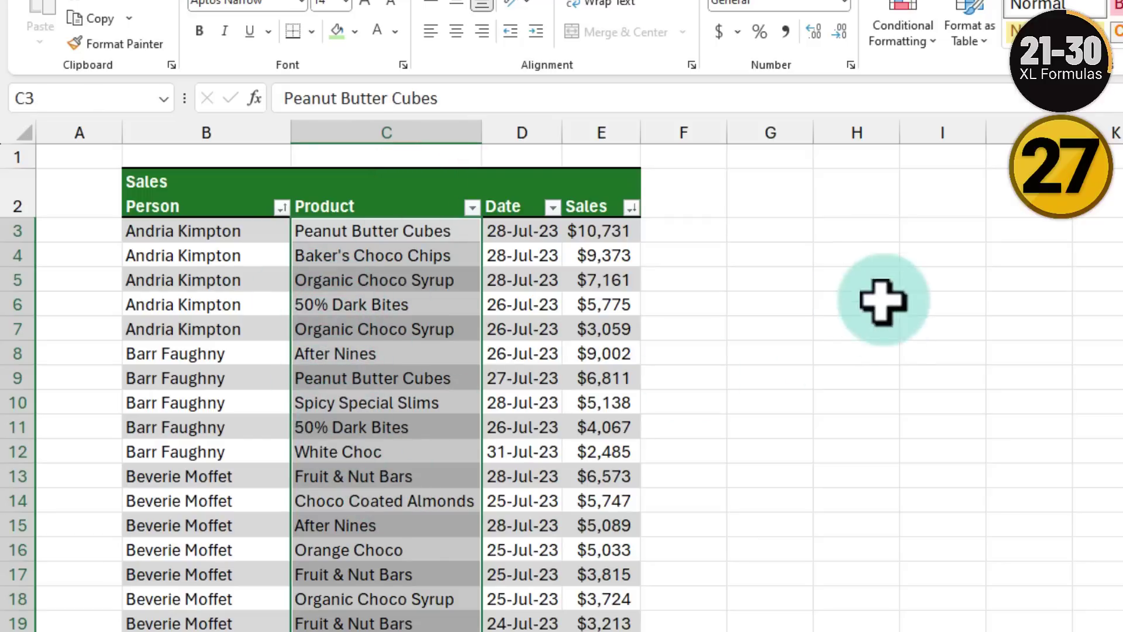
{"action": "left_click", "coordinate": [766, 232]}
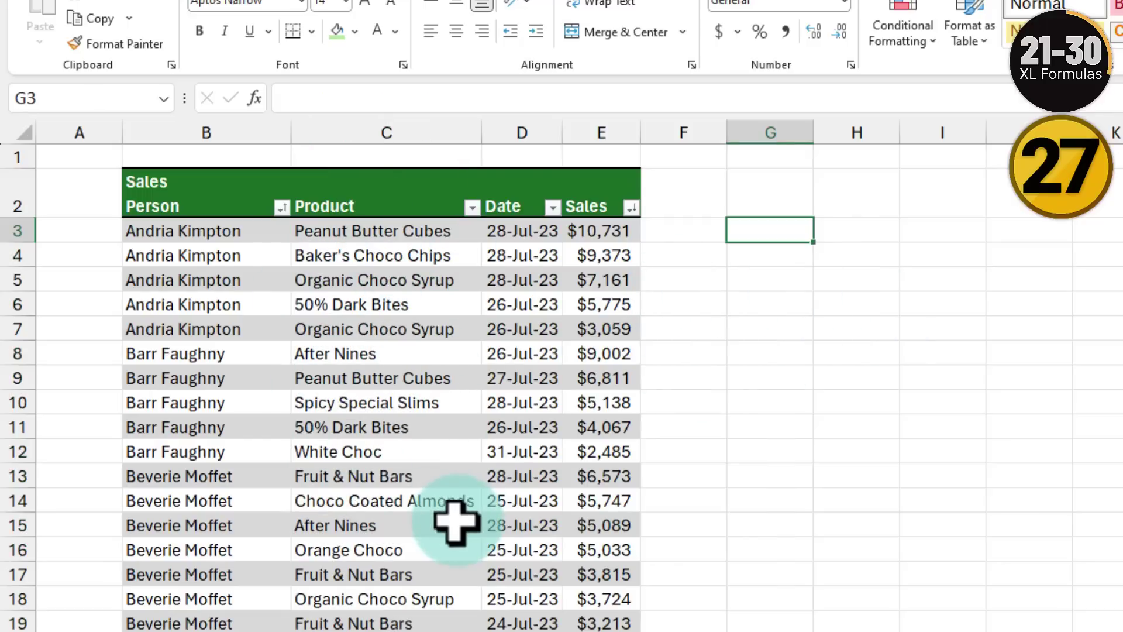
{"action": "type", "text": "=uni"}
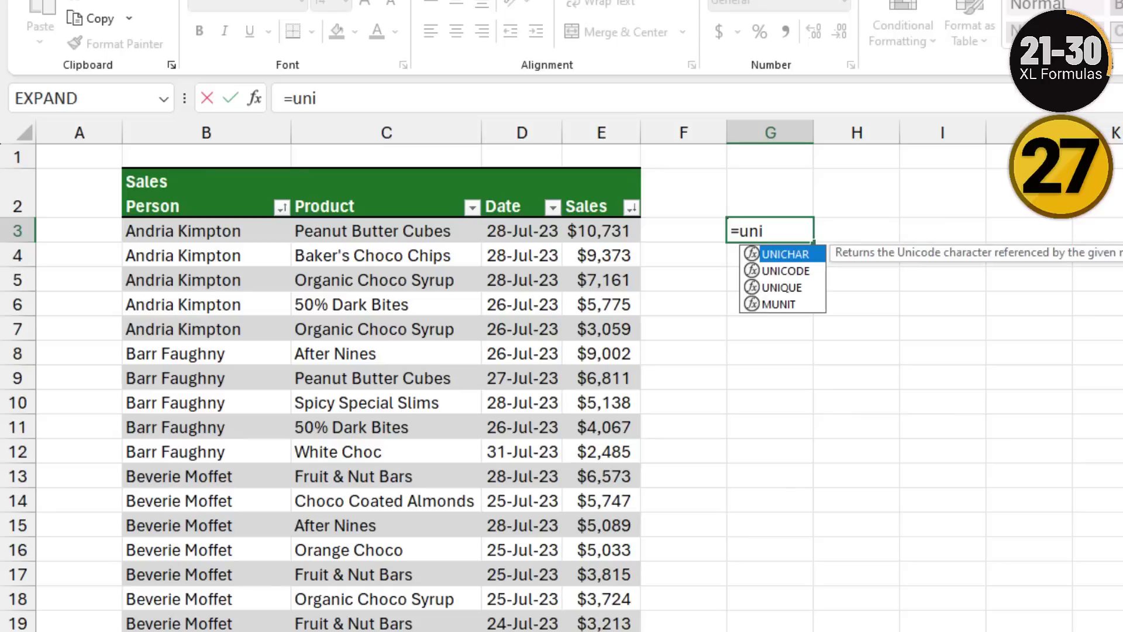
{"action": "type", "text": "qu"}
{"action": "key", "text": "Tab"}
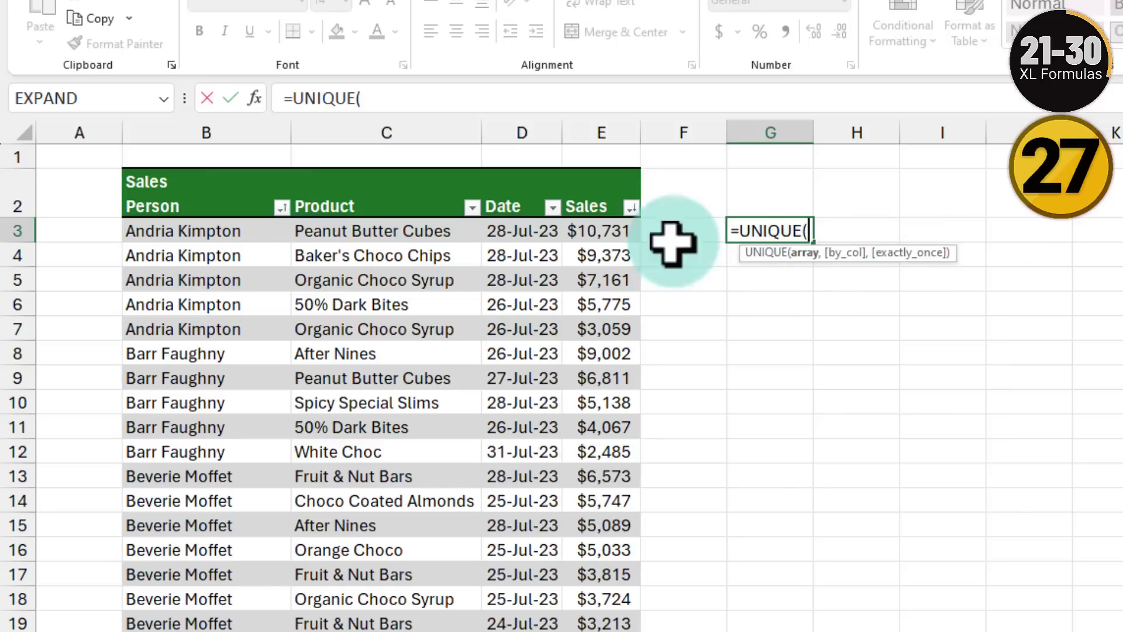
{"action": "left_click", "coordinate": [365, 174]}
{"action": "type", "text": ")"}
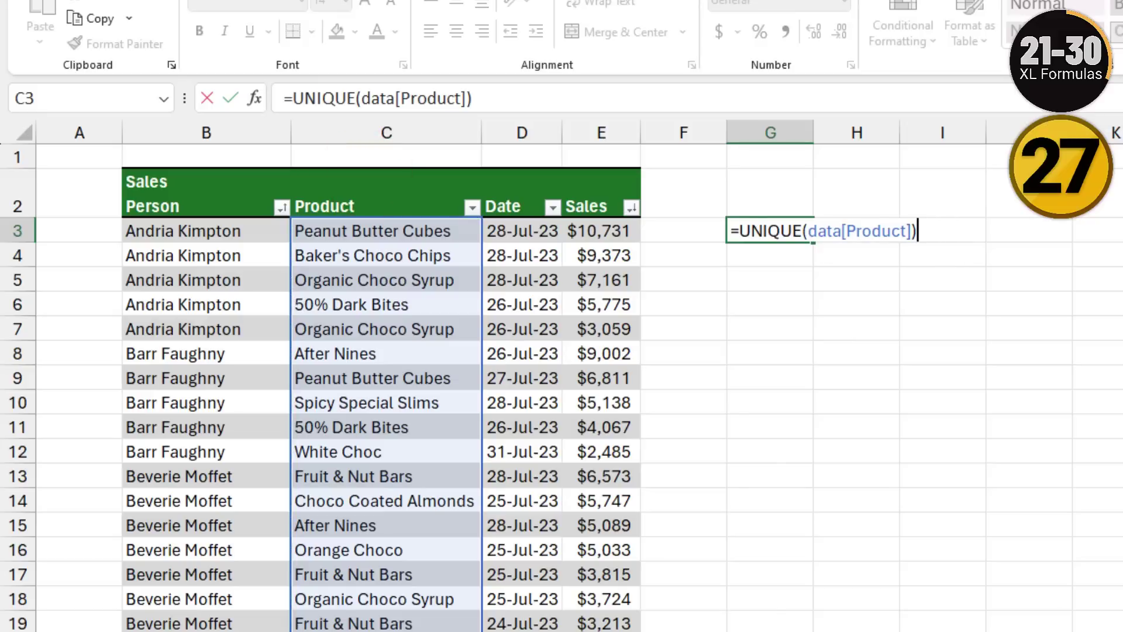
{"action": "key", "text": "Return"}
{"action": "left_click", "coordinate": [787, 230]}
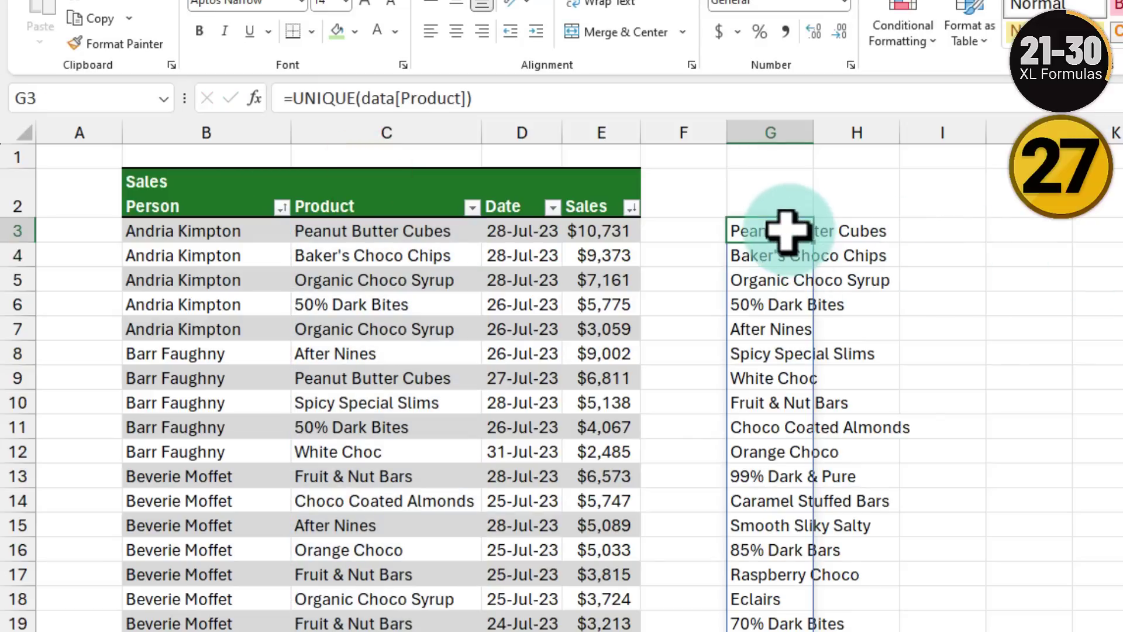
{"action": "left_click_drag", "start_coordinate": [788, 230], "coordinate": [772, 629]}
Wrap the UNIQUE formula in G3 in the SORT function so it reads =SORT(UNIQUE(data[Product])).
{"action": "double_click", "coordinate": [784, 234]}
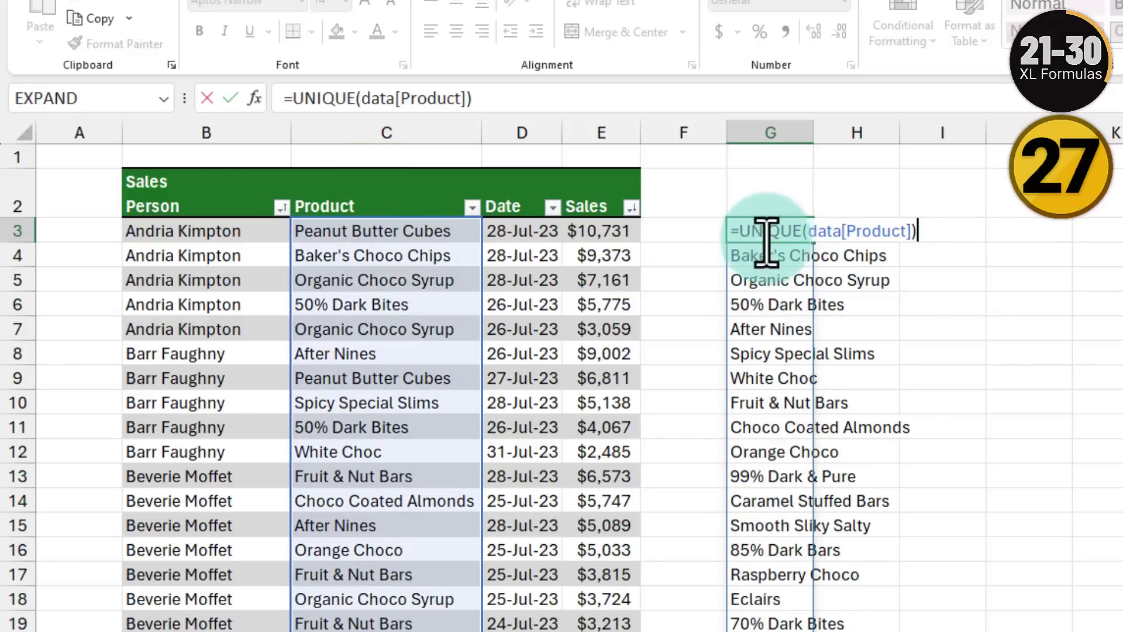
{"action": "left_click", "coordinate": [740, 231]}
{"action": "type", "text": "sort("}
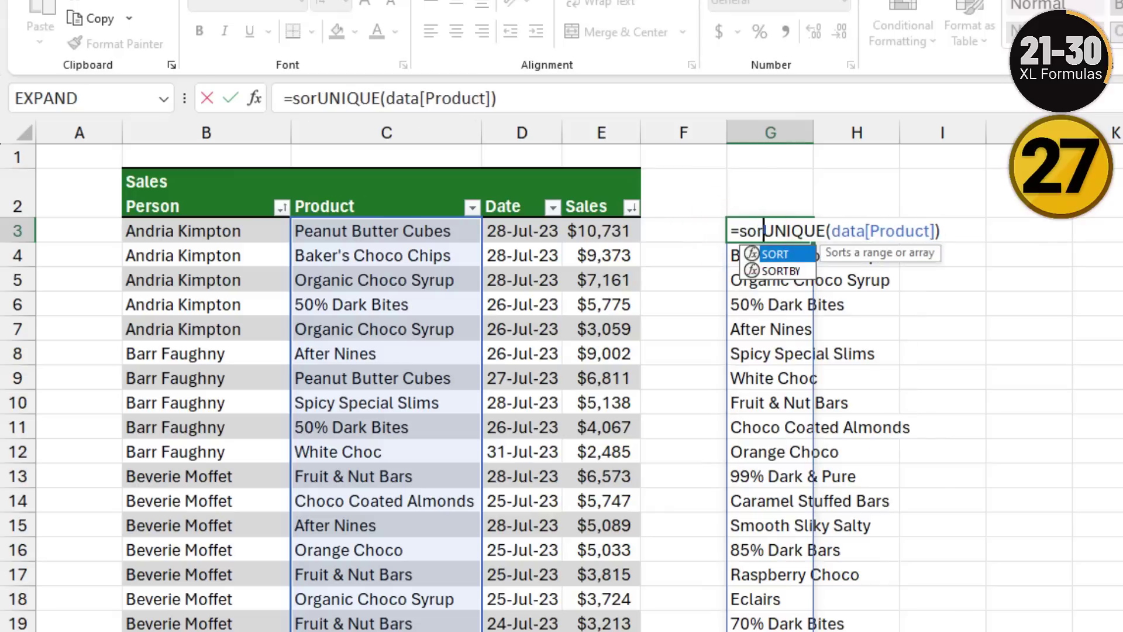
{"action": "key", "text": "Return"}
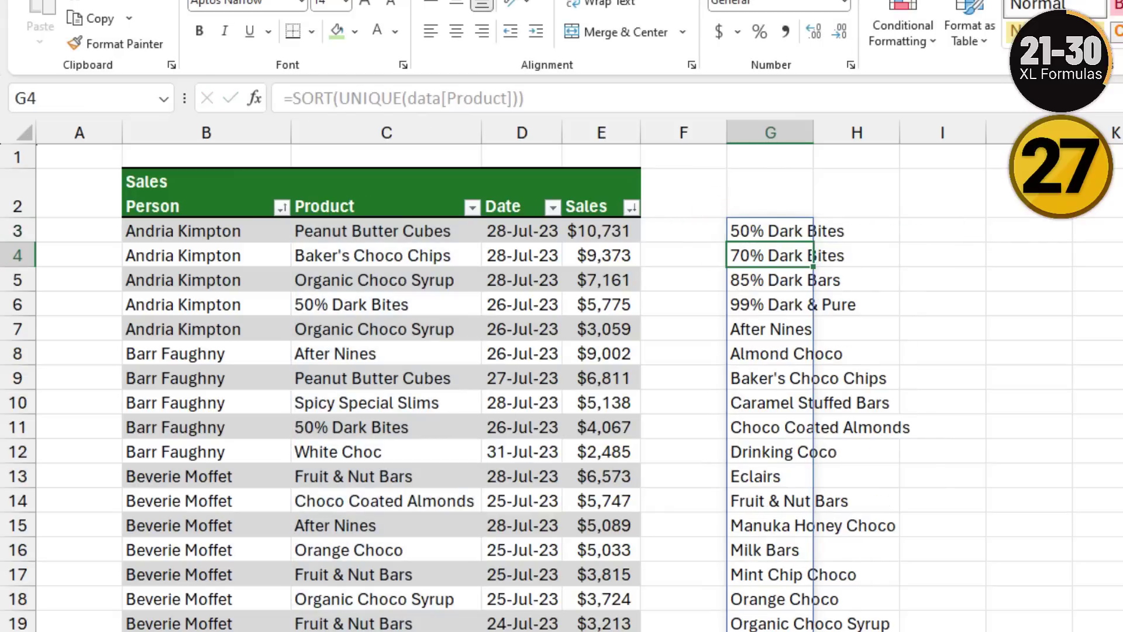
{"action": "left_click", "coordinate": [789, 233]}
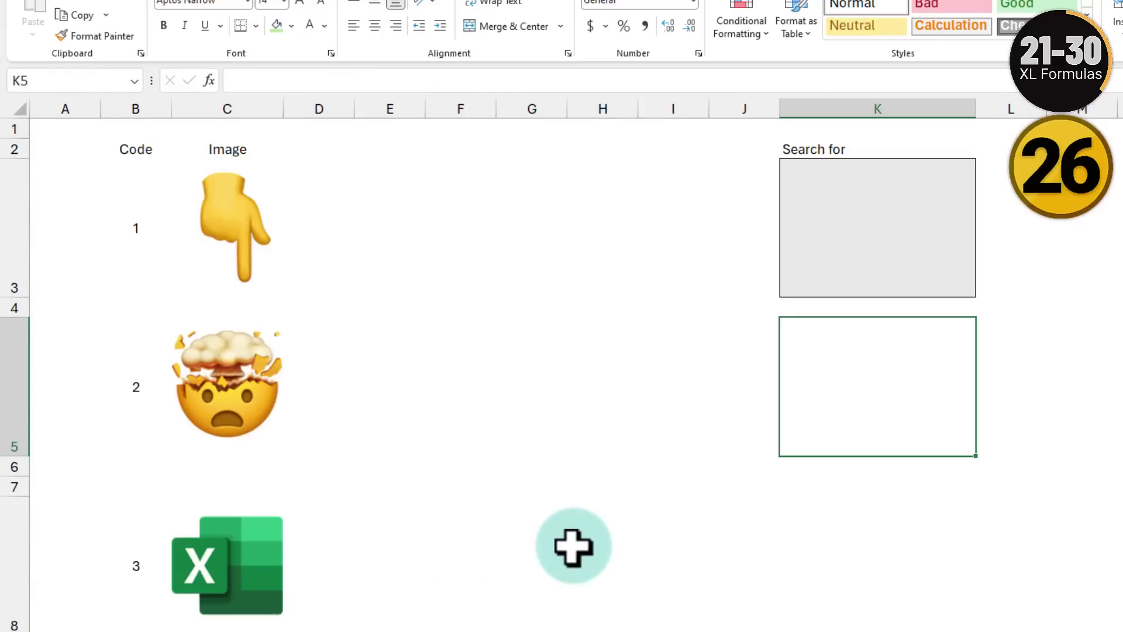
{"action": "left_click", "coordinate": [476, 306]}
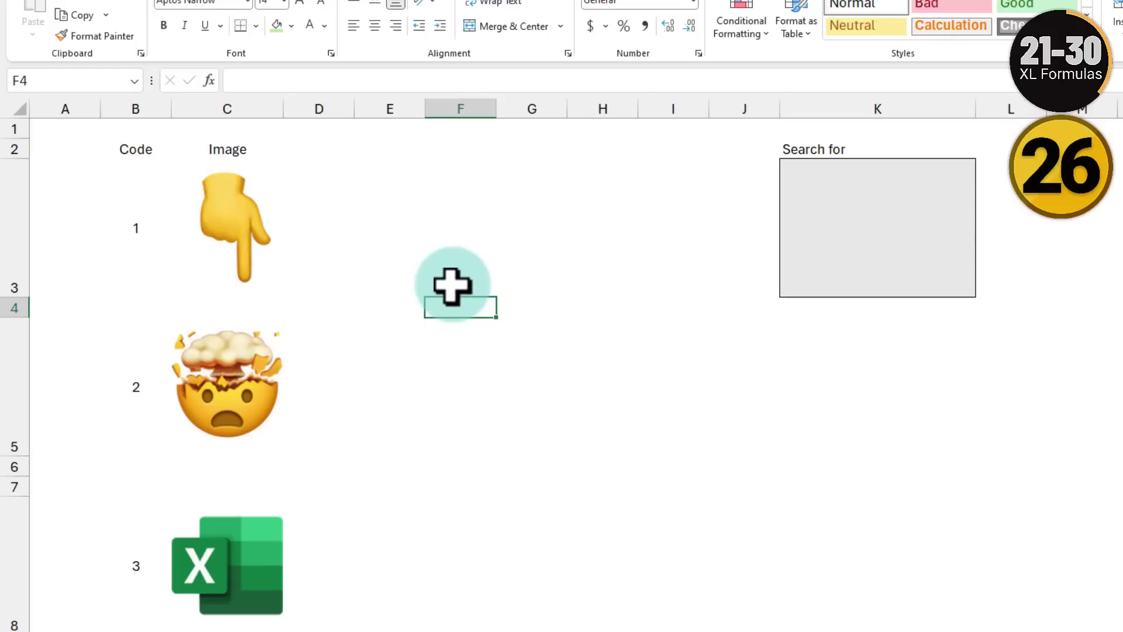
Insert the Chandoo.org logo picture over the cells, move it down to start at G5, and place it inside that cell.
{"action": "left_click", "coordinate": [327, 195]}
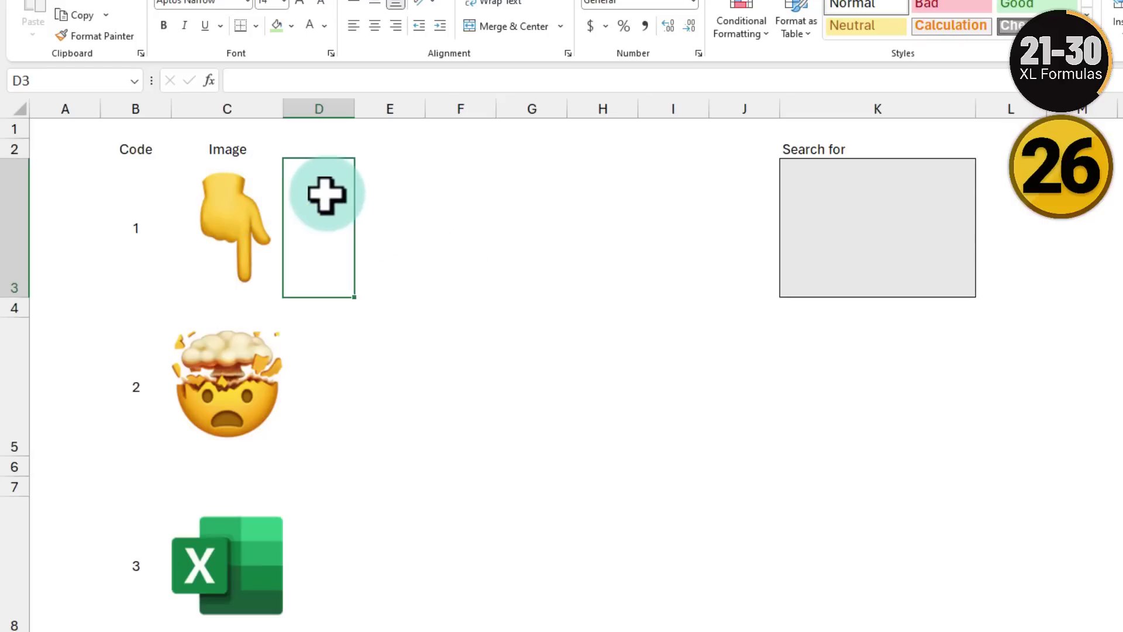
{"action": "left_click", "coordinate": [224, 226]}
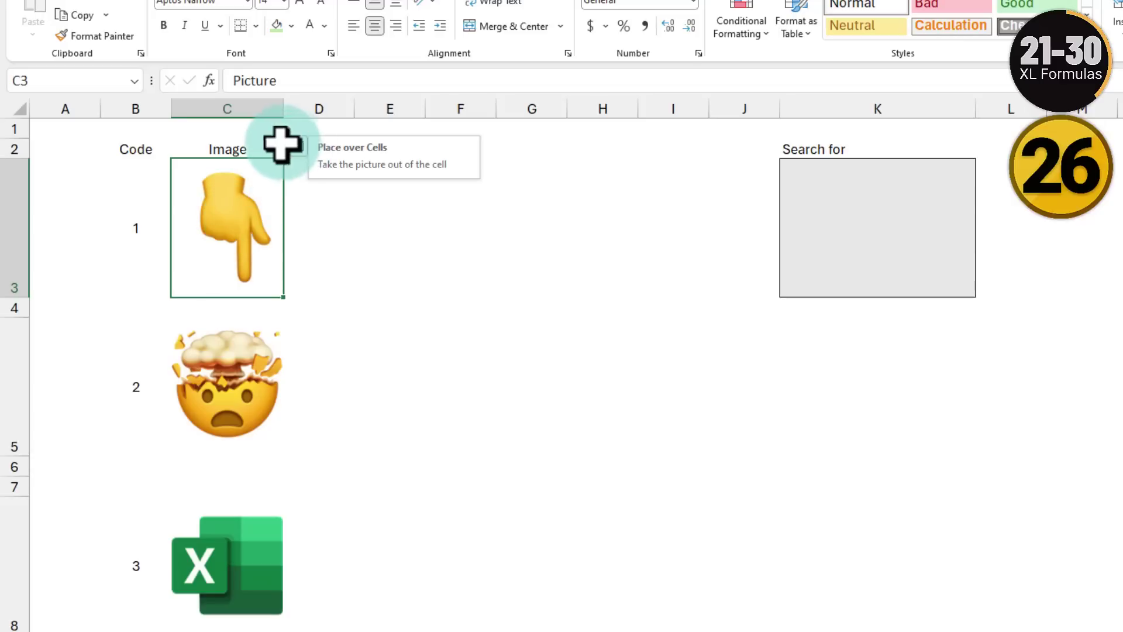
{"action": "left_click", "coordinate": [498, 234]}
{"action": "left_click", "coordinate": [135, 0]}
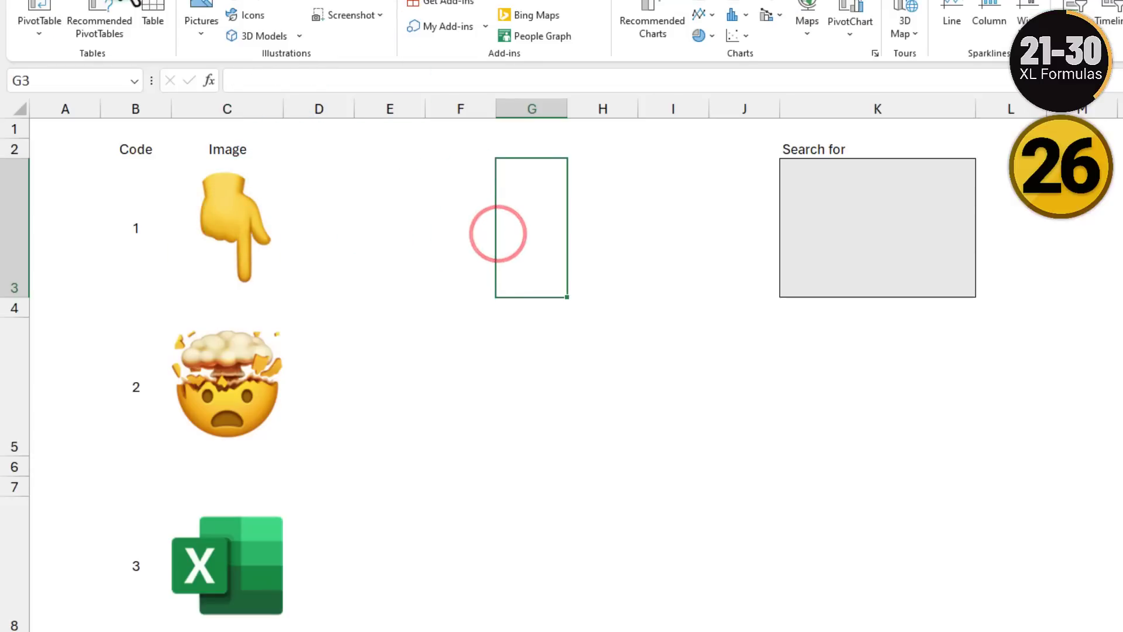
{"action": "left_click", "coordinate": [199, 25]}
{"action": "mouse_move", "coordinate": [246, 57]}
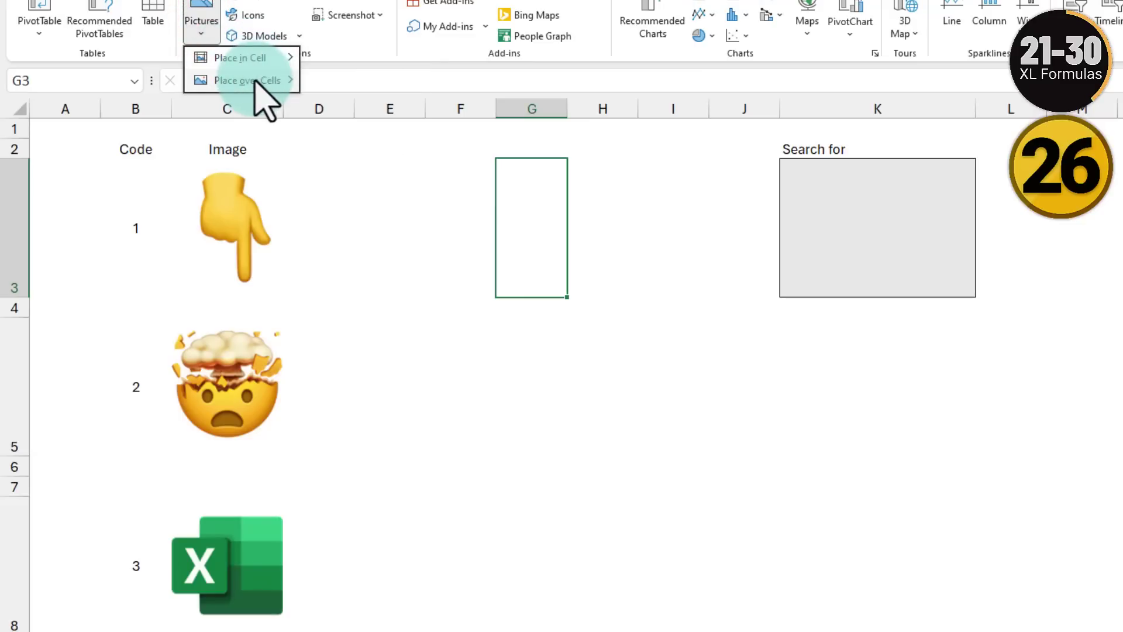
{"action": "mouse_move", "coordinate": [256, 81]}
{"action": "left_click", "coordinate": [373, 106]}
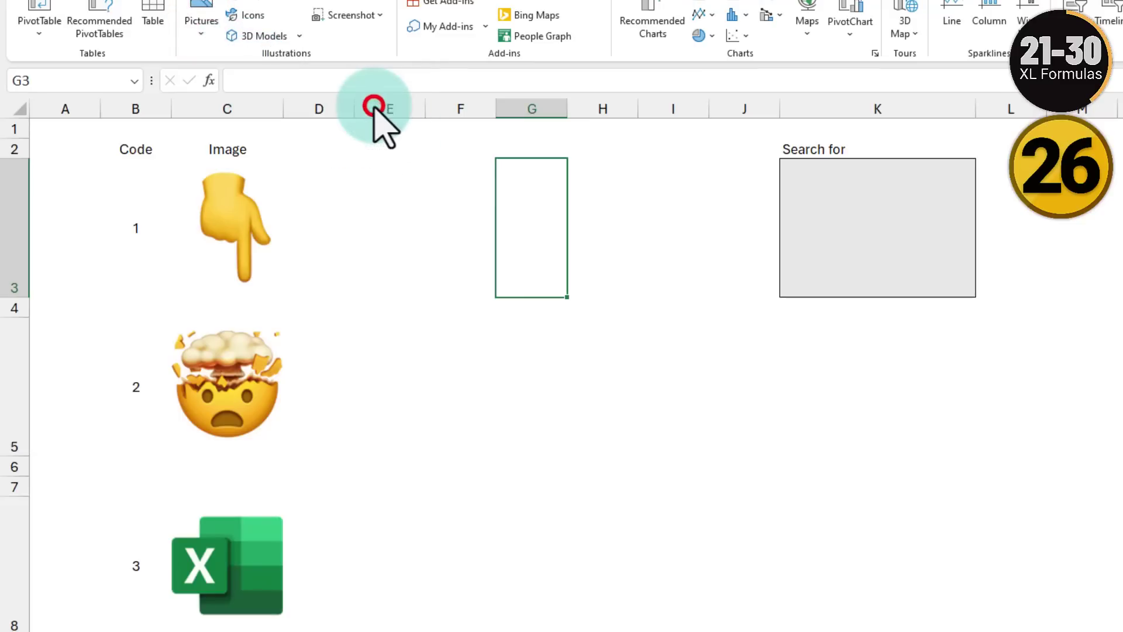
{"action": "double_click", "coordinate": [709, 343]}
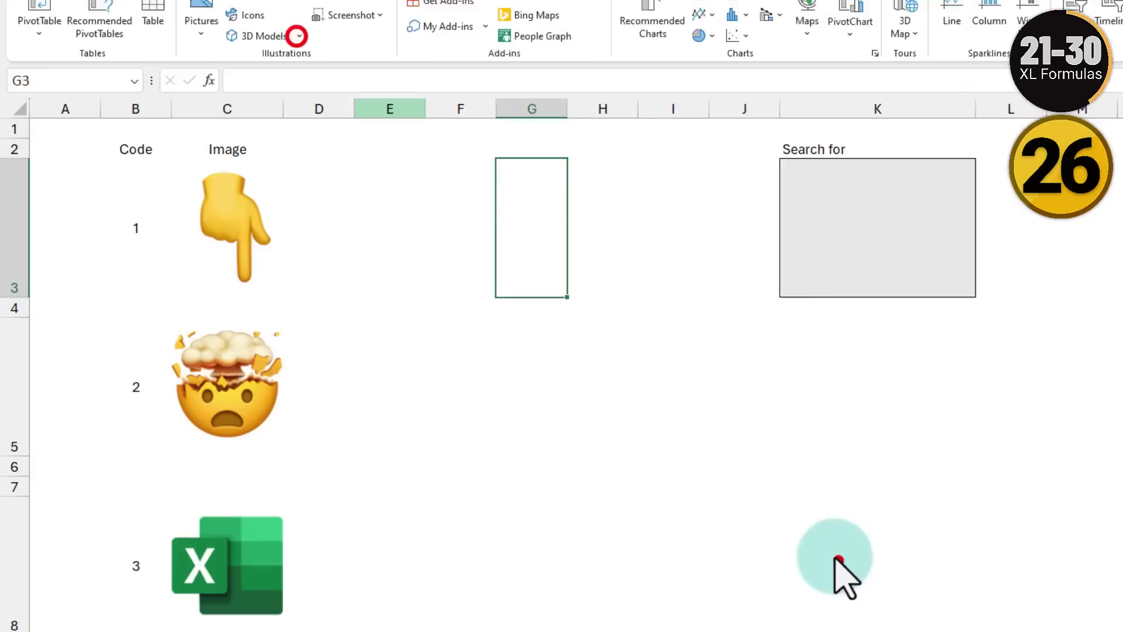
{"action": "left_click_drag", "start_coordinate": [693, 231], "coordinate": [702, 415]}
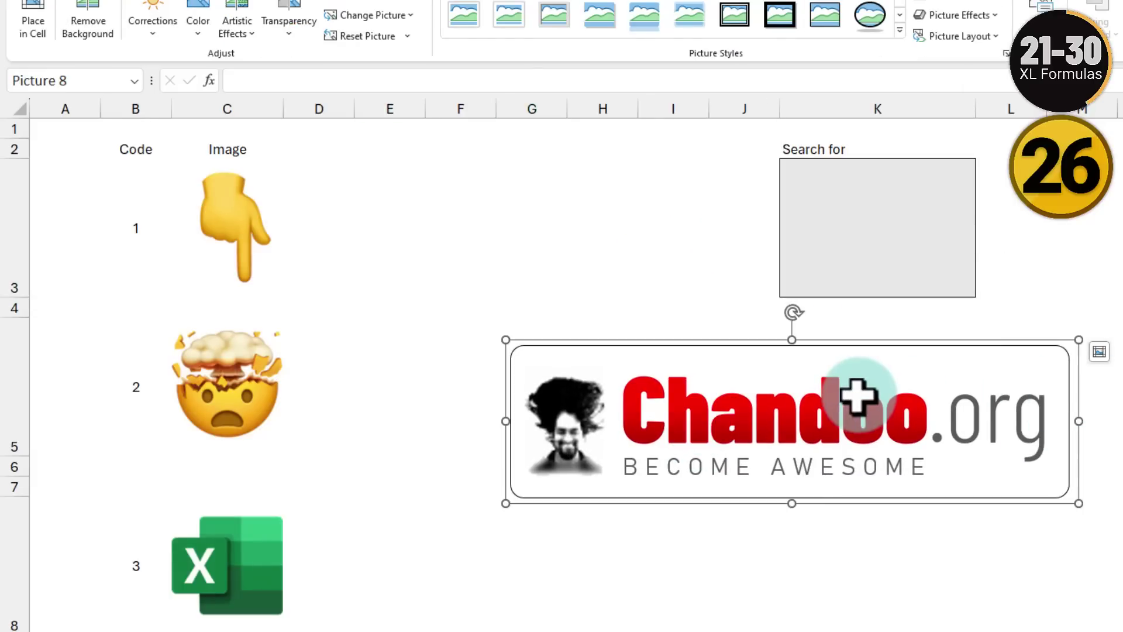
{"action": "left_click", "coordinate": [1098, 351]}
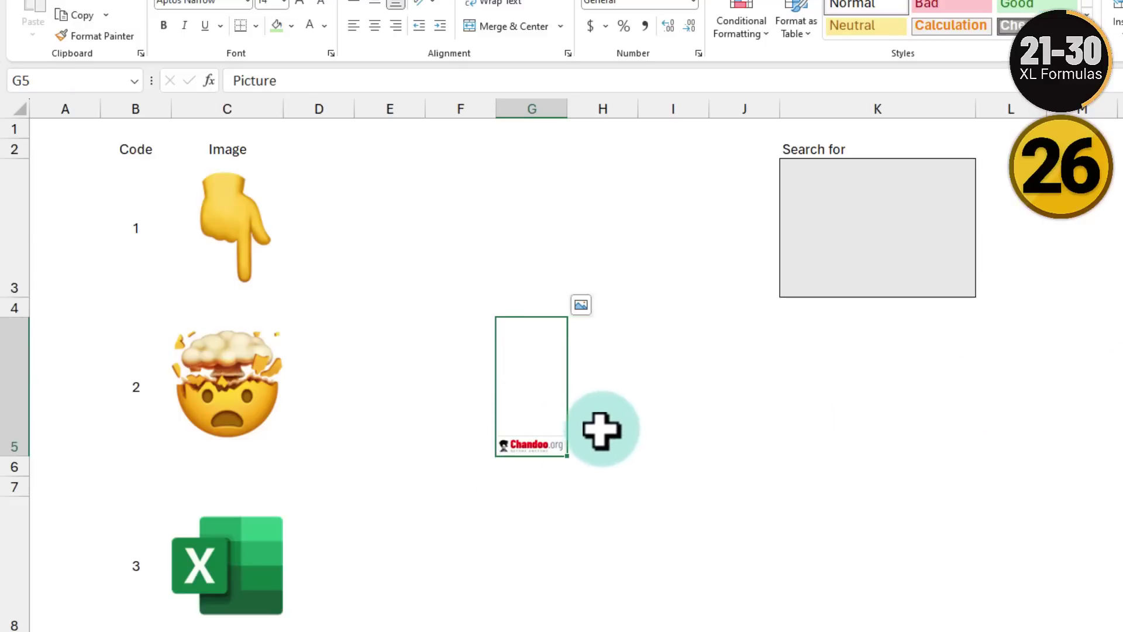
{"action": "left_click", "coordinate": [555, 409]}
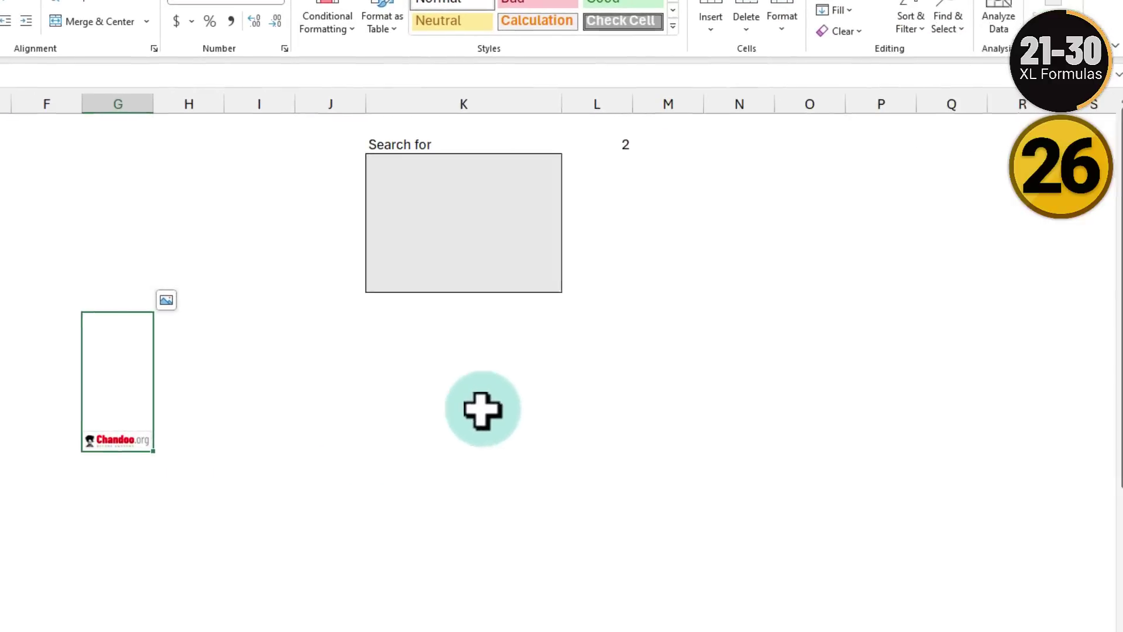
Enter =G5 in cell N5 to reference the in-cell logo picture, and delete that formula after comparing both cells.
{"action": "left_click", "coordinate": [747, 388]}
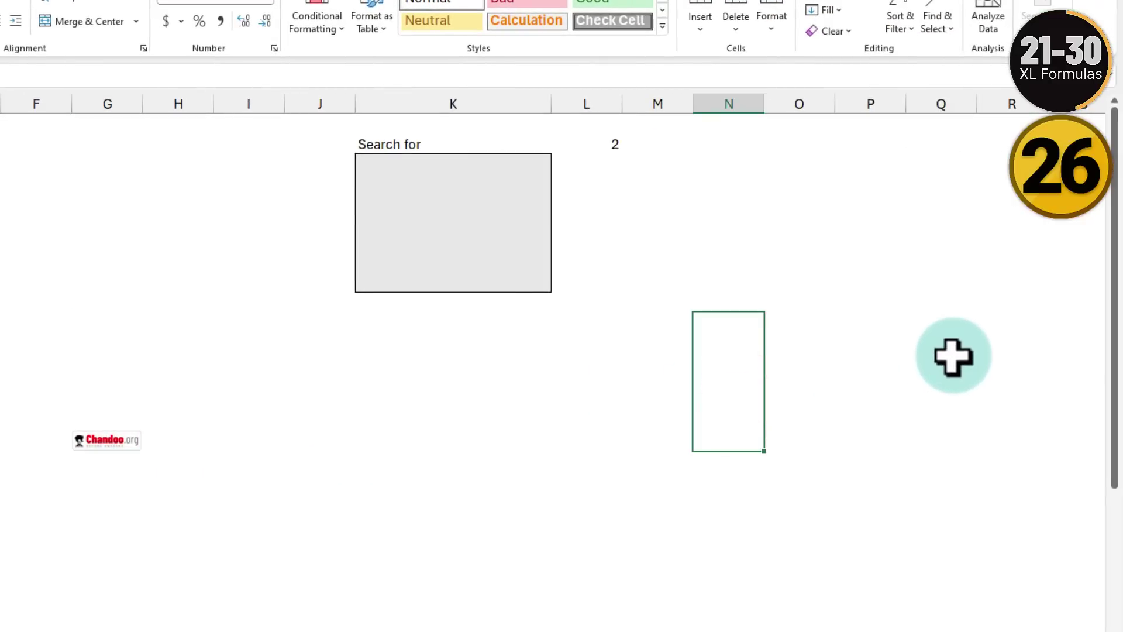
{"action": "type", "text": "="}
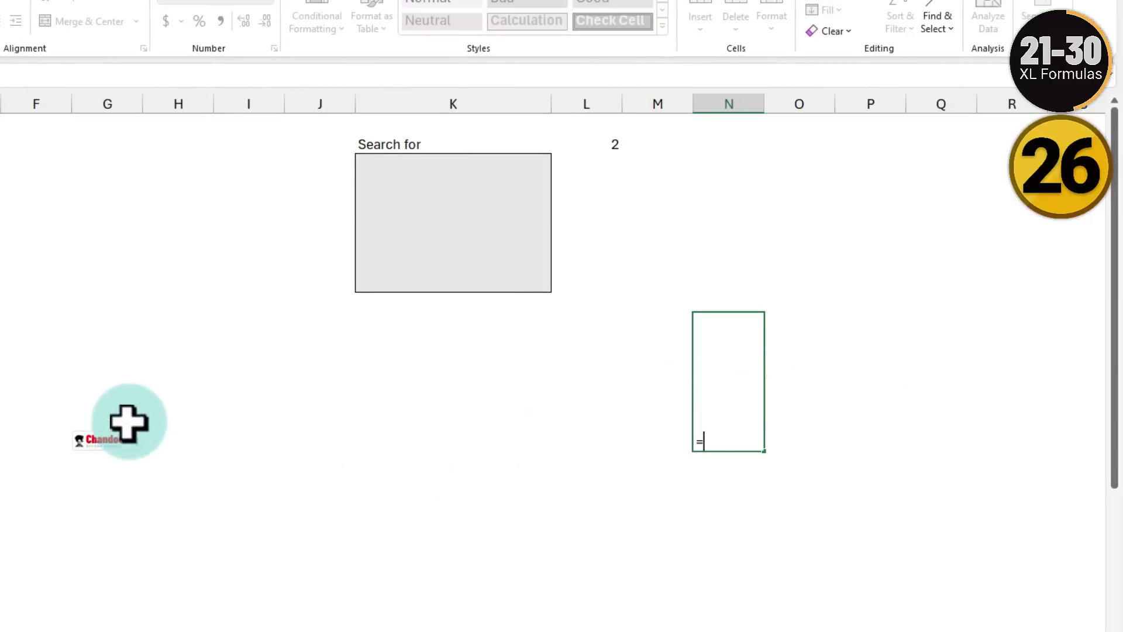
{"action": "left_click", "coordinate": [110, 406]}
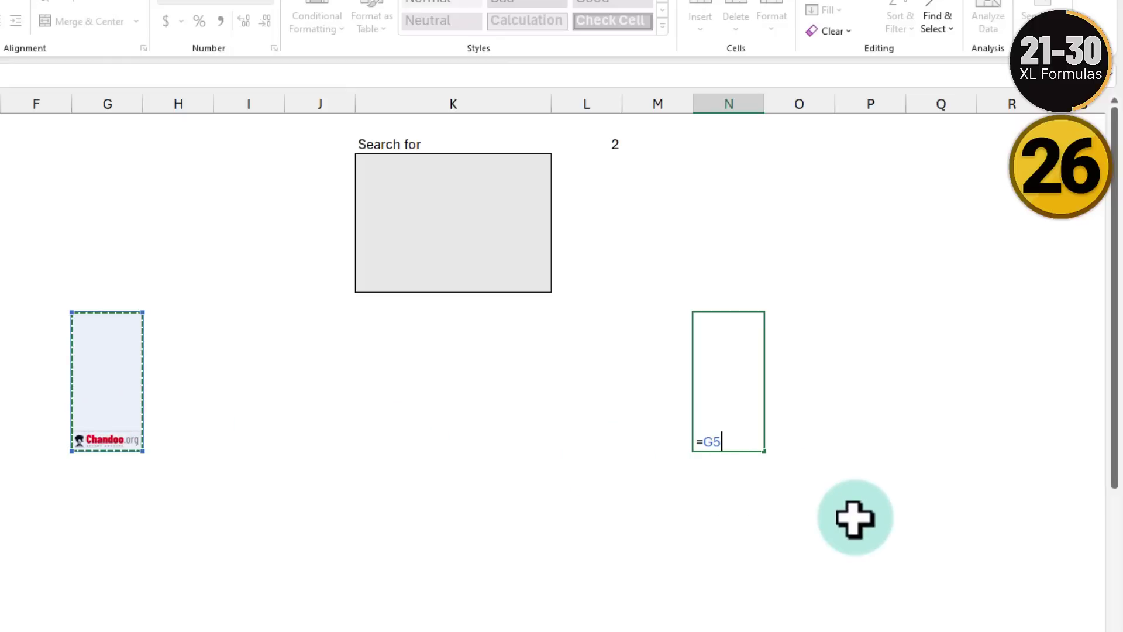
{"action": "key", "text": "Return"}
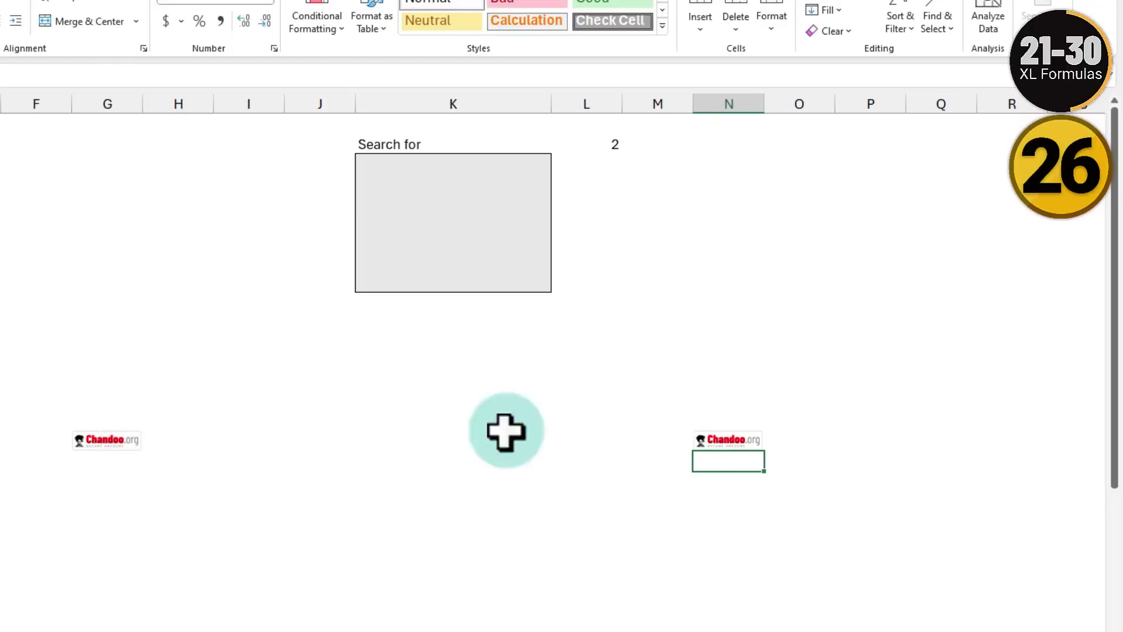
{"action": "left_click", "coordinate": [123, 424]}
{"action": "left_click", "coordinate": [735, 408]}
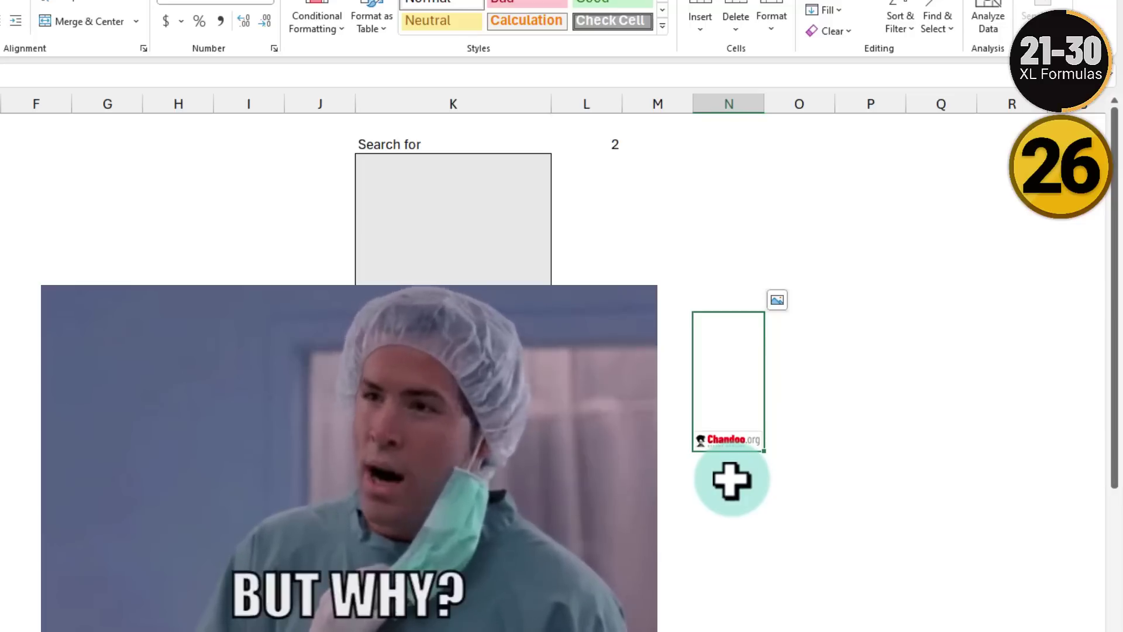
{"action": "key", "text": "Delete"}
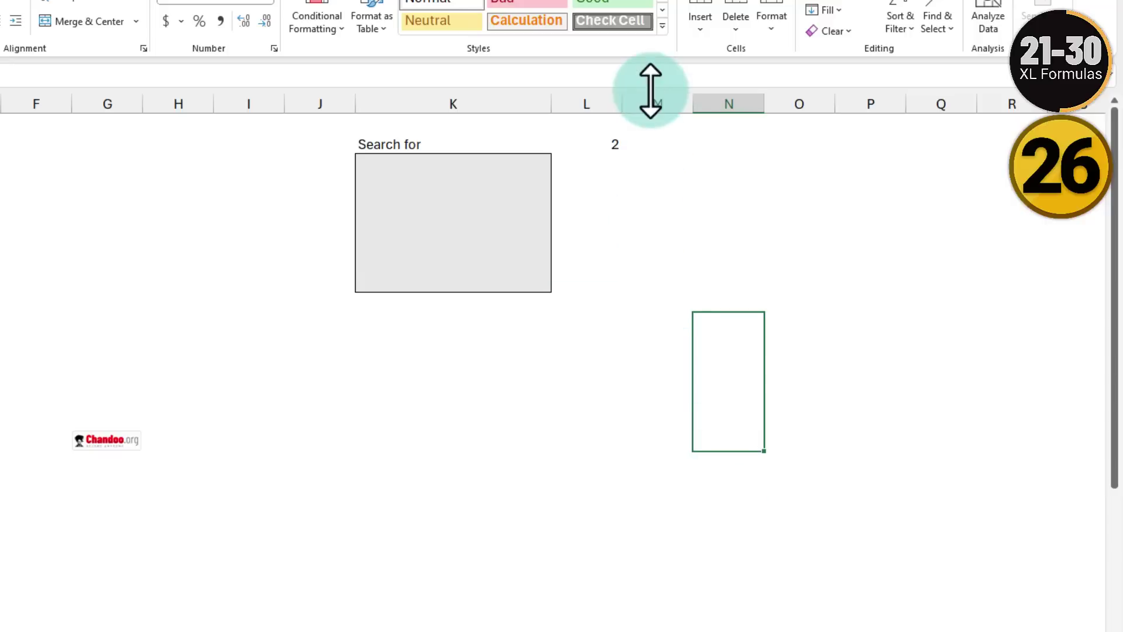
Look over the code and image table in B3:C8 and the search code in cell L2.
{"action": "left_click", "coordinate": [77, 154]}
{"action": "left_click_drag", "start_coordinate": [76, 154], "coordinate": [160, 494]}
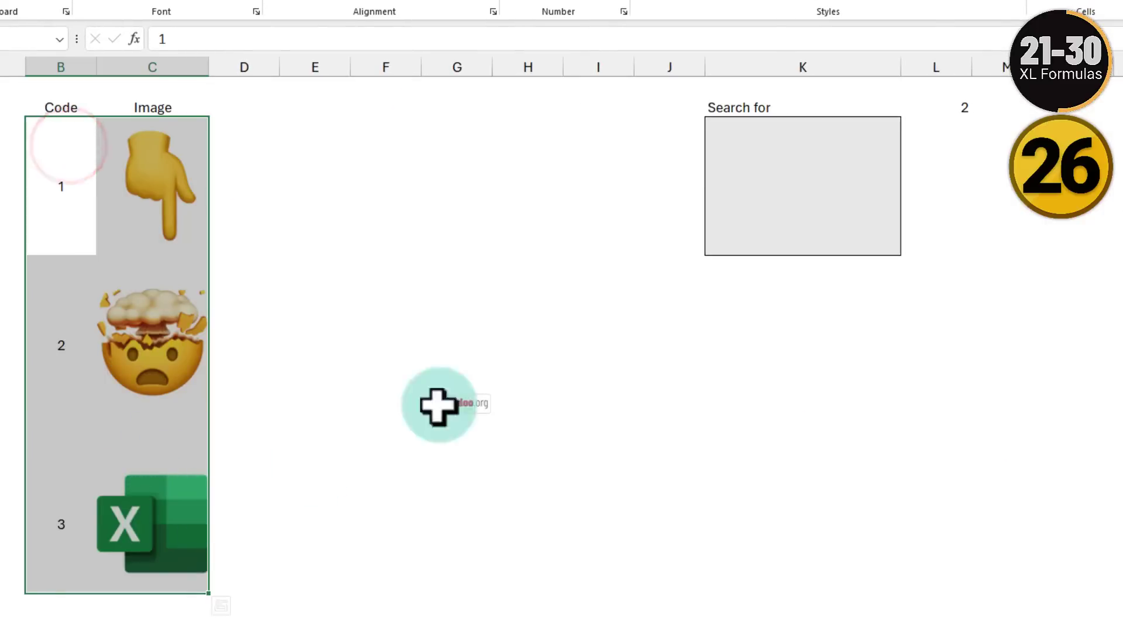
{"action": "left_click", "coordinate": [48, 193]}
{"action": "left_click", "coordinate": [45, 346]}
{"action": "left_click", "coordinate": [55, 509]}
{"action": "left_click", "coordinate": [950, 104]}
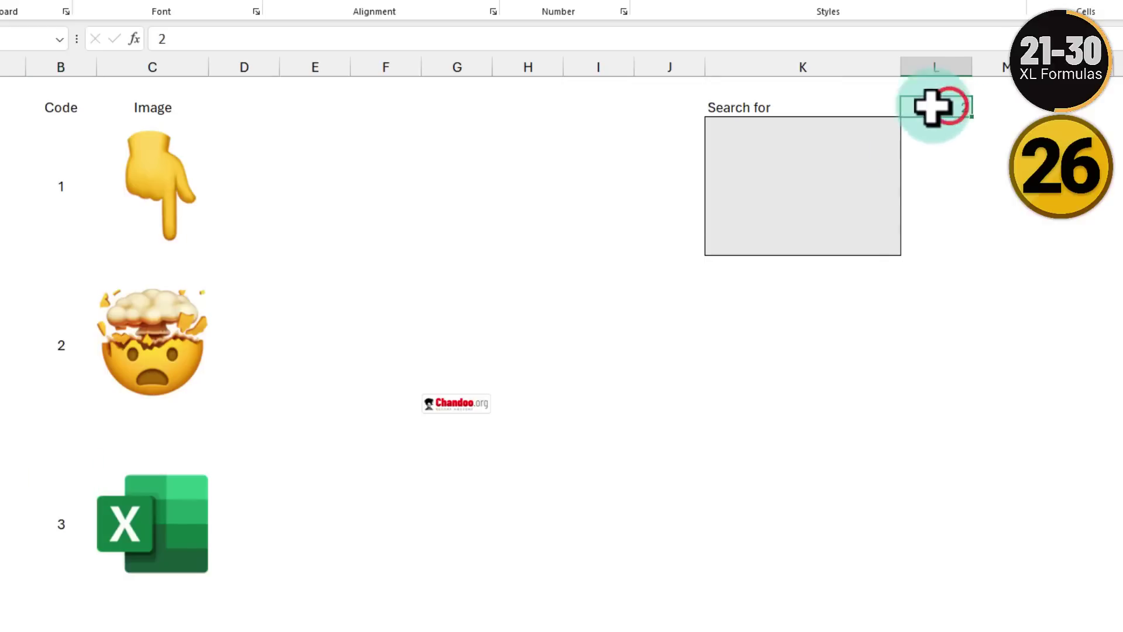
Enter =XLOOKUP(L2,B3:B8,C3:C8) in the grey cell K3 to return the picture matching the search code.
{"action": "left_click", "coordinate": [818, 184]}
{"action": "type", "text": "=xl"}
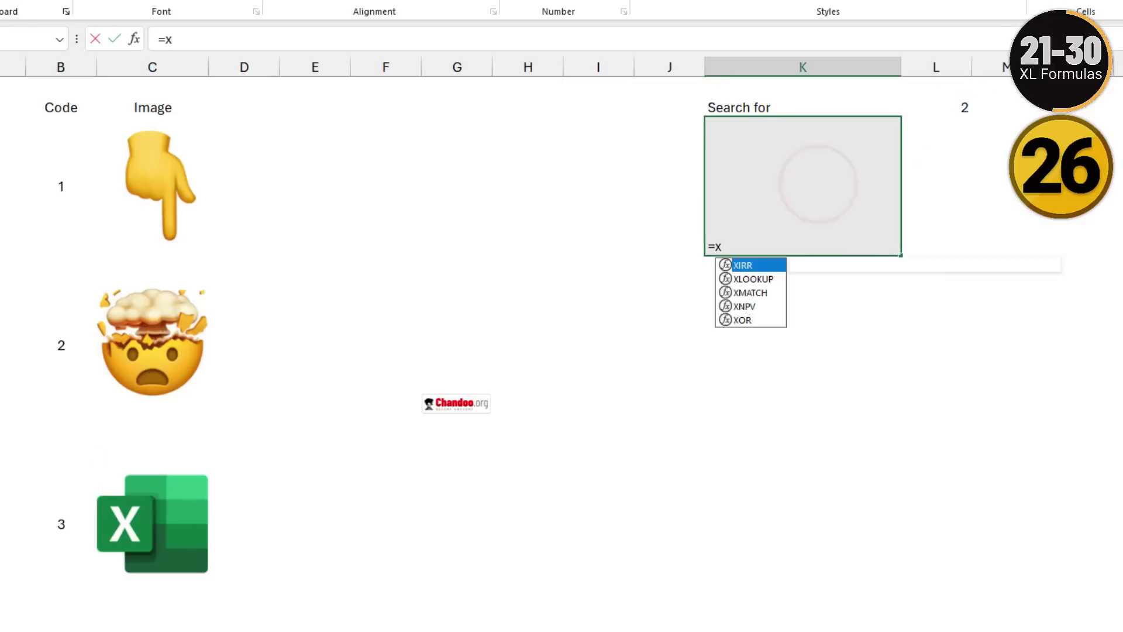
{"action": "left_click", "coordinate": [936, 104]}
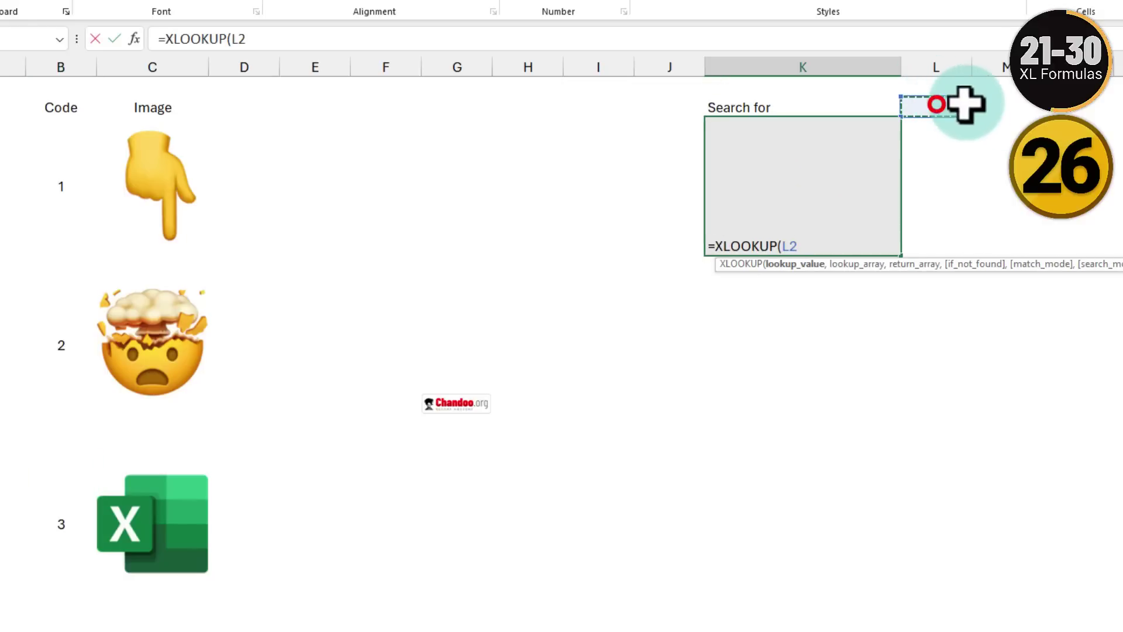
{"action": "type", "text": ","}
{"action": "left_click_drag", "start_coordinate": [60, 168], "coordinate": [63, 558]}
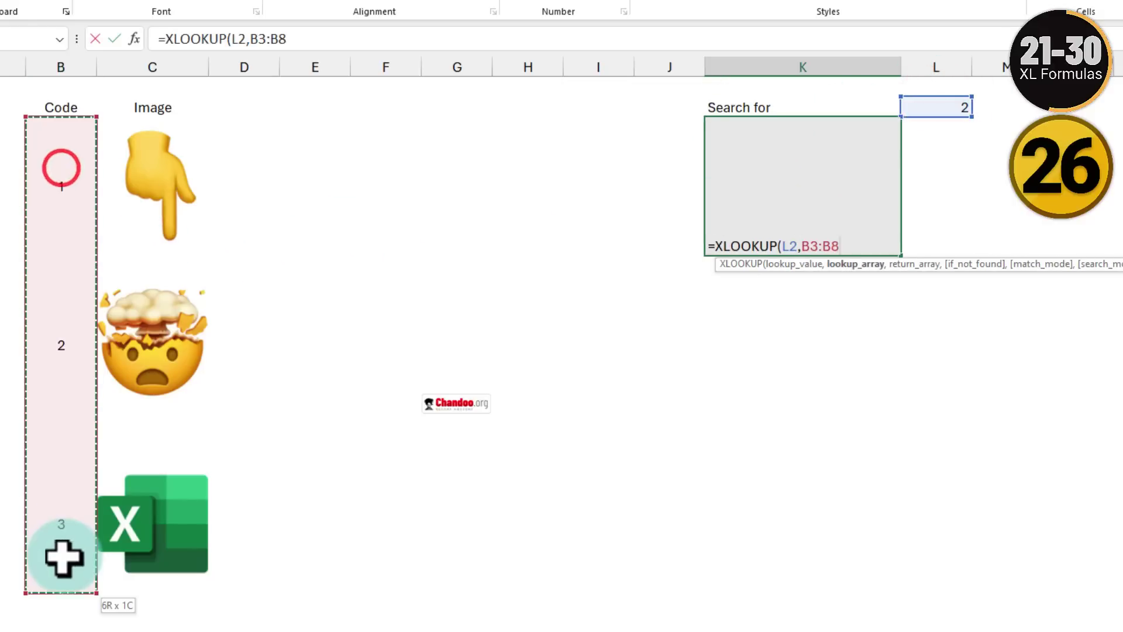
{"action": "type", "text": ","}
{"action": "left_click_drag", "start_coordinate": [190, 160], "coordinate": [163, 548]}
{"action": "type", "text": ")"}
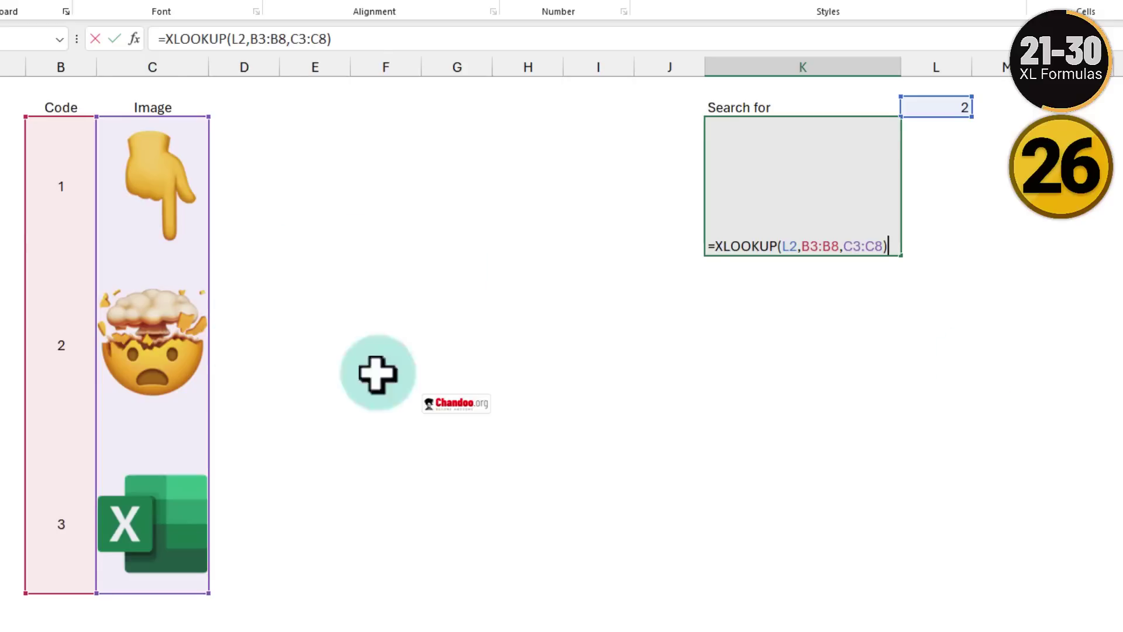
{"action": "key", "text": "Return"}
{"action": "left_click", "coordinate": [816, 175]}
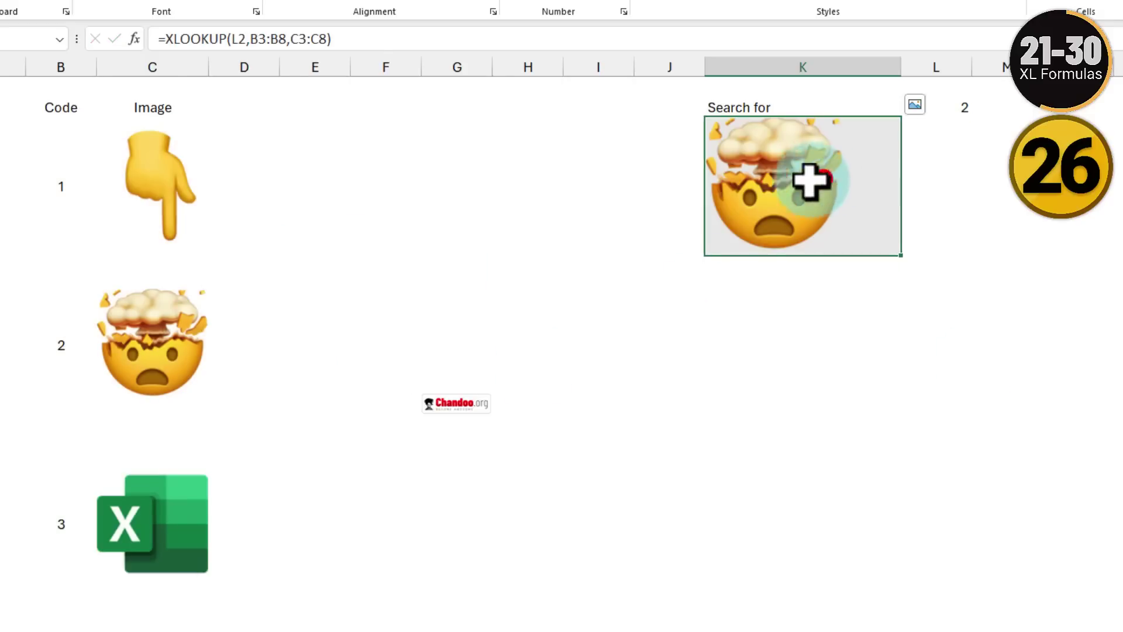
Test the picture lookup by setting the search code in L2 to 1, 3 and finally 4.
{"action": "left_click", "coordinate": [968, 106]}
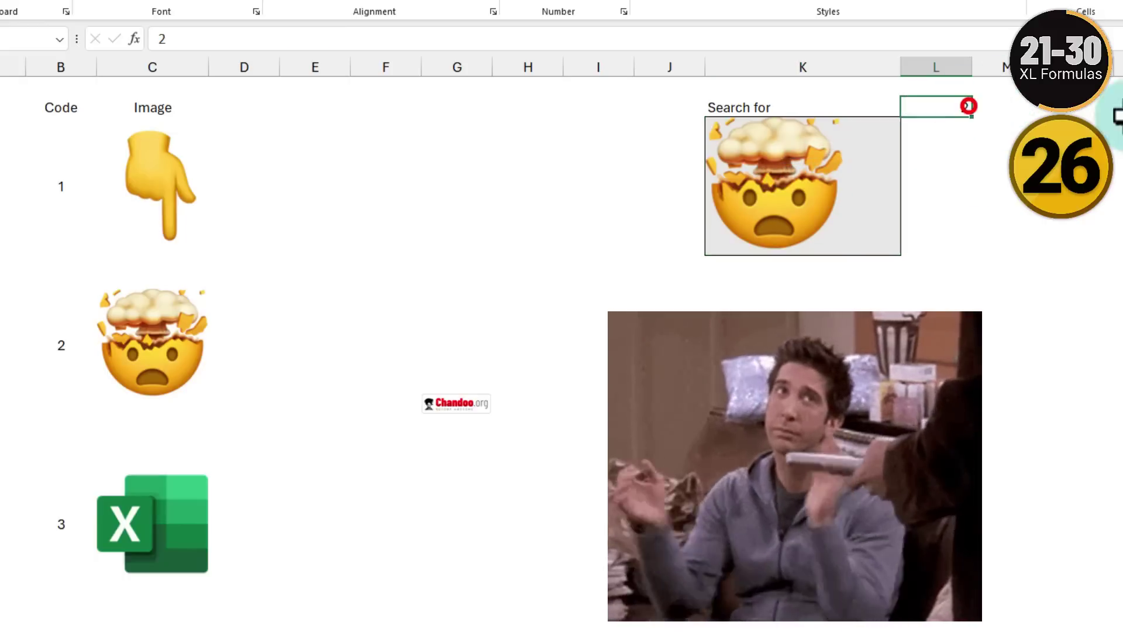
{"action": "type", "text": "1"}
{"action": "key", "text": "Return"}
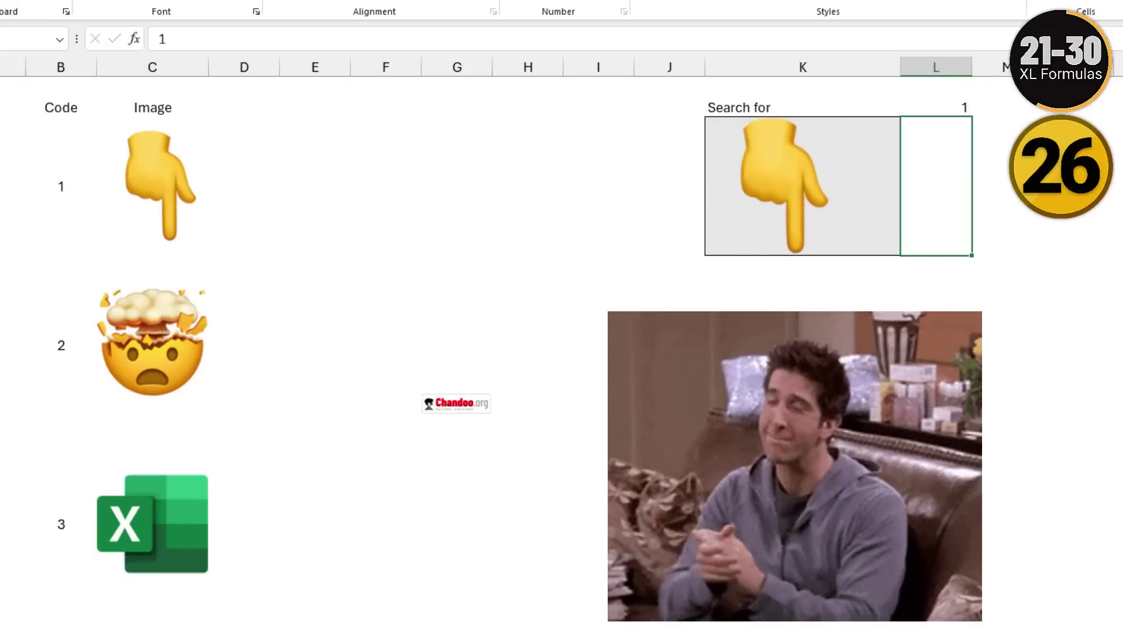
{"action": "key", "text": "Up"}
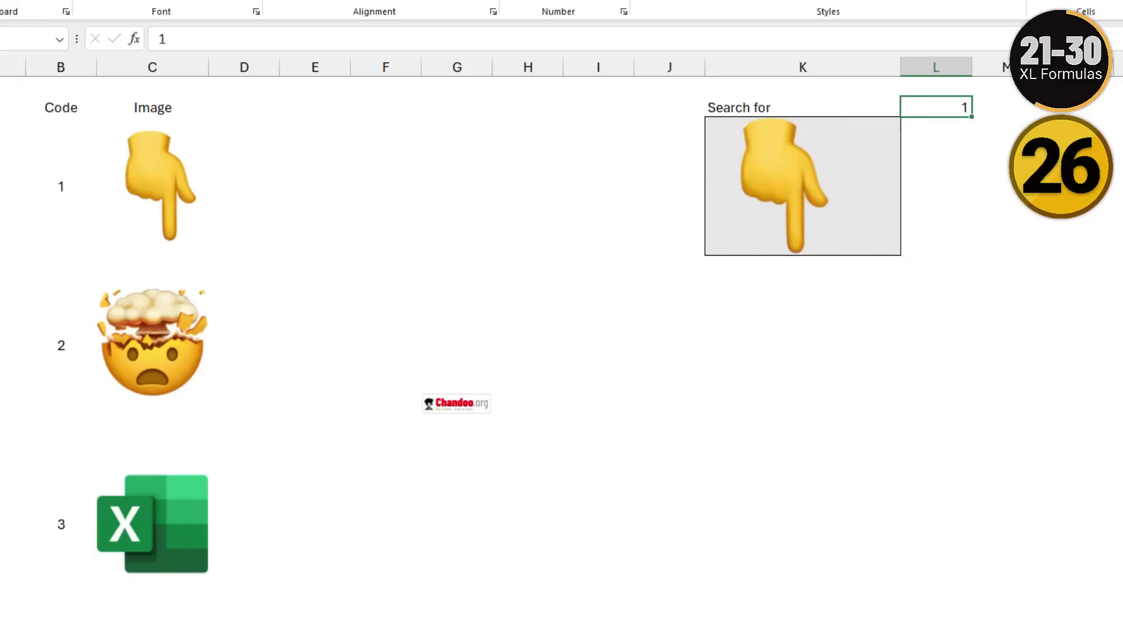
{"action": "key", "text": "Return"}
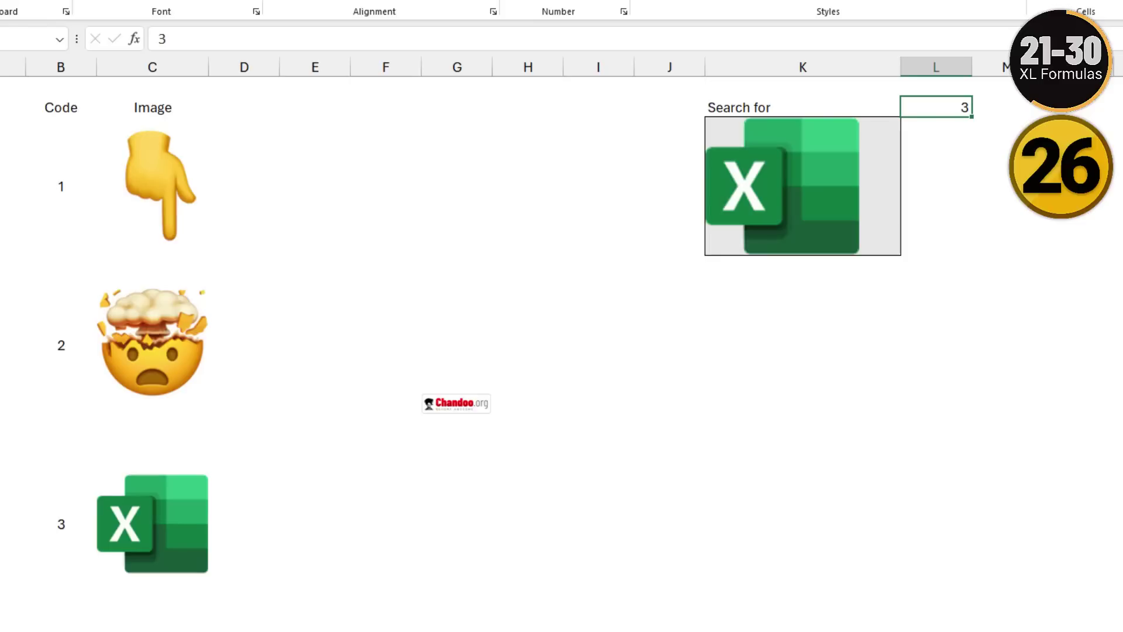
{"action": "type", "text": "4"}
{"action": "key", "text": "Return"}
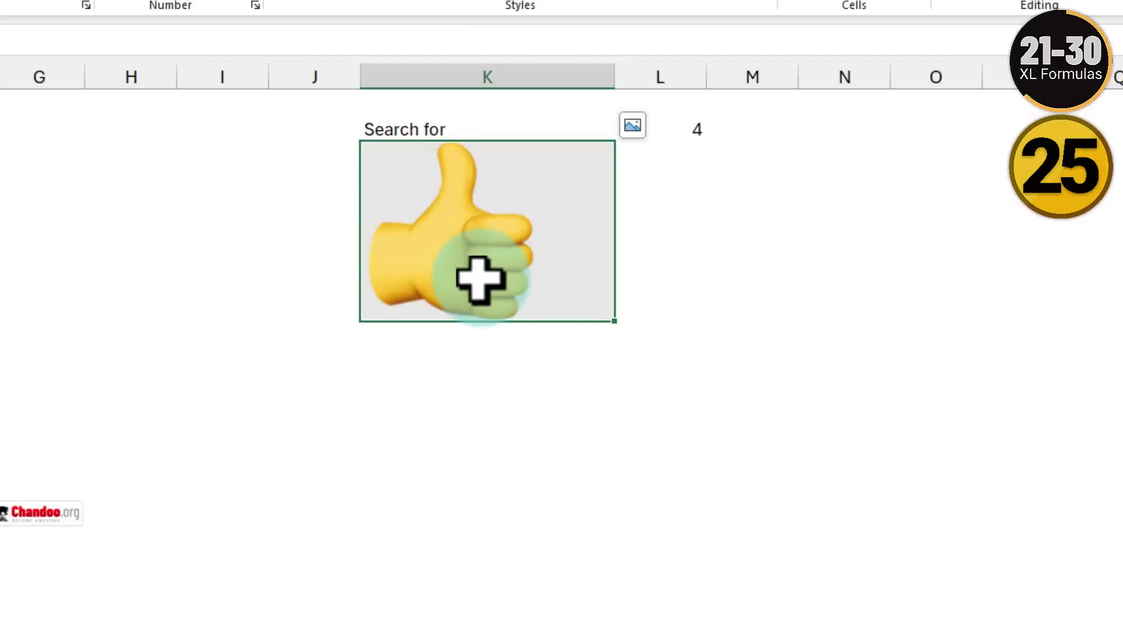
Enter =FORMULATEXT(K3) in cell K4 below the looked-up picture to display the lookup formula as text.
{"action": "left_click", "coordinate": [423, 374]}
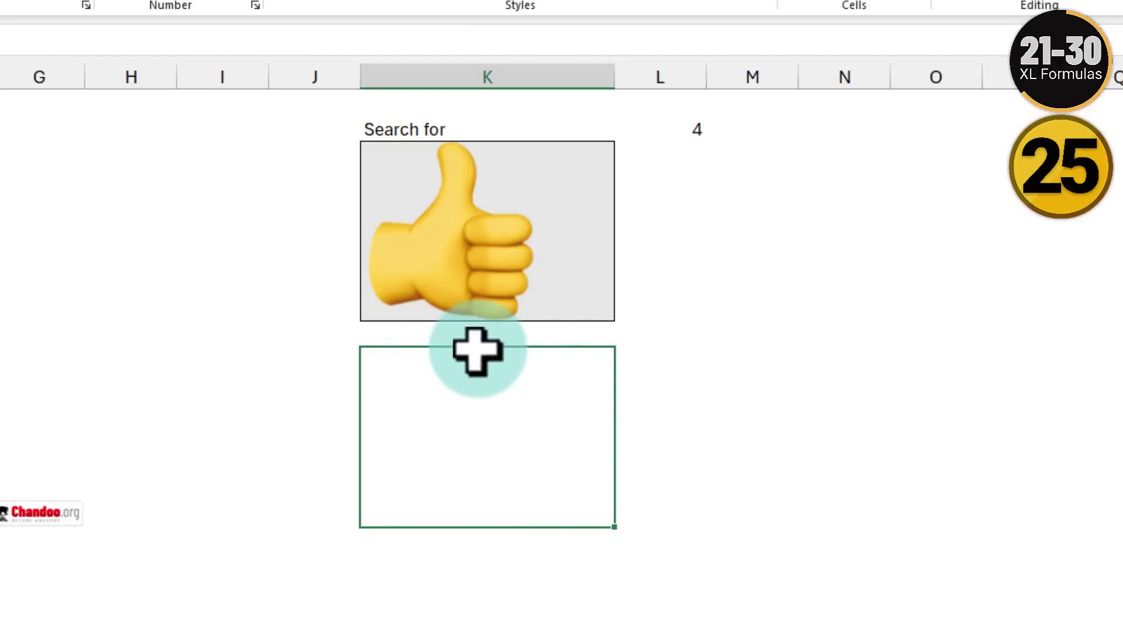
{"action": "left_click", "coordinate": [575, 338]}
{"action": "type", "text": "=form"}
{"action": "key", "text": "Tab"}
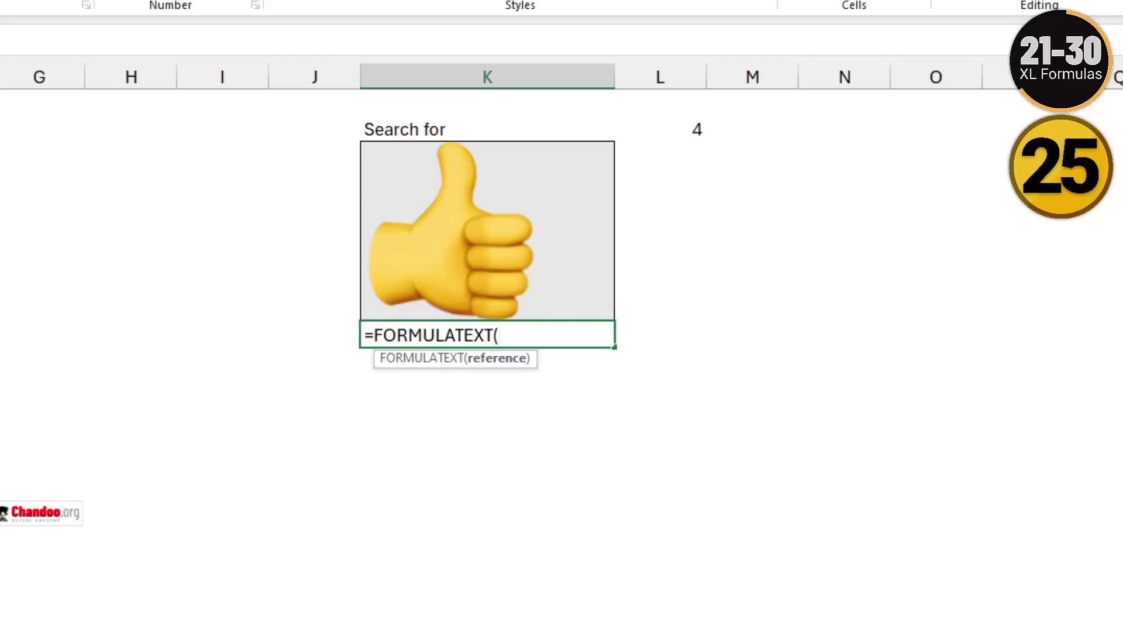
{"action": "left_click", "coordinate": [513, 257]}
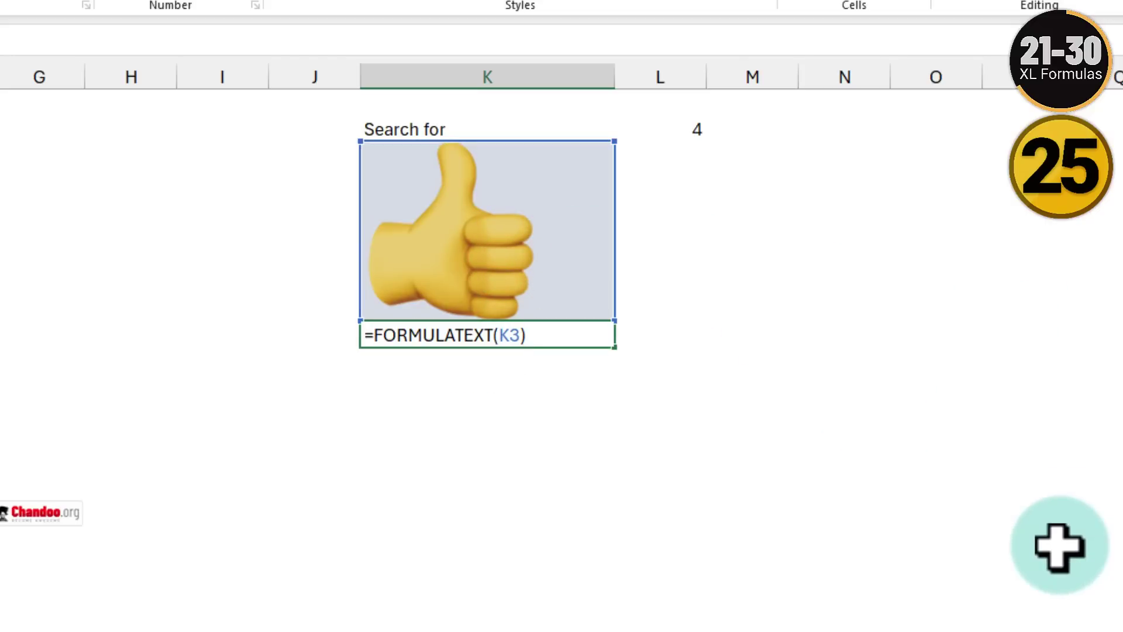
{"action": "key", "text": "Return"}
{"action": "left_click", "coordinate": [477, 341]}
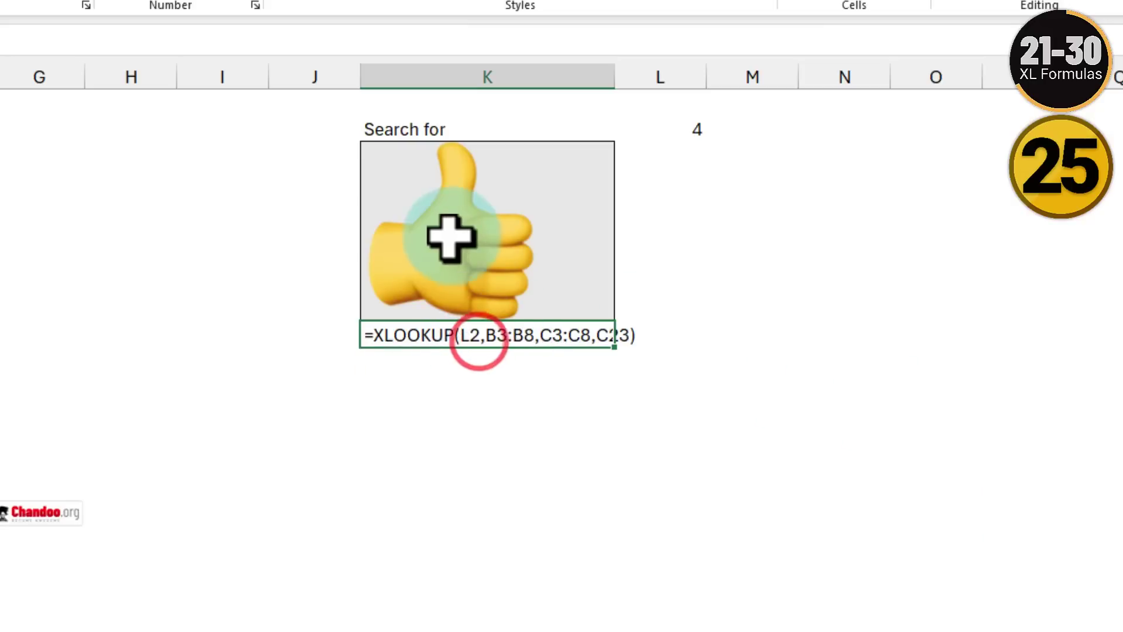
{"action": "left_click", "coordinate": [452, 237]}
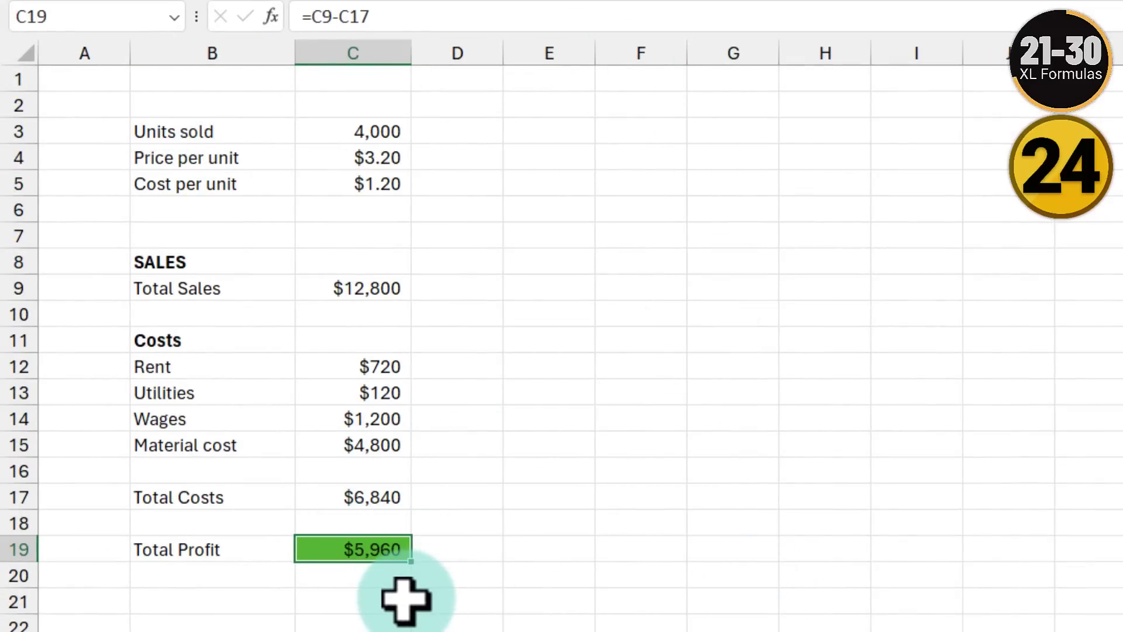
On the profit calculation sheet, examine the model in B3:C19 and the formulas behind Total Profit and Total Costs.
{"action": "left_click_drag", "start_coordinate": [188, 131], "coordinate": [345, 548]}
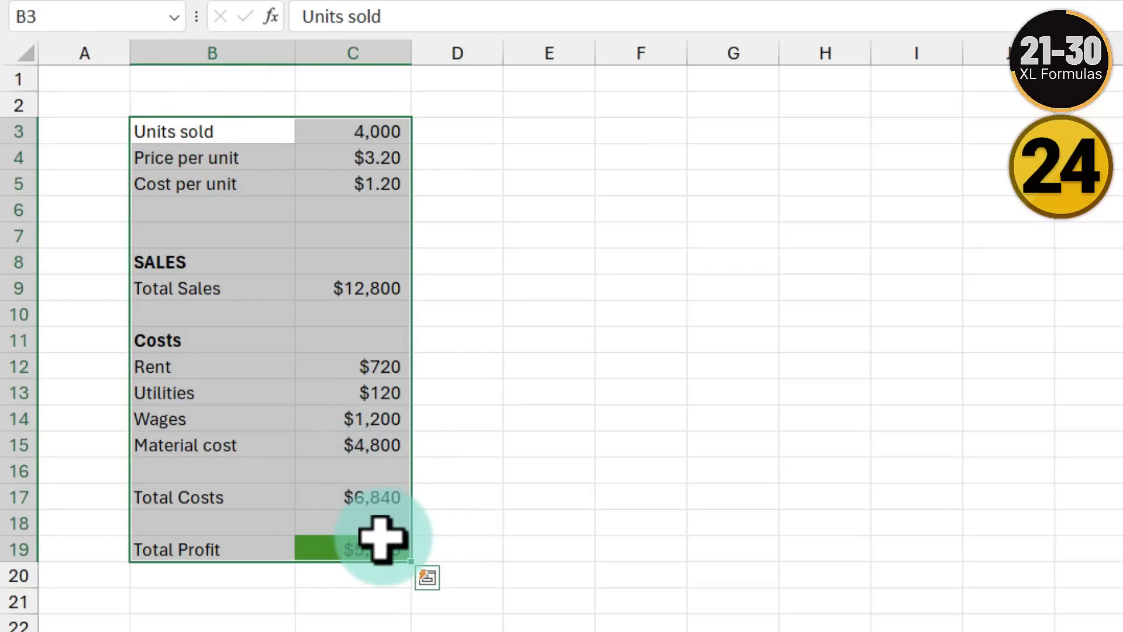
{"action": "left_click", "coordinate": [391, 550]}
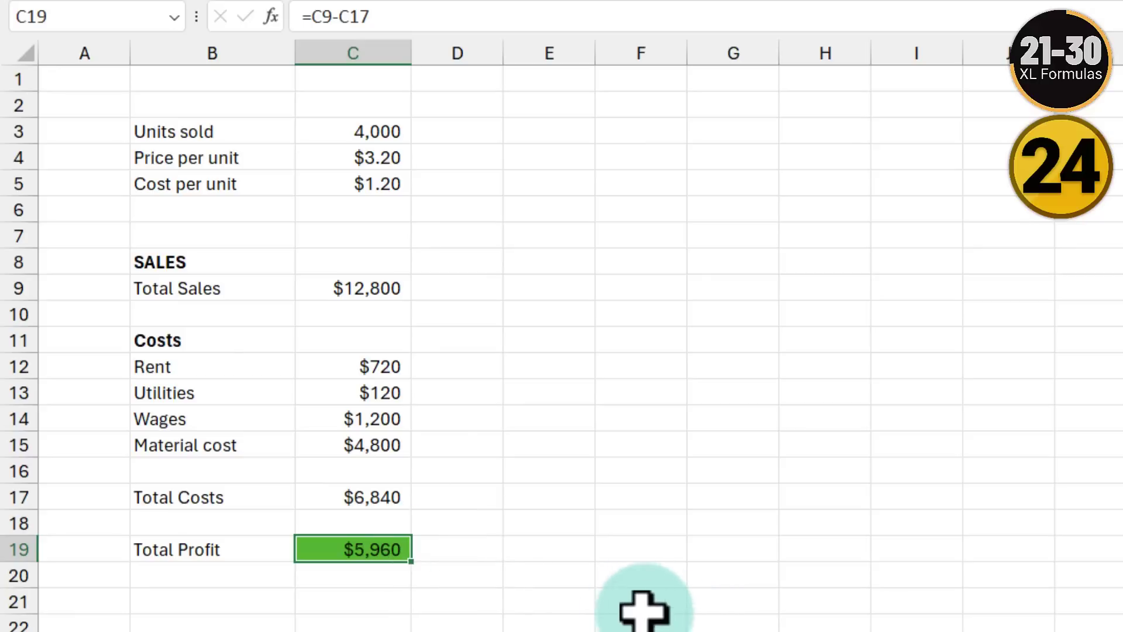
{"action": "left_click", "coordinate": [369, 501]}
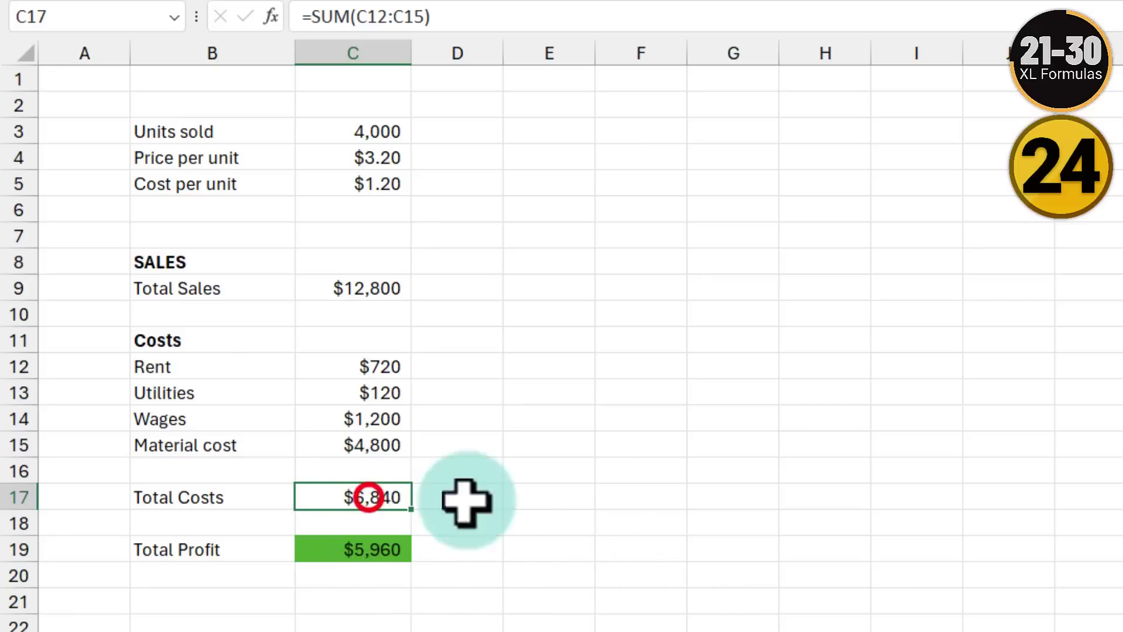
Evaluate the SUM(C12:C15) part of the Total Costs formula in C17 in place and restore the original formula.
{"action": "key", "text": "F2"}
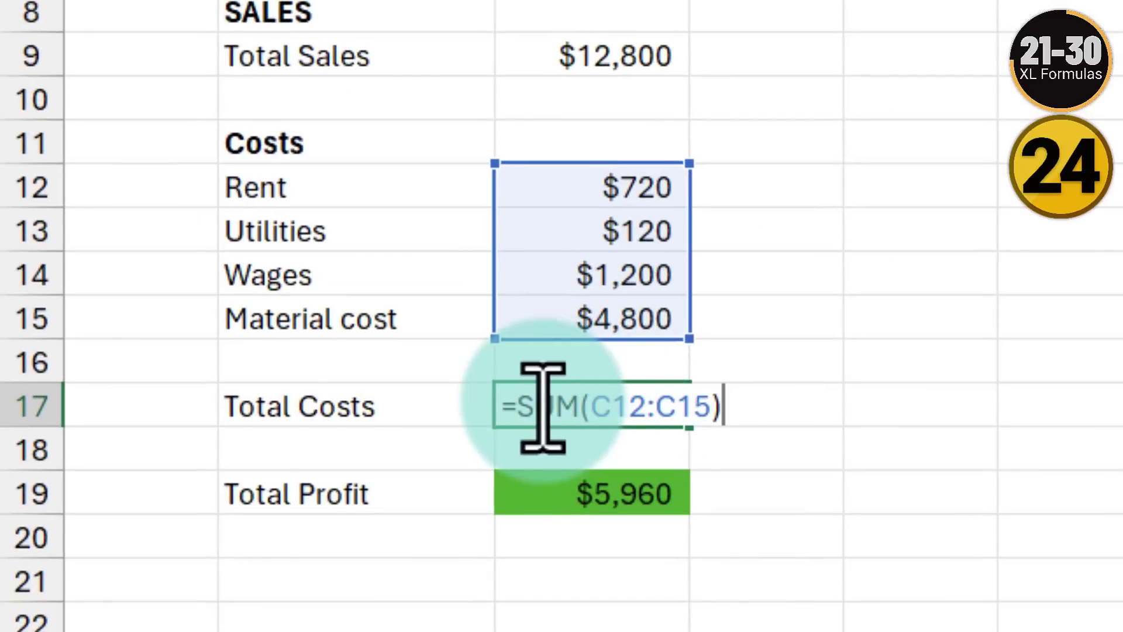
{"action": "left_click_drag", "start_coordinate": [727, 402], "coordinate": [513, 445]}
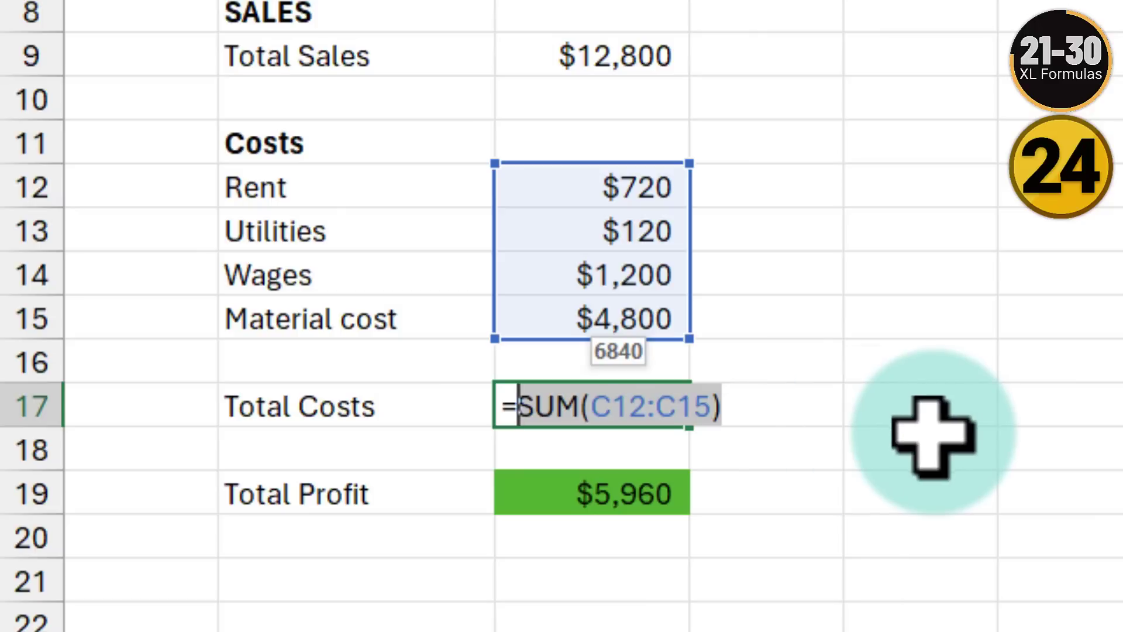
{"action": "key", "text": "ctrl+equal"}
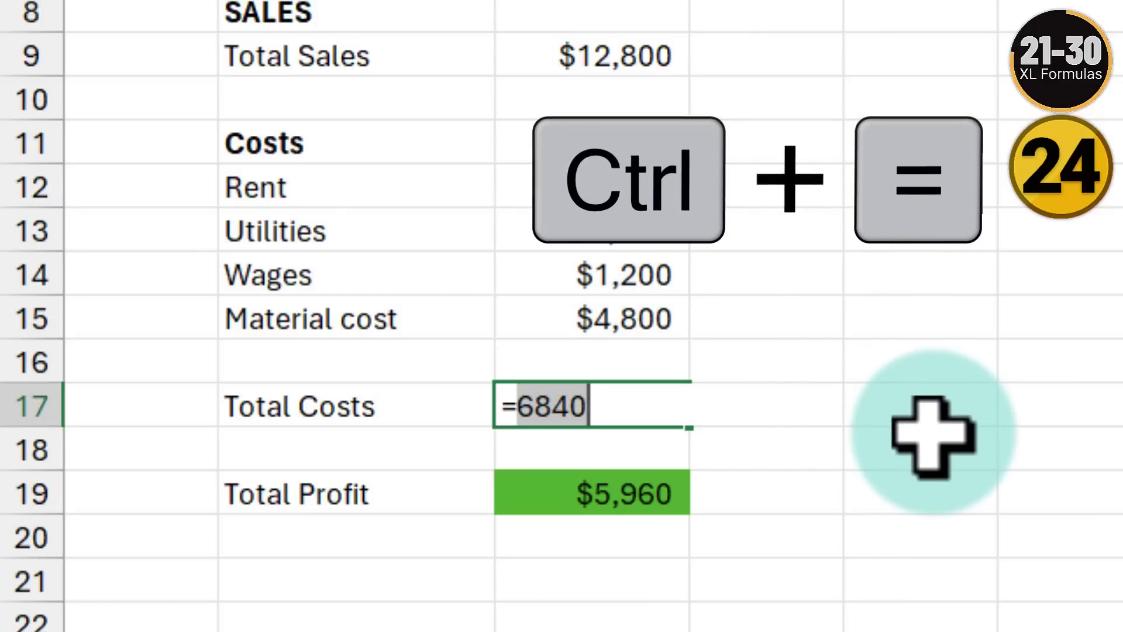
{"action": "key", "text": "F9"}
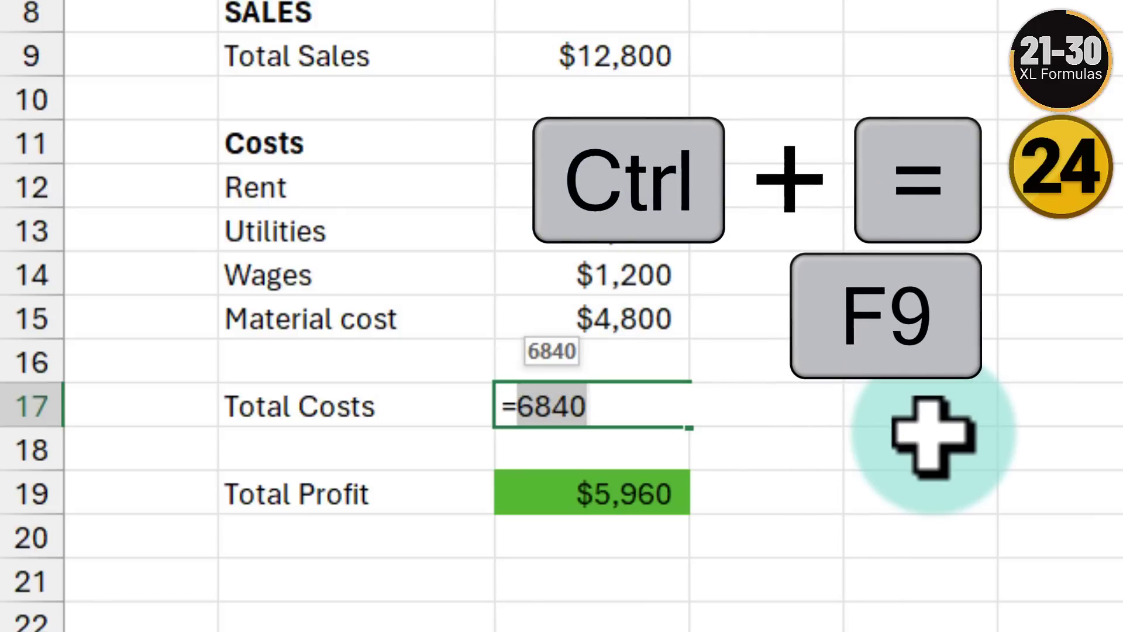
{"action": "key", "text": "ctrl+z"}
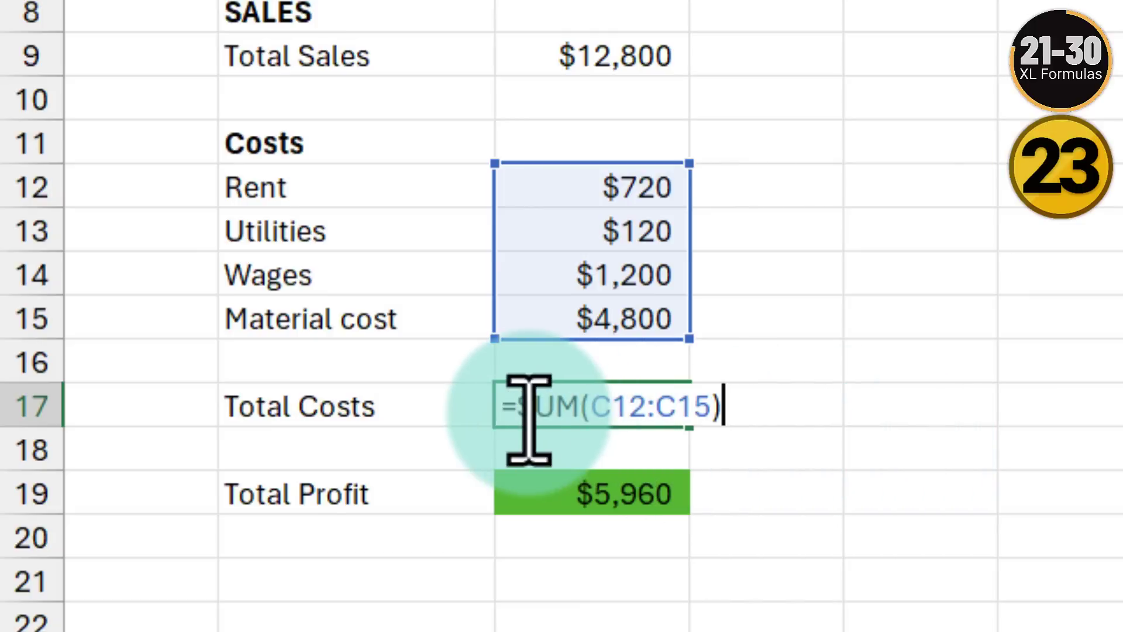
{"action": "left_click_drag", "start_coordinate": [518, 407], "coordinate": [724, 413]}
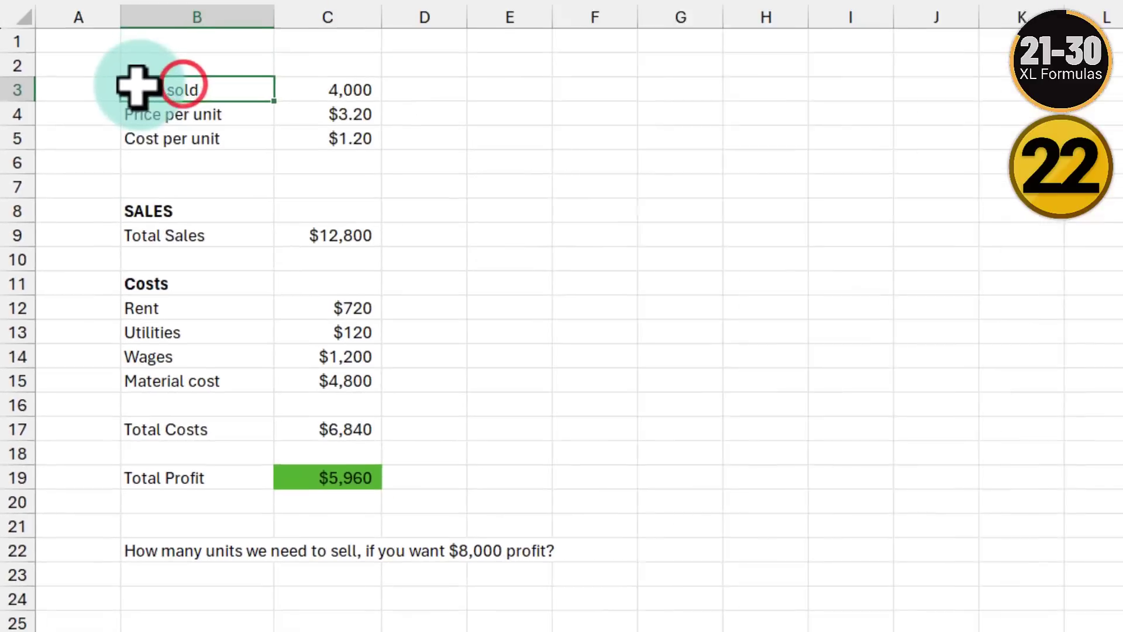
Review the profit model in B3:C19 and the question in B22, and open Goal Seek for the Total Profit cell C19.
{"action": "left_click_drag", "start_coordinate": [137, 87], "coordinate": [345, 486]}
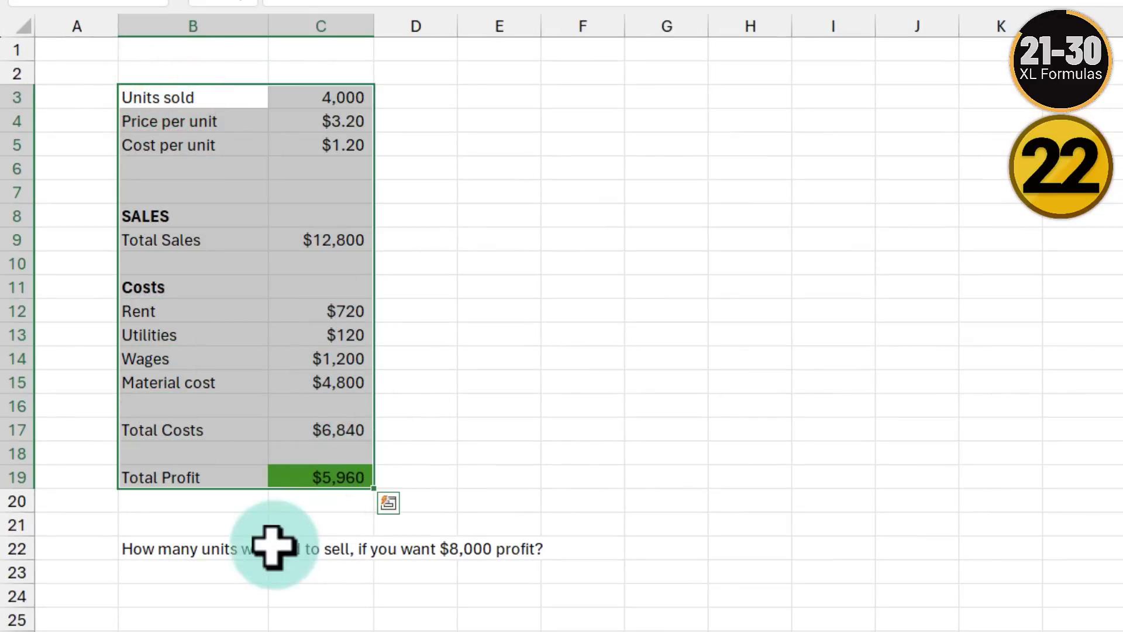
{"action": "left_click", "coordinate": [186, 556]}
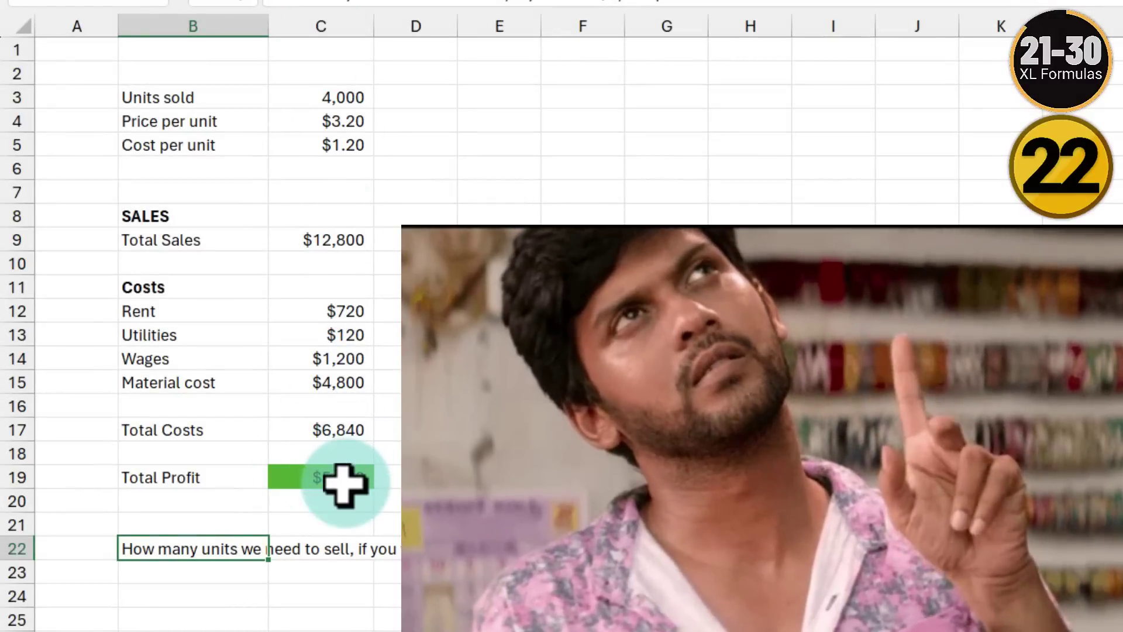
{"action": "left_click", "coordinate": [338, 476]}
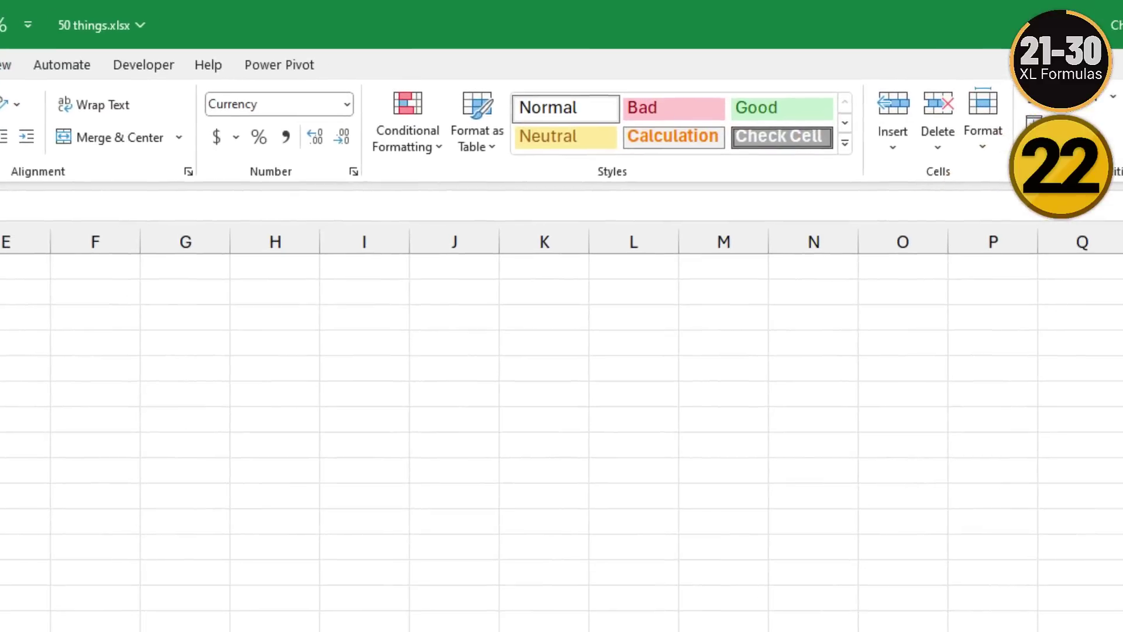
{"action": "left_click", "coordinate": [1, 65]}
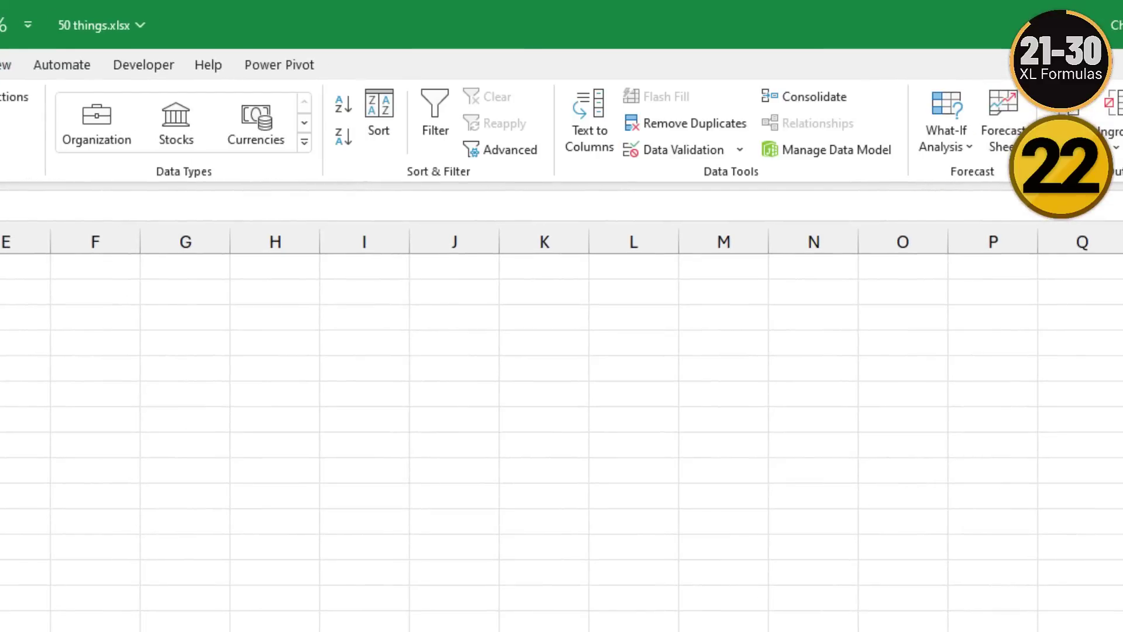
{"action": "left_click", "coordinate": [944, 142]}
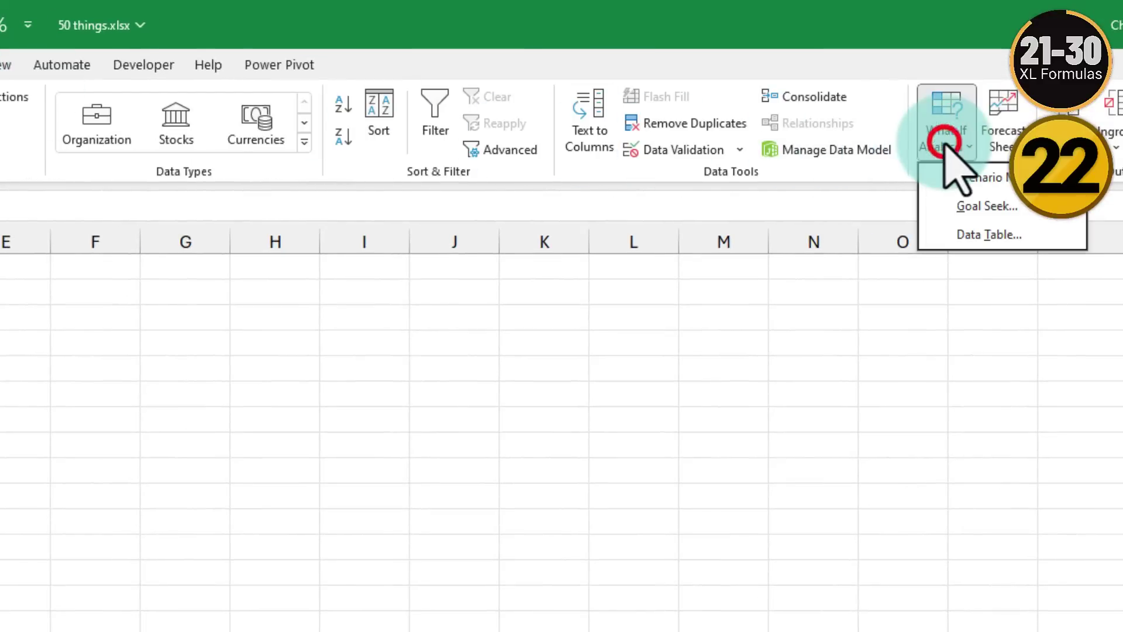
{"action": "left_click", "coordinate": [971, 207]}
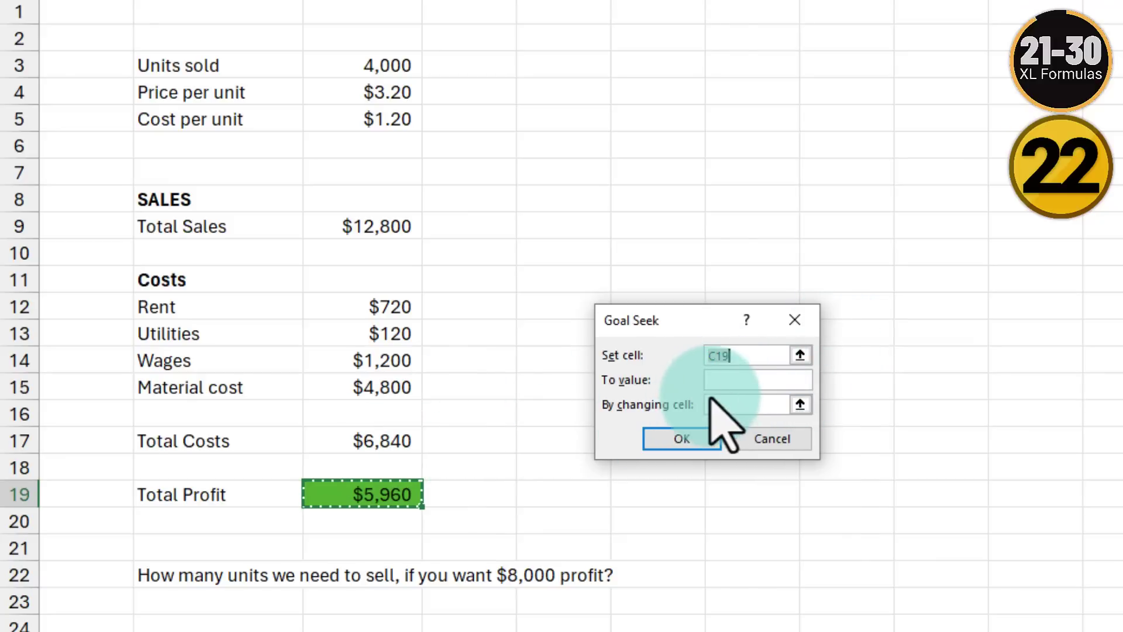
Run Goal Seek to bring Total Profit to 8000 by changing Units sold in C3, and keep the solution.
{"action": "left_click", "coordinate": [719, 378]}
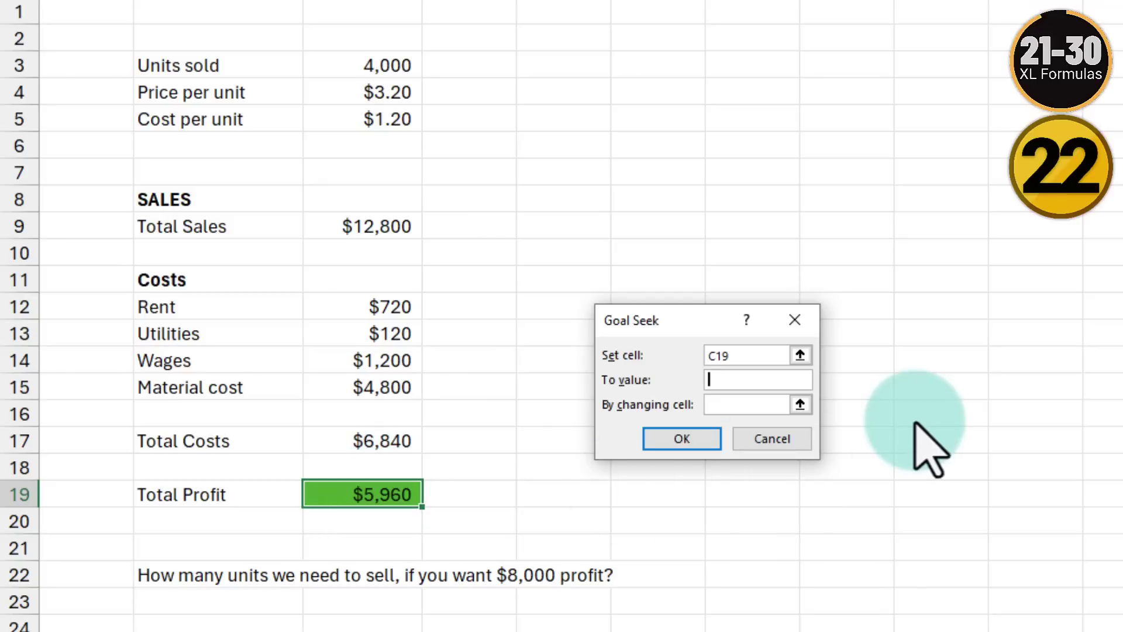
{"action": "type", "text": "8000"}
{"action": "key", "text": "Tab"}
{"action": "left_click", "coordinate": [387, 61]}
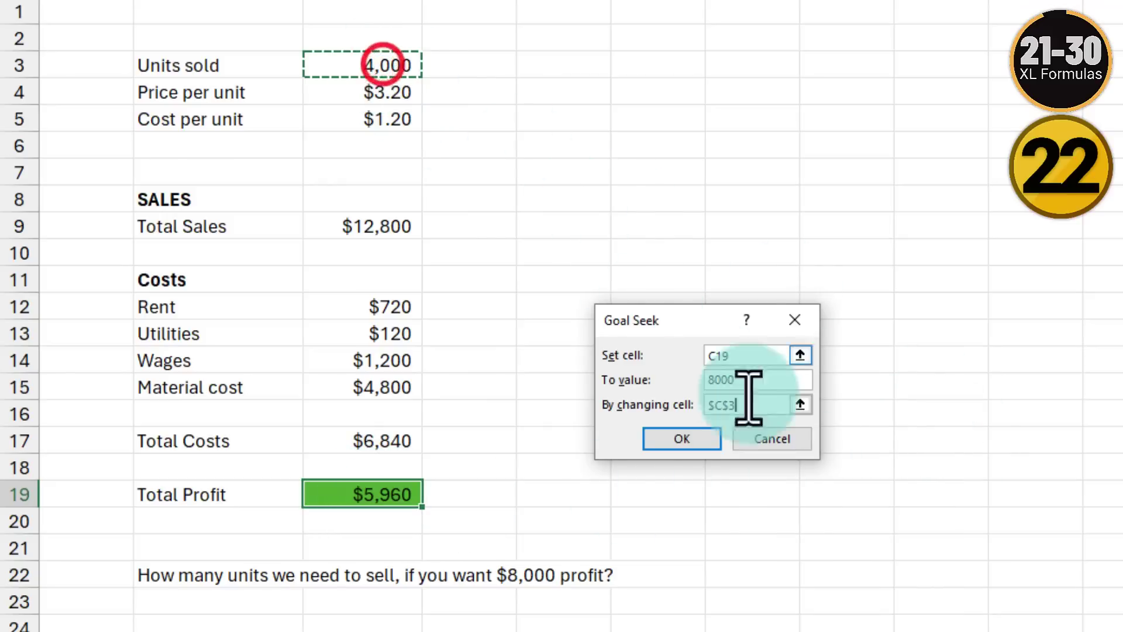
{"action": "left_click", "coordinate": [682, 439]}
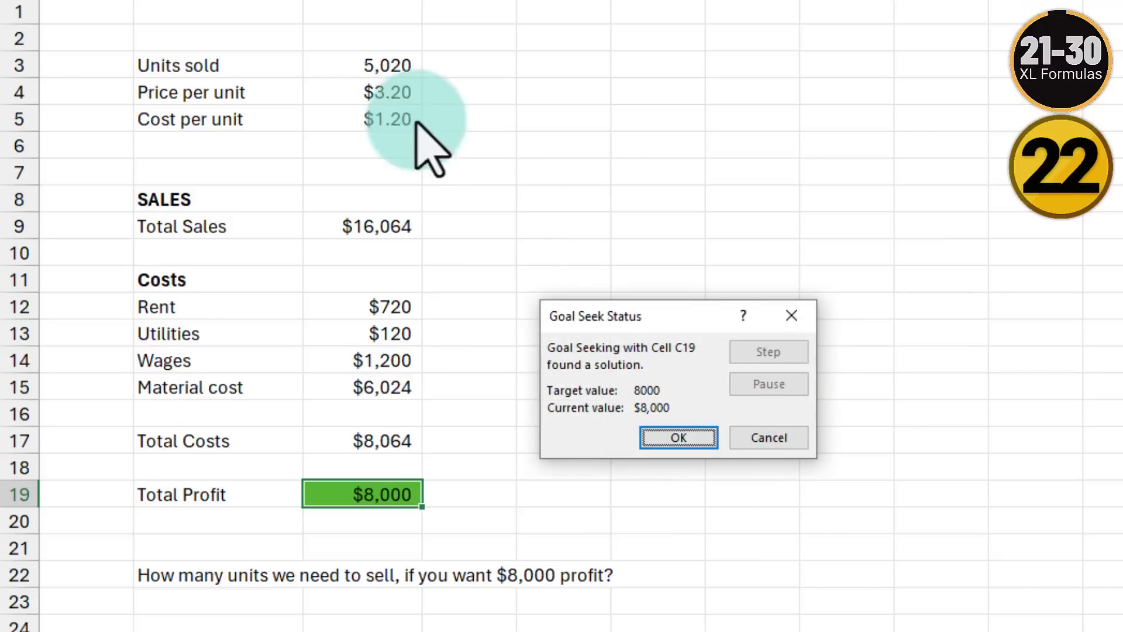
{"action": "left_click", "coordinate": [679, 437]}
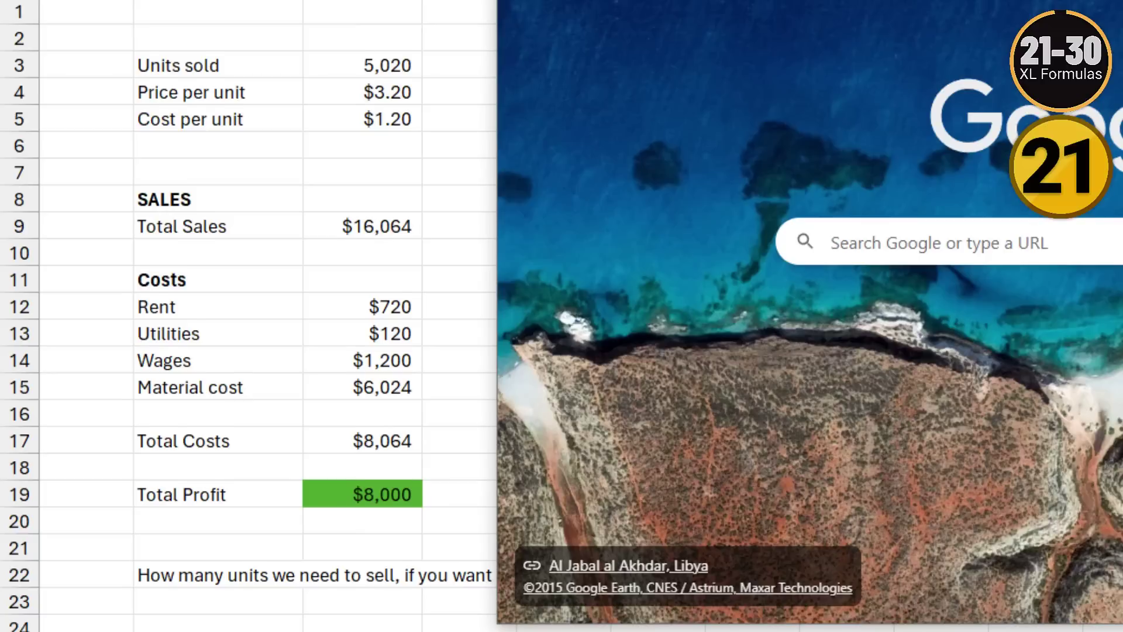
In the Chrome browser, go to excel.new and pick a Microsoft account to sign in with.
{"action": "left_click", "coordinate": [286, 50]}
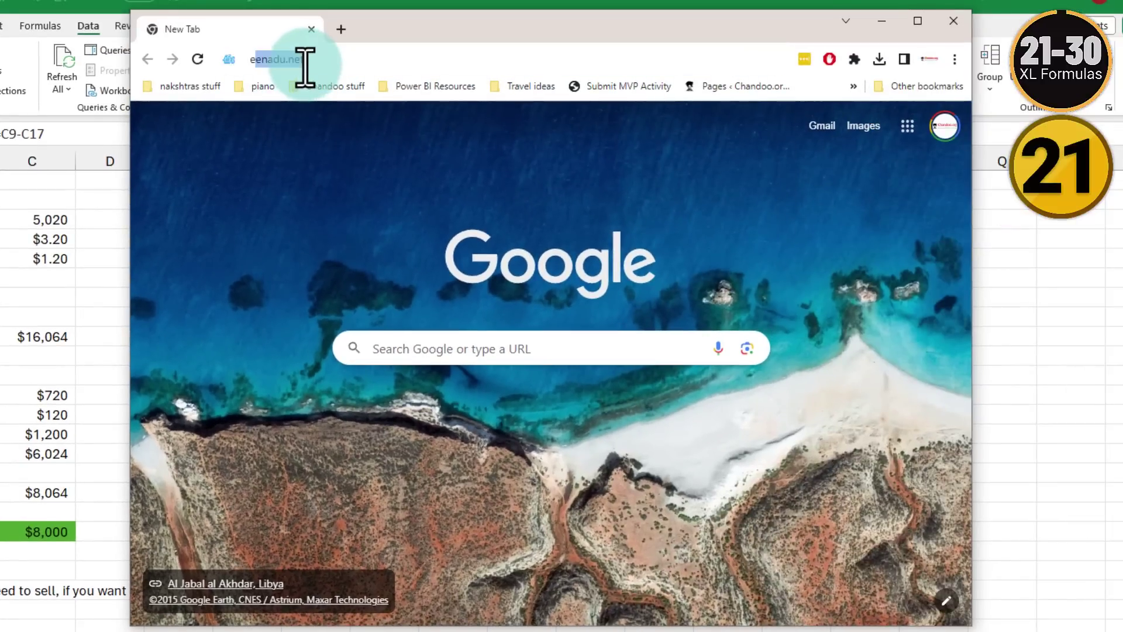
{"action": "type", "text": "excel.new"}
{"action": "key", "text": "Return"}
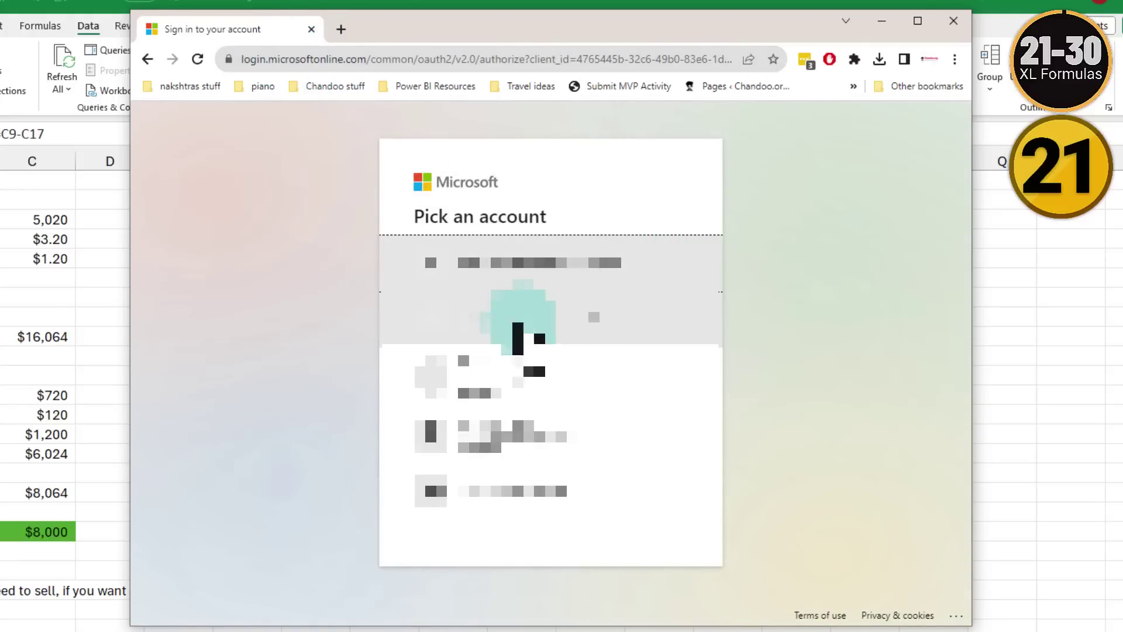
{"action": "left_click", "coordinate": [576, 262]}
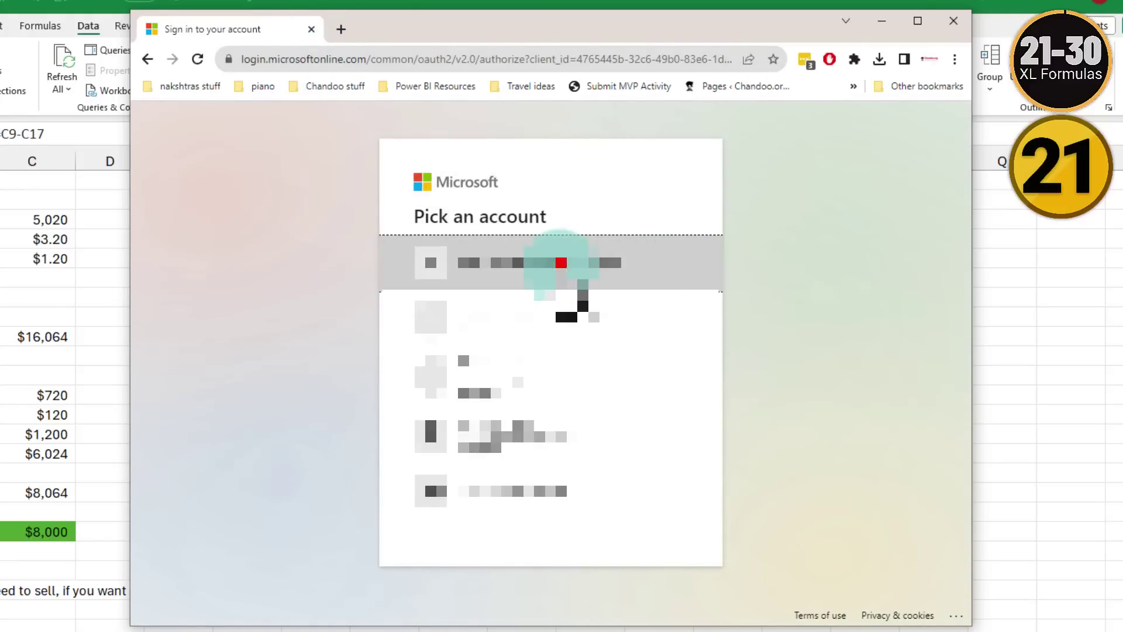
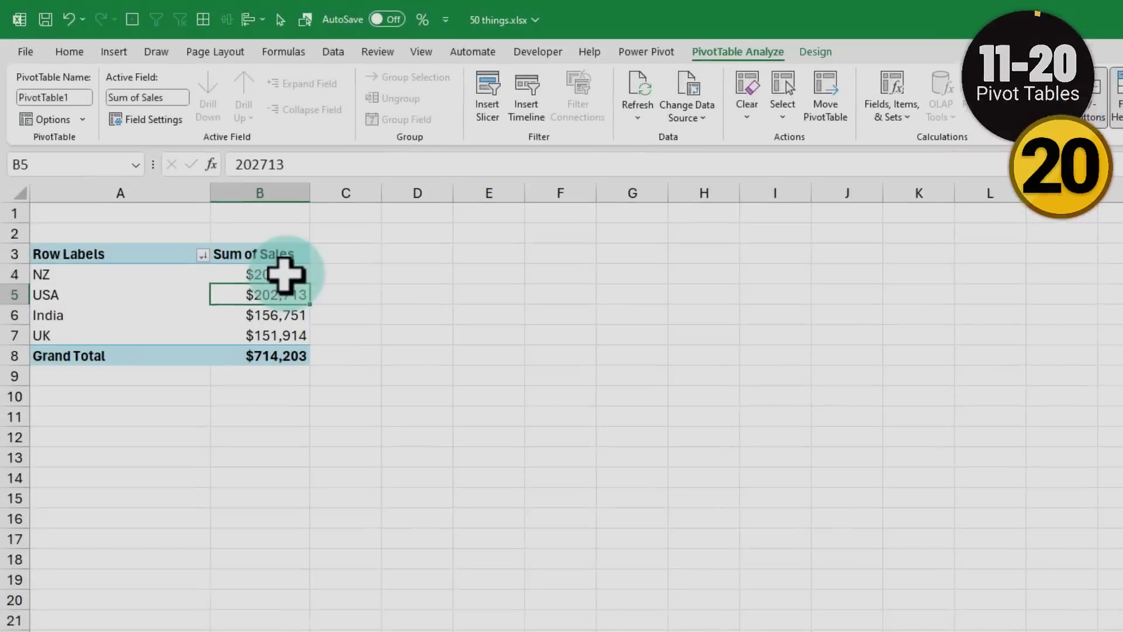
Drill down into the USA Sum of Sales value in the pivot table and look through its underlying records.
{"action": "left_click", "coordinate": [213, 197]}
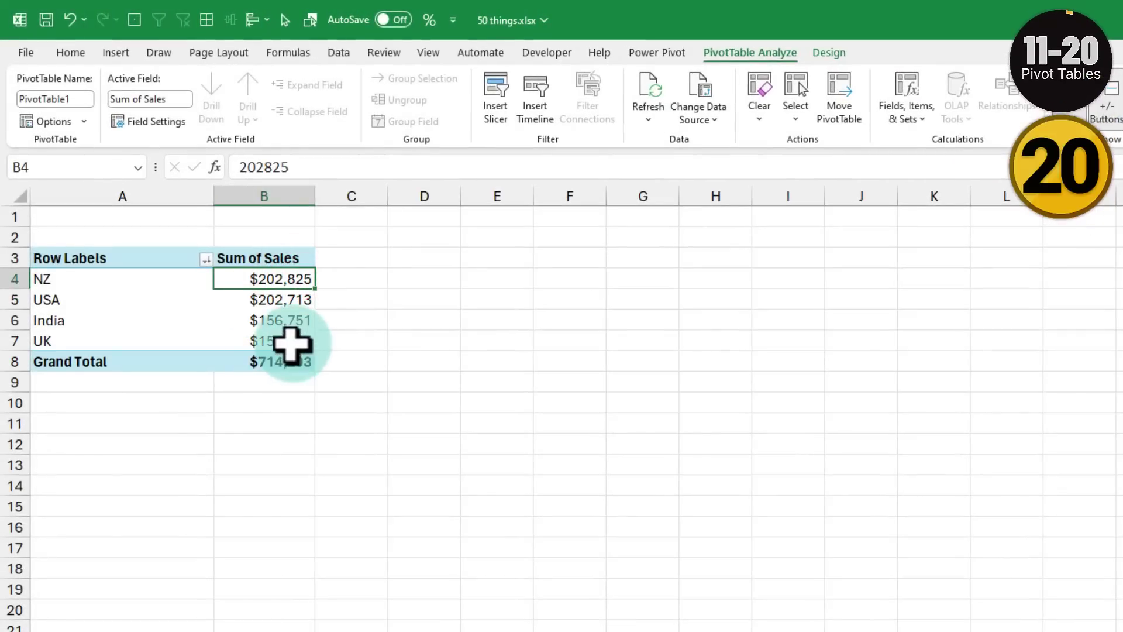
{"action": "left_click", "coordinate": [280, 295]}
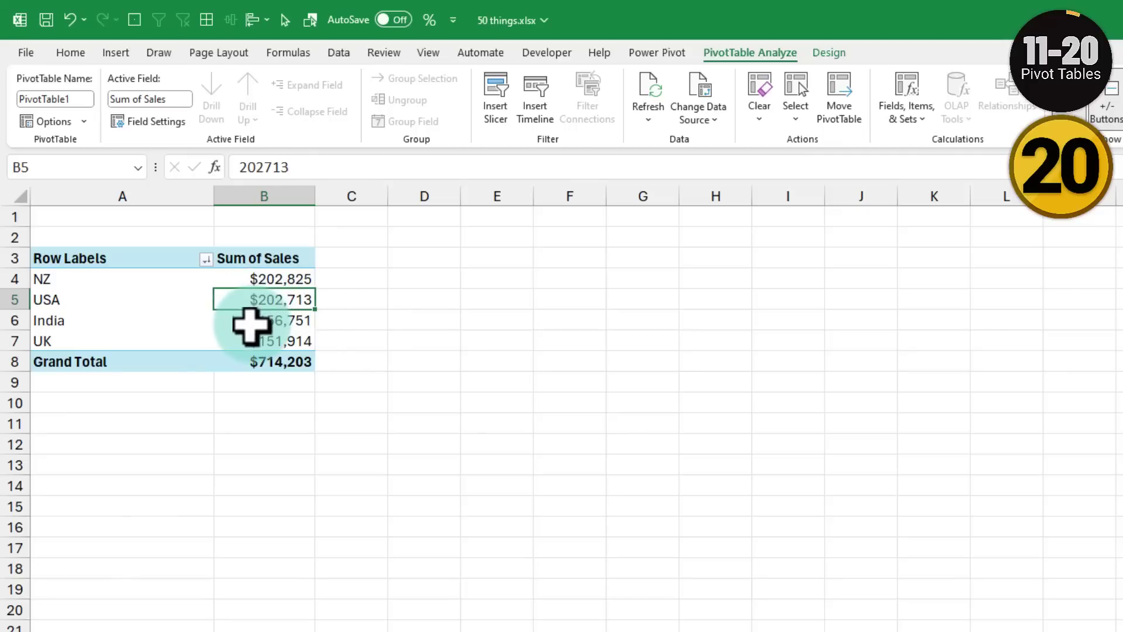
{"action": "double_click", "coordinate": [276, 299]}
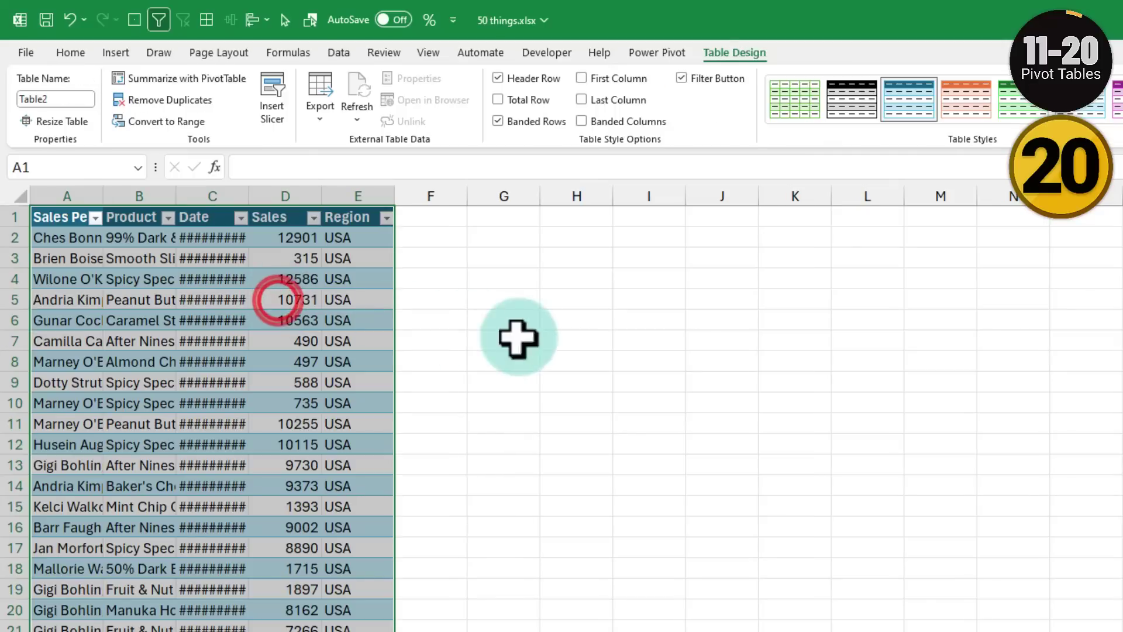
{"action": "scroll", "coordinate": [202, 477], "scroll_direction": "down", "scroll_amount": 6}
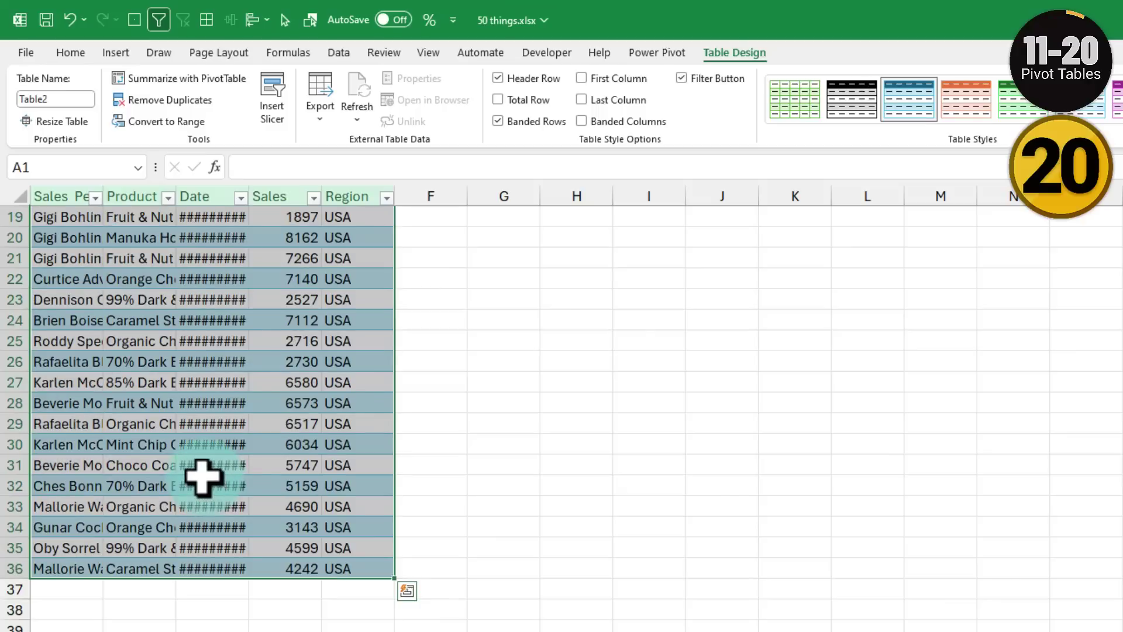
{"action": "scroll", "coordinate": [201, 477], "scroll_direction": "up", "scroll_amount": 6}
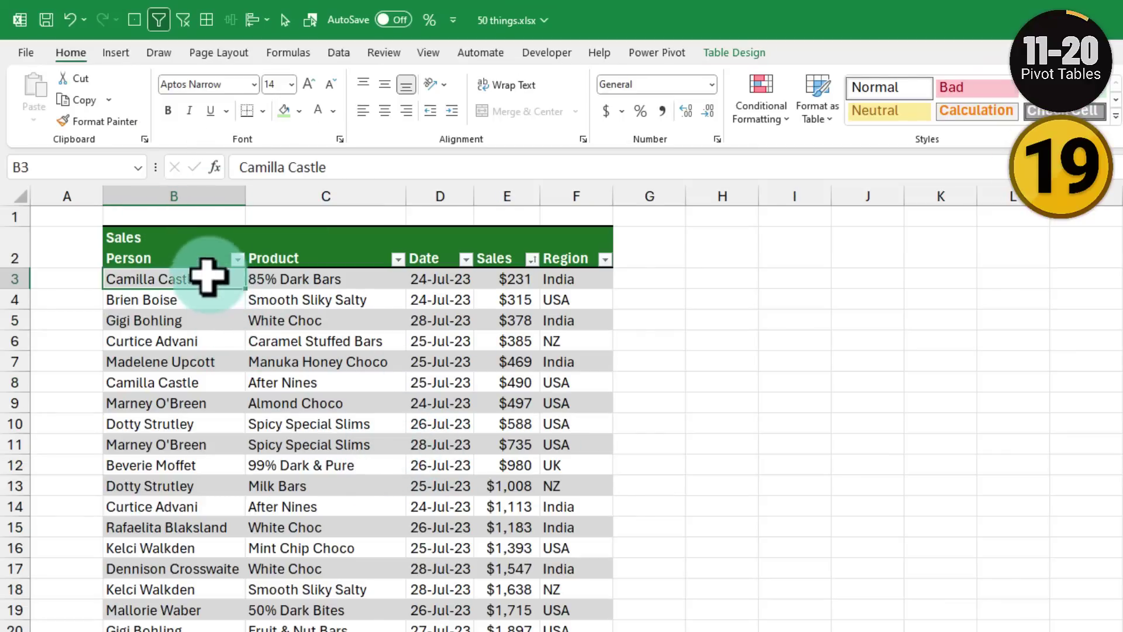
Select the sales data, browse the Recommended PivotTables, and choose 'Sales' by 'Sales Person' for insertion on an existing sheet.
{"action": "key", "text": "ctrl+shift+End"}
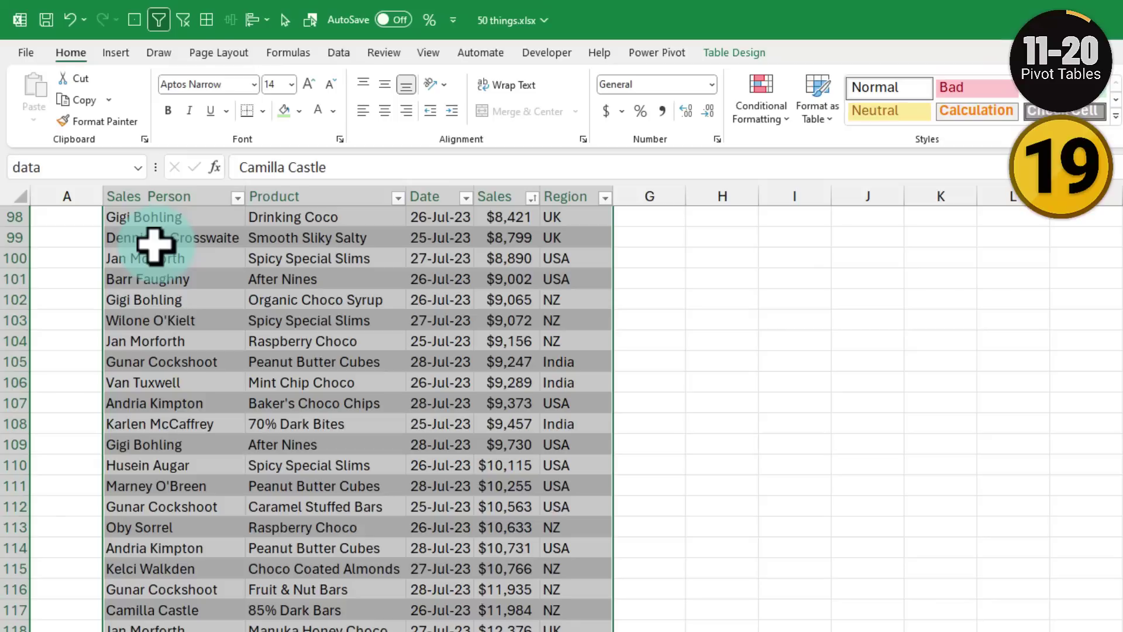
{"action": "left_click", "coordinate": [115, 52]}
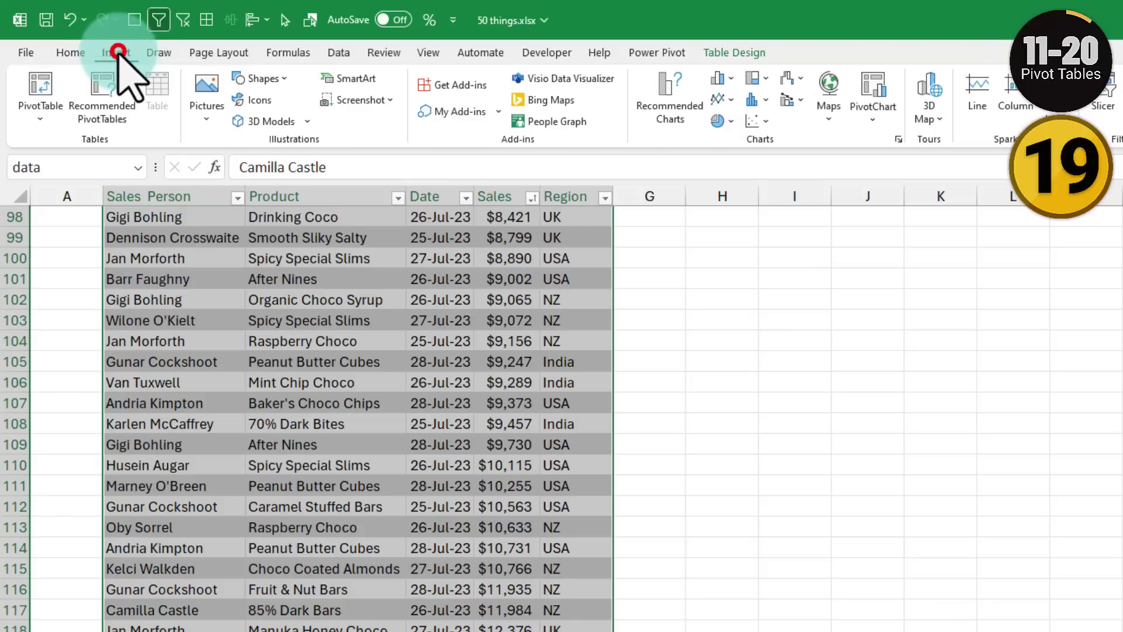
{"action": "left_click", "coordinate": [117, 111]}
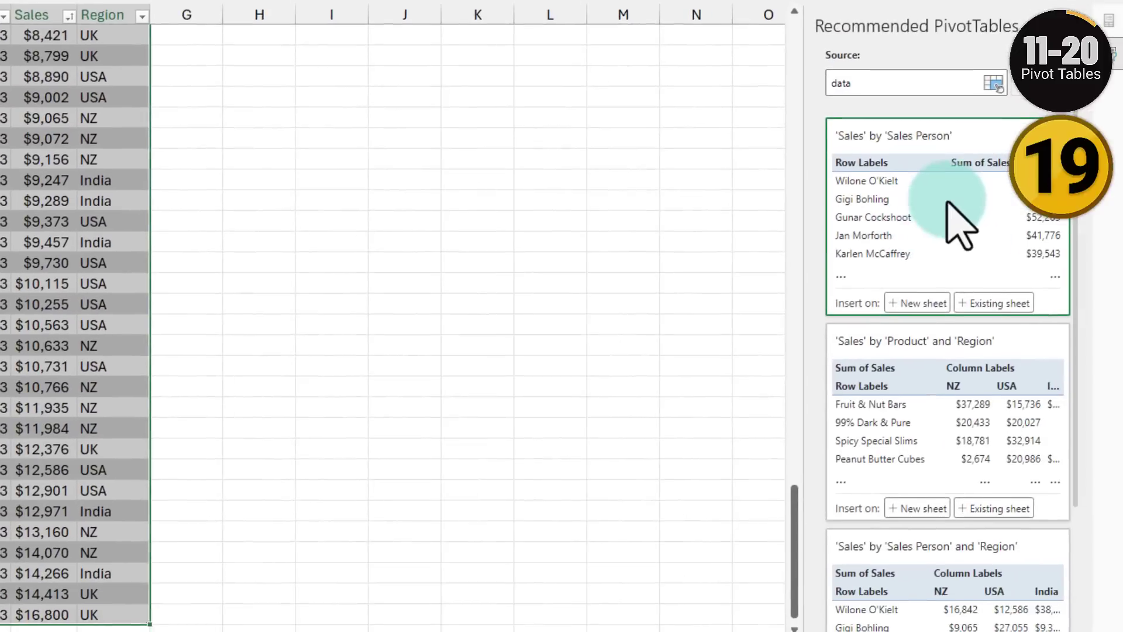
{"action": "scroll", "coordinate": [962, 246], "scroll_direction": "down", "scroll_amount": 3}
{"action": "left_click", "coordinate": [965, 263]}
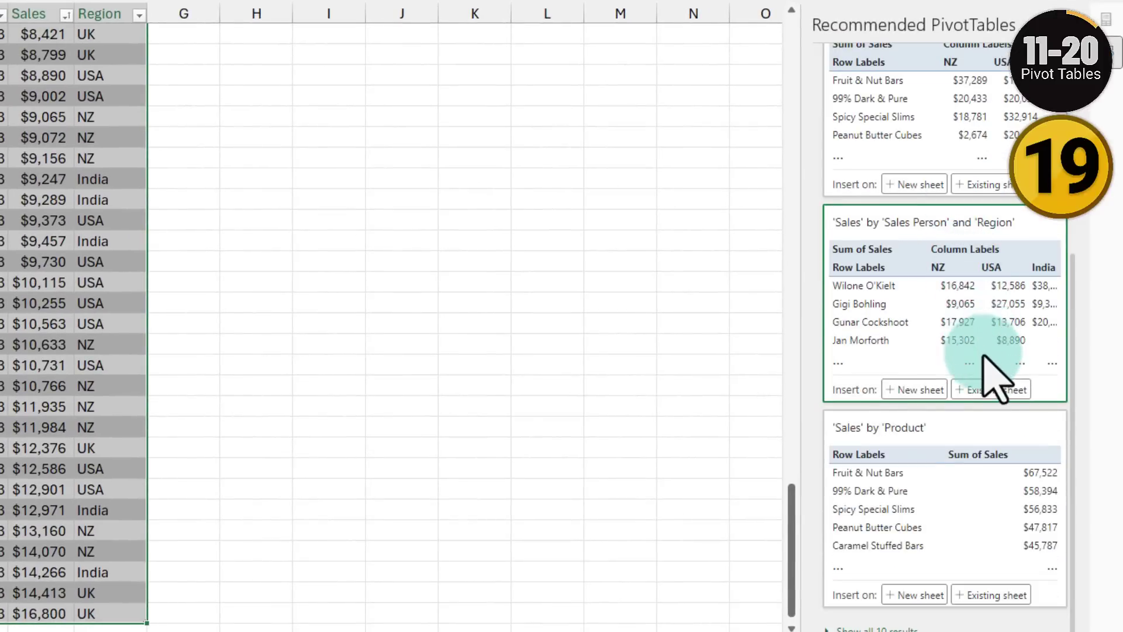
{"action": "scroll", "coordinate": [1002, 406], "scroll_direction": "up", "scroll_amount": 5}
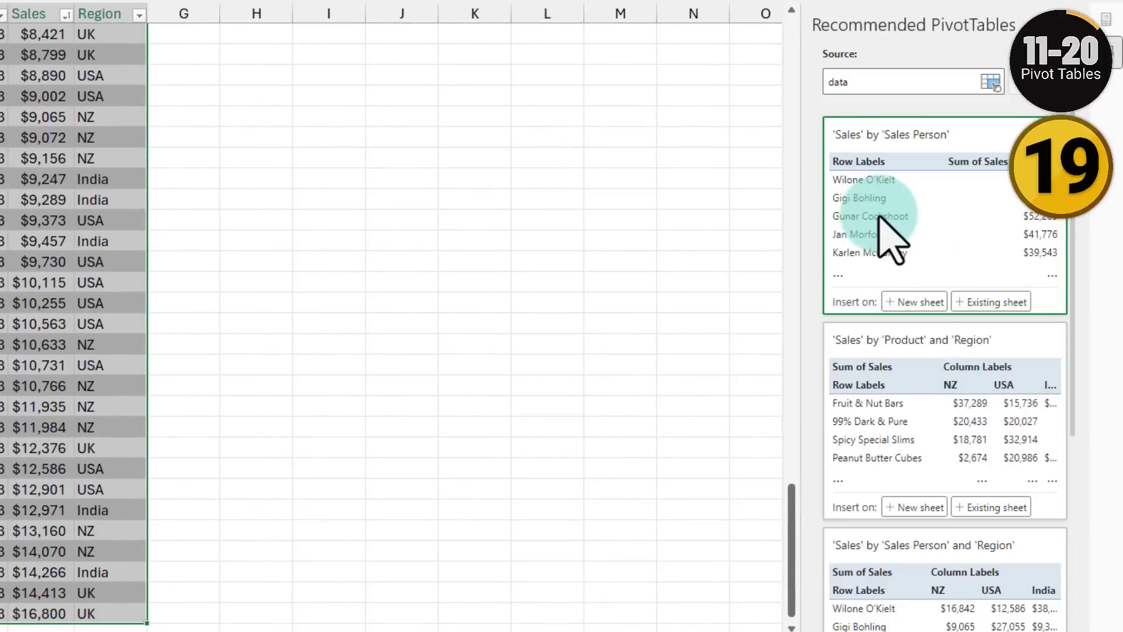
{"action": "left_click", "coordinate": [975, 303]}
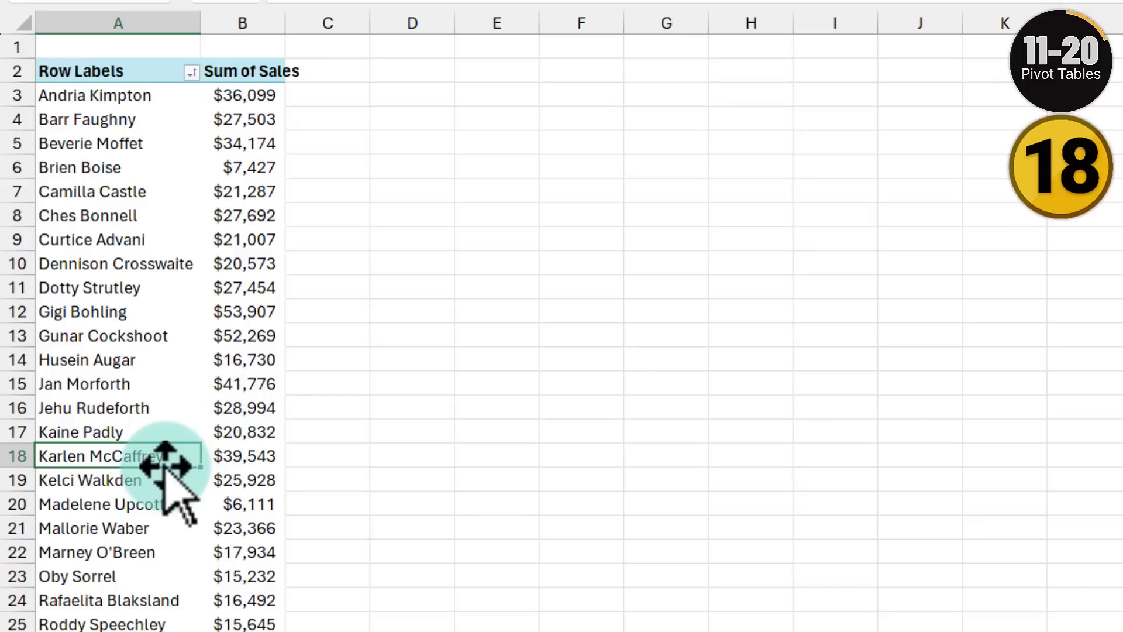
Move the sales person in A18 of the pivot table up to the first row below the header.
{"action": "left_click_drag", "start_coordinate": [165, 465], "coordinate": [149, 93]}
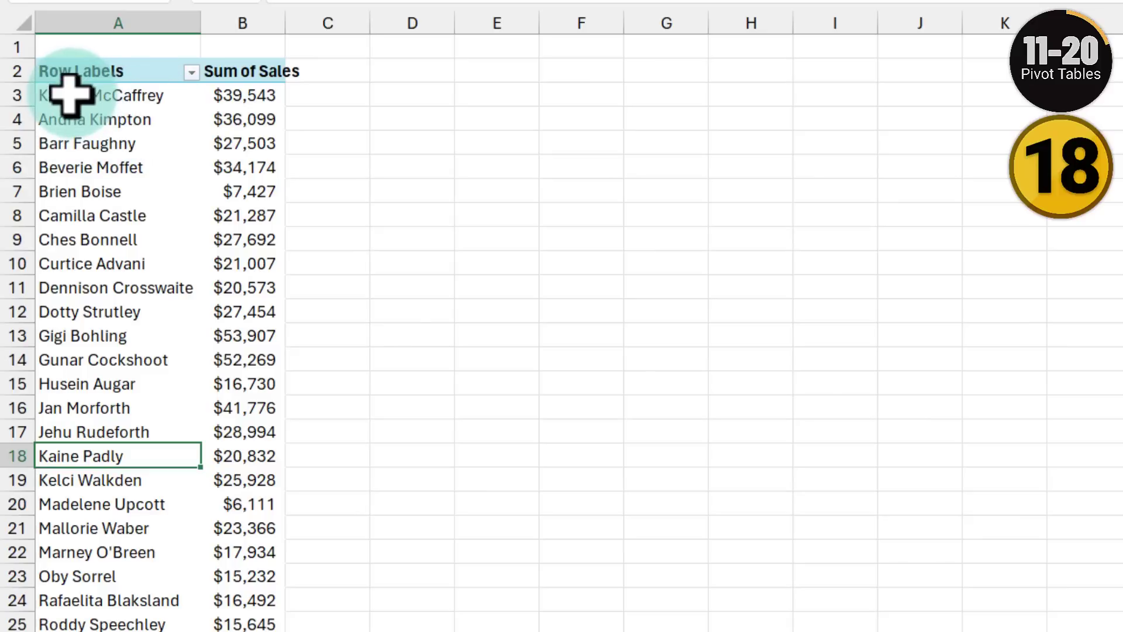
{"action": "left_click_drag", "start_coordinate": [70, 93], "coordinate": [218, 95]}
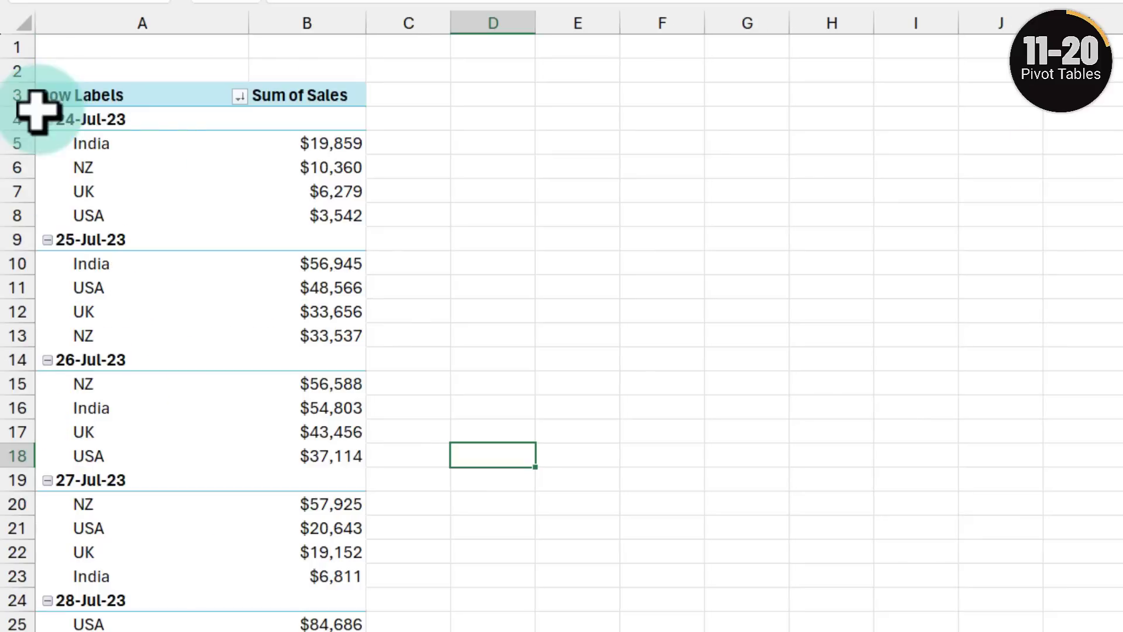
Hide the expand/collapse buttons beside the dates in the pivot table and select the pivot table's cells starting from A3.
{"action": "left_click_drag", "start_coordinate": [133, 151], "coordinate": [130, 211]}
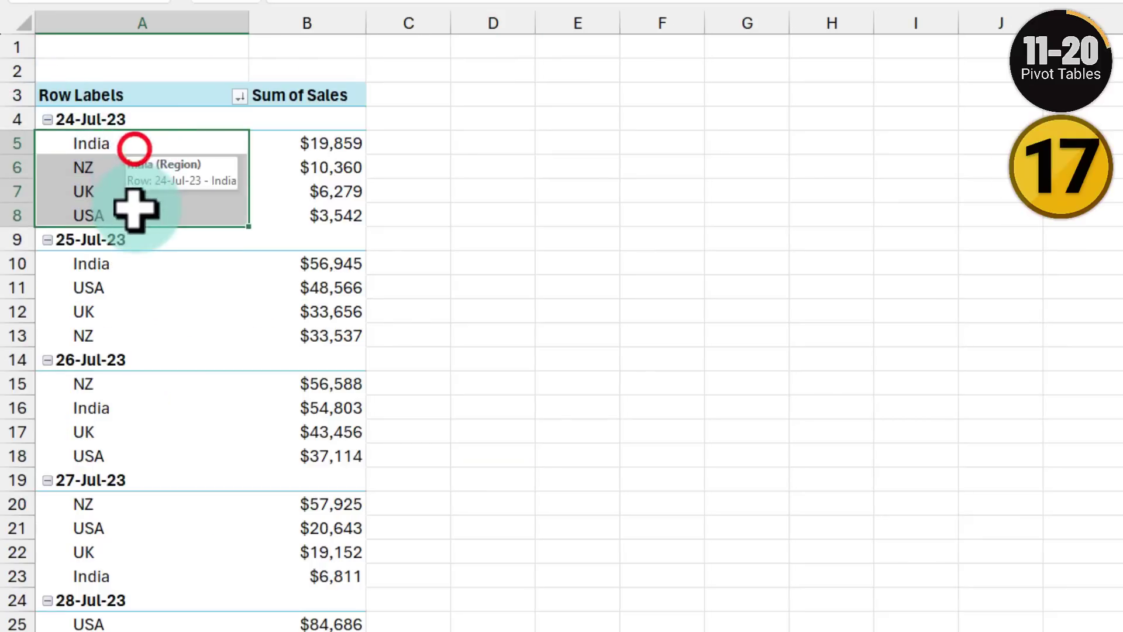
{"action": "left_click", "coordinate": [74, 116]}
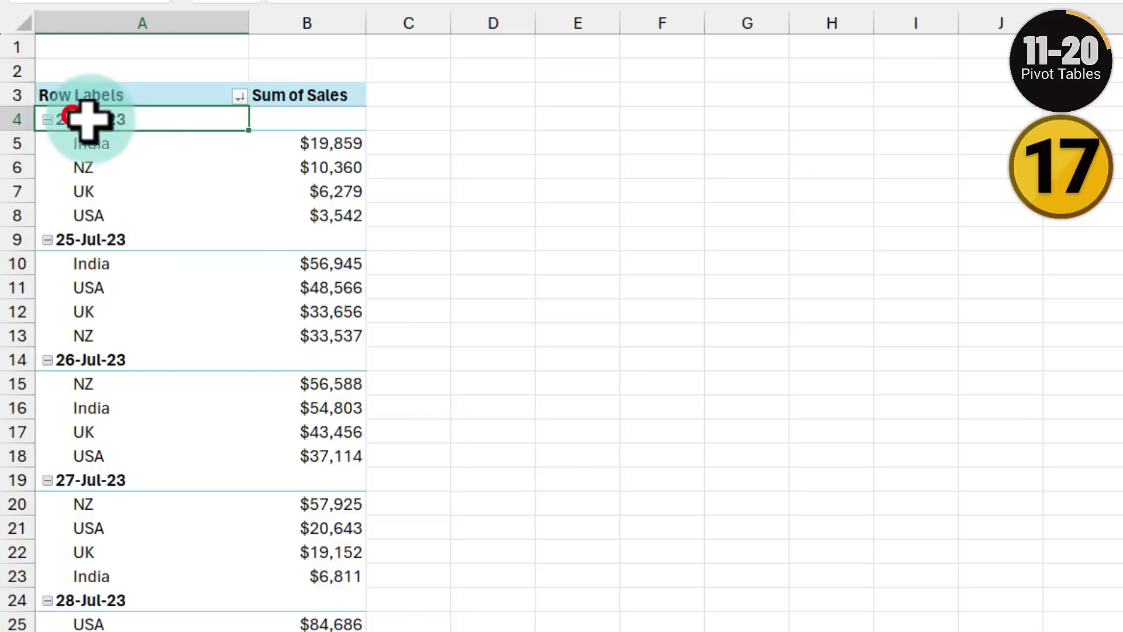
{"action": "left_click", "coordinate": [45, 118]}
{"action": "left_click", "coordinate": [44, 119]}
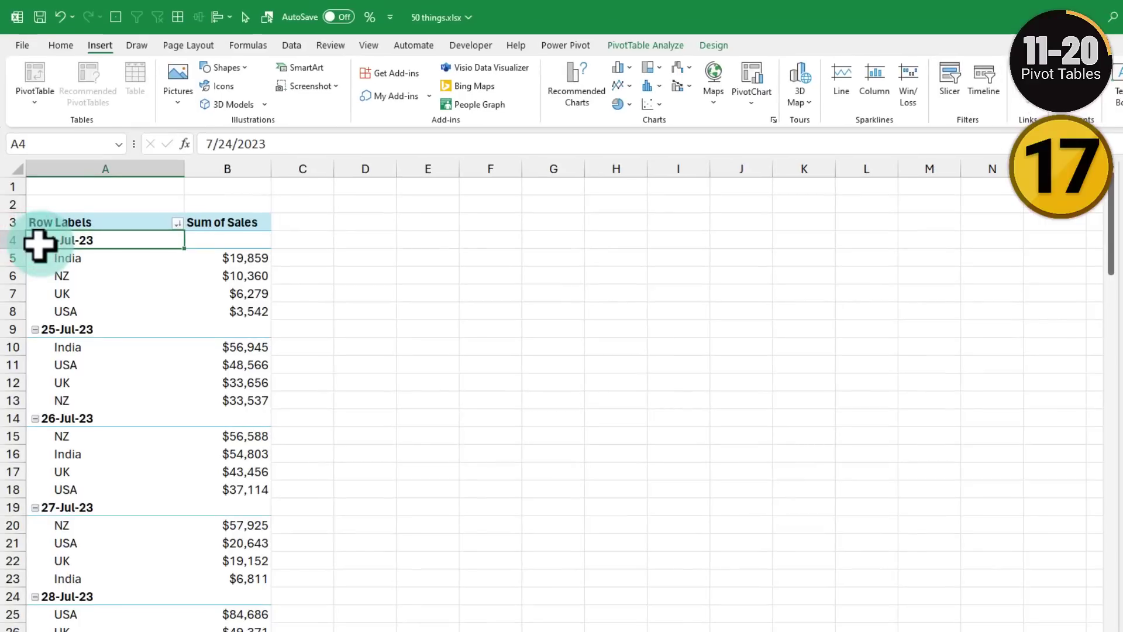
{"action": "left_click", "coordinate": [656, 45]}
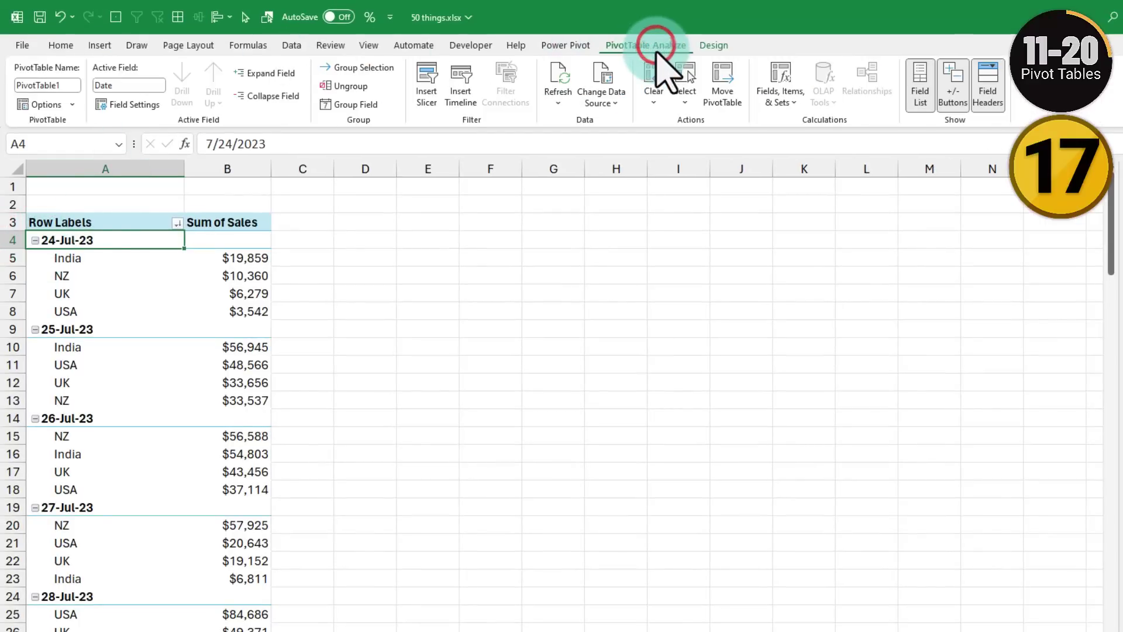
{"action": "left_click", "coordinate": [961, 96]}
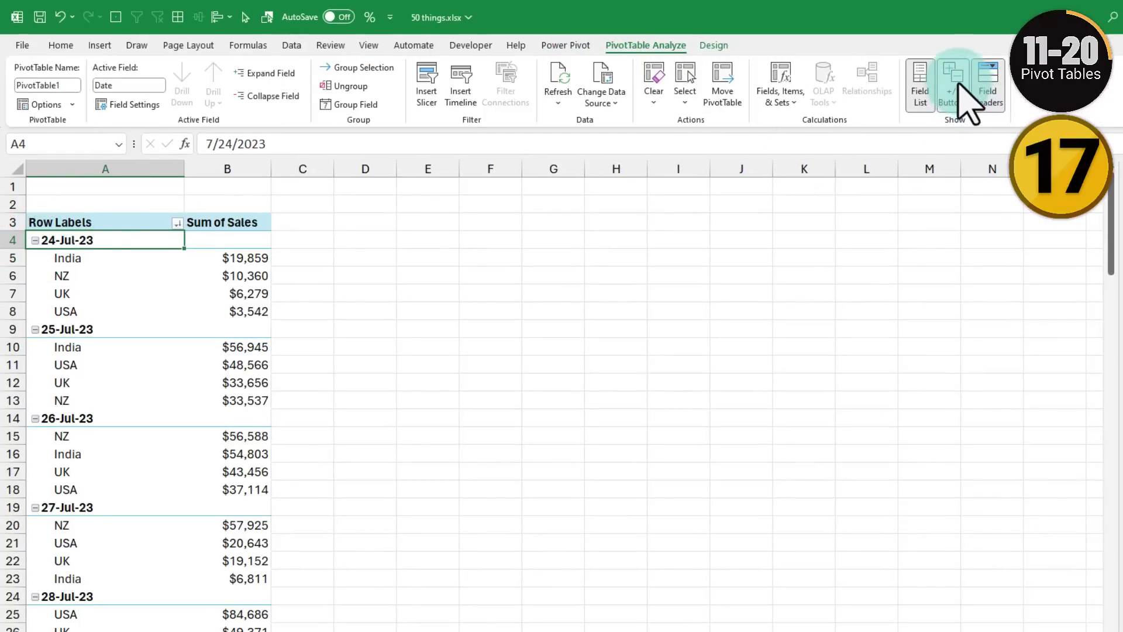
{"action": "left_click_drag", "start_coordinate": [76, 221], "coordinate": [234, 622]}
{"action": "scroll", "coordinate": [228, 614], "scroll_direction": "down", "scroll_amount": 2}
{"action": "scroll", "coordinate": [228, 613], "scroll_direction": "up", "scroll_amount": 2}
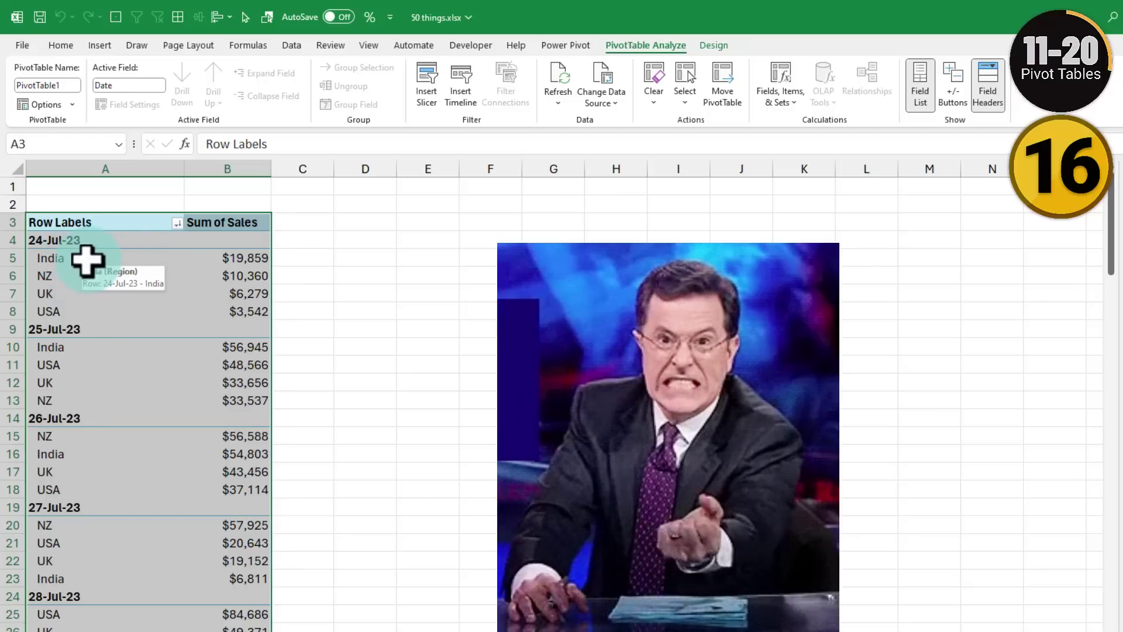
Move the Region field from Rows to Filters and generate a separate report filter page for each Region.
{"action": "left_click", "coordinate": [95, 258]}
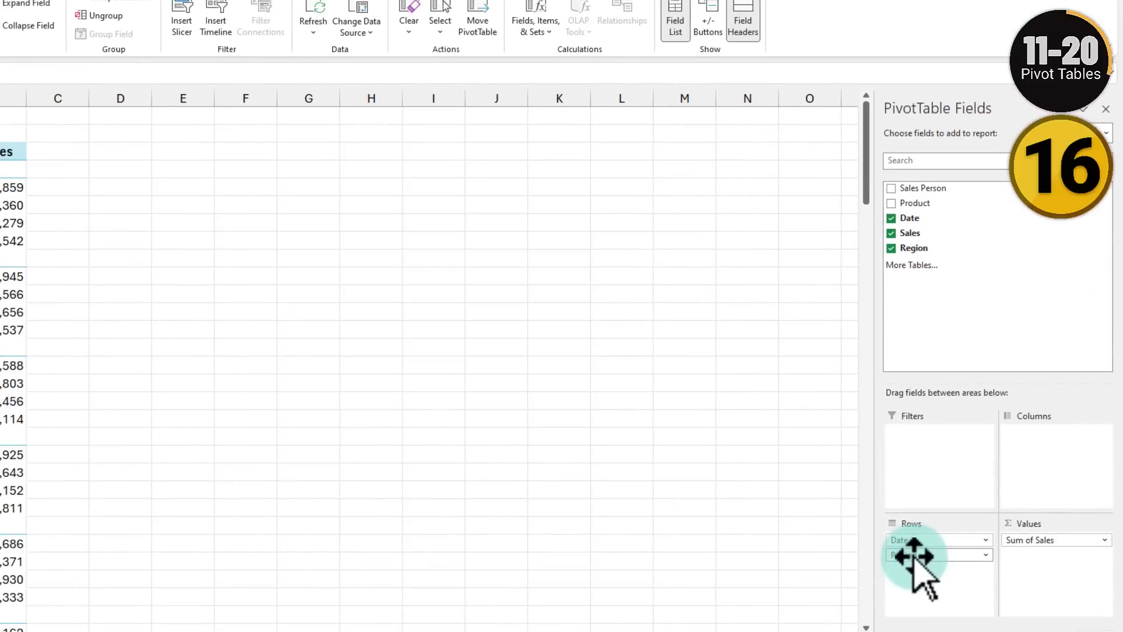
{"action": "left_click_drag", "start_coordinate": [914, 555], "coordinate": [954, 471]}
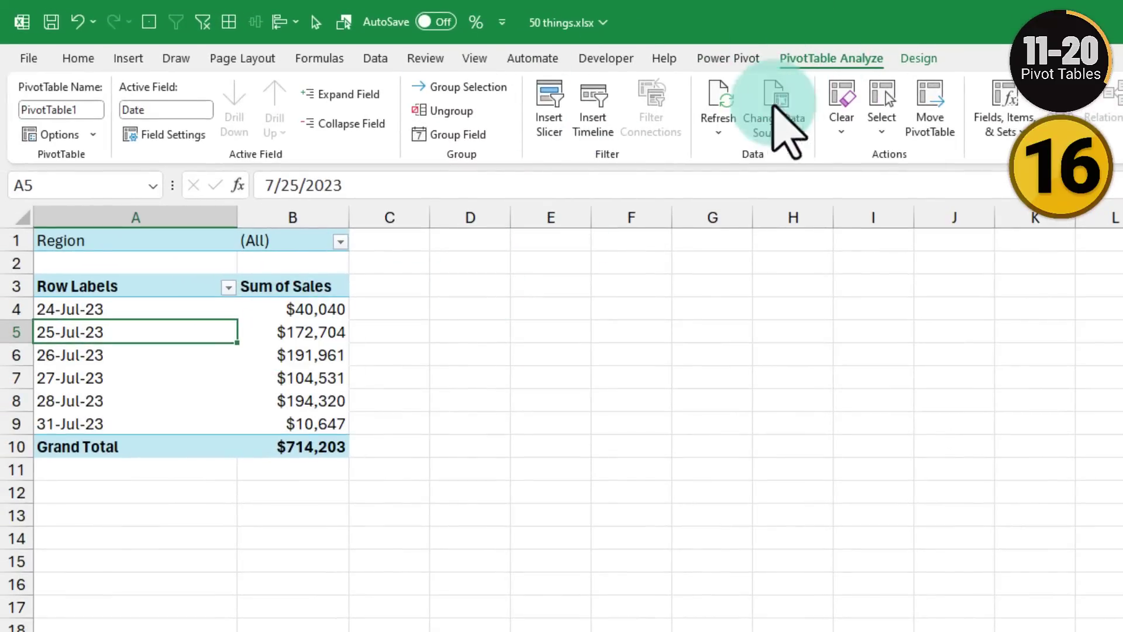
{"action": "left_click", "coordinate": [94, 136]}
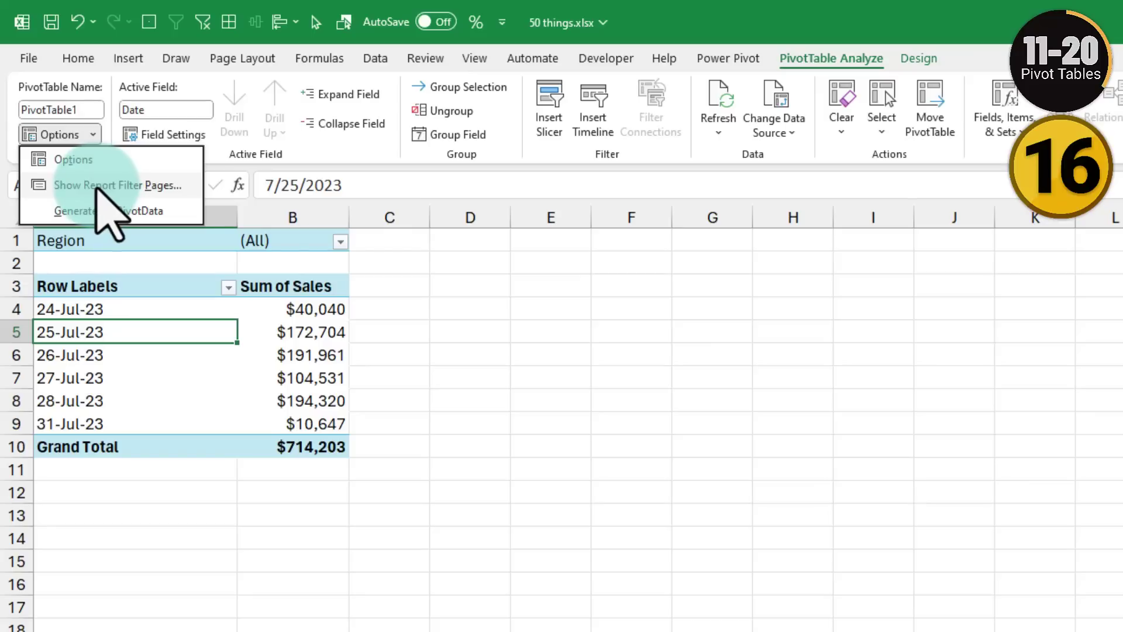
{"action": "left_click", "coordinate": [103, 184]}
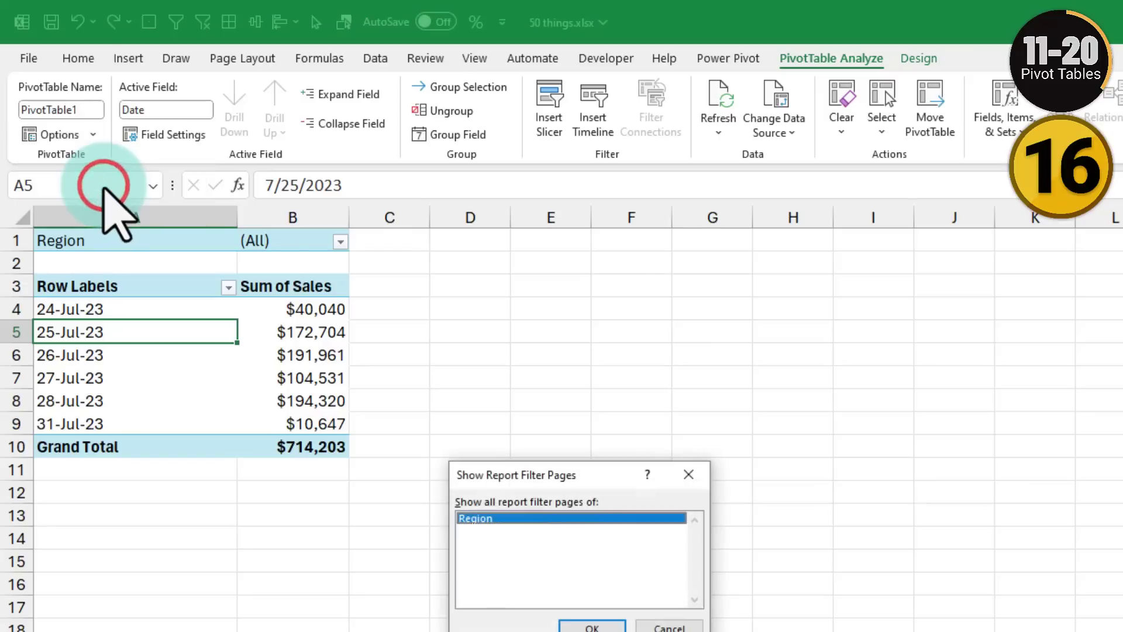
{"action": "left_click", "coordinate": [592, 624]}
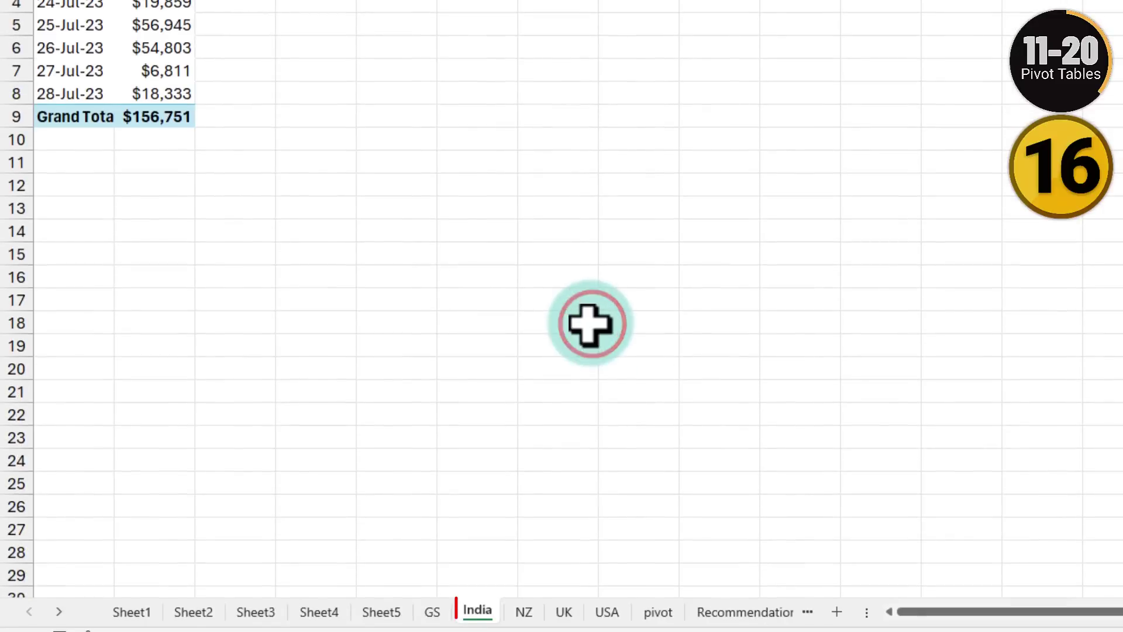
Look through the NZ, UK and USA report sheets and return to the pivot sheet.
{"action": "left_click", "coordinate": [520, 613]}
{"action": "left_click", "coordinate": [562, 614]}
{"action": "left_click", "coordinate": [608, 614]}
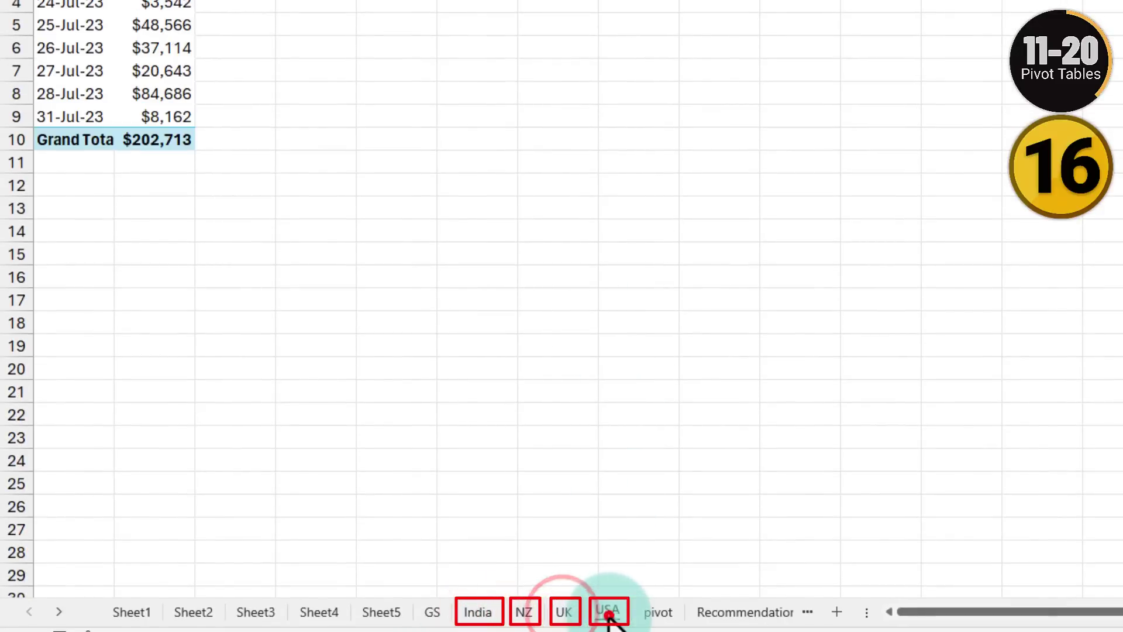
{"action": "left_click", "coordinate": [658, 612]}
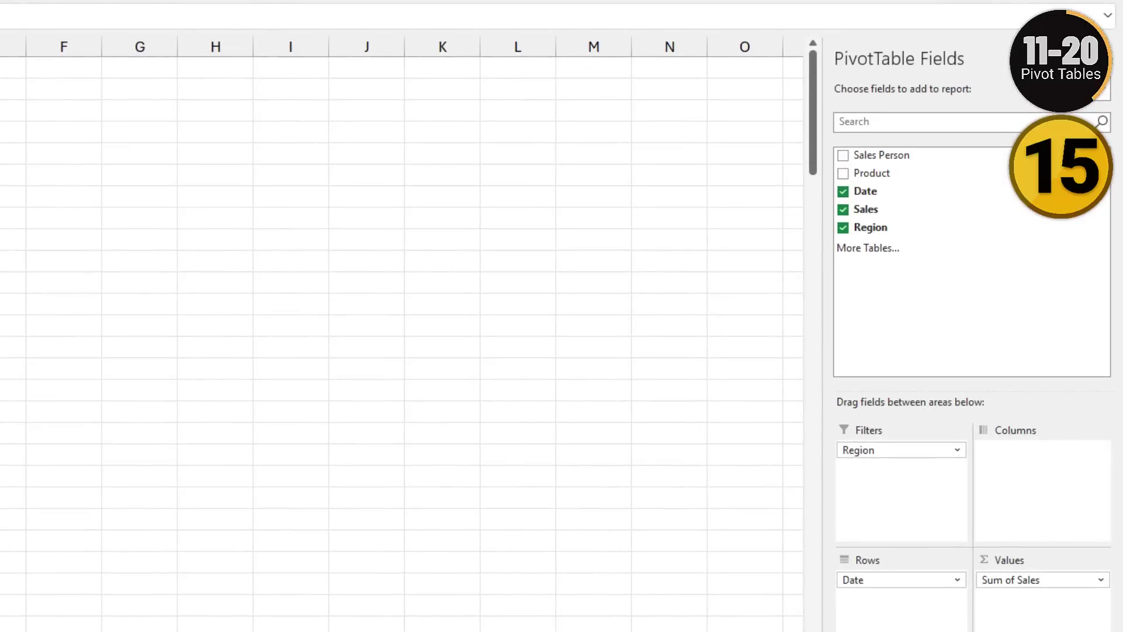
Remove Region from the pivot table's filters and add it as a slicer instead.
{"action": "left_click_drag", "start_coordinate": [870, 451], "coordinate": [890, 239]}
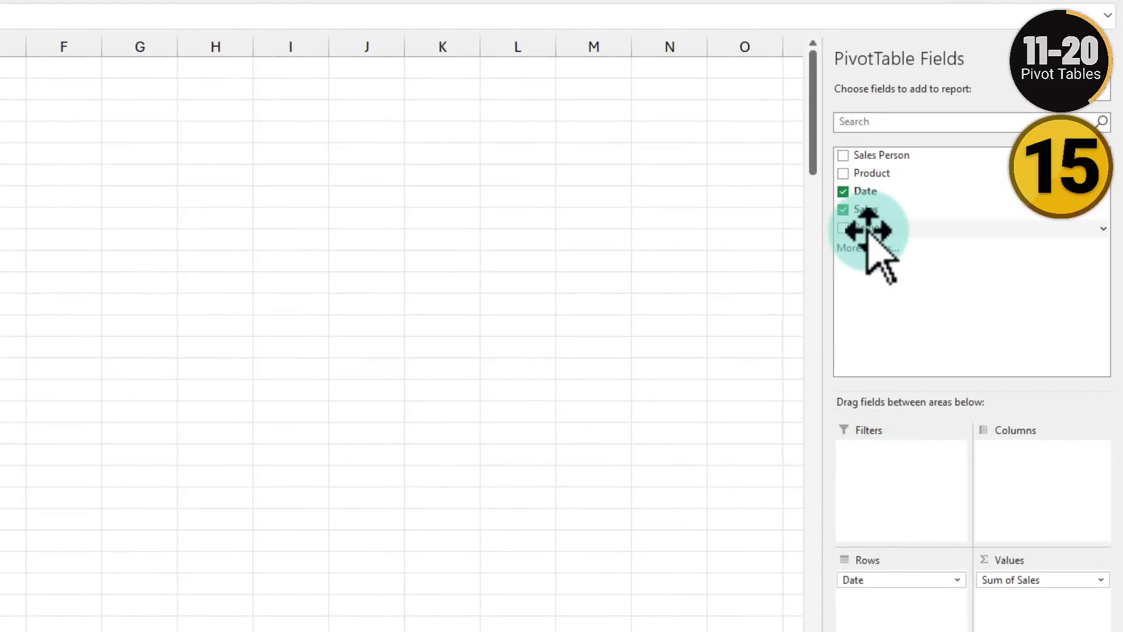
{"action": "right_click", "coordinate": [867, 228]}
{"action": "left_click", "coordinate": [914, 319]}
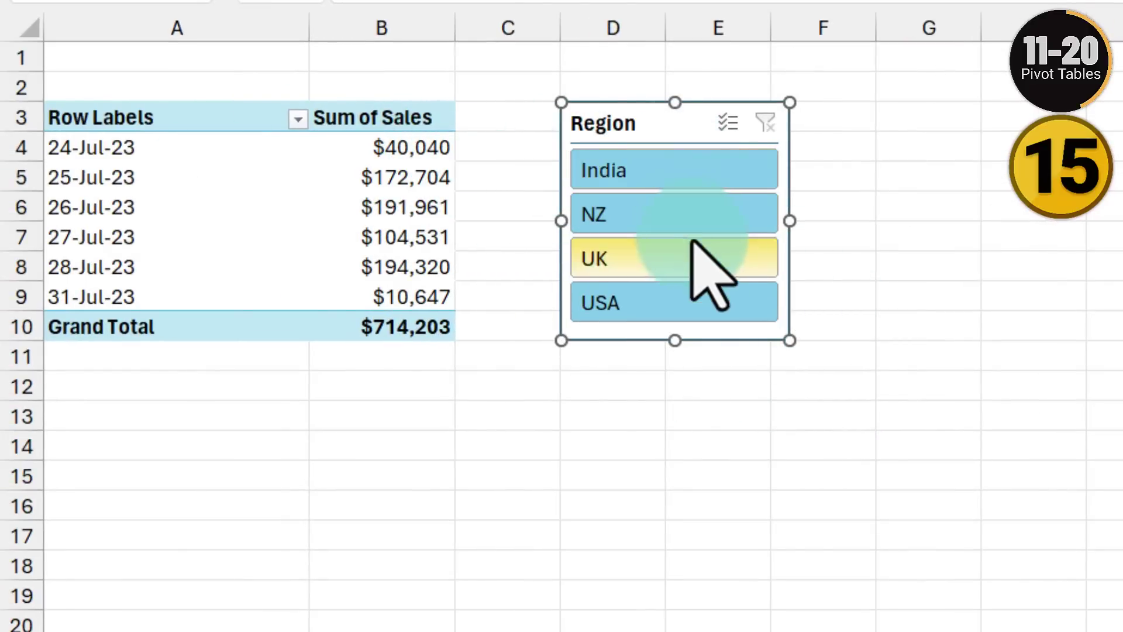
Filter the pivot table with the Region slicer by India, NZ, UK and USA in turn, ending with USA and India combined.
{"action": "left_click", "coordinate": [684, 174]}
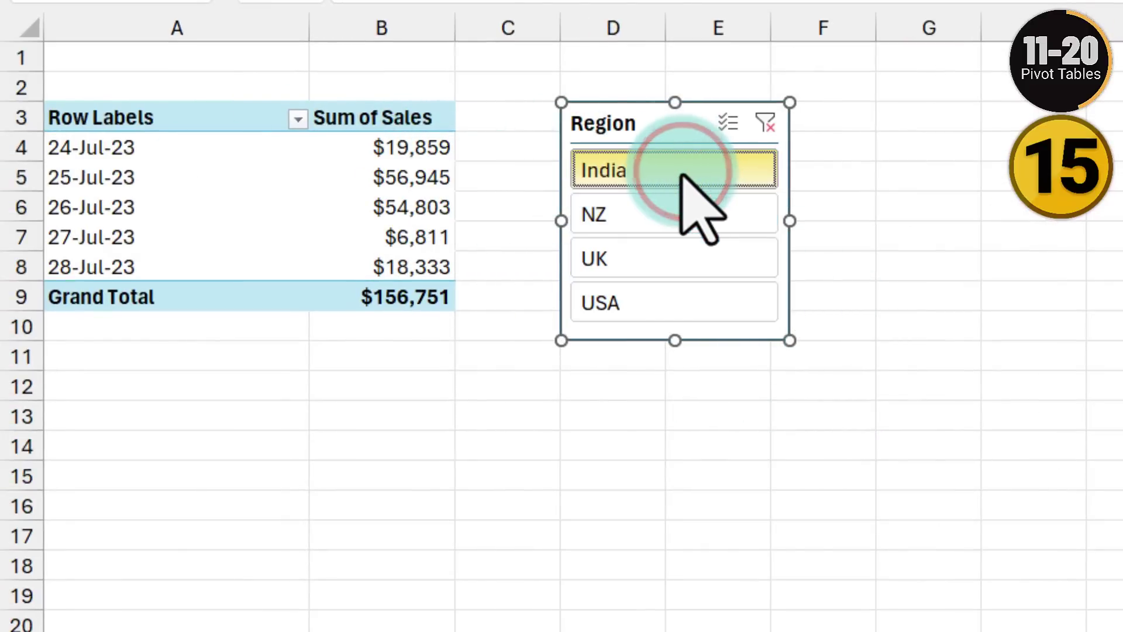
{"action": "left_click", "coordinate": [644, 212]}
{"action": "left_click", "coordinate": [656, 255]}
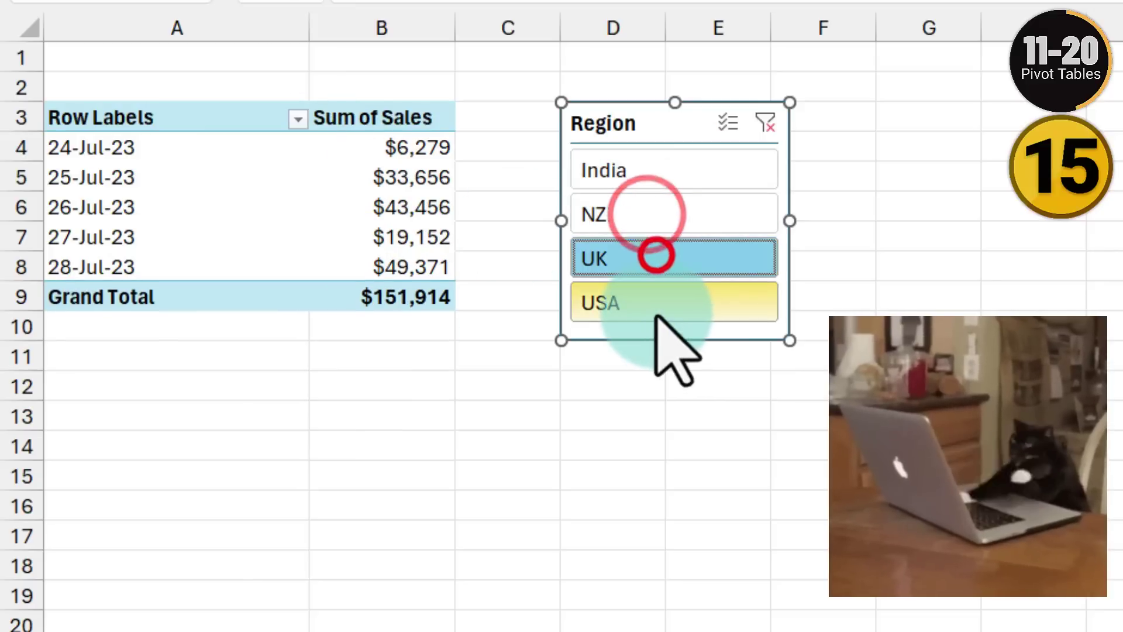
{"action": "left_click", "coordinate": [657, 303]}
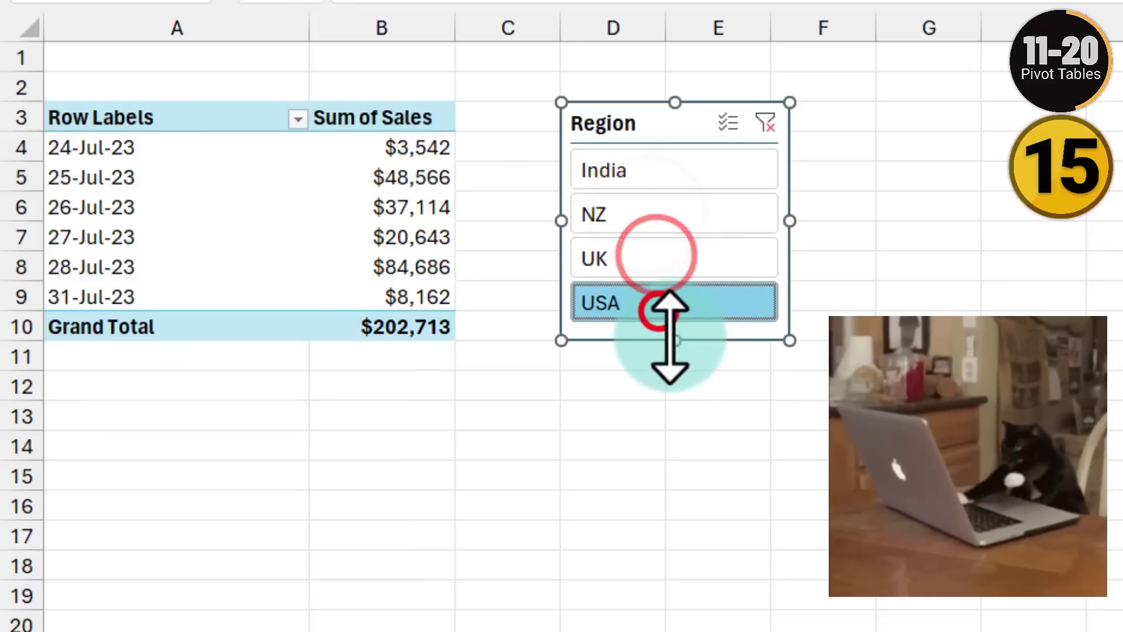
{"action": "left_click", "coordinate": [659, 165], "text": "ctrl"}
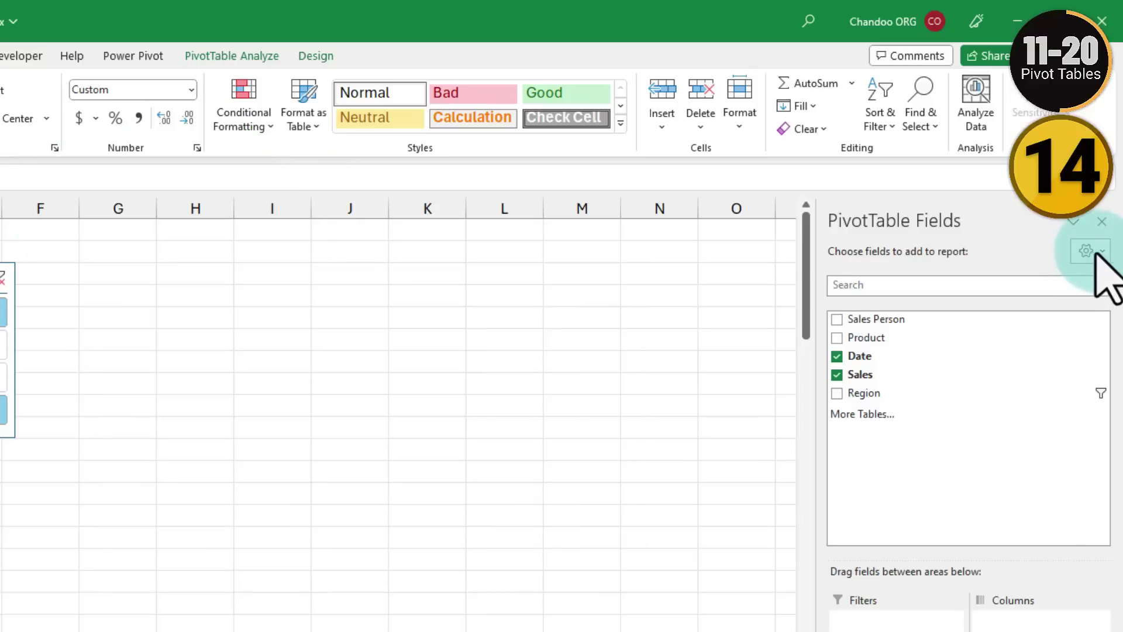
Sort the fields in the PivotTable field list from A to Z.
{"action": "left_click", "coordinate": [1089, 252]}
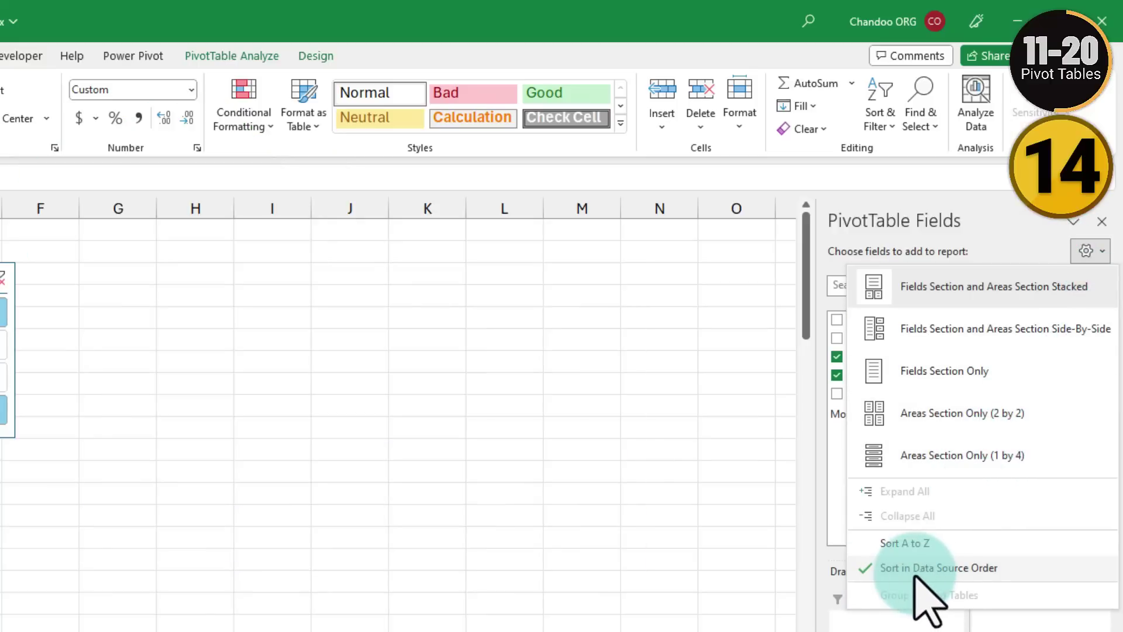
{"action": "left_click", "coordinate": [910, 544]}
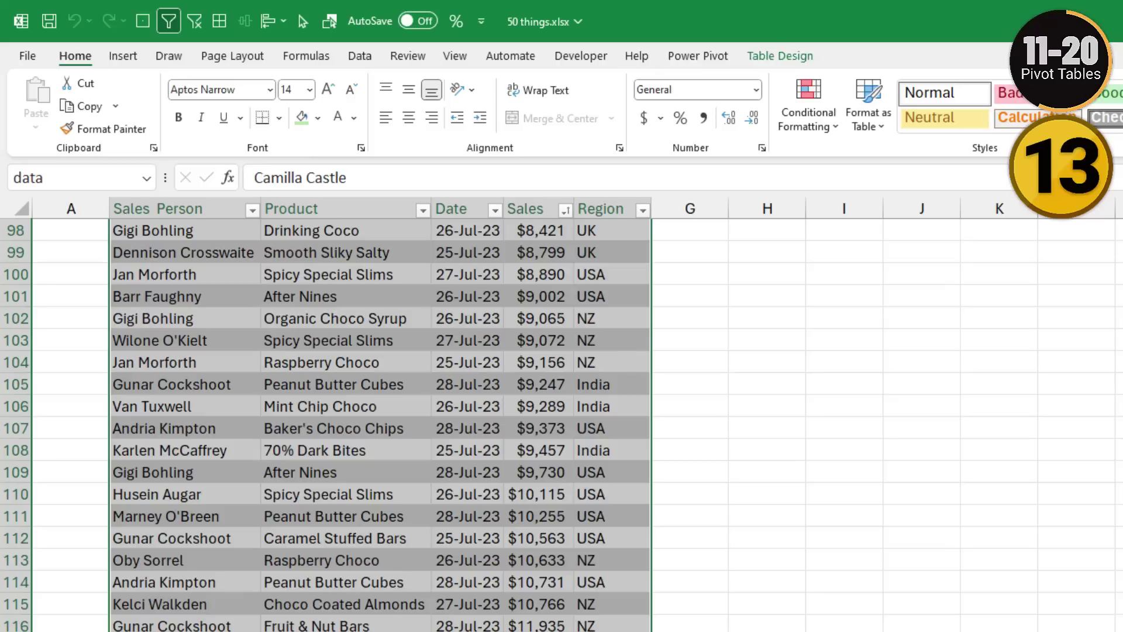
Create a pivot table from the data table on a new worksheet with the data added to the Data Model.
{"action": "left_click", "coordinate": [287, 322]}
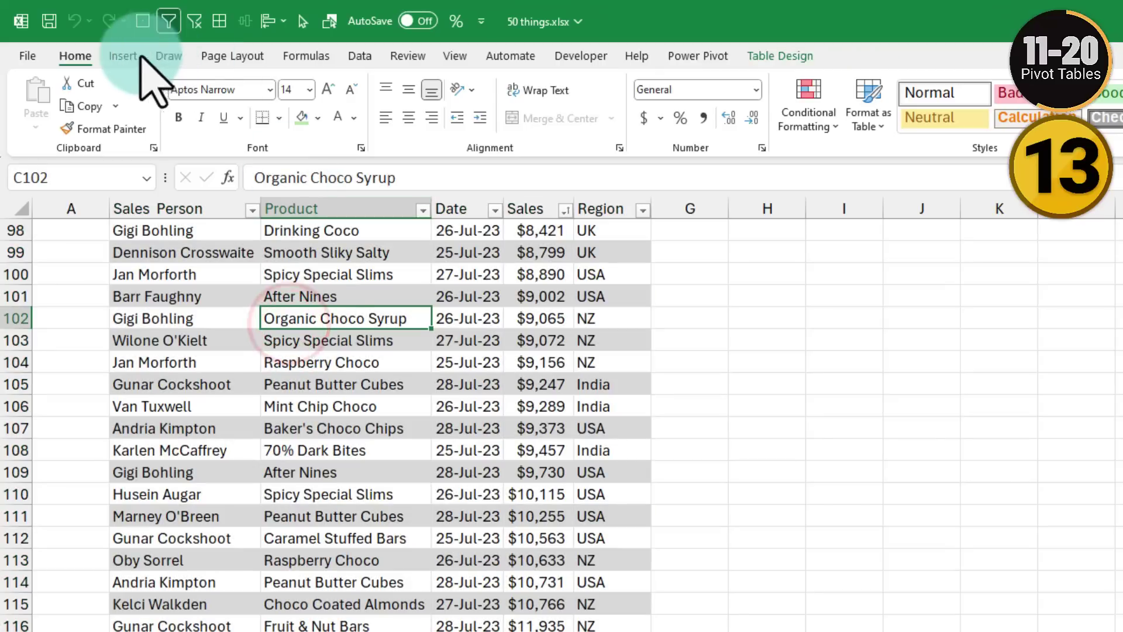
{"action": "left_click", "coordinate": [121, 55]}
{"action": "left_click", "coordinate": [46, 88]}
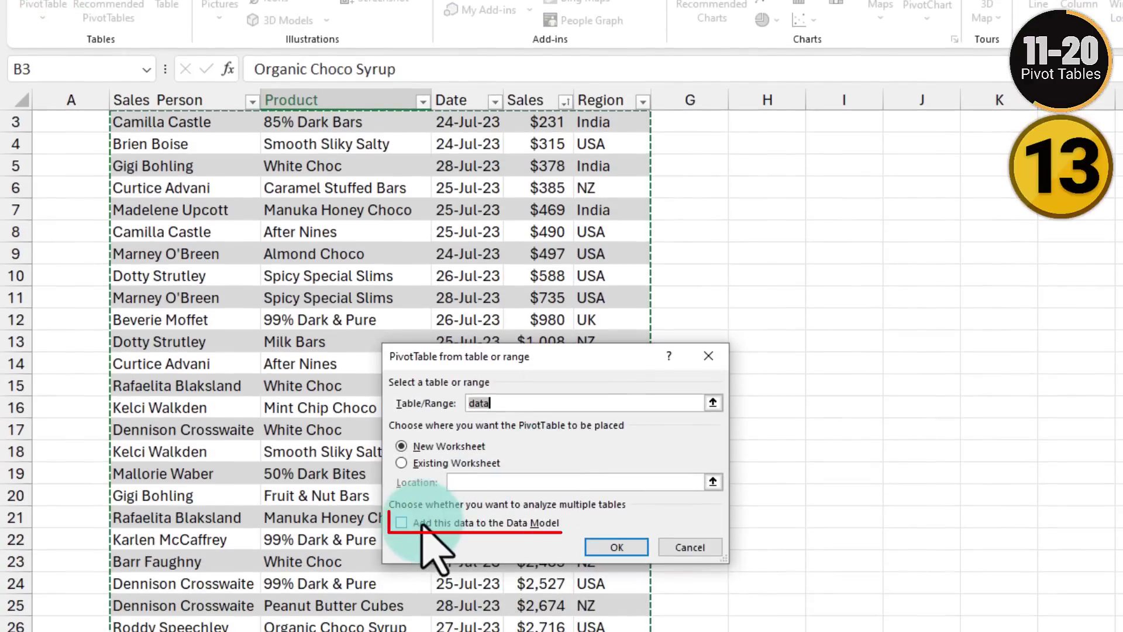
{"action": "left_click", "coordinate": [431, 524]}
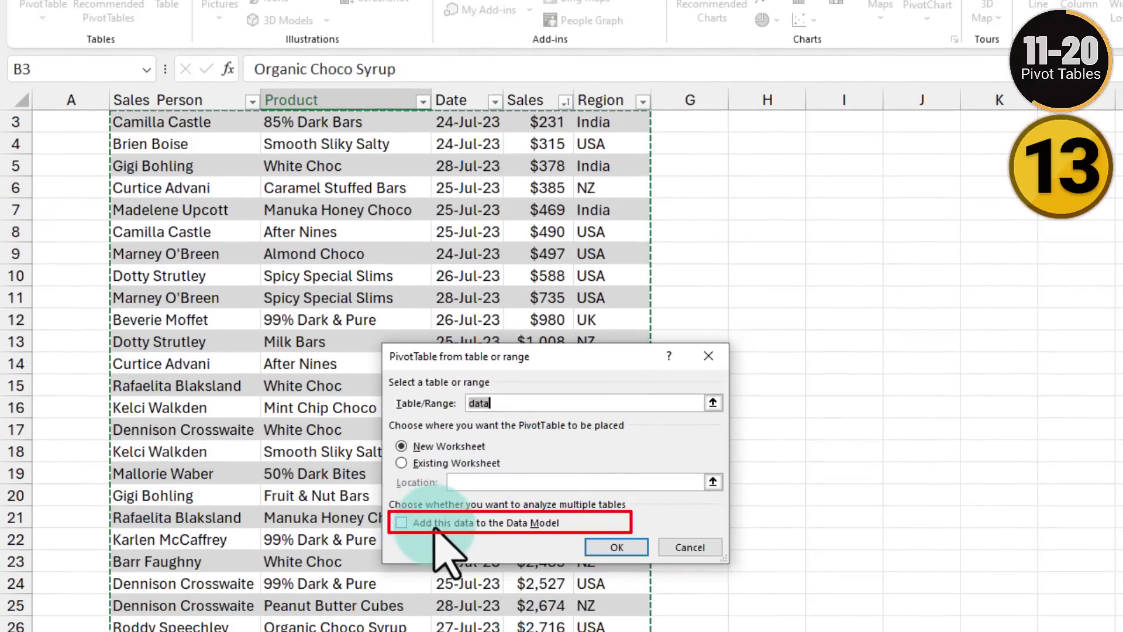
{"action": "left_click", "coordinate": [441, 525]}
{"action": "key", "text": "Return"}
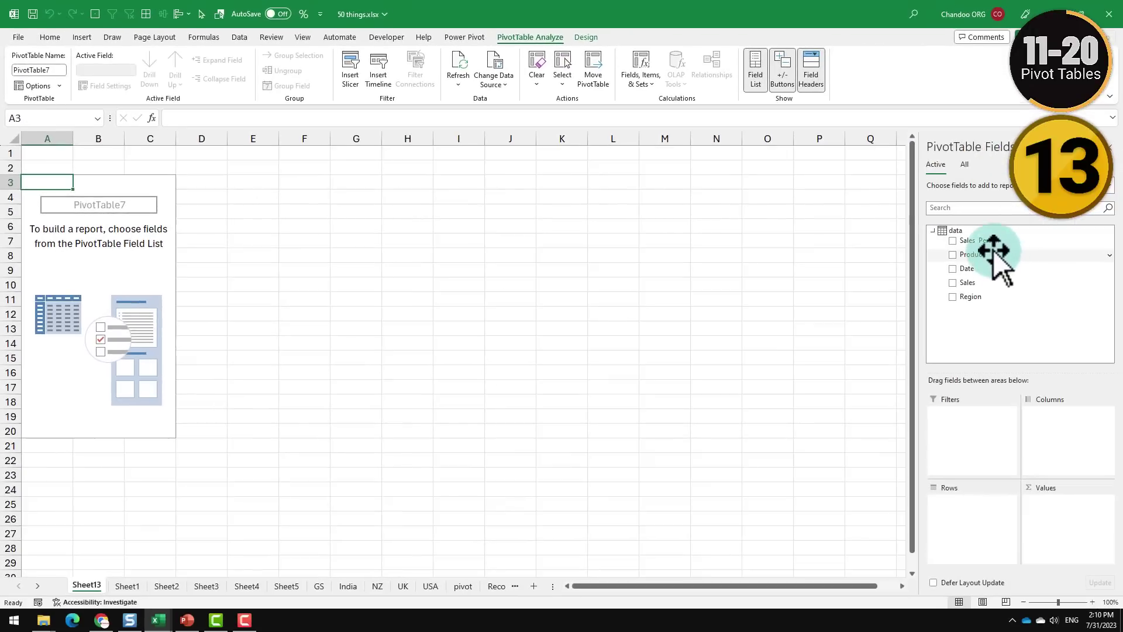
Put Sales Person in the rows and Product in the values, and summarize Product by Distinct Count.
{"action": "left_click_drag", "start_coordinate": [991, 241], "coordinate": [995, 526]}
{"action": "left_click_drag", "start_coordinate": [974, 255], "coordinate": [1053, 526]}
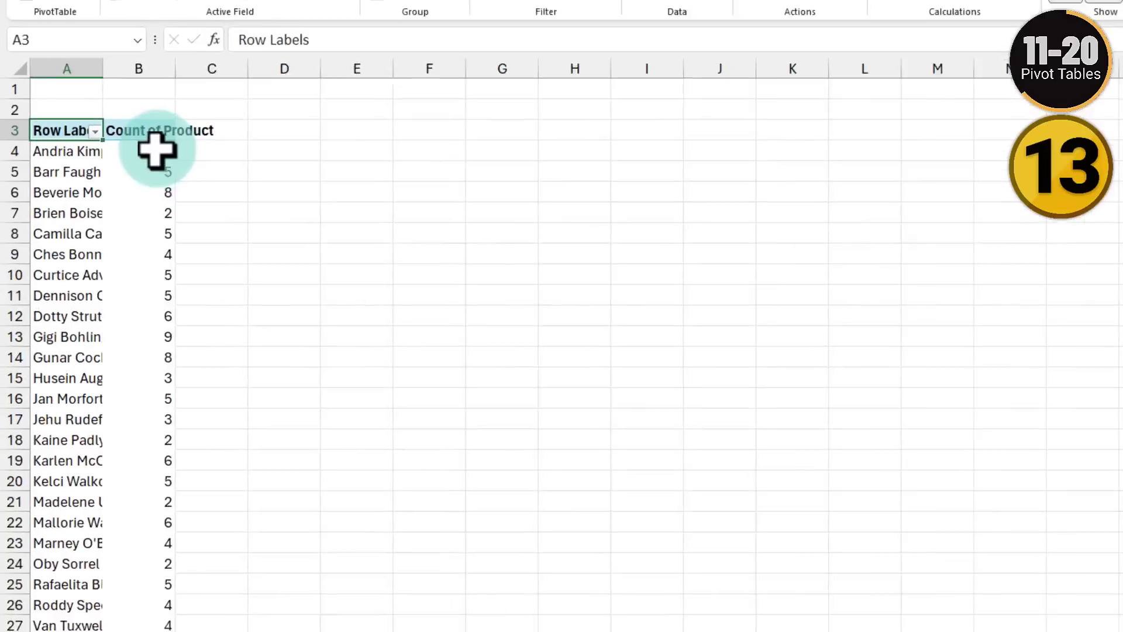
{"action": "left_click", "coordinate": [156, 142]}
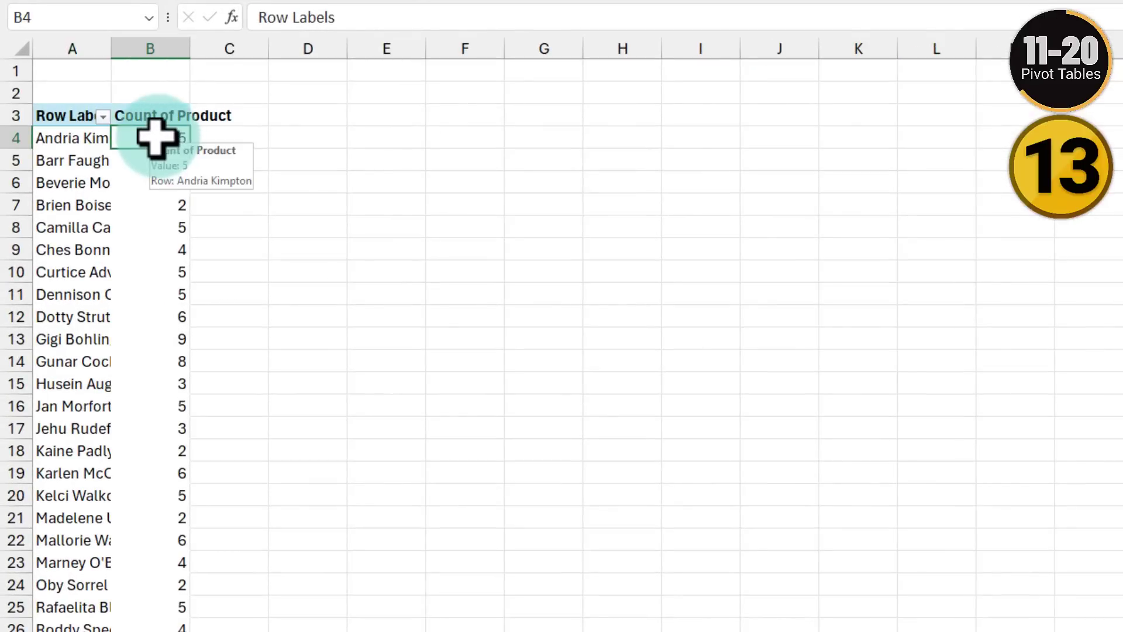
{"action": "right_click", "coordinate": [156, 139]}
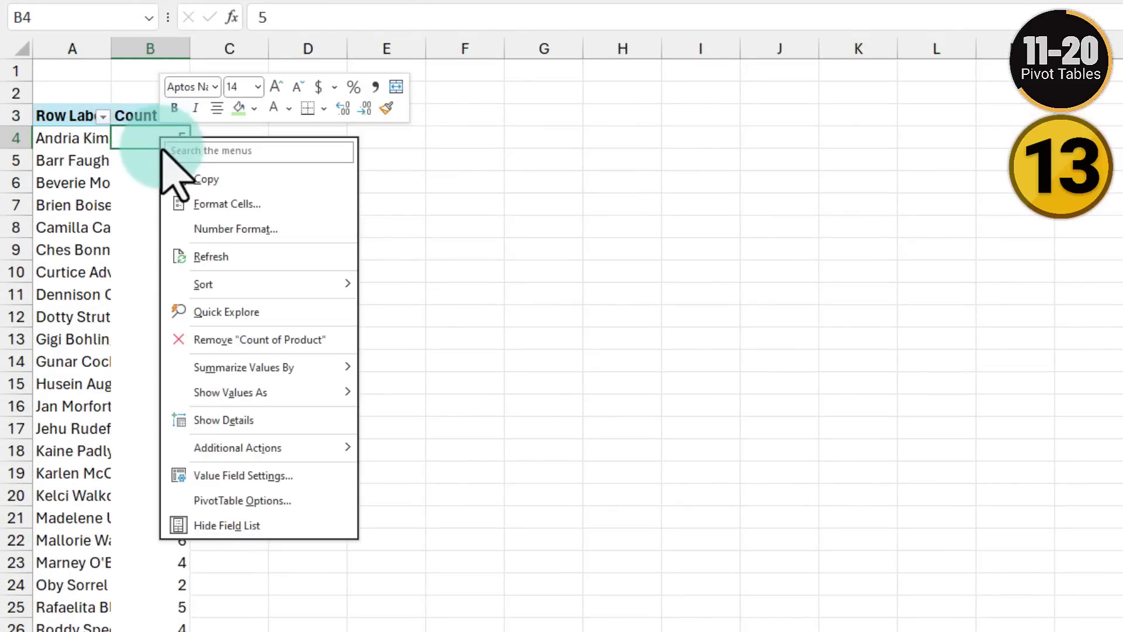
{"action": "mouse_move", "coordinate": [295, 368]}
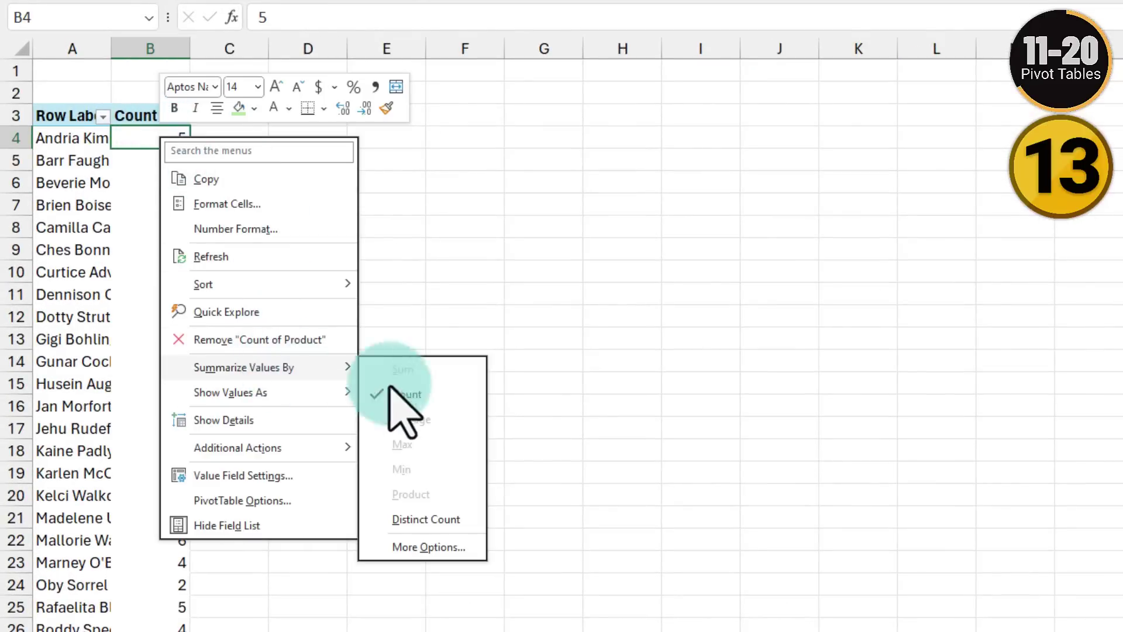
{"action": "left_click", "coordinate": [416, 520]}
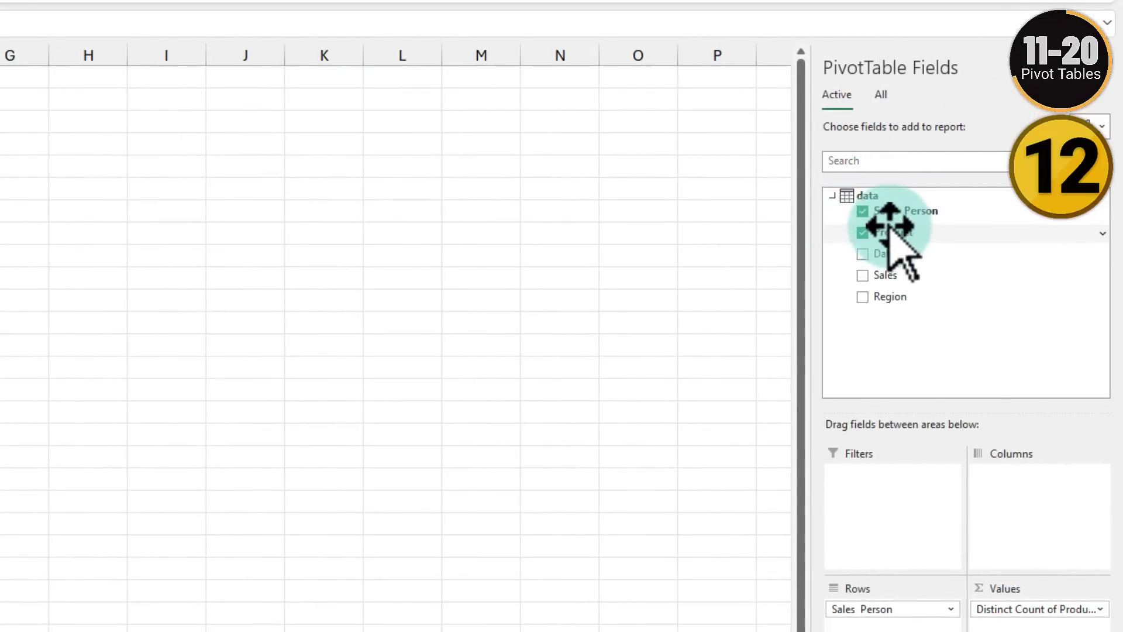
Add Sales to the pivot table's values and browse the available options for summarizing it.
{"action": "left_click", "coordinate": [872, 274]}
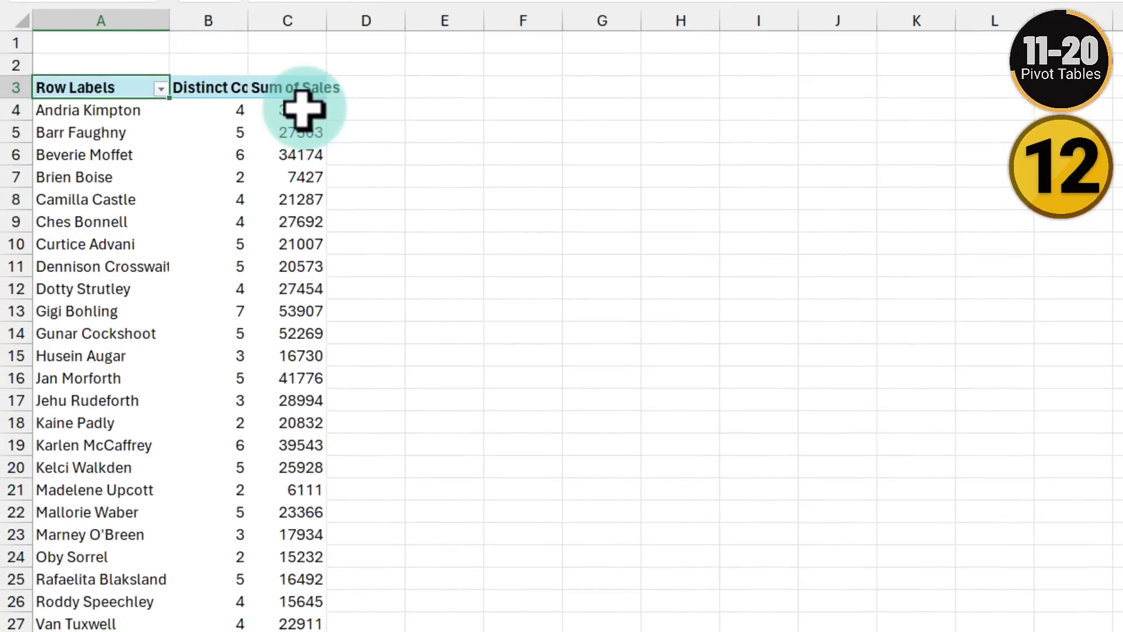
{"action": "right_click", "coordinate": [302, 108]}
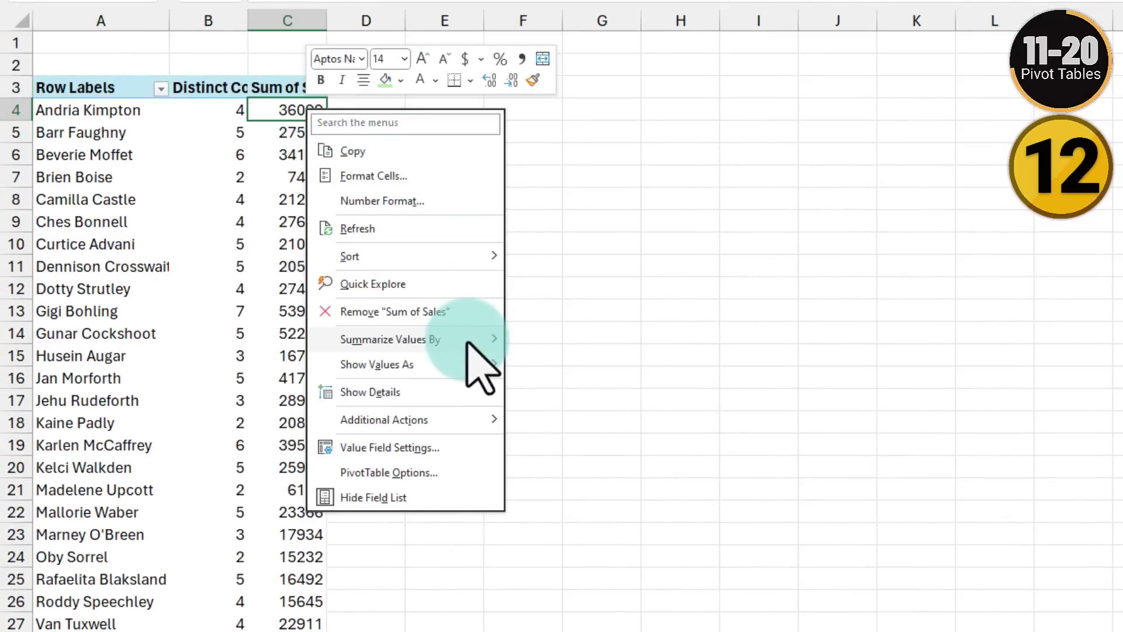
{"action": "mouse_move", "coordinate": [480, 340]}
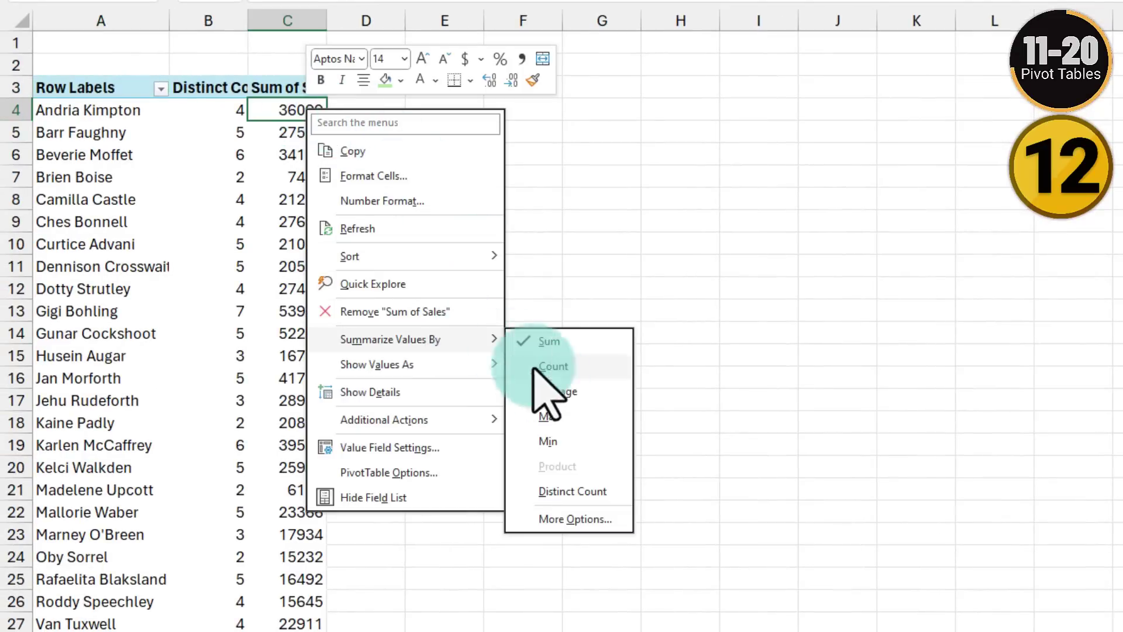
{"action": "left_click", "coordinate": [573, 520]}
{"action": "left_click_drag", "start_coordinate": [593, 374], "coordinate": [594, 389]}
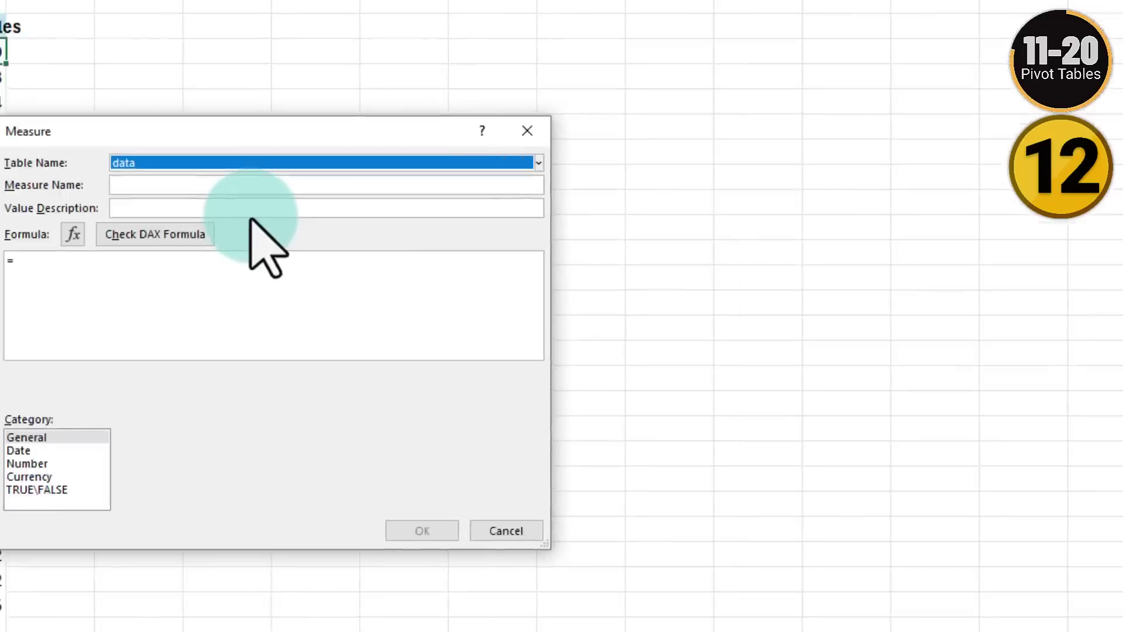
Create a measure named Median Sales in the data table with the formula =median(data[sales]) and the Currency category.
{"action": "left_click", "coordinate": [252, 183]}
{"action": "type", "text": "Median Sales"}
{"action": "left_click", "coordinate": [425, 248]}
{"action": "type", "text": "media"}
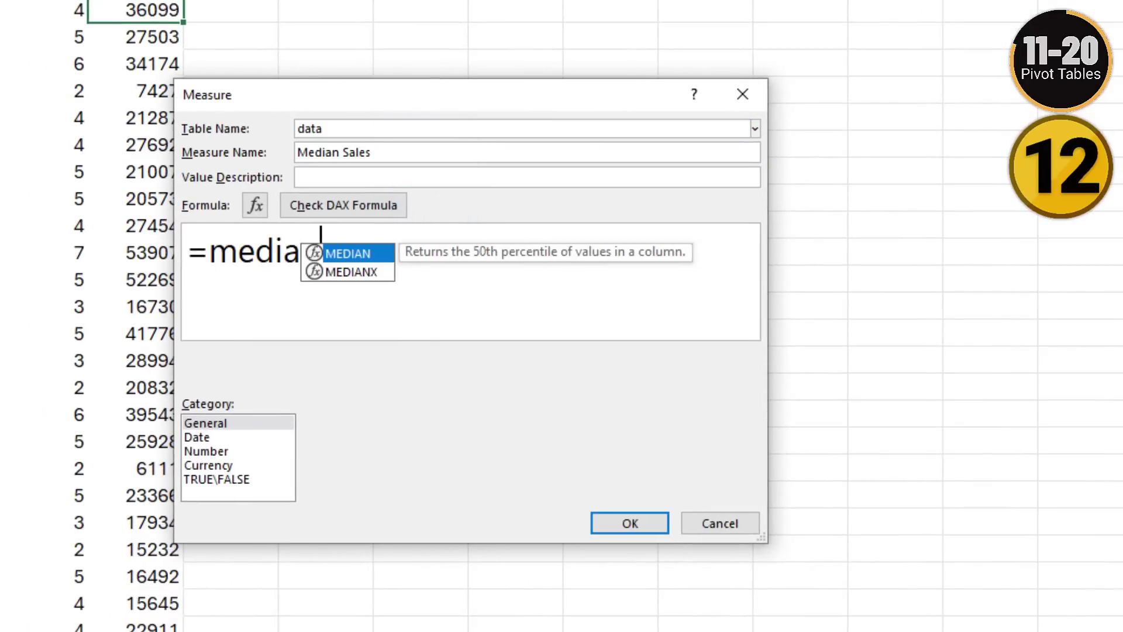
{"action": "type", "text": "n(data"}
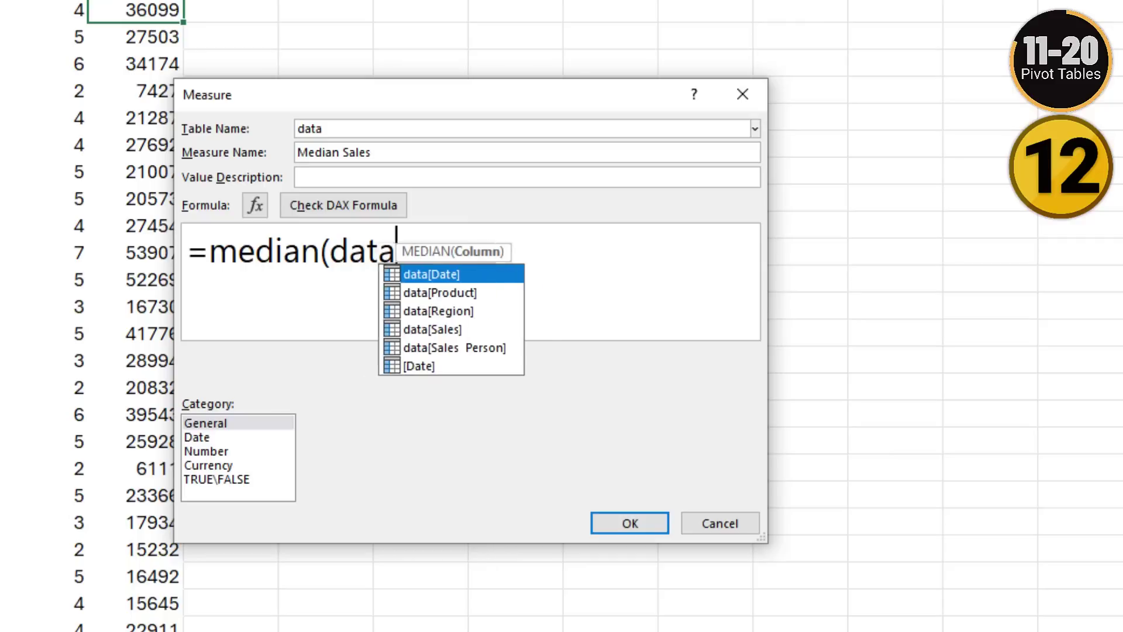
{"action": "type", "text": "[sales]"}
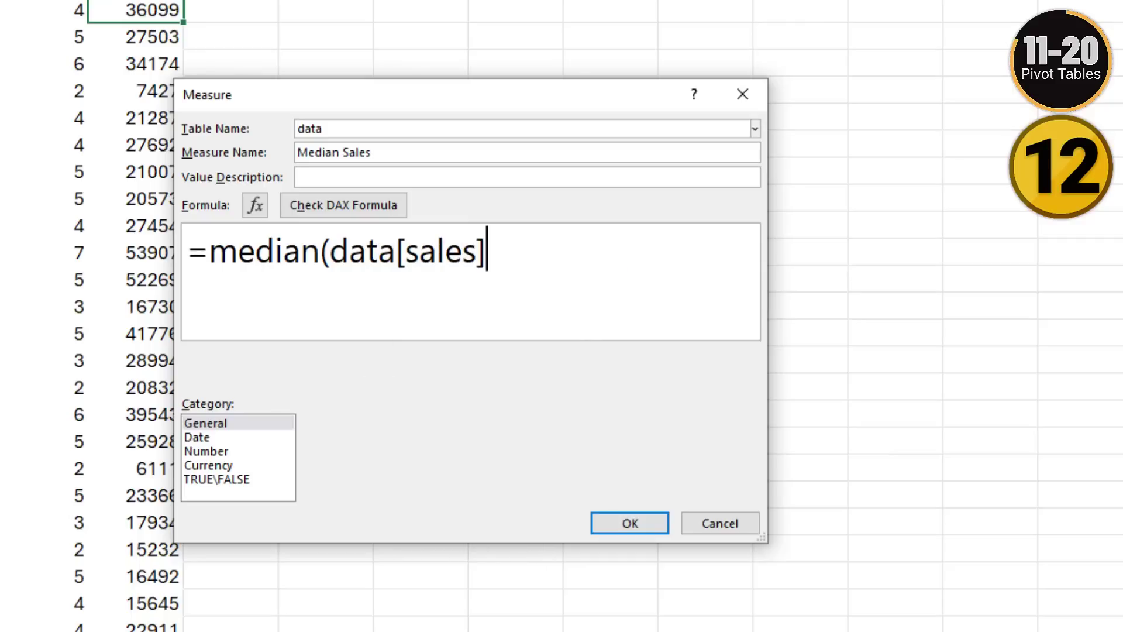
{"action": "type", "text": ")"}
{"action": "left_click", "coordinate": [209, 465]}
{"action": "left_click", "coordinate": [627, 529]}
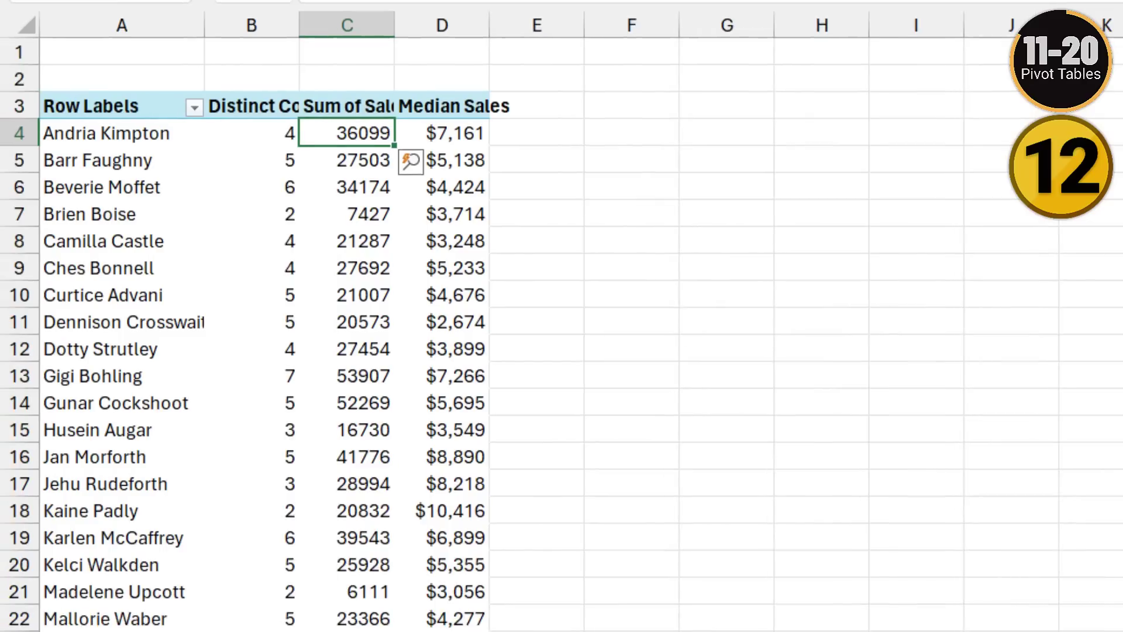
{"action": "left_click", "coordinate": [460, 108]}
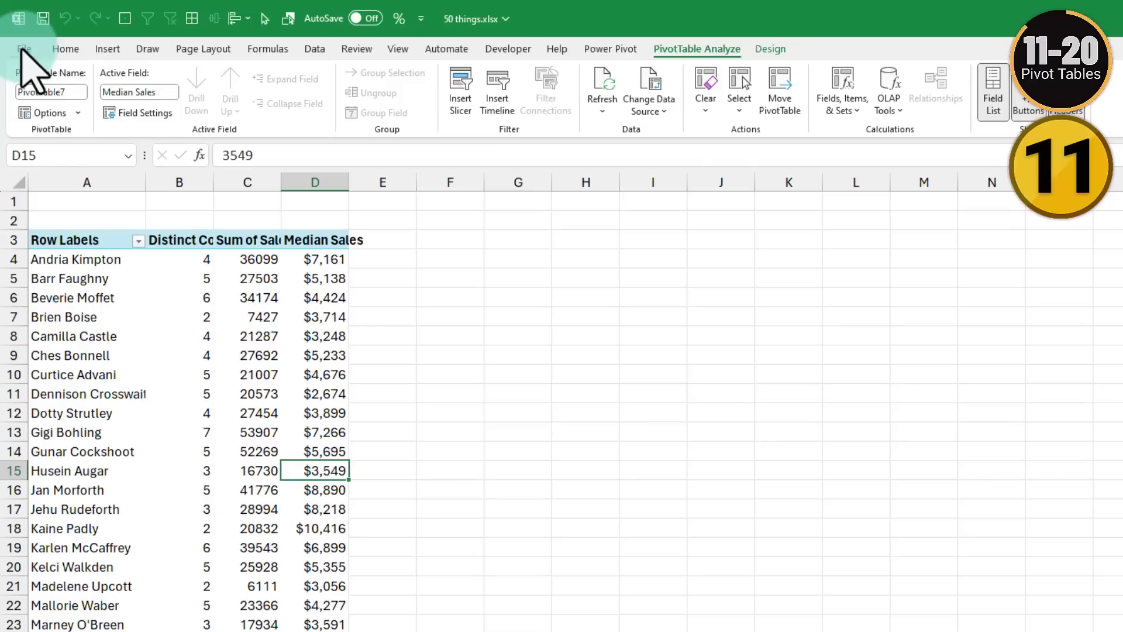
Open the default PivotTable layout settings from the Excel data options and review the subtotals and report layout choices.
{"action": "left_click", "coordinate": [24, 48]}
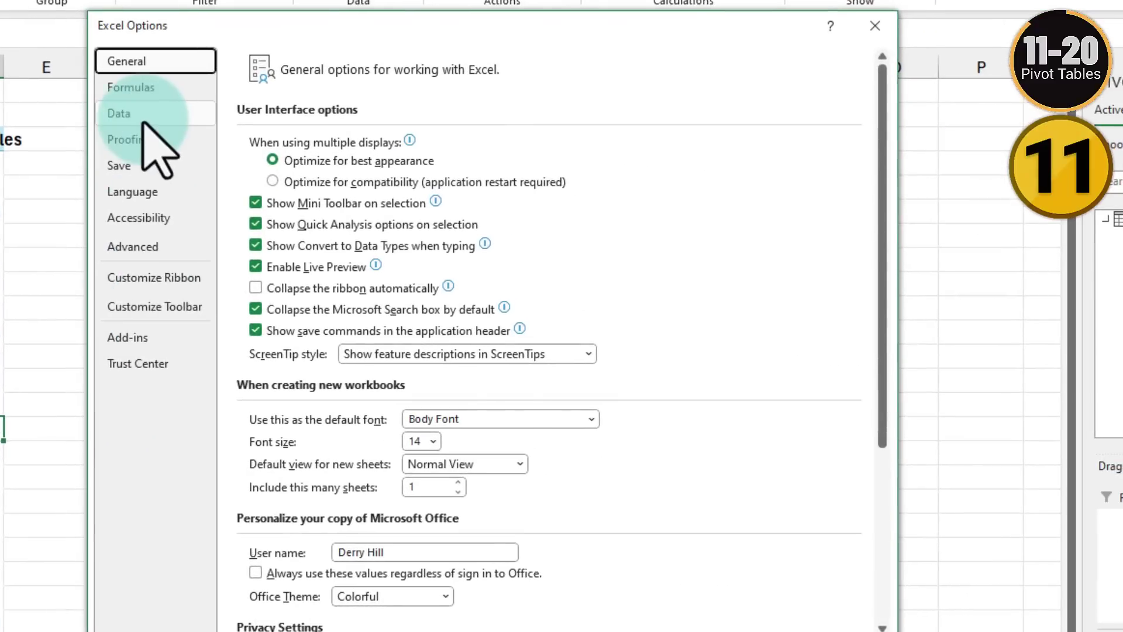
{"action": "left_click", "coordinate": [146, 113]}
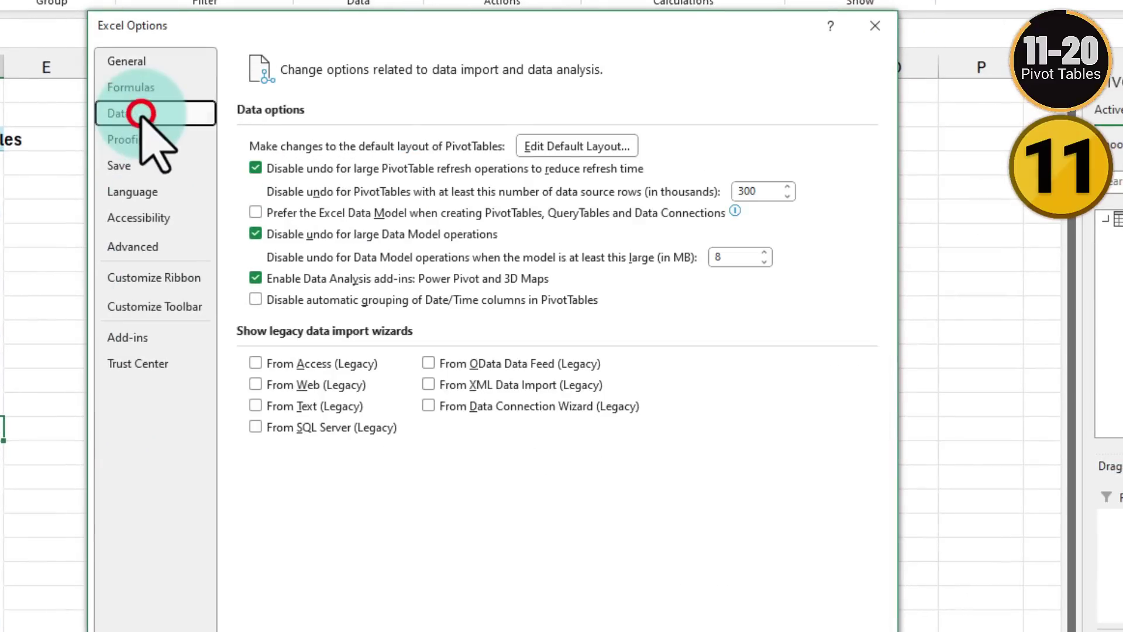
{"action": "left_click", "coordinate": [576, 153]}
{"action": "left_click", "coordinate": [544, 170]}
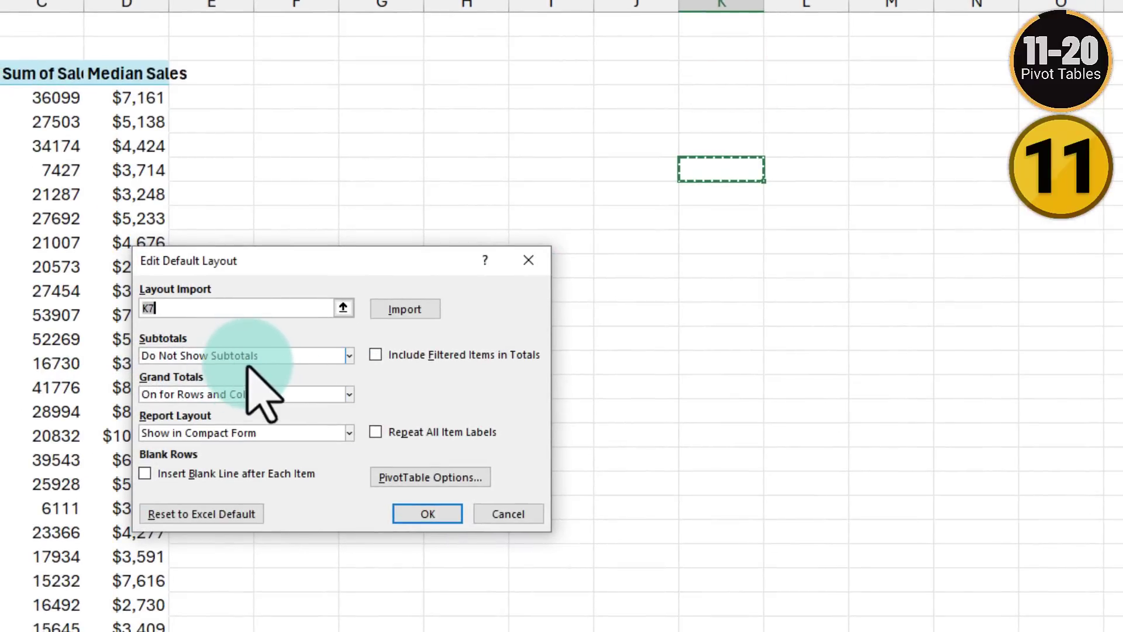
{"action": "left_click", "coordinate": [275, 355]}
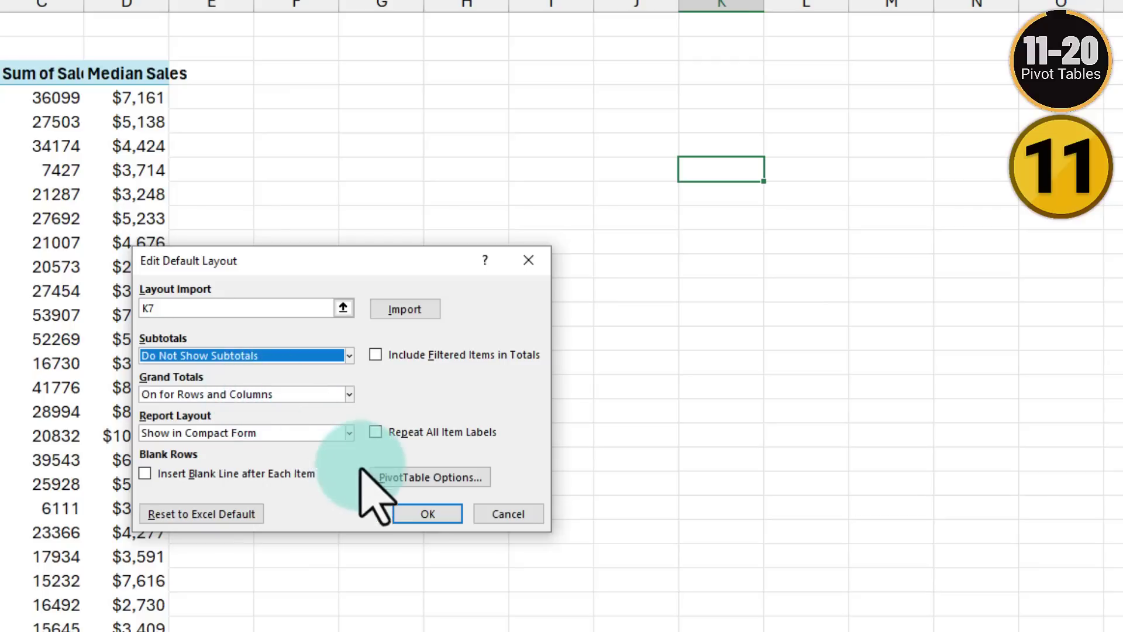
{"action": "left_click", "coordinate": [266, 433]}
{"action": "left_click", "coordinate": [269, 450]}
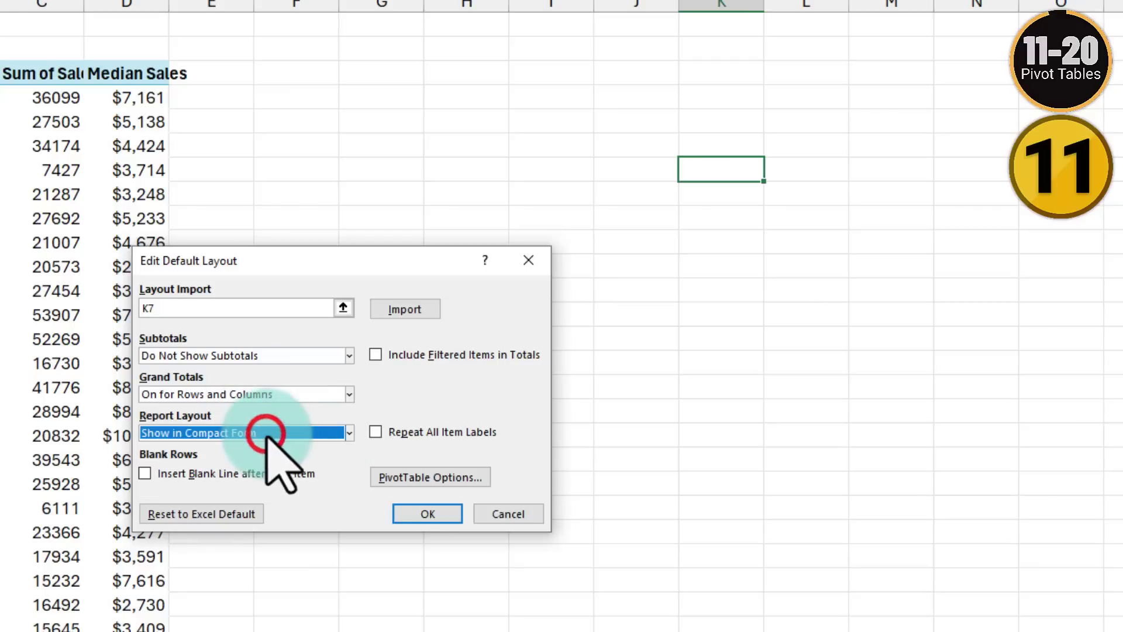
Review the default PivotTable options for layout, totals, display, printing and data, and close the Excel options.
{"action": "left_click", "coordinate": [411, 479]}
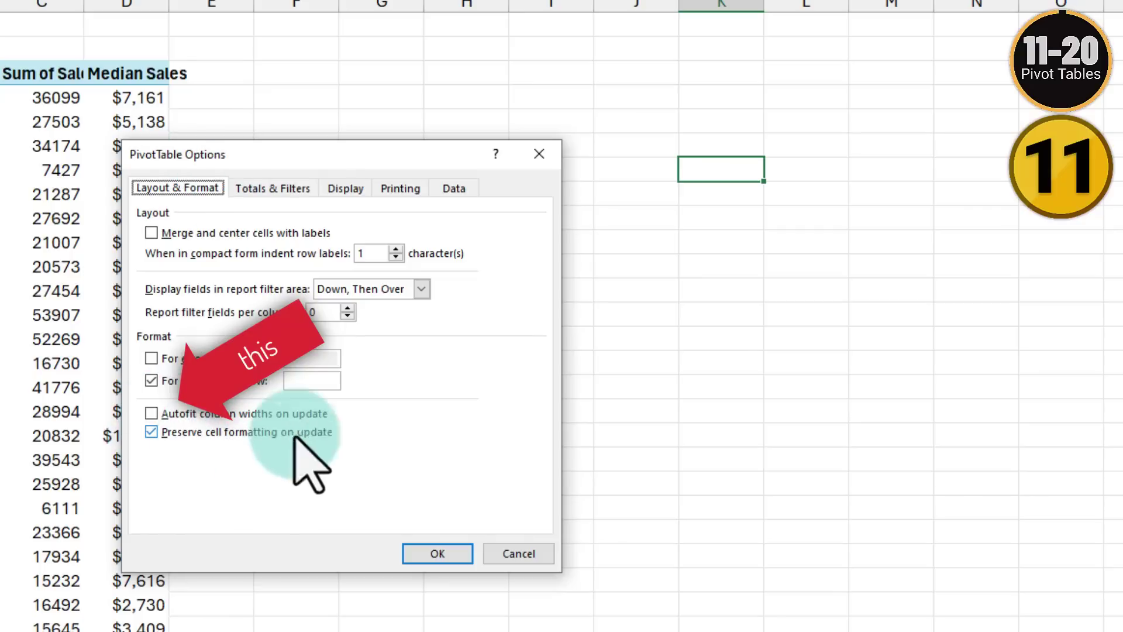
{"action": "left_click", "coordinate": [268, 188]}
{"action": "left_click", "coordinate": [354, 186]}
{"action": "left_click", "coordinate": [401, 187]}
{"action": "left_click", "coordinate": [454, 187]}
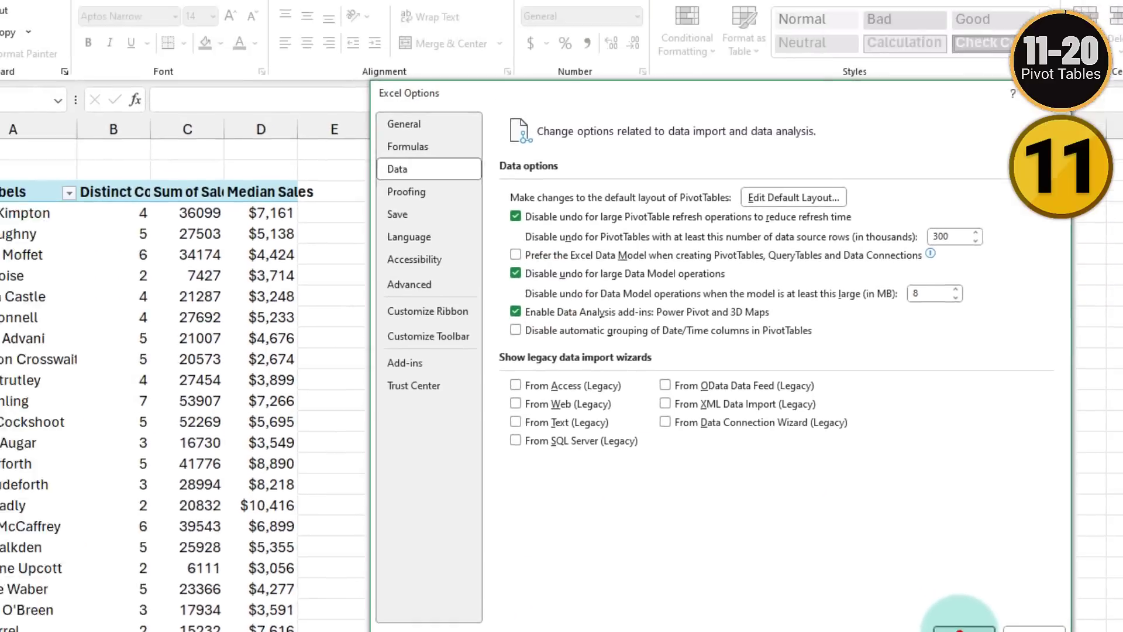
{"action": "left_click", "coordinate": [938, 586]}
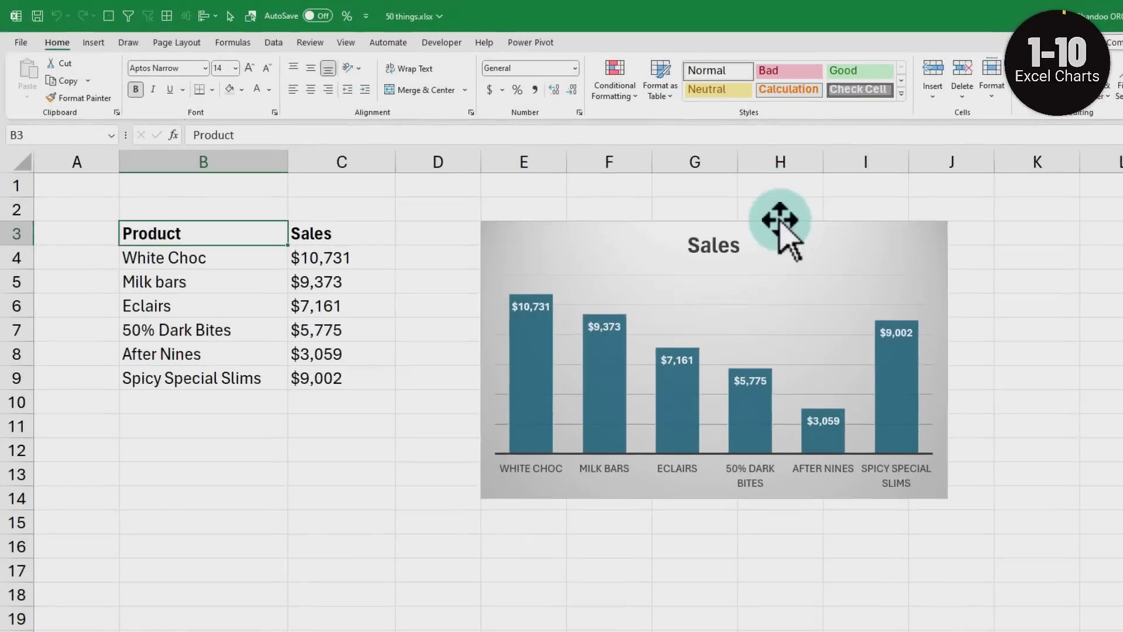
Filter the Spicy Special Slims category out of the Sales chart using the chart's own filter.
{"action": "left_click", "coordinate": [709, 216]}
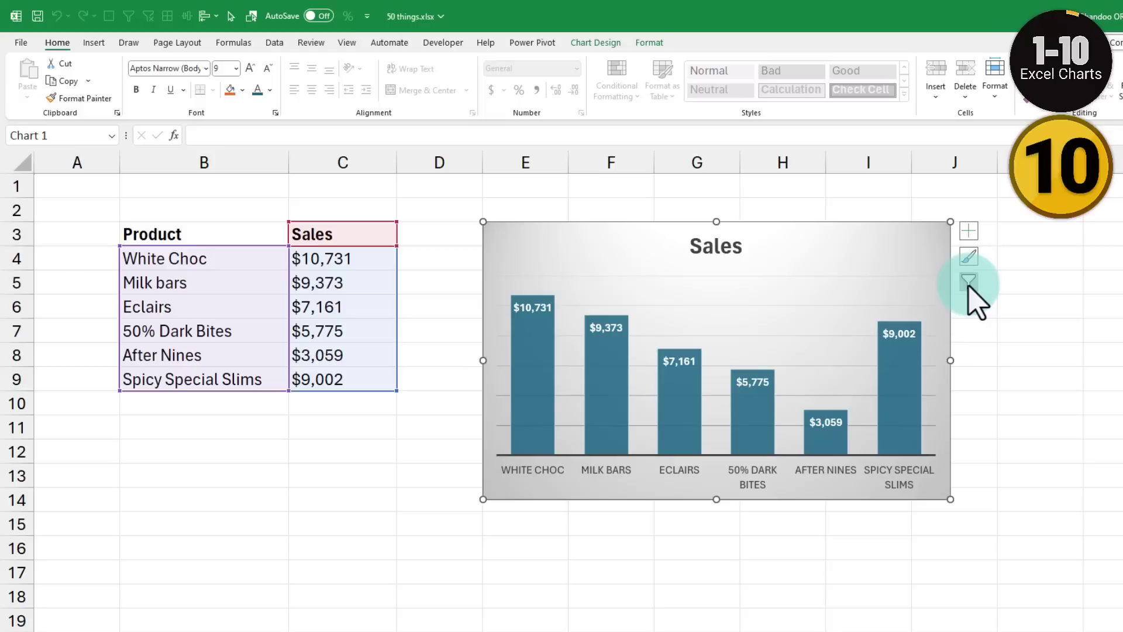
{"action": "left_click", "coordinate": [969, 284]}
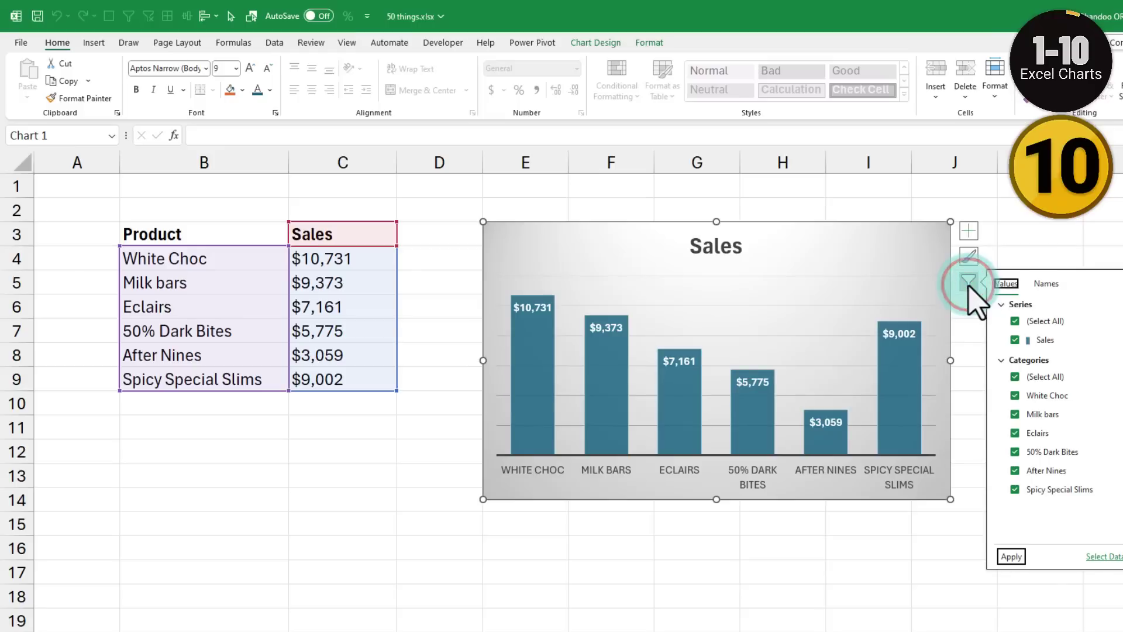
{"action": "left_click", "coordinate": [1013, 490]}
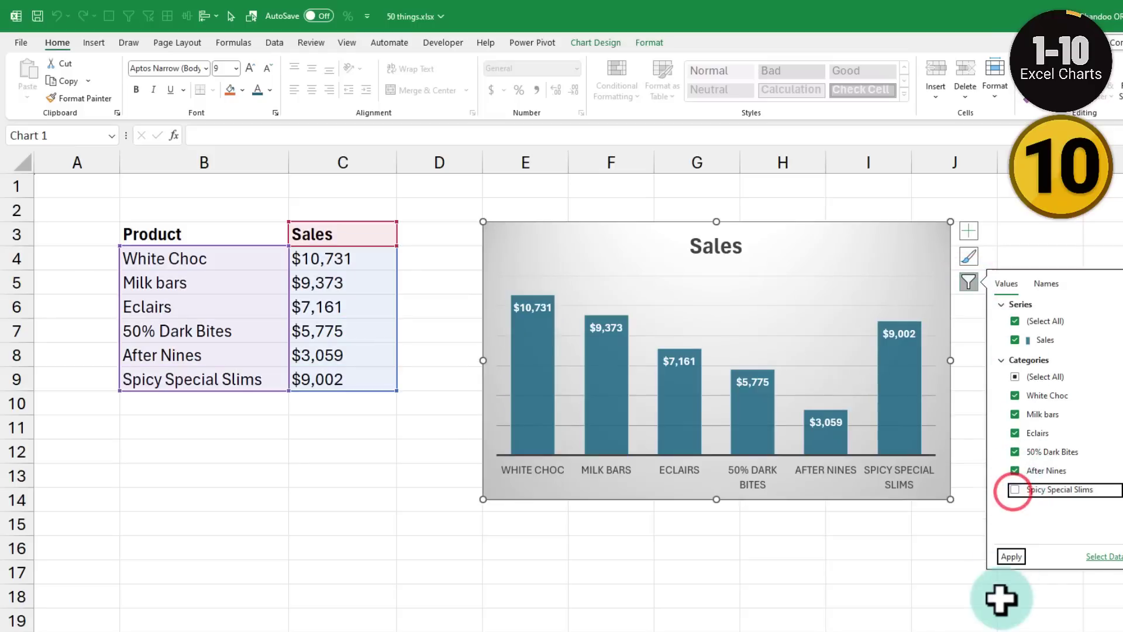
{"action": "left_click", "coordinate": [1010, 556]}
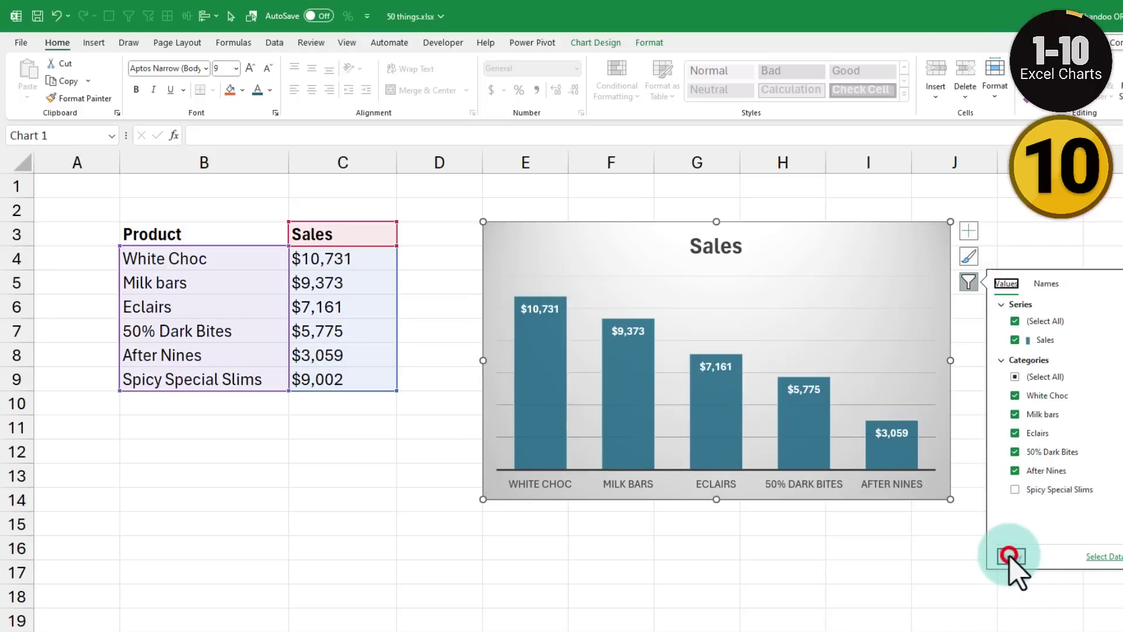
{"action": "left_click", "coordinate": [768, 552]}
{"action": "left_click_drag", "start_coordinate": [167, 380], "coordinate": [315, 388]}
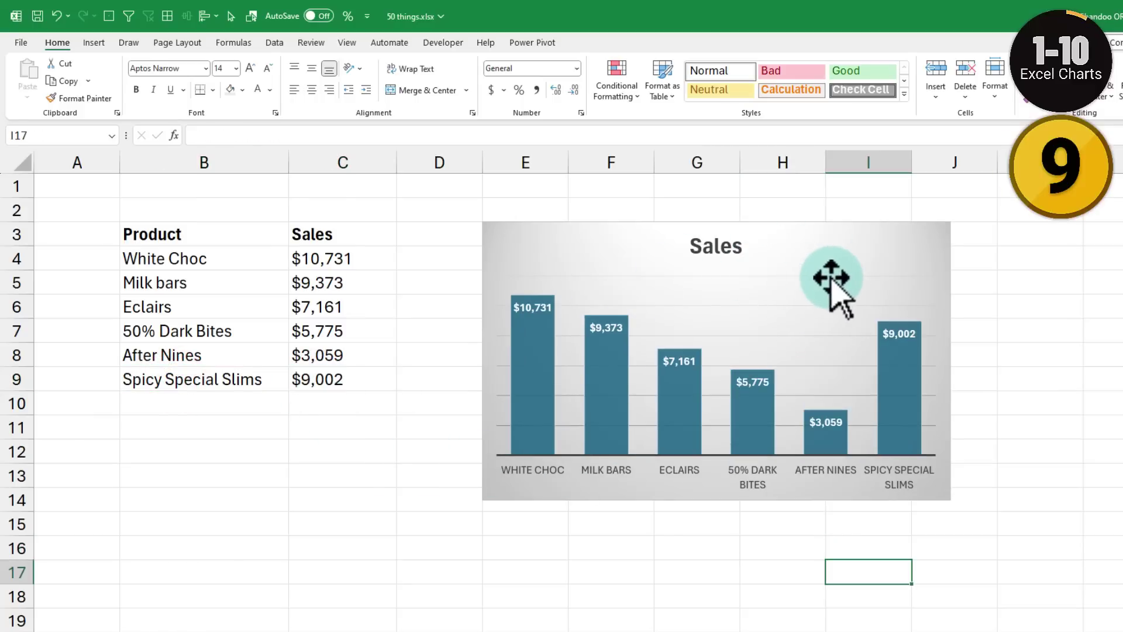
Add filters to the Product and Sales headers and filter out 50% Dark Bites and Milk bars.
{"action": "left_click_drag", "start_coordinate": [175, 234], "coordinate": [324, 234]}
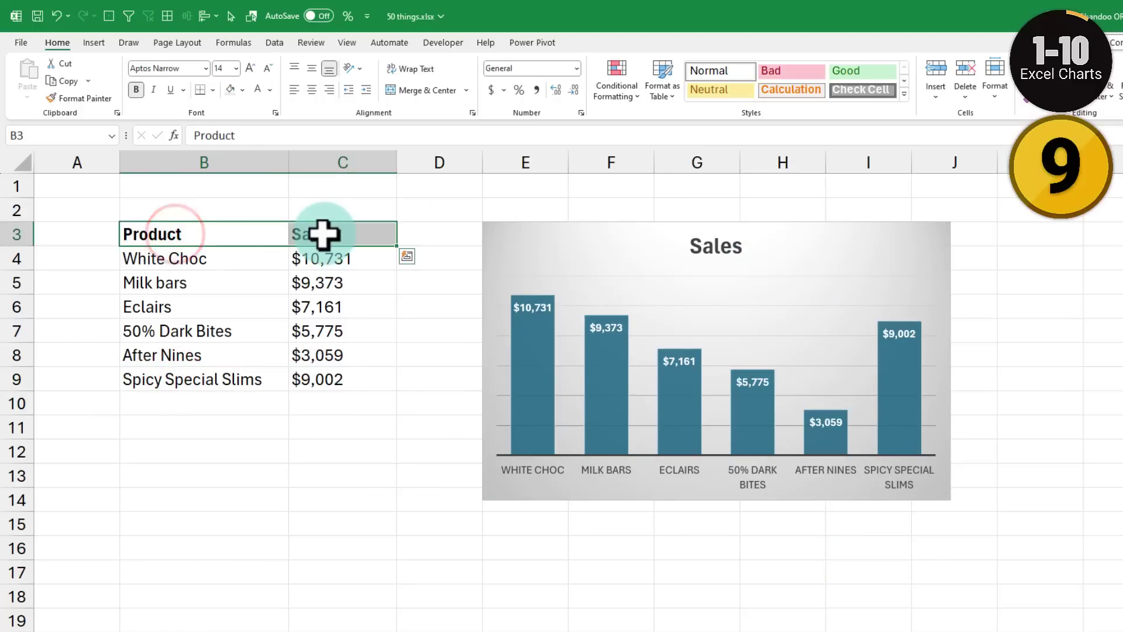
{"action": "left_click", "coordinate": [335, 311]}
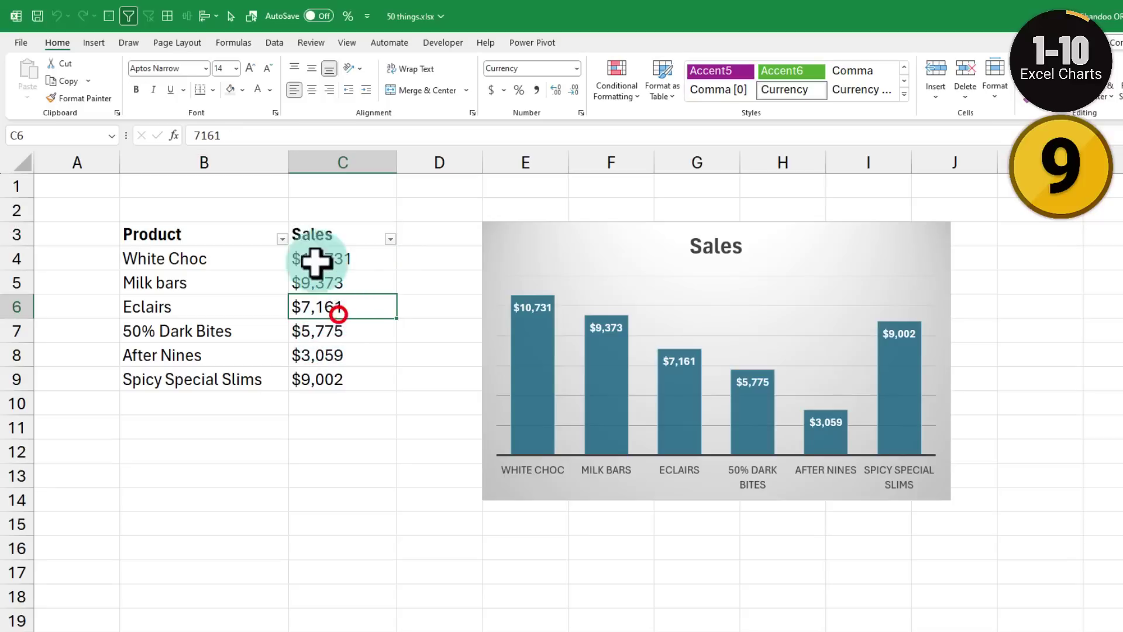
{"action": "left_click", "coordinate": [283, 239]}
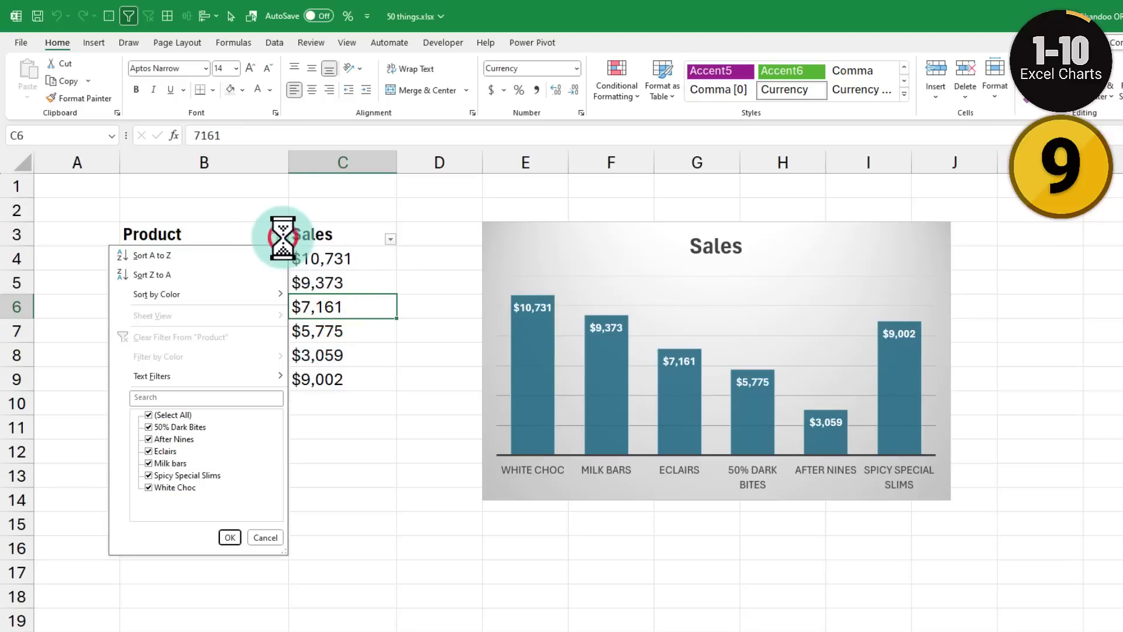
{"action": "left_click", "coordinate": [150, 427]}
{"action": "left_click", "coordinate": [148, 463]}
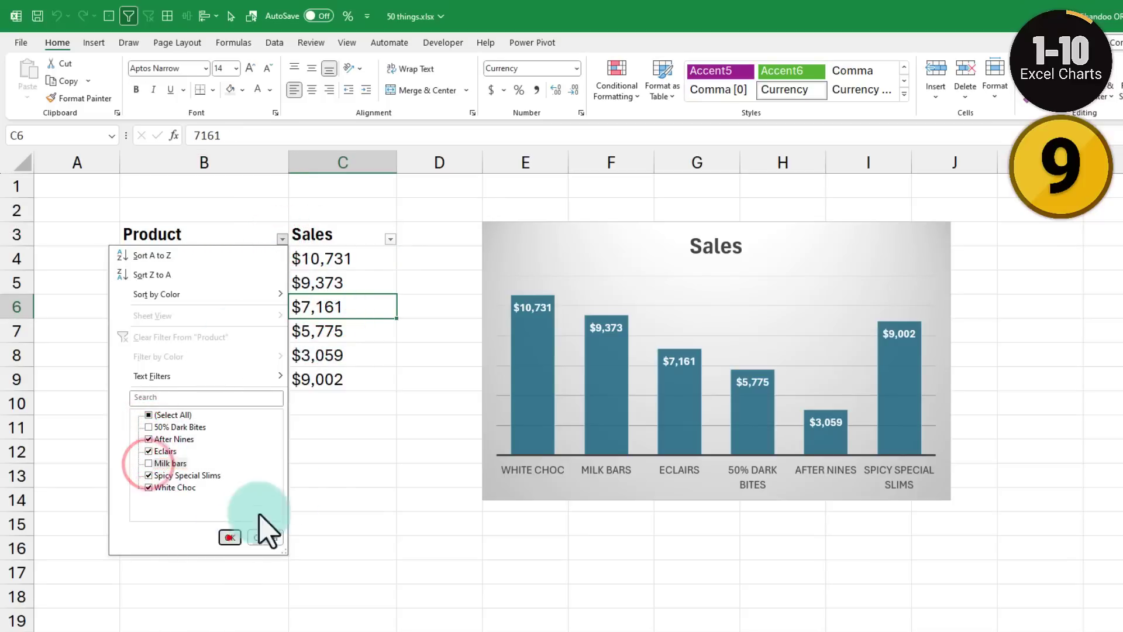
{"action": "left_click", "coordinate": [230, 537]}
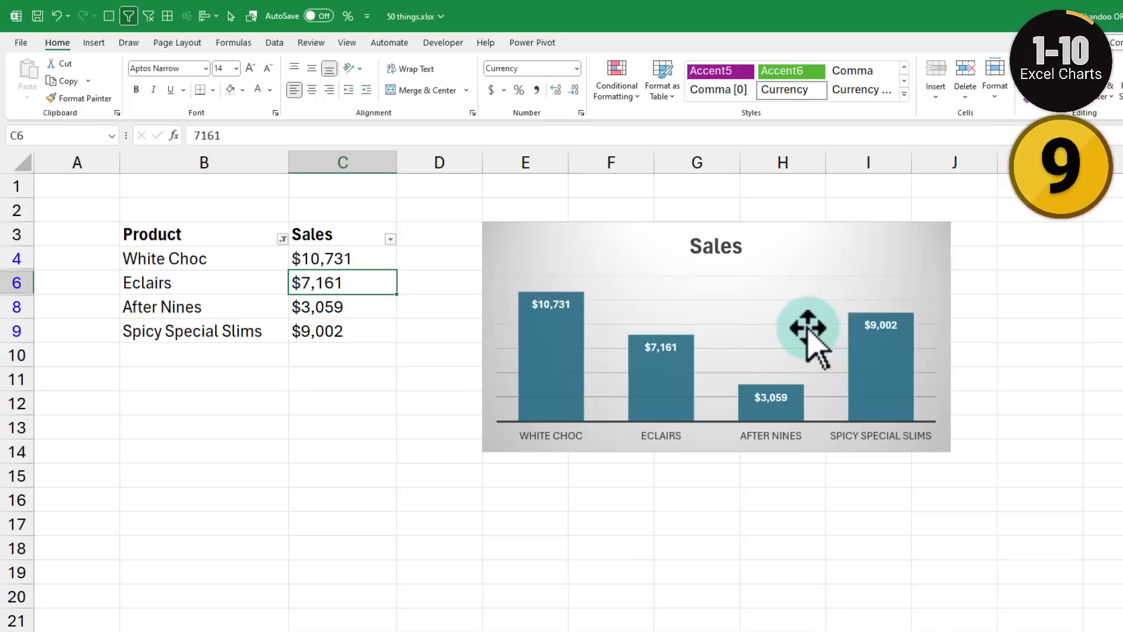
Set the chart's data source to show data in hidden rows and columns.
{"action": "right_click", "coordinate": [595, 247]}
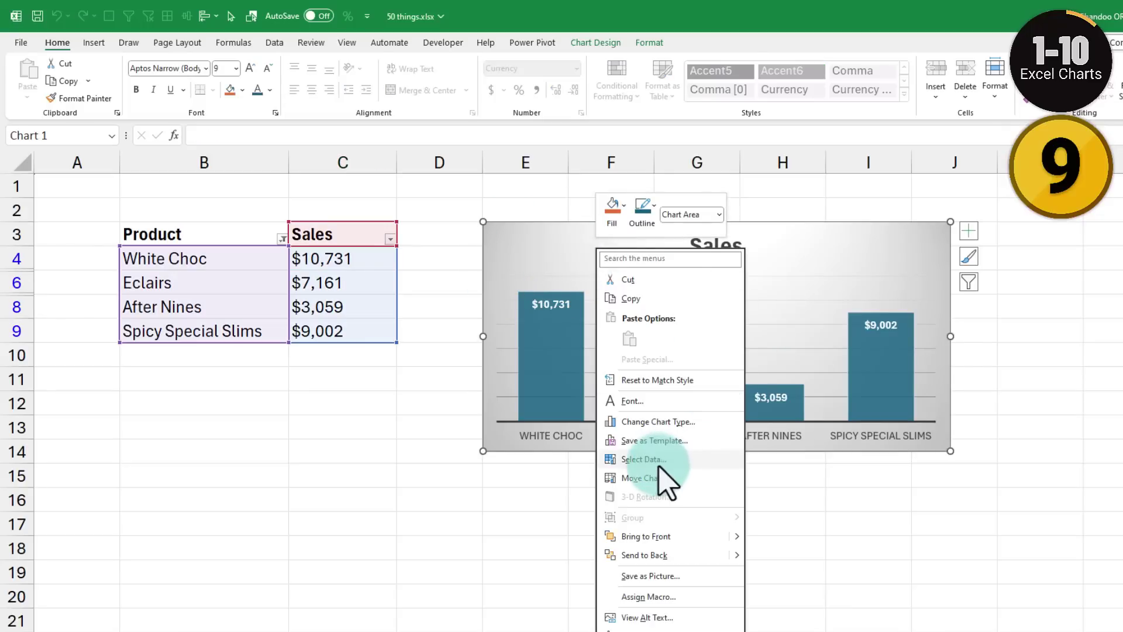
{"action": "left_click", "coordinate": [643, 459]}
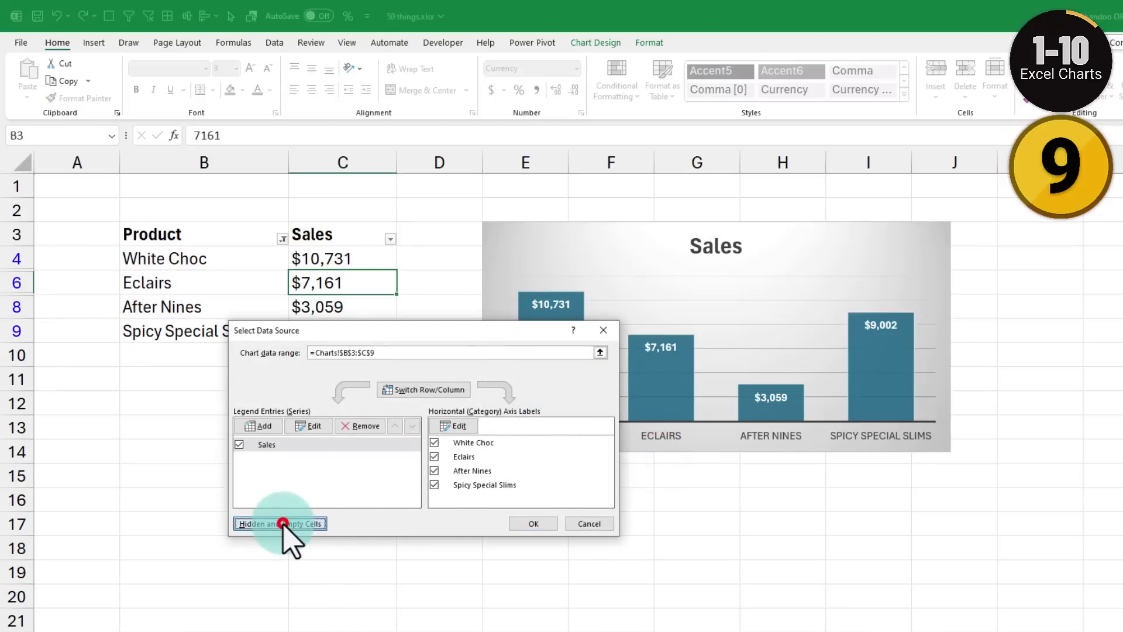
{"action": "left_click", "coordinate": [283, 524]}
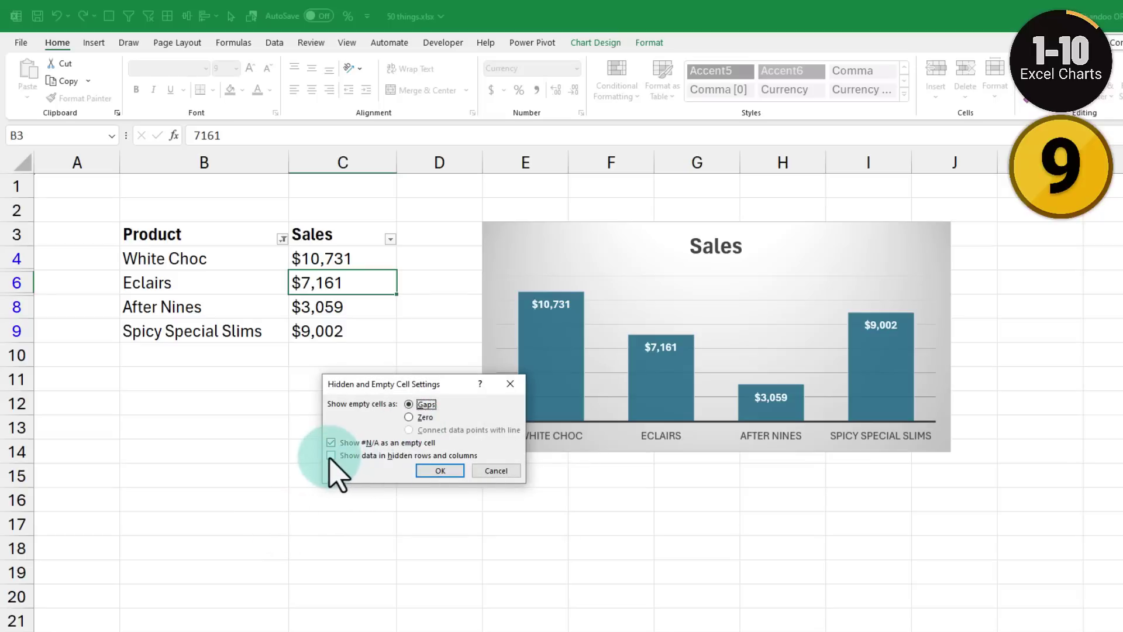
{"action": "left_click", "coordinate": [331, 455]}
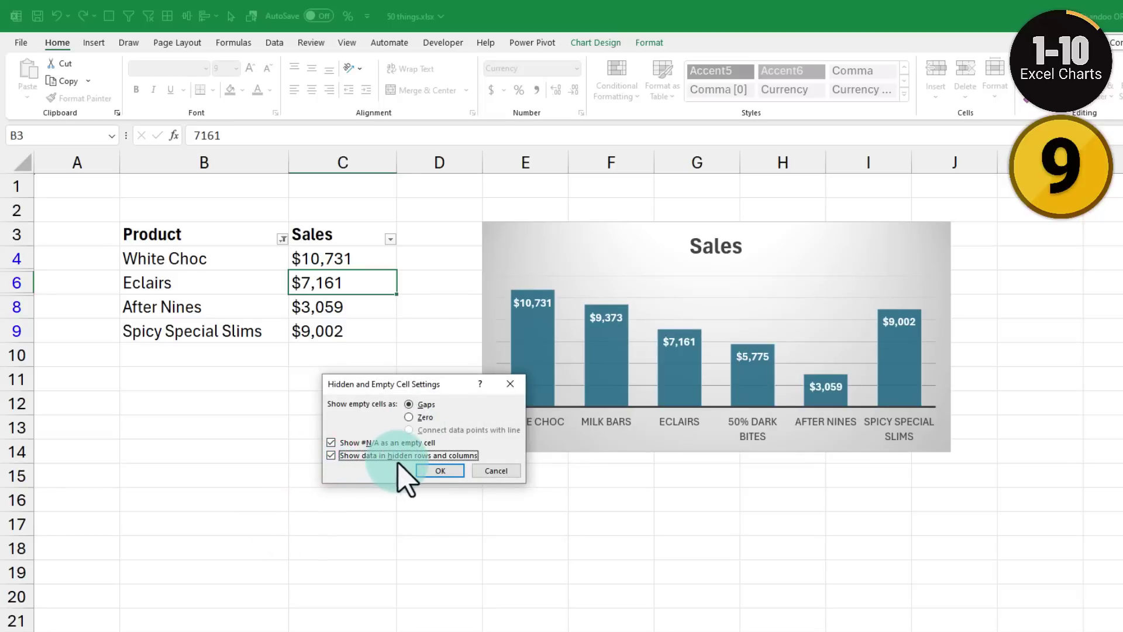
{"action": "left_click", "coordinate": [443, 471]}
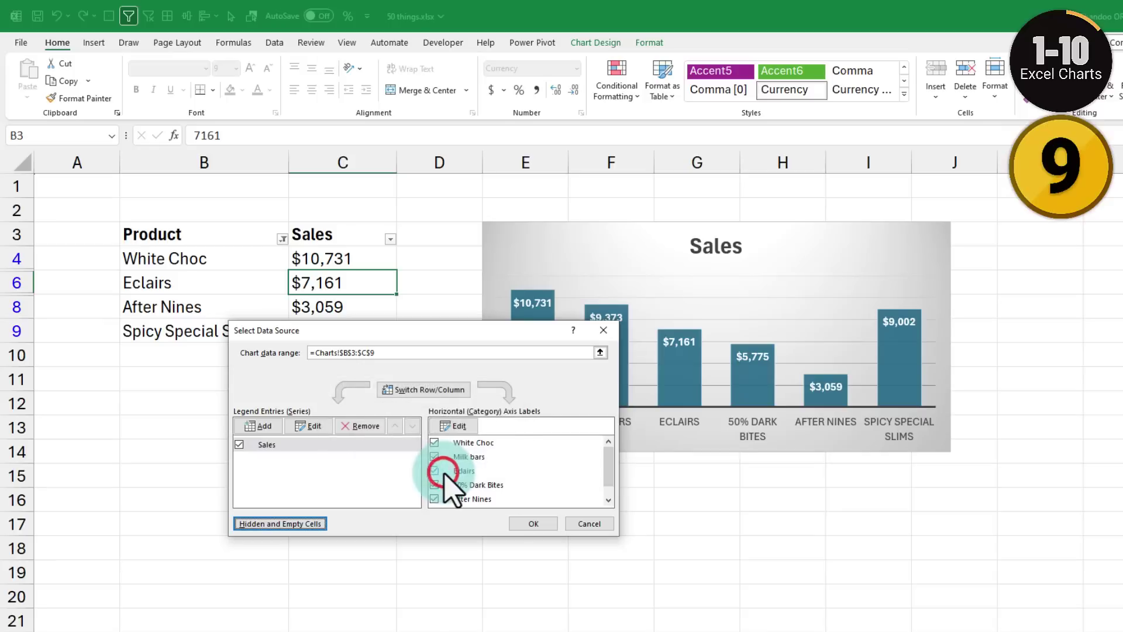
{"action": "left_click", "coordinate": [534, 522]}
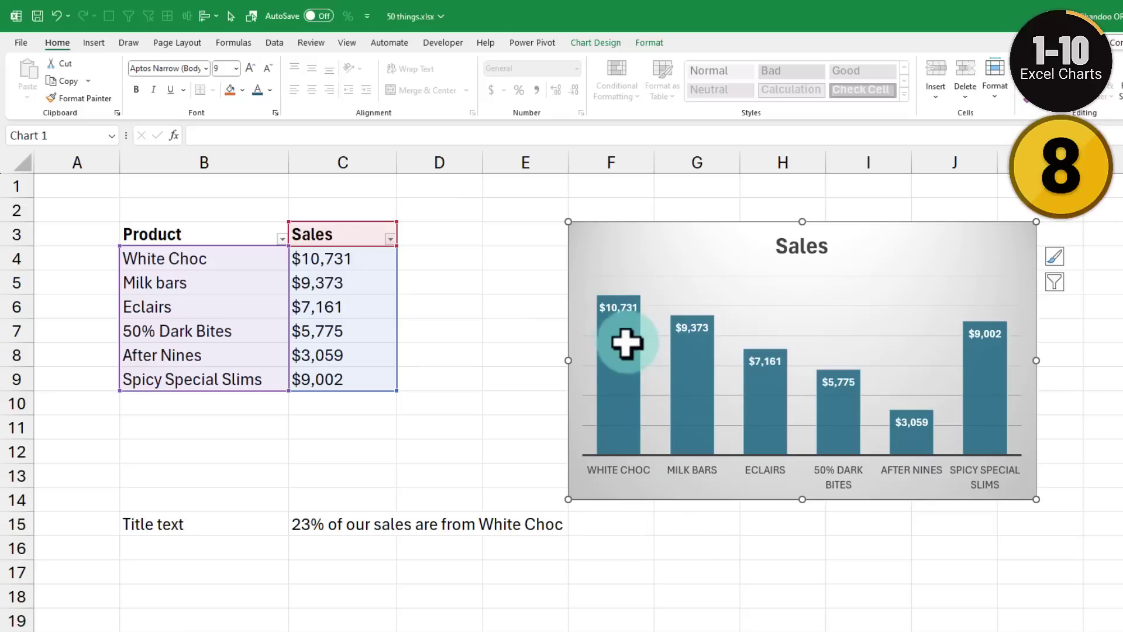
Link the chart title to the title text cell with =Charts!$C$15 and select that cell.
{"action": "key", "text": "Escape"}
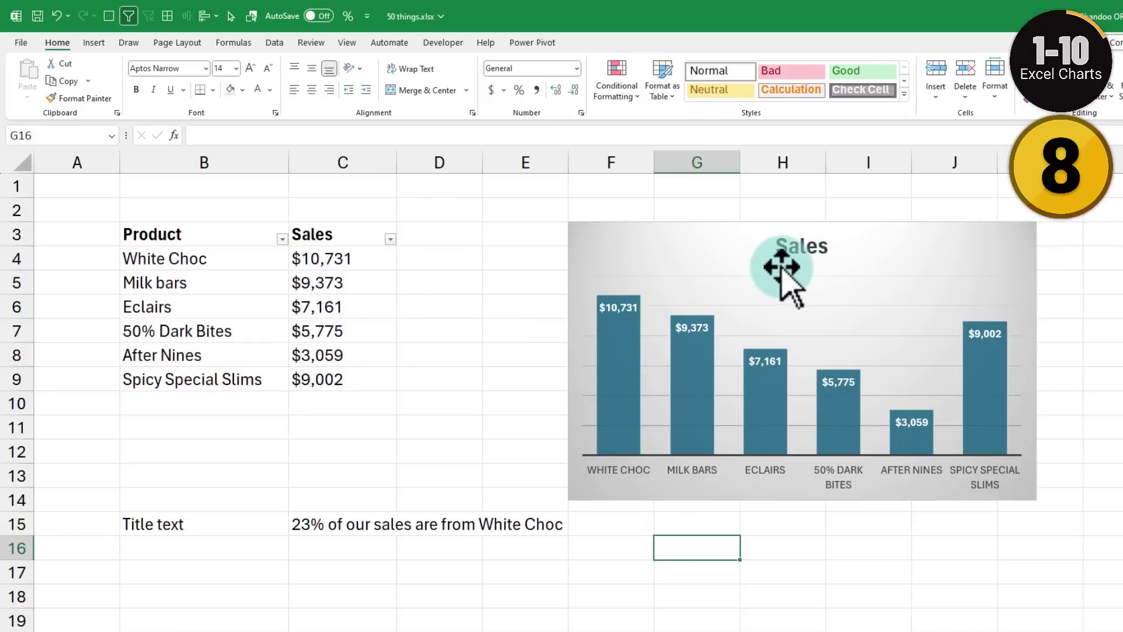
{"action": "left_click", "coordinate": [796, 252]}
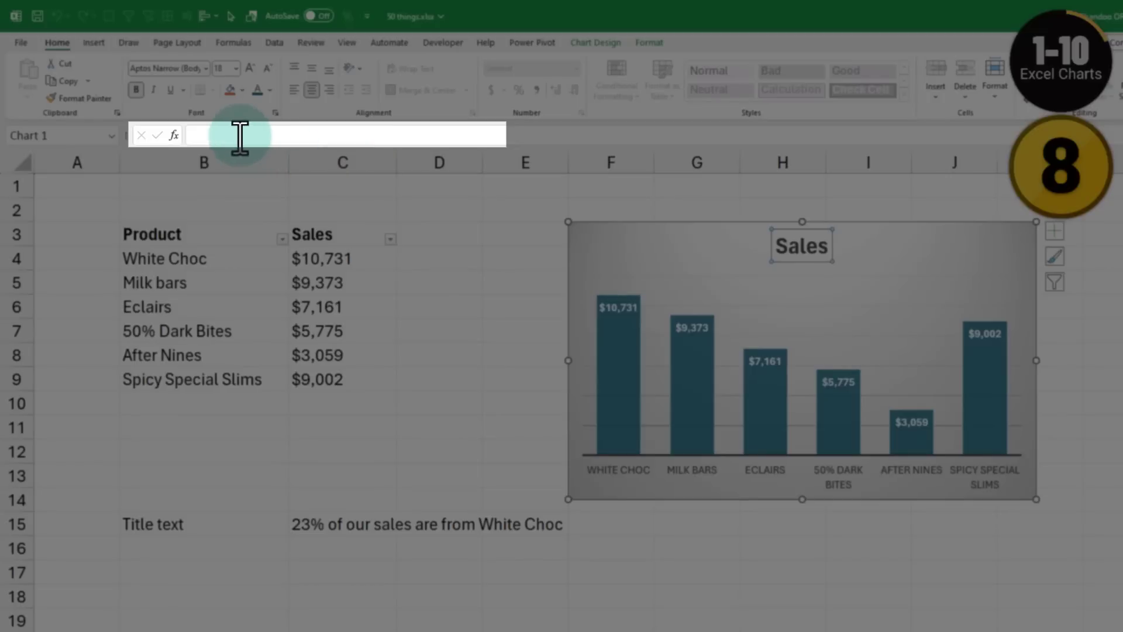
{"action": "left_click", "coordinate": [240, 136]}
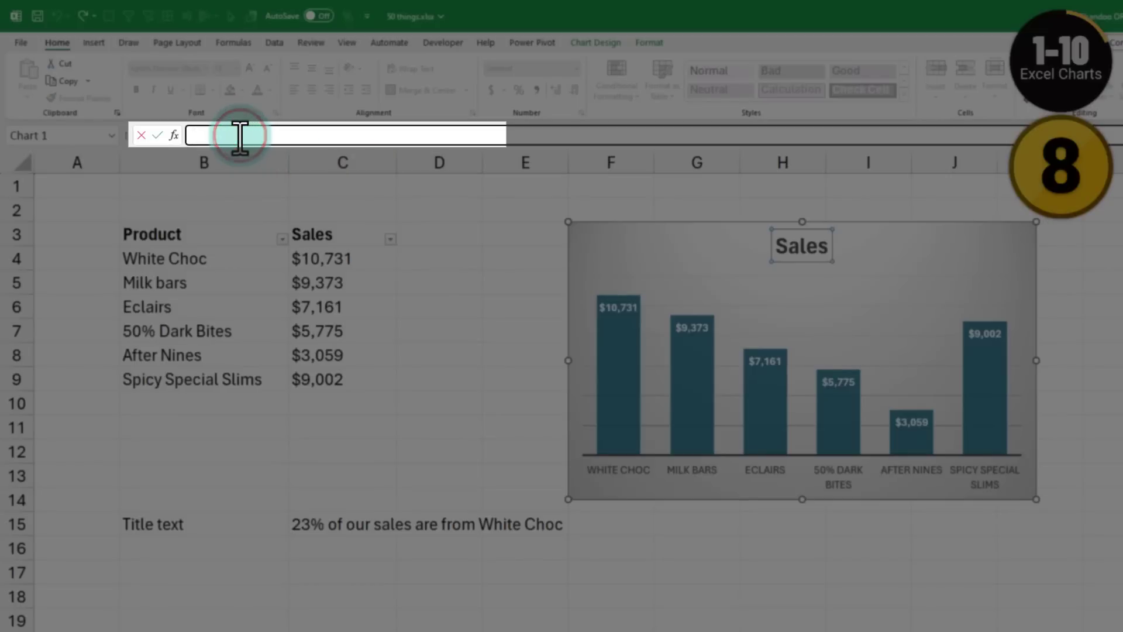
{"action": "type", "text": "=Charts!$C$15"}
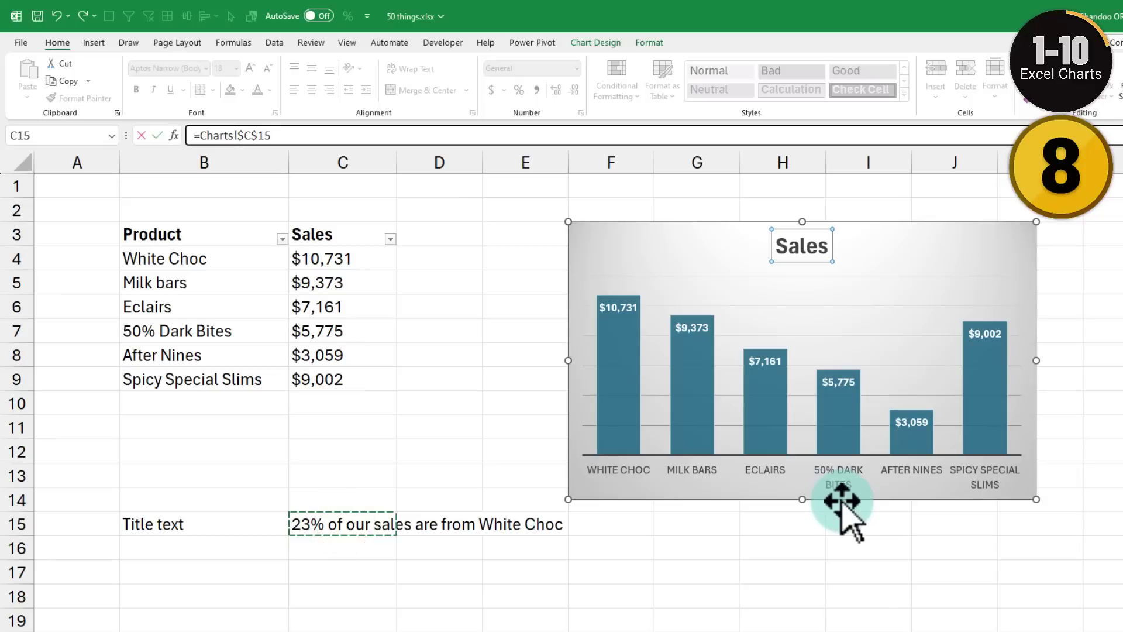
{"action": "key", "text": "Return"}
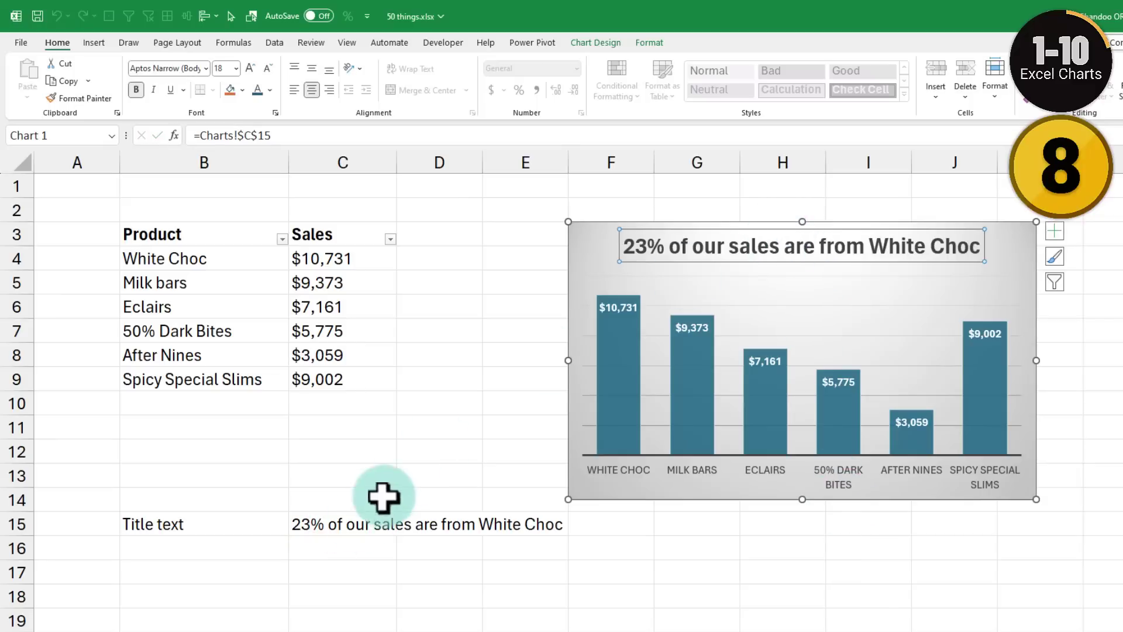
{"action": "left_click", "coordinate": [332, 526]}
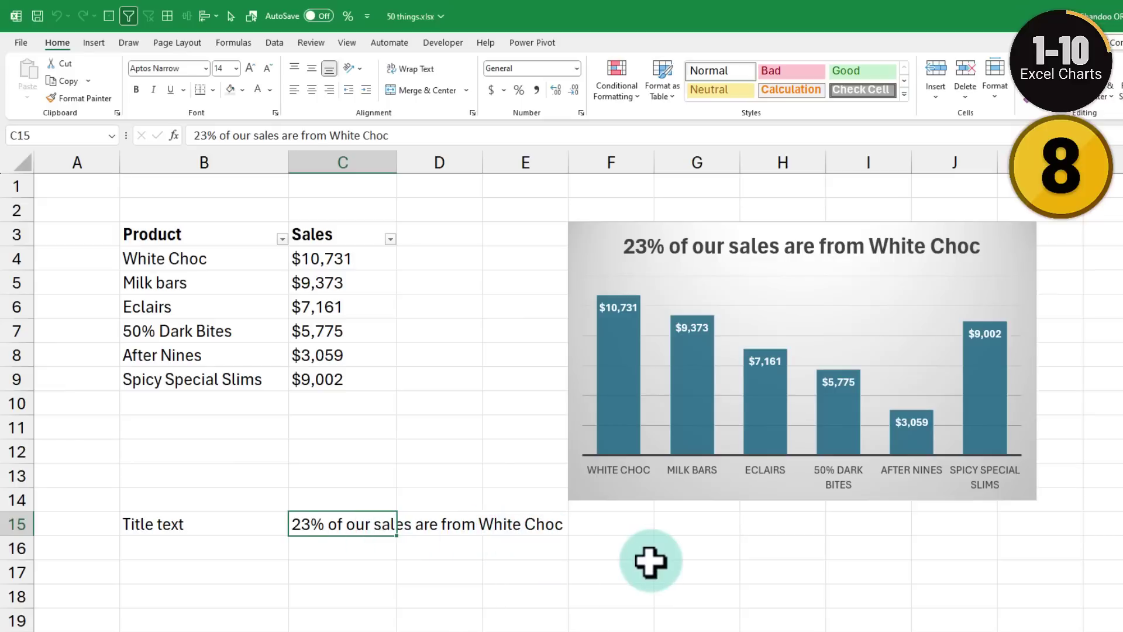
Change the title text in C15 to "Why are After Nines selling so few?".
{"action": "type", "text": "Why are After Nines selling so"}
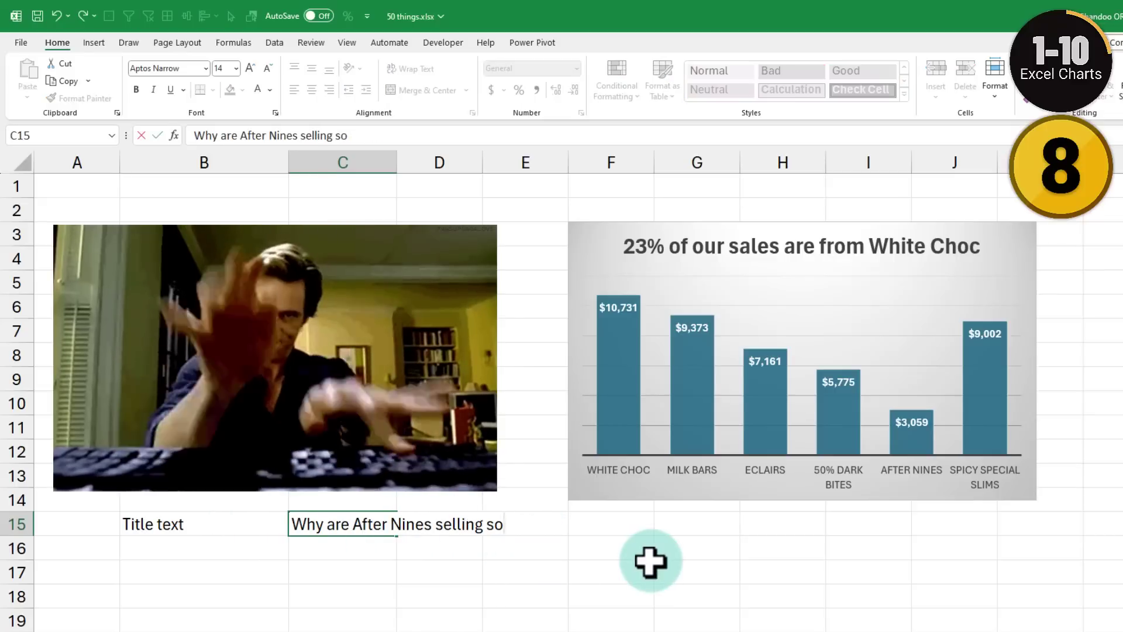
{"action": "type", "text": " few?"}
{"action": "key", "text": "Return"}
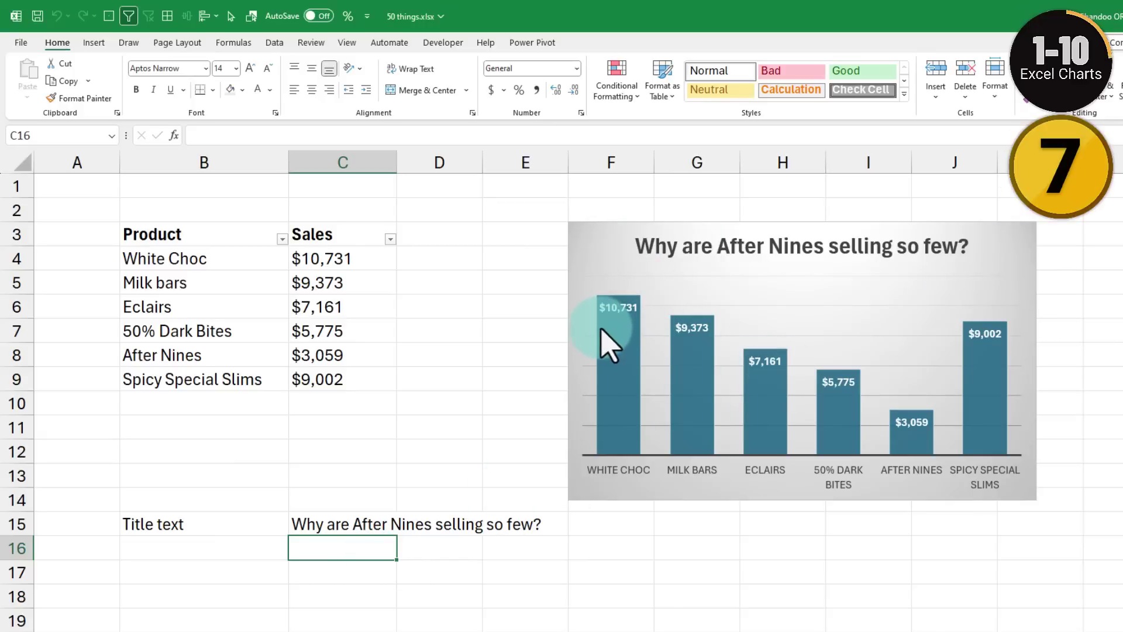
Add an Emoji column header in D3 beside Sales.
{"action": "left_click", "coordinate": [446, 234]}
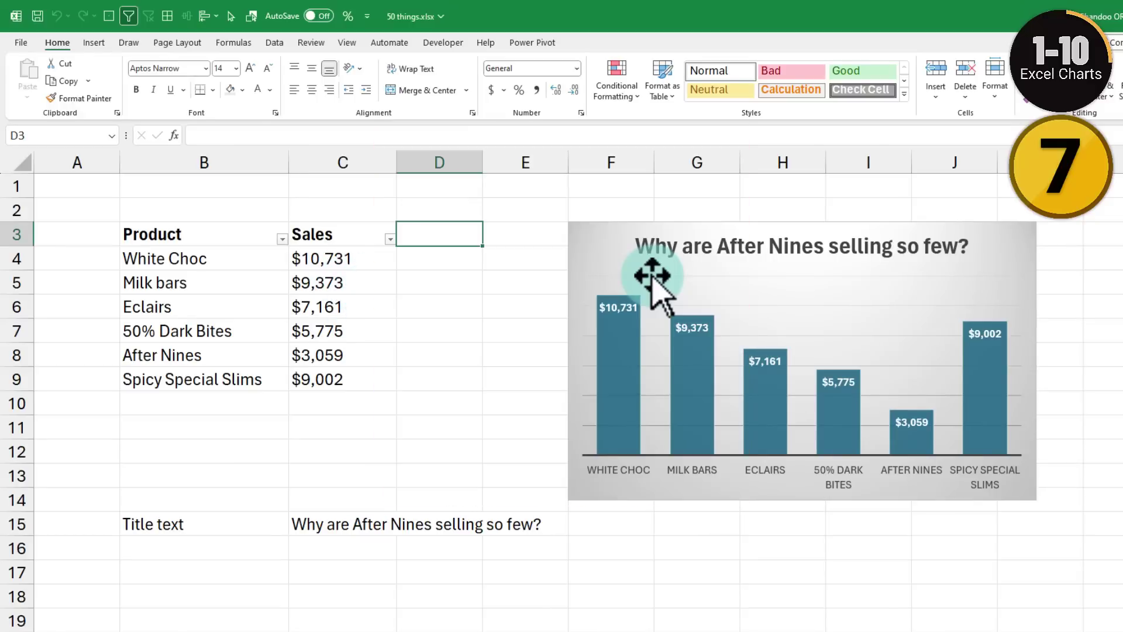
{"action": "type", "text": "Emoji"}
{"action": "key", "text": "Return"}
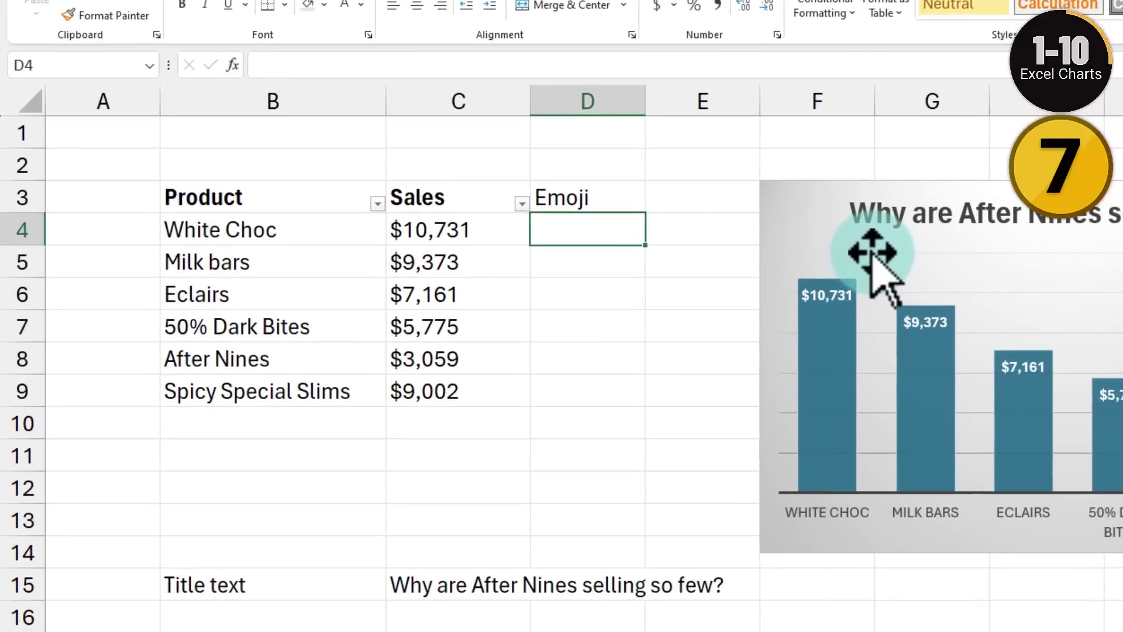
In D4, enter an IF formula that returns a grinning emoji when C4>9000 and a sad teary emoji otherwise.
{"action": "type", "text": "=if"}
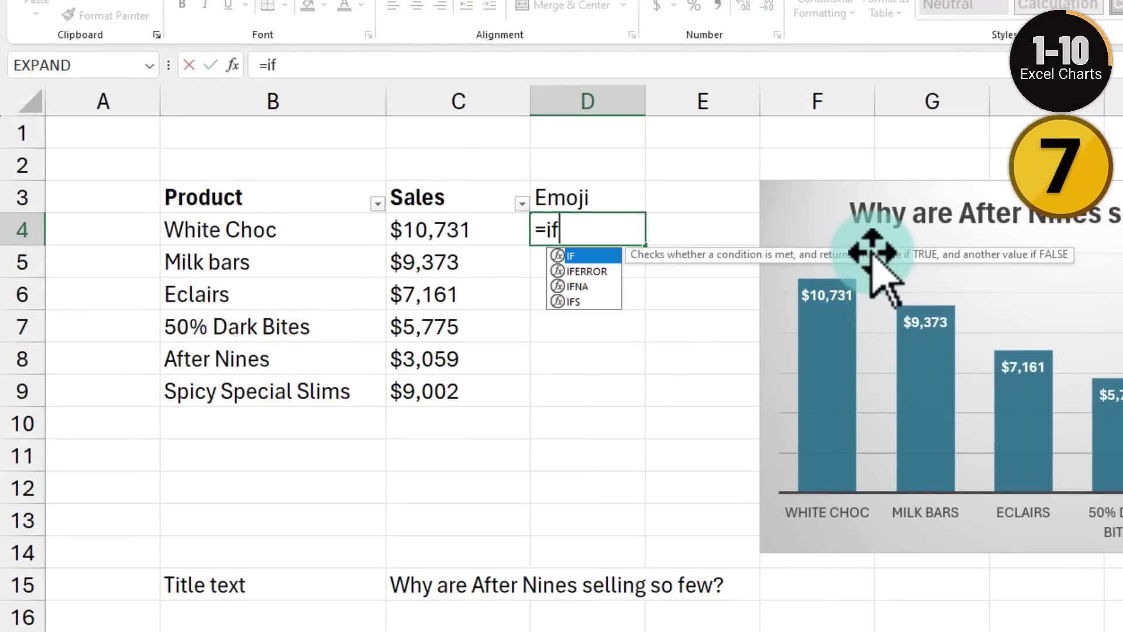
{"action": "key", "text": "Tab"}
{"action": "left_click", "coordinate": [411, 226]}
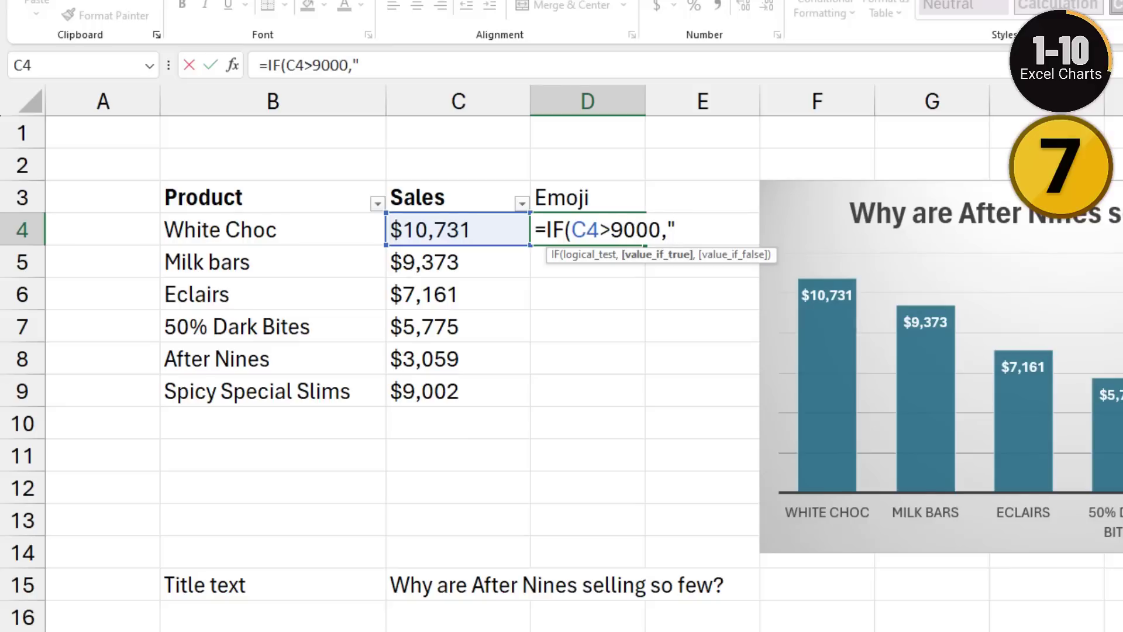
{"action": "type", "text": ">9000,\""}
{"action": "key", "text": "super+period"}
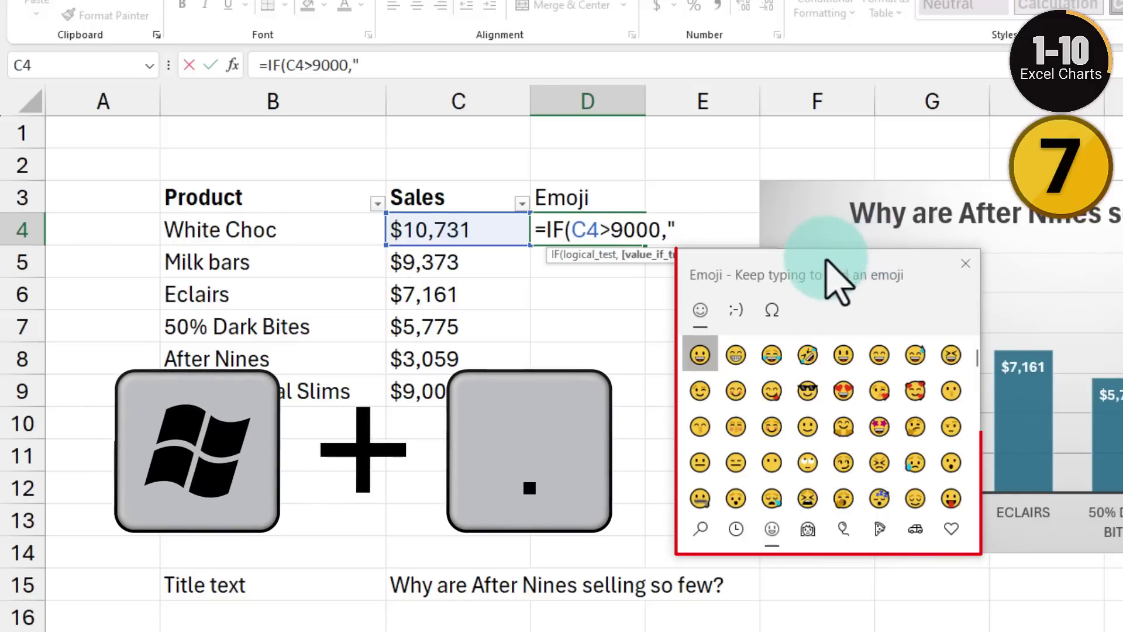
{"action": "left_click", "coordinate": [700, 355]}
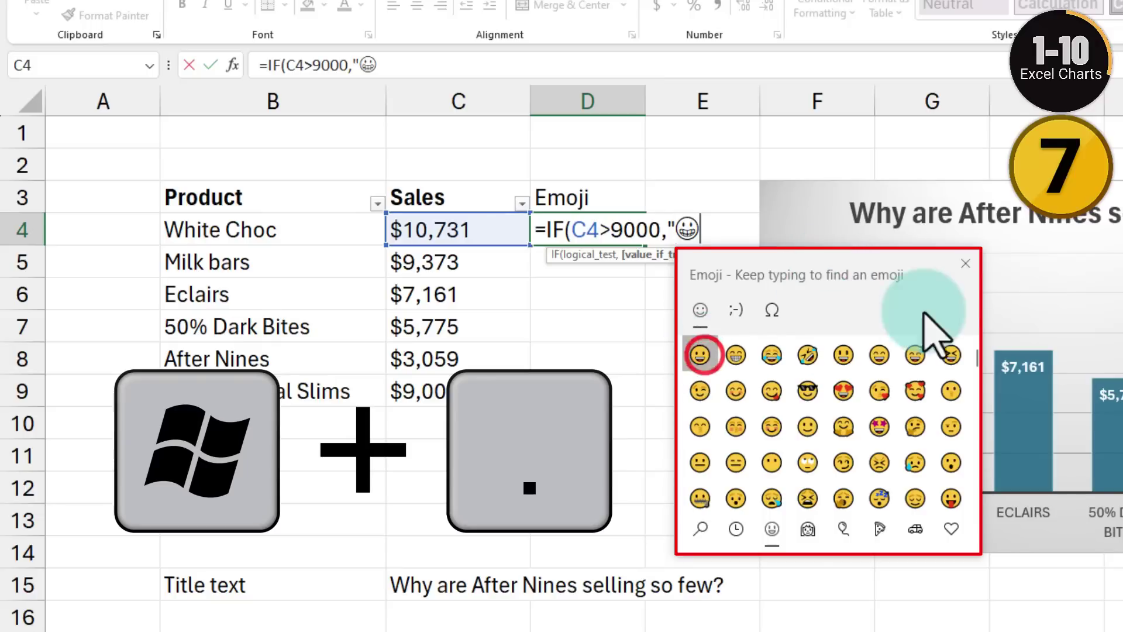
{"action": "left_click", "coordinate": [965, 263]}
{"action": "type", "text": "\",\""}
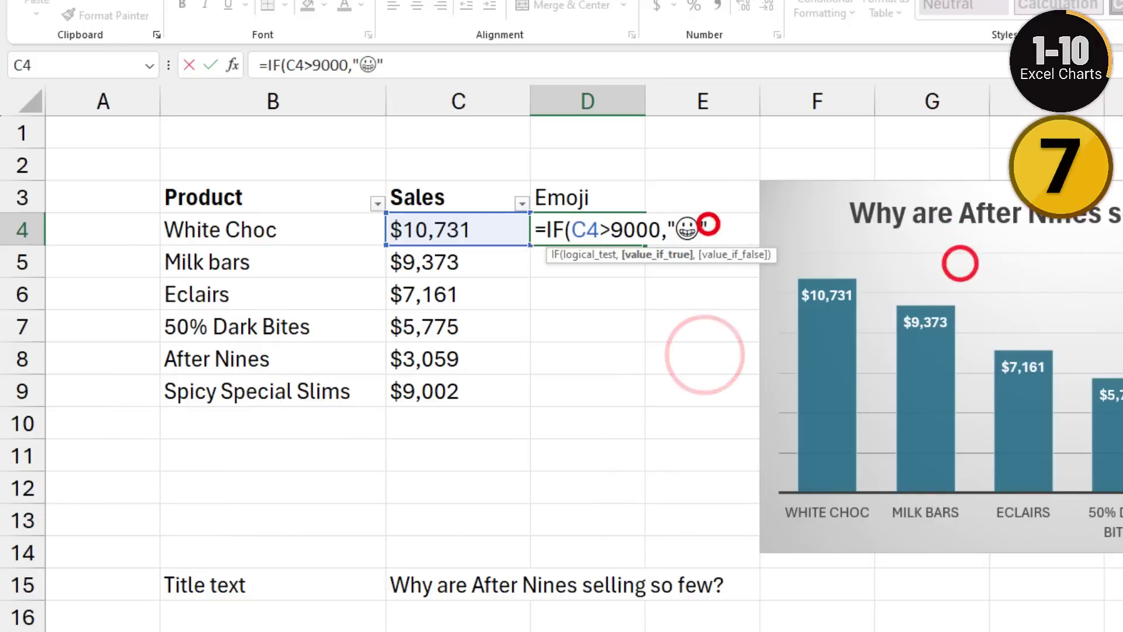
{"action": "key", "text": "super+period"}
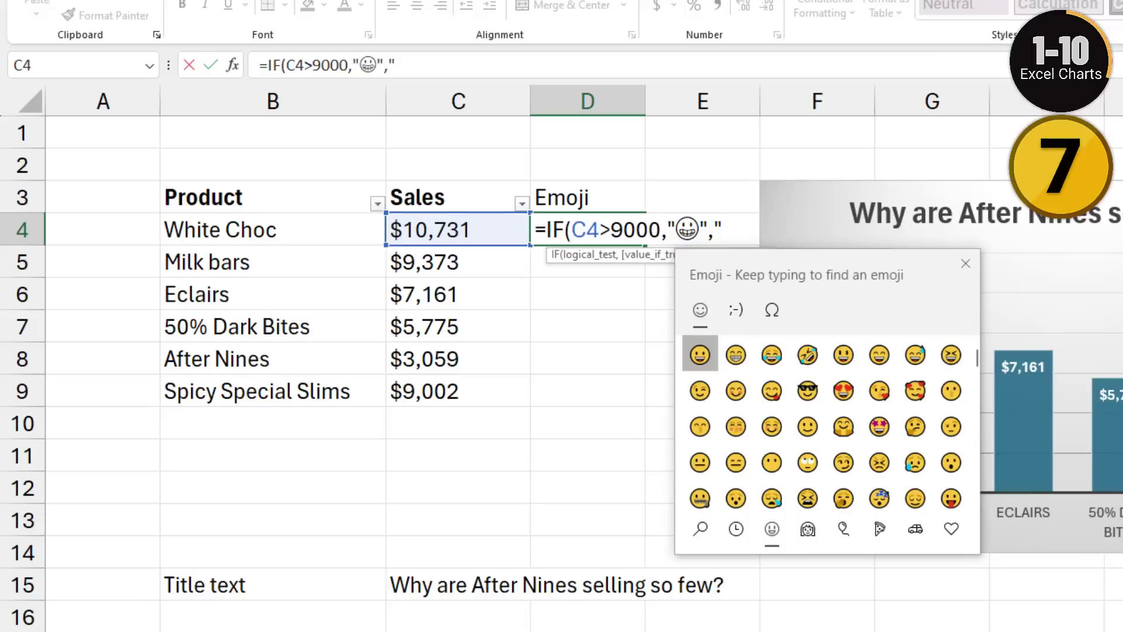
{"action": "left_click", "coordinate": [916, 464]}
{"action": "left_click", "coordinate": [1105, 257]}
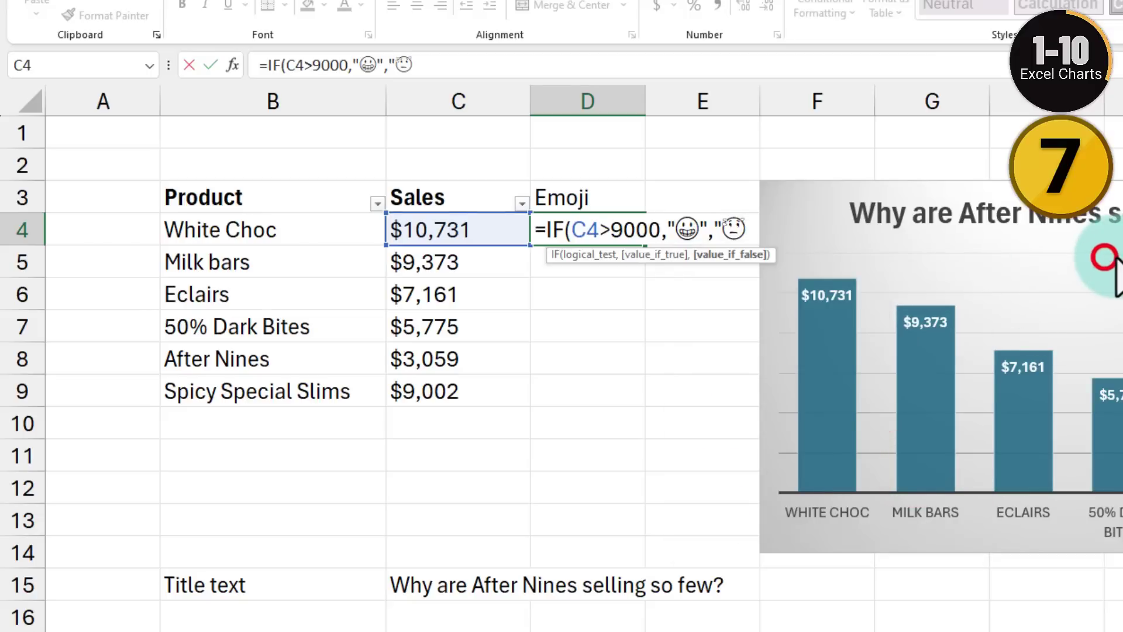
{"action": "type", "text": ")"}
{"action": "key", "text": "Return"}
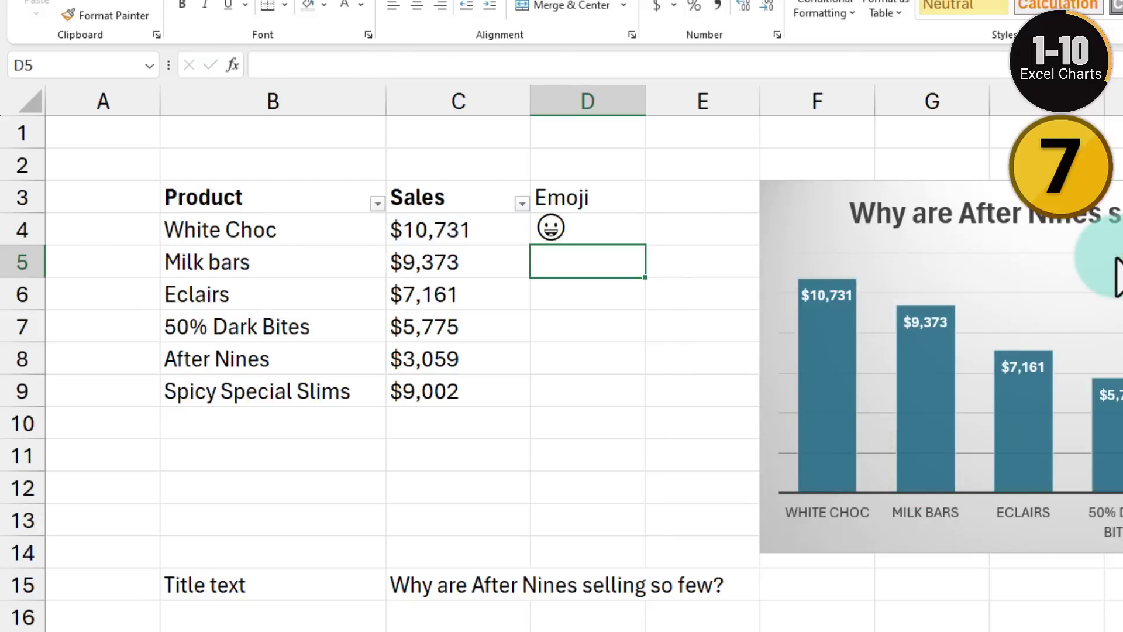
Fill the emoji formula down from D4 to D9 for all products.
{"action": "left_click", "coordinate": [566, 229]}
{"action": "left_click_drag", "start_coordinate": [644, 244], "coordinate": [635, 398]}
{"action": "left_click", "coordinate": [626, 388]}
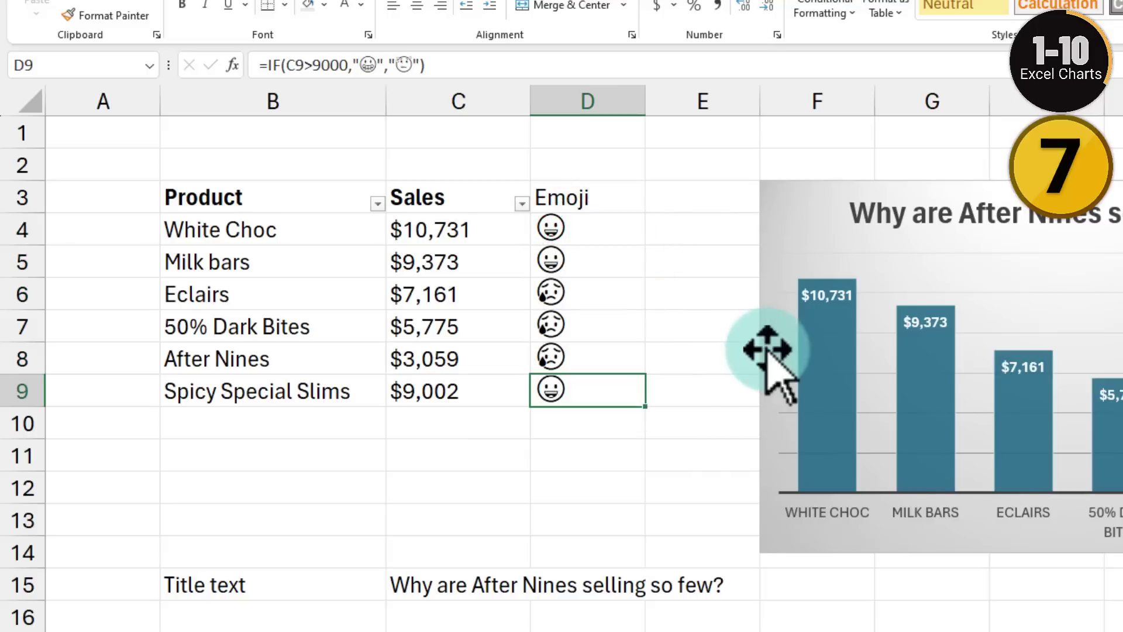
Add cell values from =Charts!$D$4:$D$9 to the data labels of the Sales chart.
{"action": "left_click", "coordinate": [832, 293]}
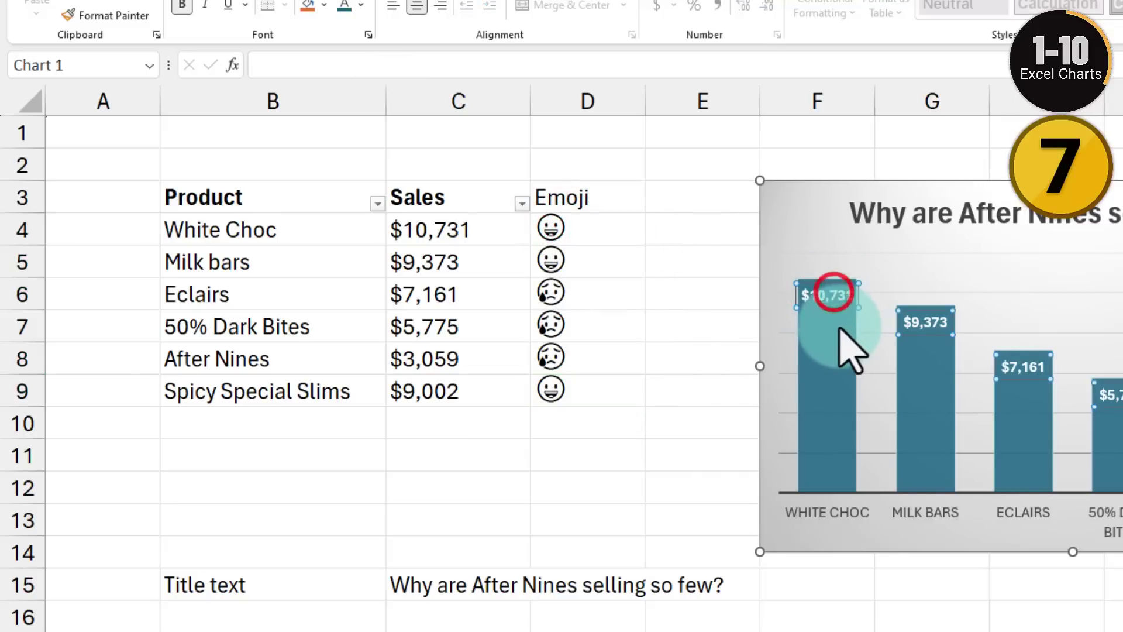
{"action": "right_click", "coordinate": [822, 296]}
{"action": "left_click", "coordinate": [877, 517]}
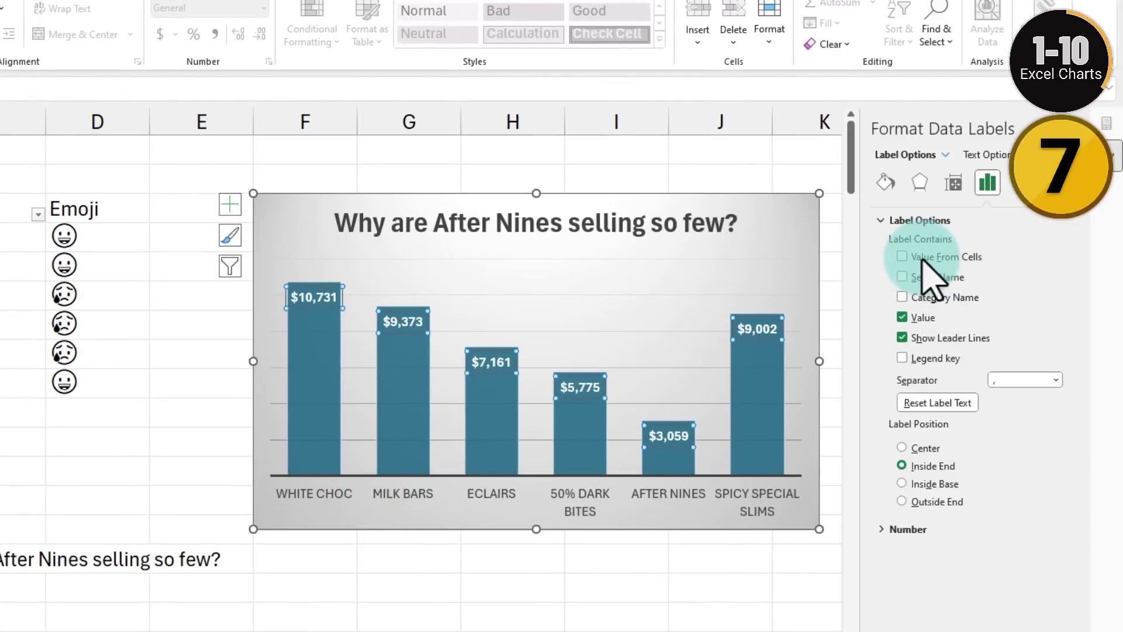
{"action": "left_click", "coordinate": [920, 257]}
{"action": "left_click_drag", "start_coordinate": [105, 238], "coordinate": [95, 381]}
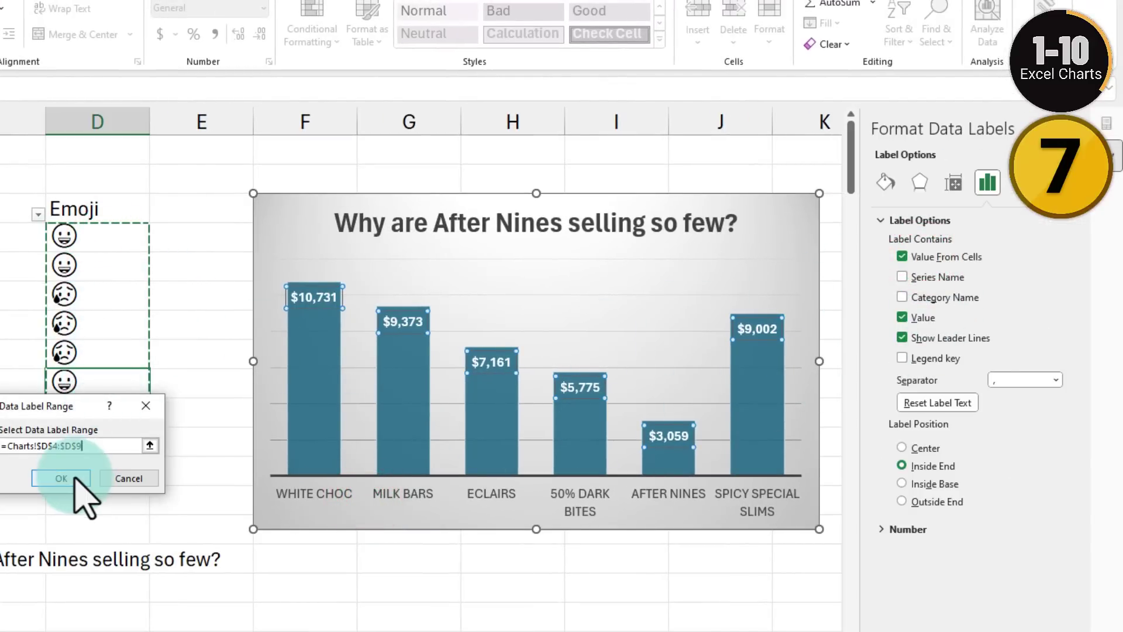
{"action": "left_click", "coordinate": [75, 476]}
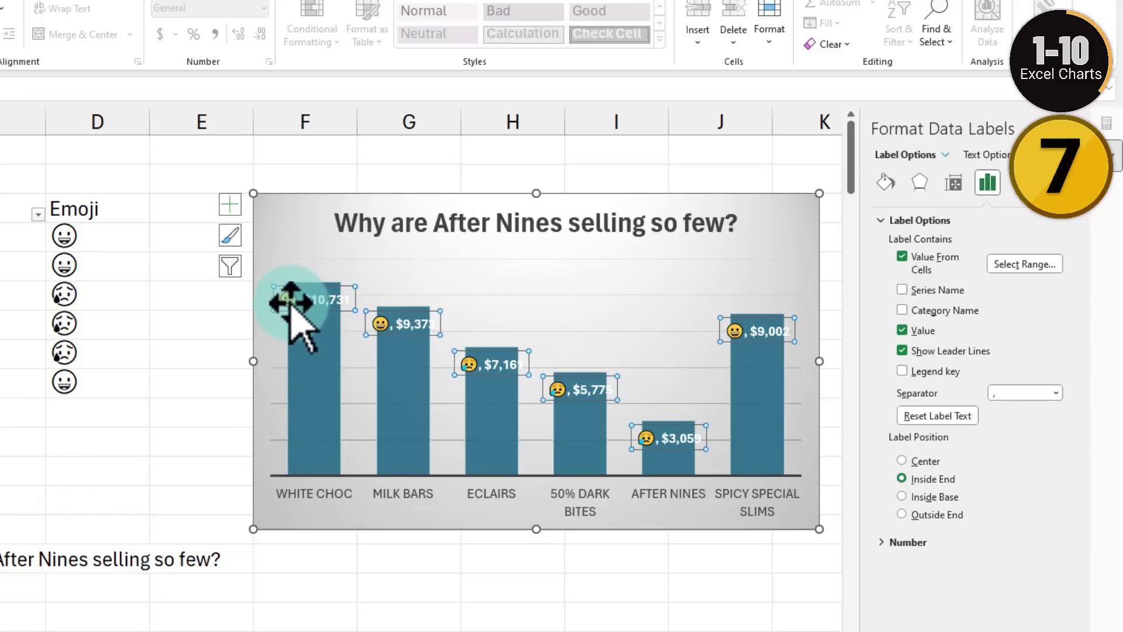
Format the chart's data labels with Outside End position, a new-line separator and dark text.
{"action": "left_click_drag", "start_coordinate": [291, 302], "coordinate": [313, 309]}
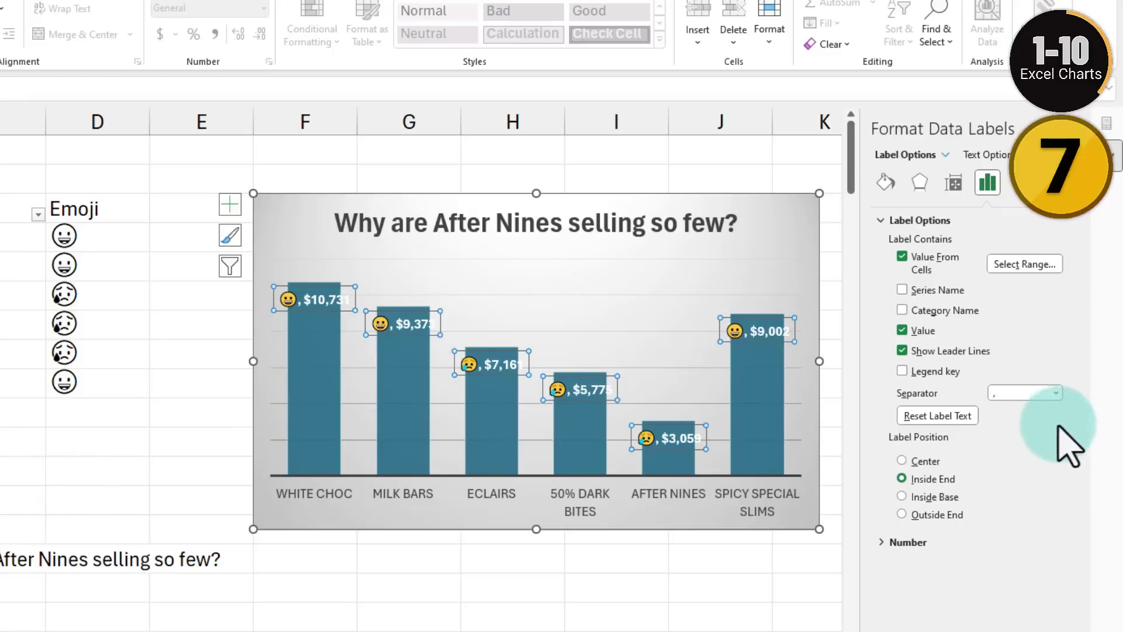
{"action": "left_click", "coordinate": [929, 516]}
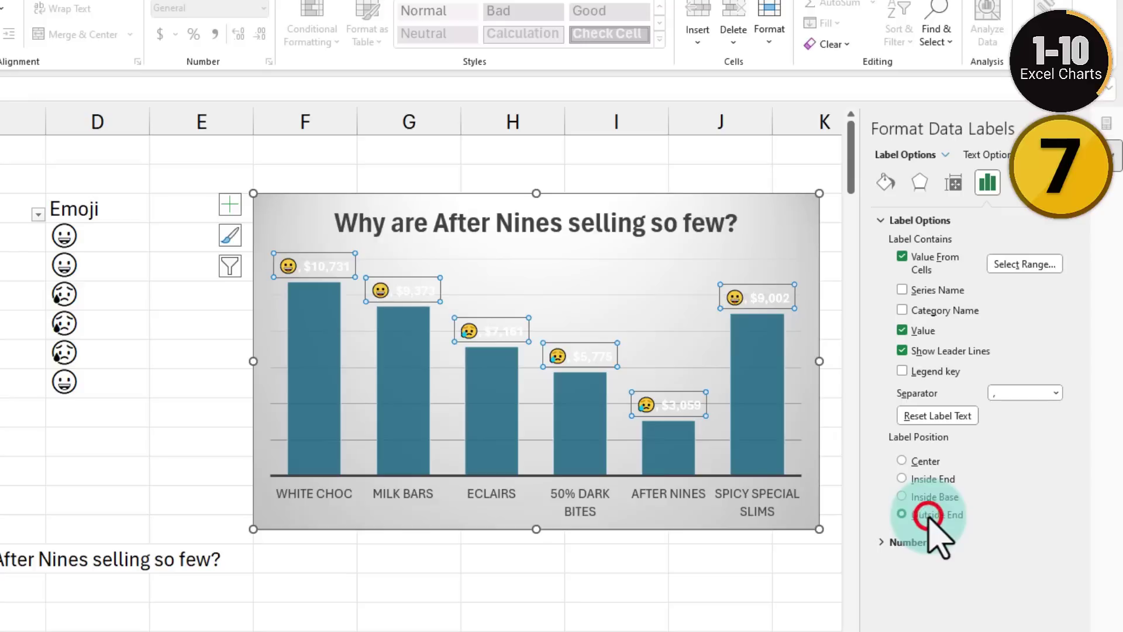
{"action": "left_click", "coordinate": [1024, 392]}
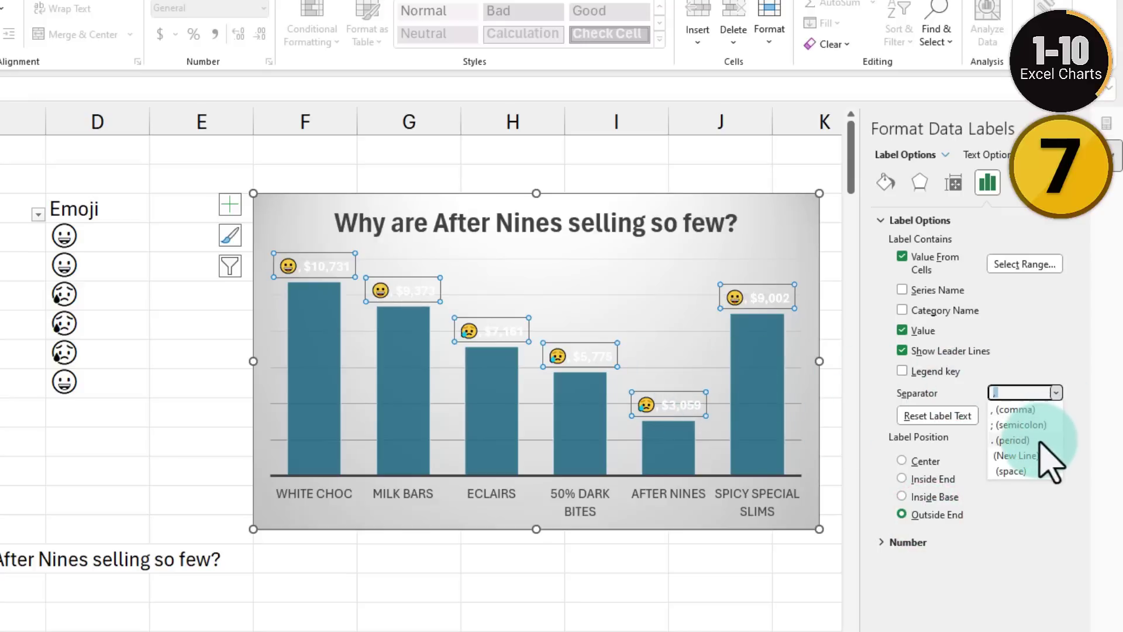
{"action": "left_click", "coordinate": [1031, 460]}
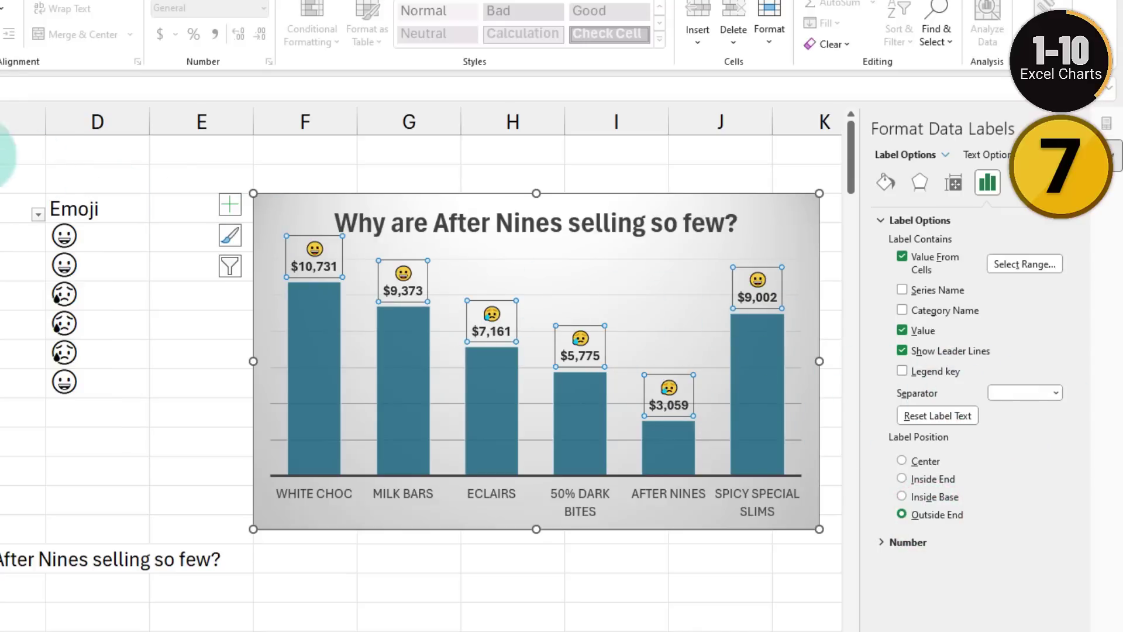
{"action": "left_click", "coordinate": [202, 327]}
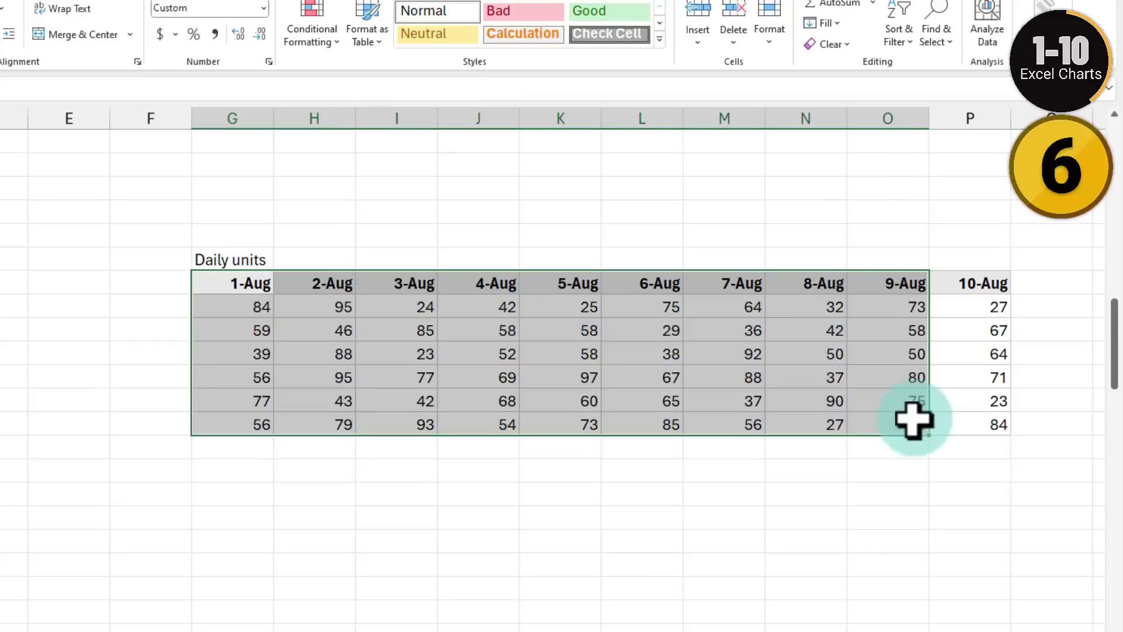
Try plotting the Daily units table from 1-Aug to 10-Aug as a 2-D line chart and undo it.
{"action": "left_click_drag", "start_coordinate": [907, 421], "coordinate": [986, 429]}
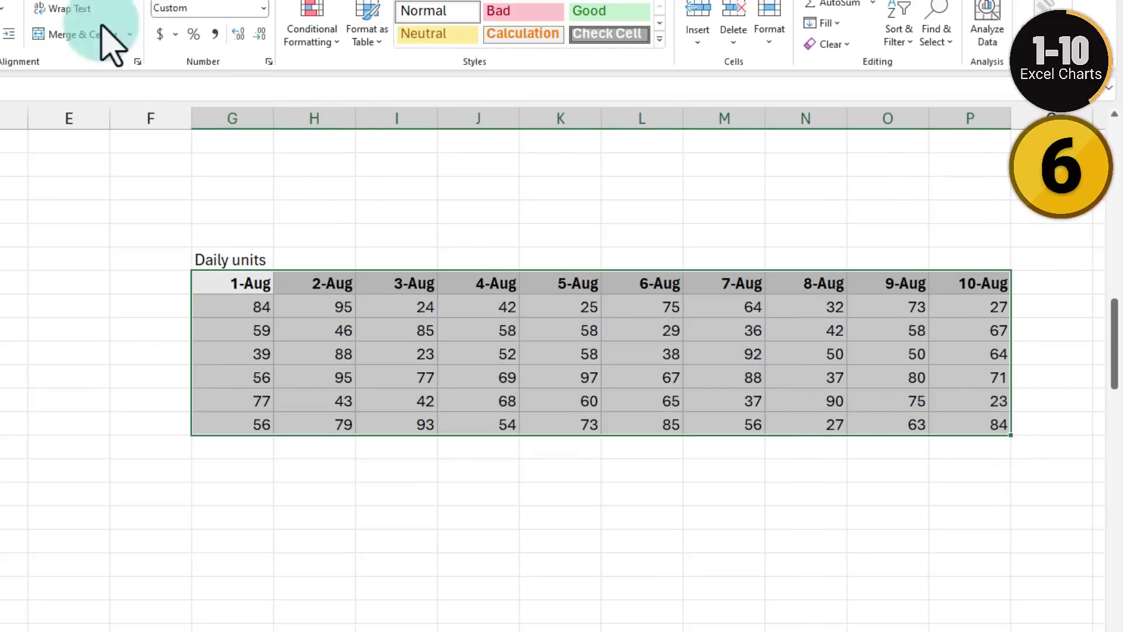
{"action": "left_click", "coordinate": [0, 0]}
{"action": "left_click", "coordinate": [283, 18]}
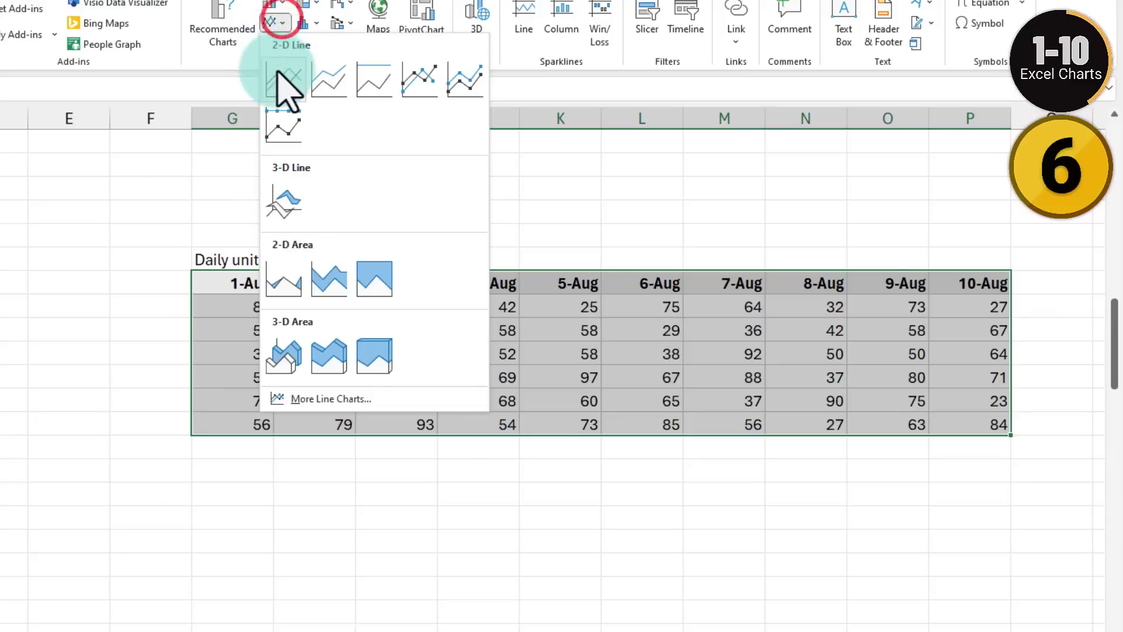
{"action": "left_click", "coordinate": [281, 81]}
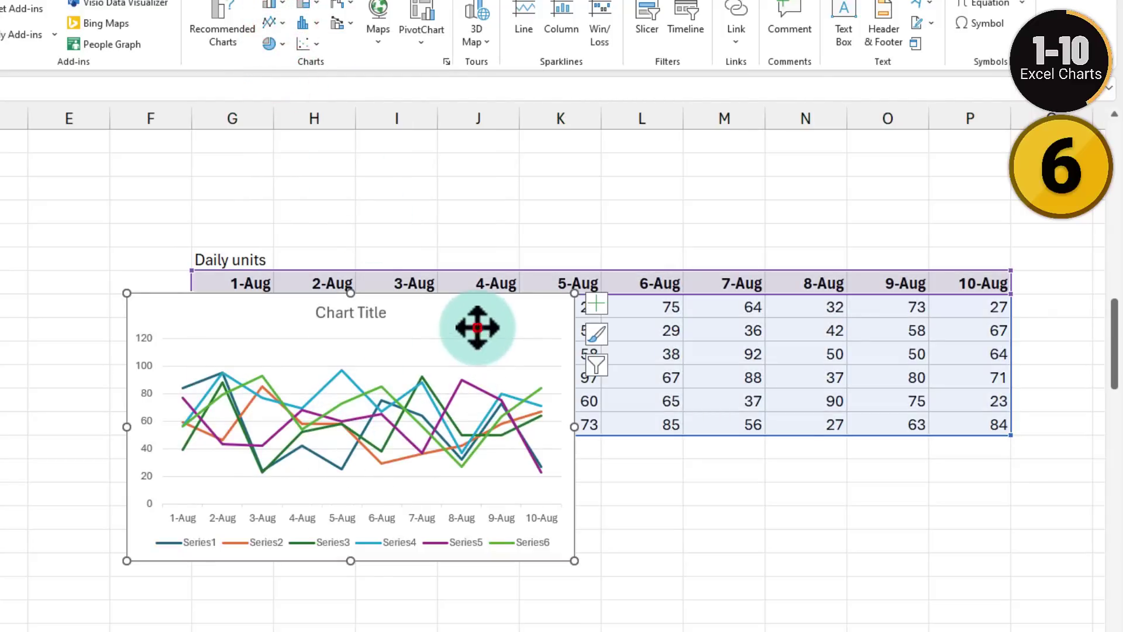
{"action": "key", "text": "ctrl+z"}
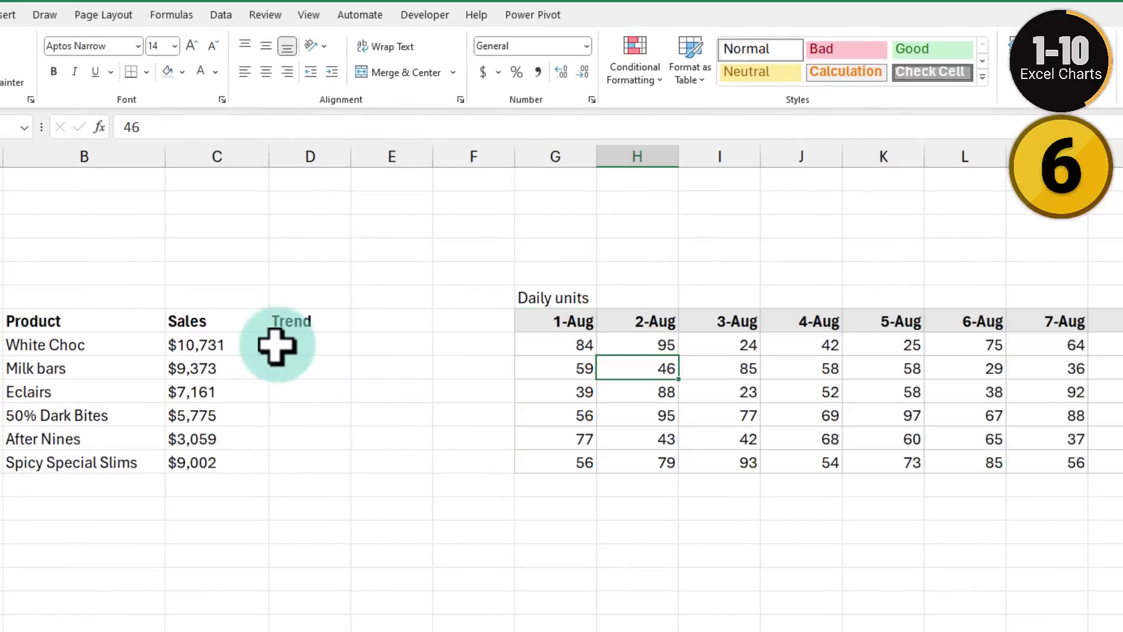
Insert line sparklines in the Trend cells for all six products, using their rows of daily units as data.
{"action": "left_click_drag", "start_coordinate": [76, 317], "coordinate": [96, 445]}
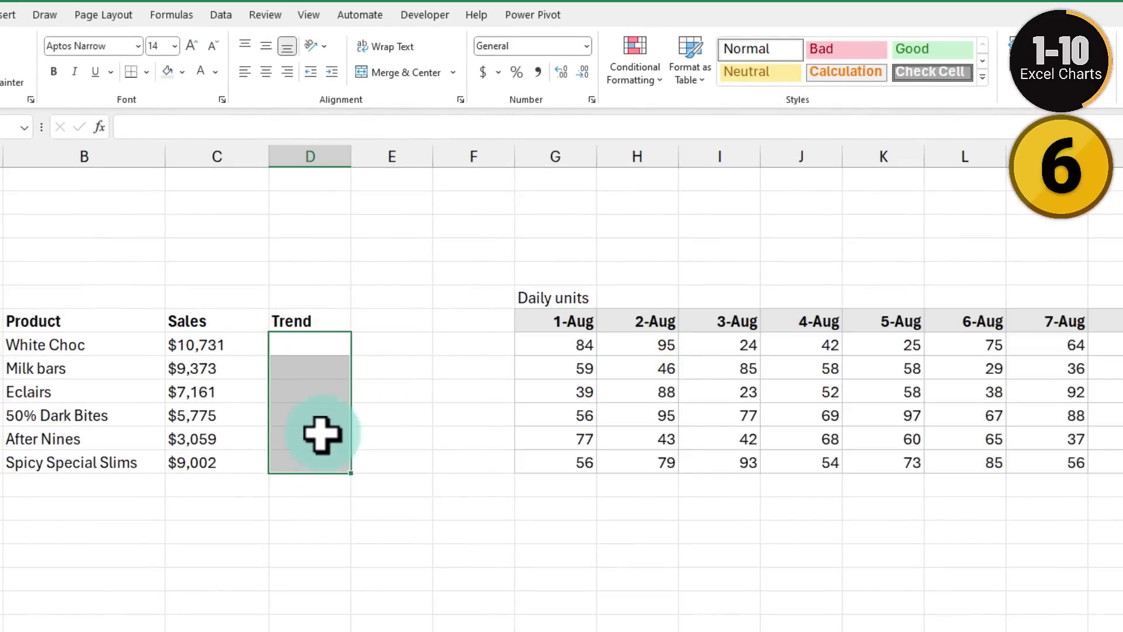
{"action": "left_click", "coordinate": [4, 23]}
{"action": "left_click", "coordinate": [849, 56]}
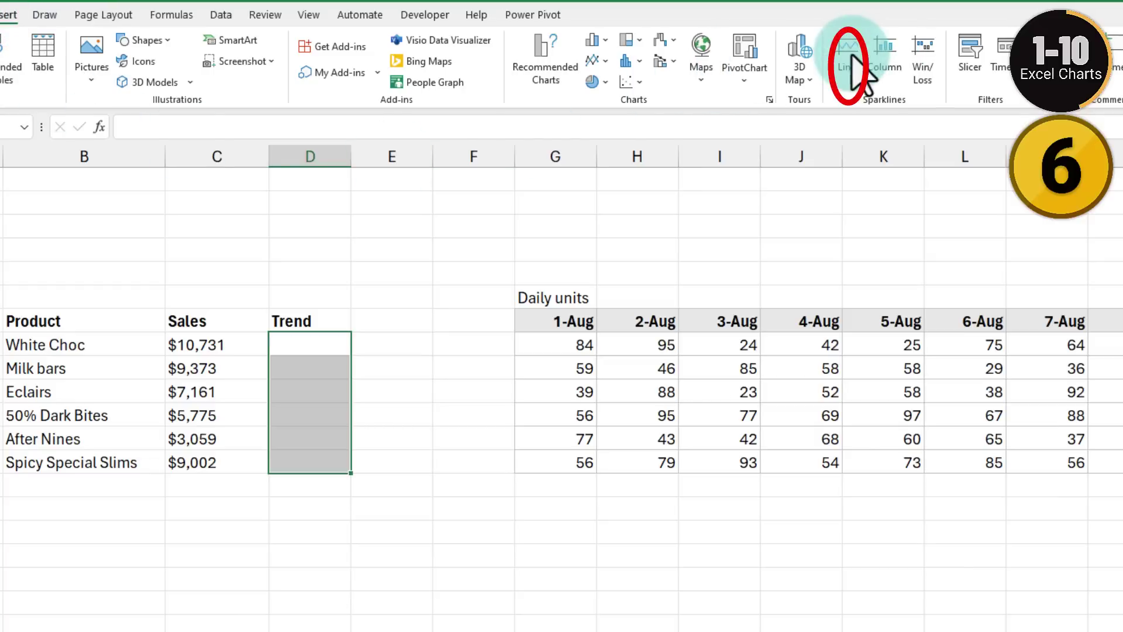
{"action": "left_click", "coordinate": [848, 61]}
{"action": "left_click_drag", "start_coordinate": [565, 342], "coordinate": [1122, 461]}
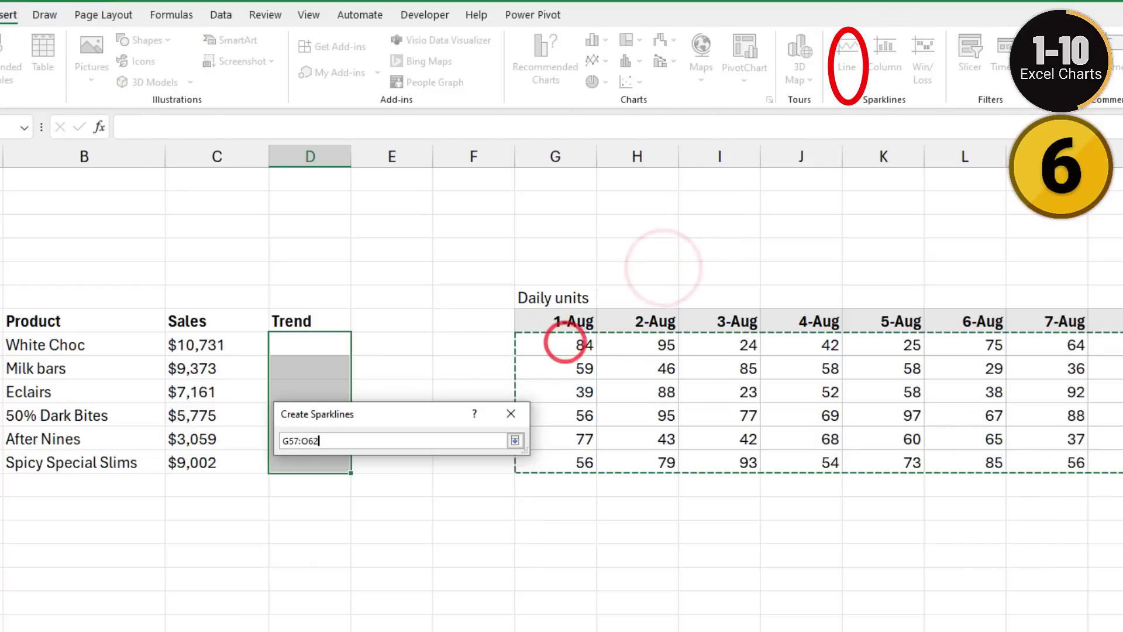
{"action": "left_click", "coordinate": [438, 544]}
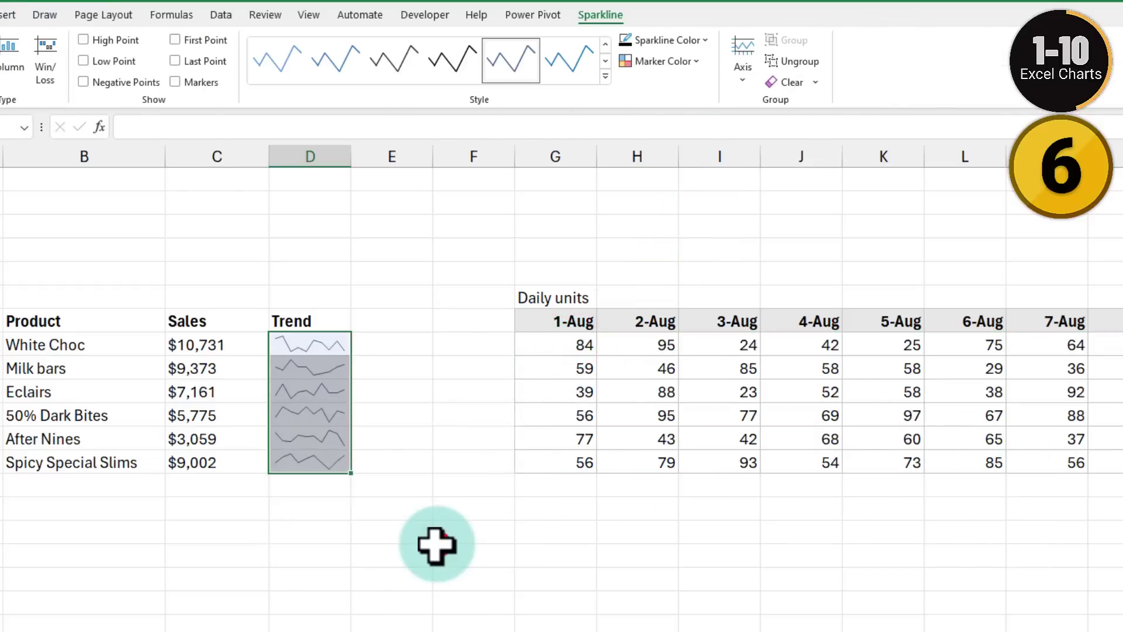
{"action": "left_click", "coordinate": [372, 537]}
Look through the sparklines in the Trend column product by product and view the sparkline options.
{"action": "left_click", "coordinate": [297, 345]}
{"action": "left_click", "coordinate": [293, 370]}
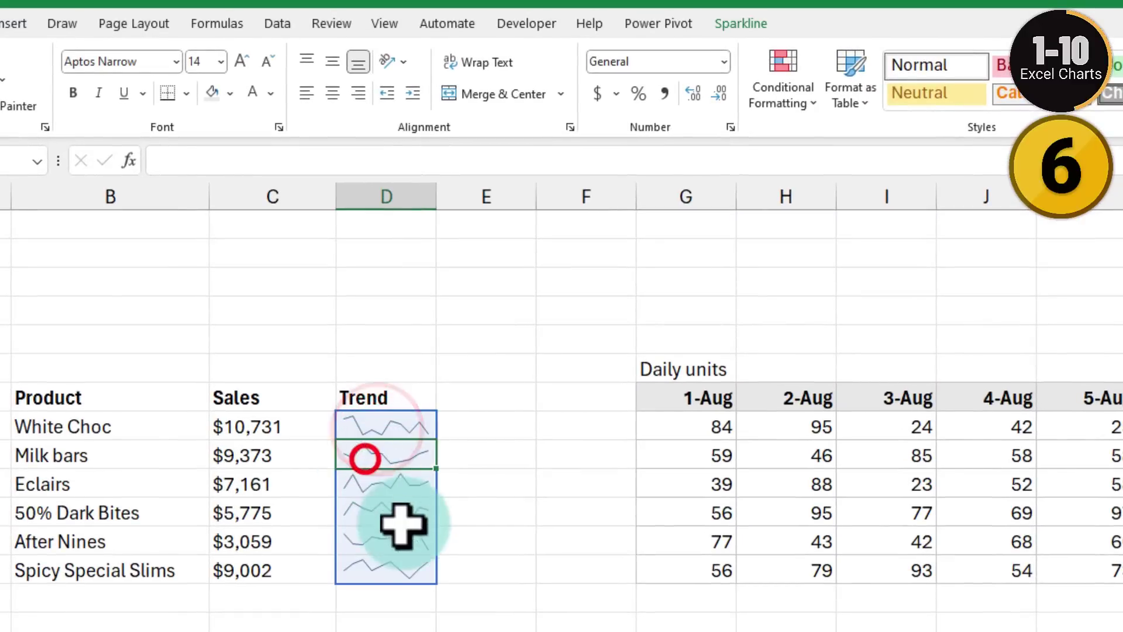
{"action": "left_click", "coordinate": [388, 484]}
{"action": "left_click", "coordinate": [381, 512]}
{"action": "left_click", "coordinate": [381, 559]}
{"action": "scroll", "coordinate": [673, 46], "scroll_direction": "down", "scroll_amount": 1}
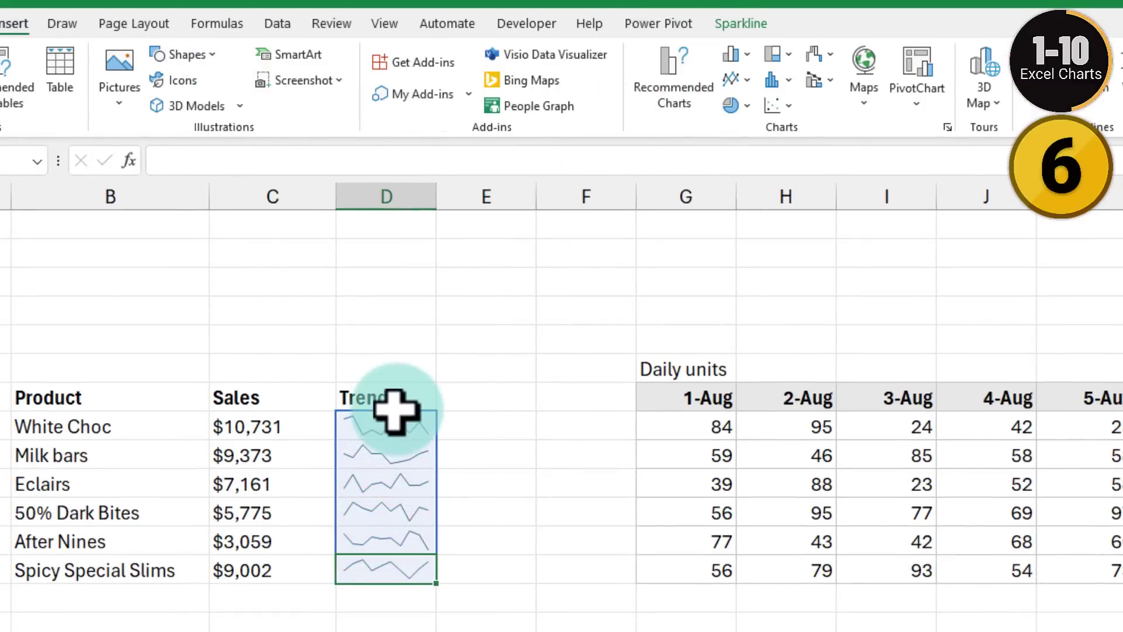
{"action": "left_click", "coordinate": [740, 23]}
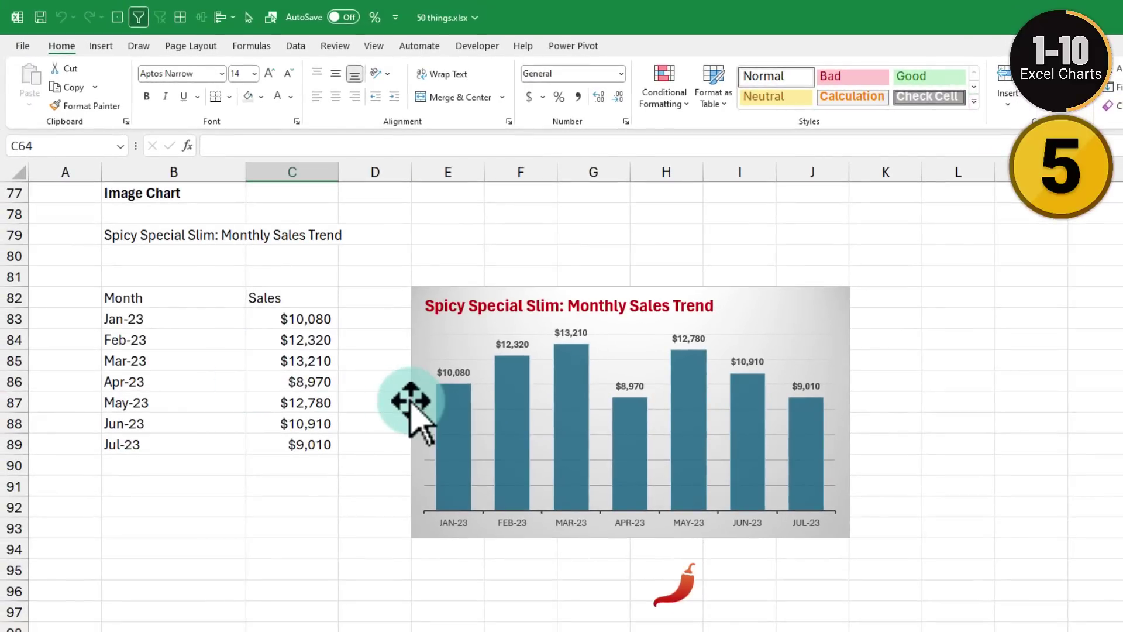
Copy the chili pepper picture and paste it into the Sales columns of the Monthly Sales Trend chart as their fill.
{"action": "left_click", "coordinate": [776, 318]}
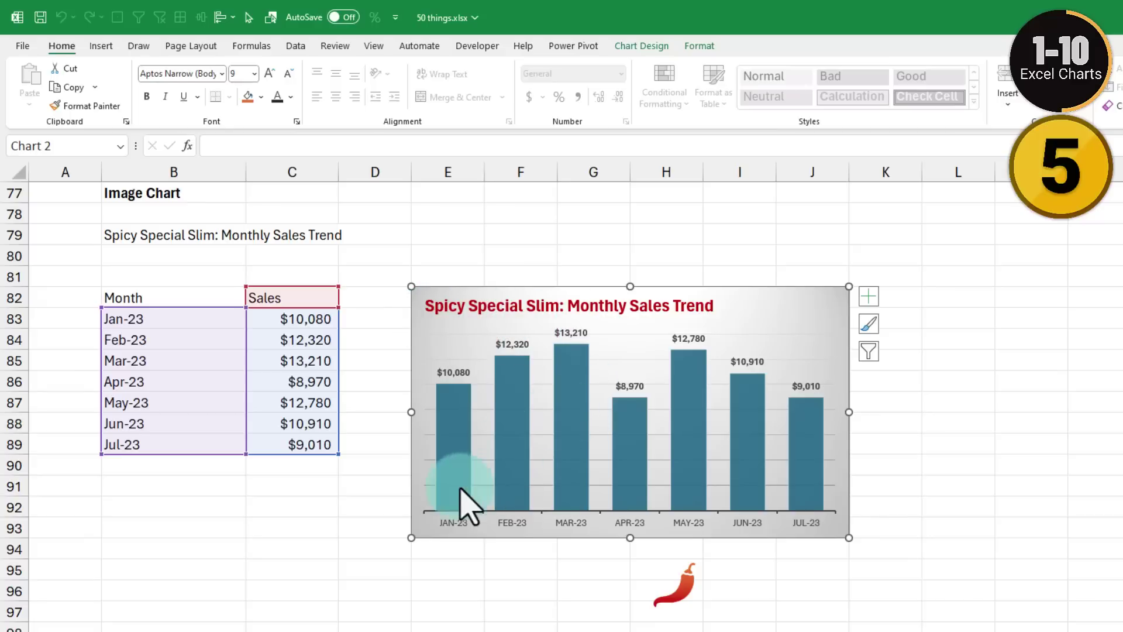
{"action": "left_click", "coordinate": [679, 588]}
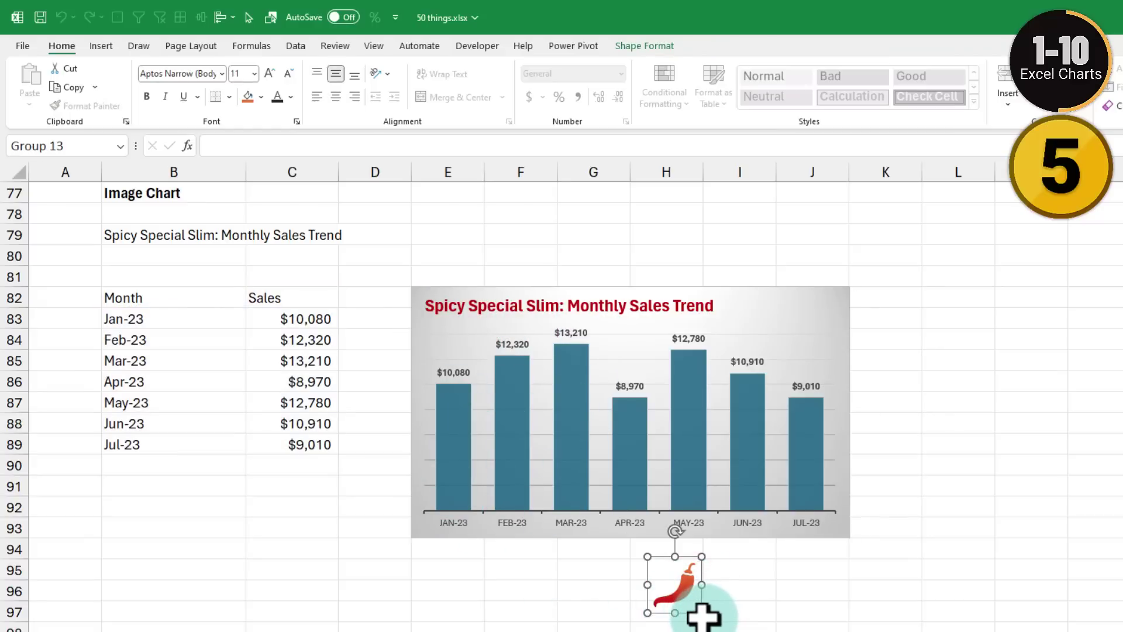
{"action": "left_click", "coordinate": [447, 467]}
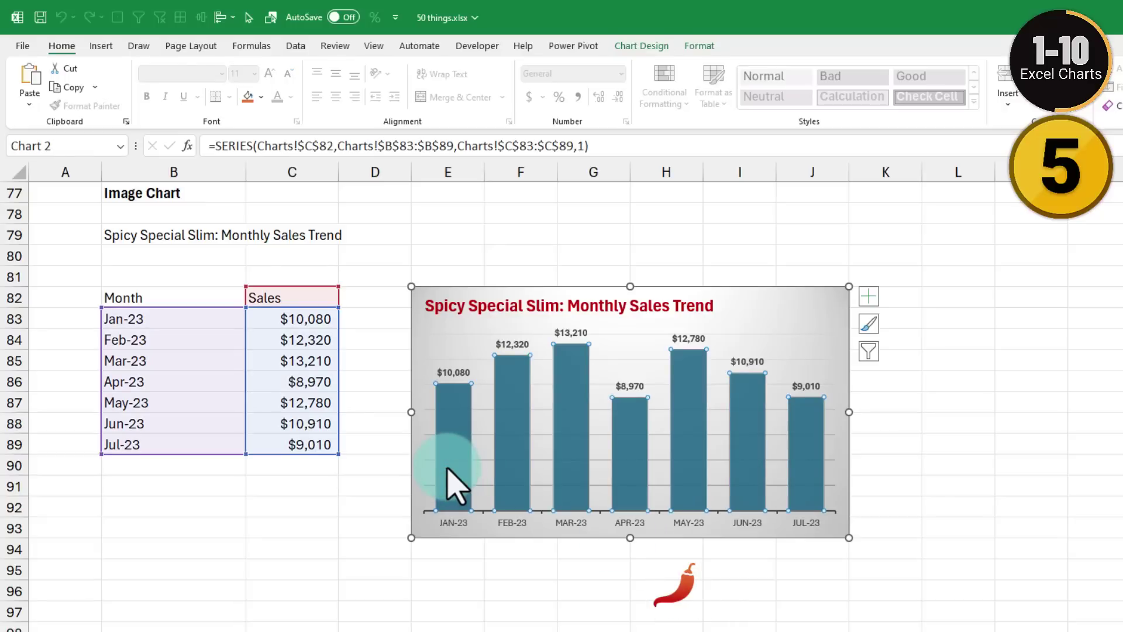
{"action": "key", "text": "ctrl+v"}
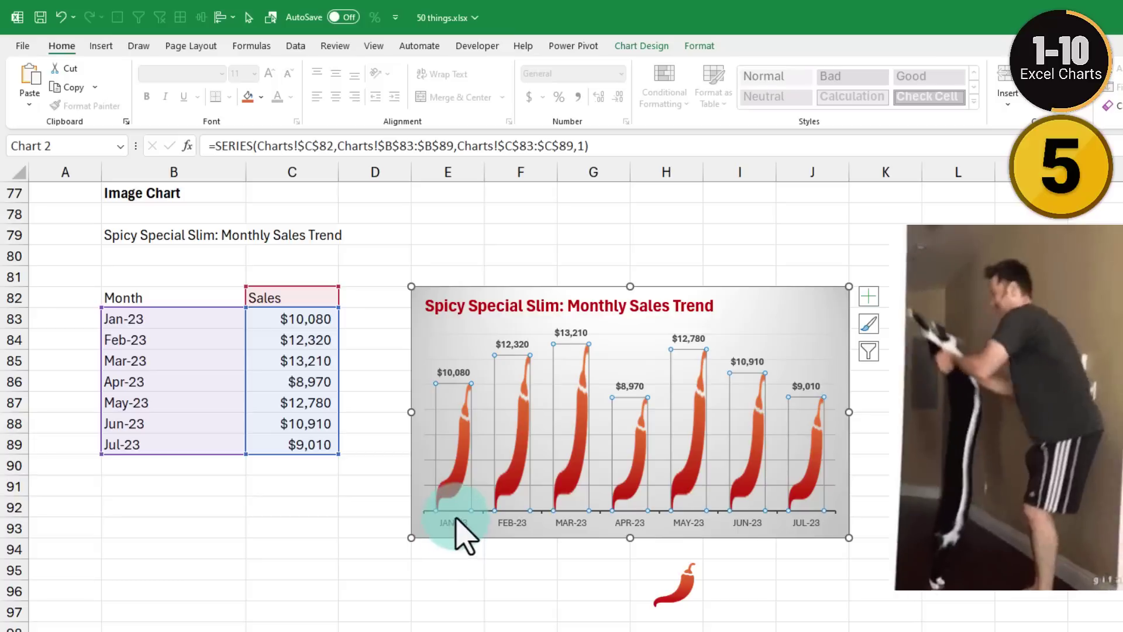
Set the Sales series' picture fill to Stack and Scale with 2000 units per picture.
{"action": "right_click", "coordinate": [468, 429]}
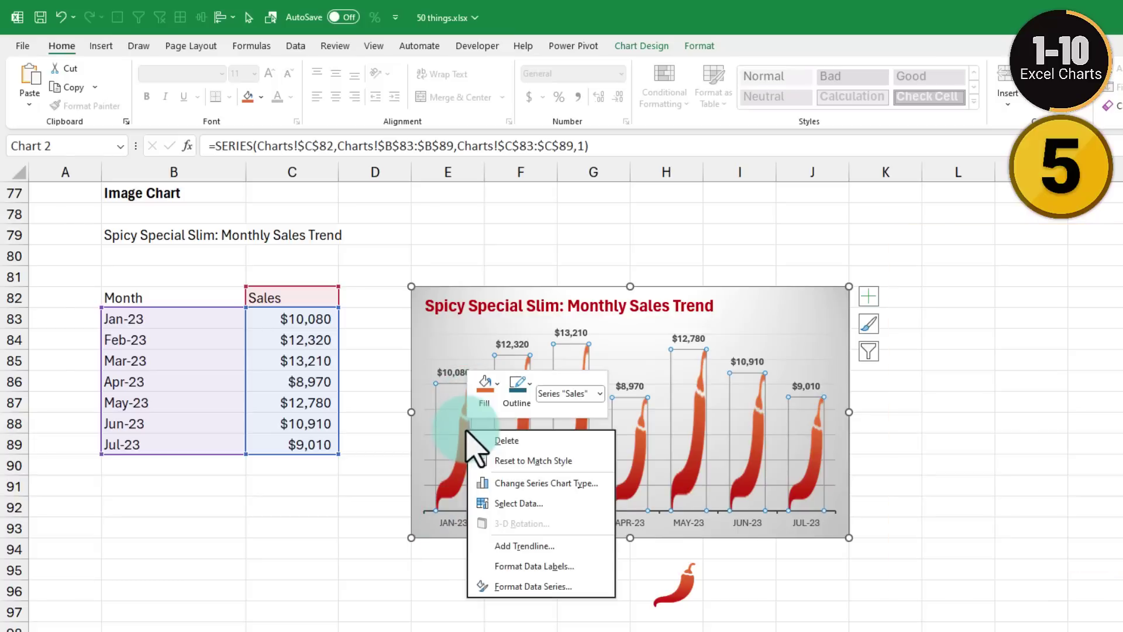
{"action": "left_click", "coordinate": [526, 586]}
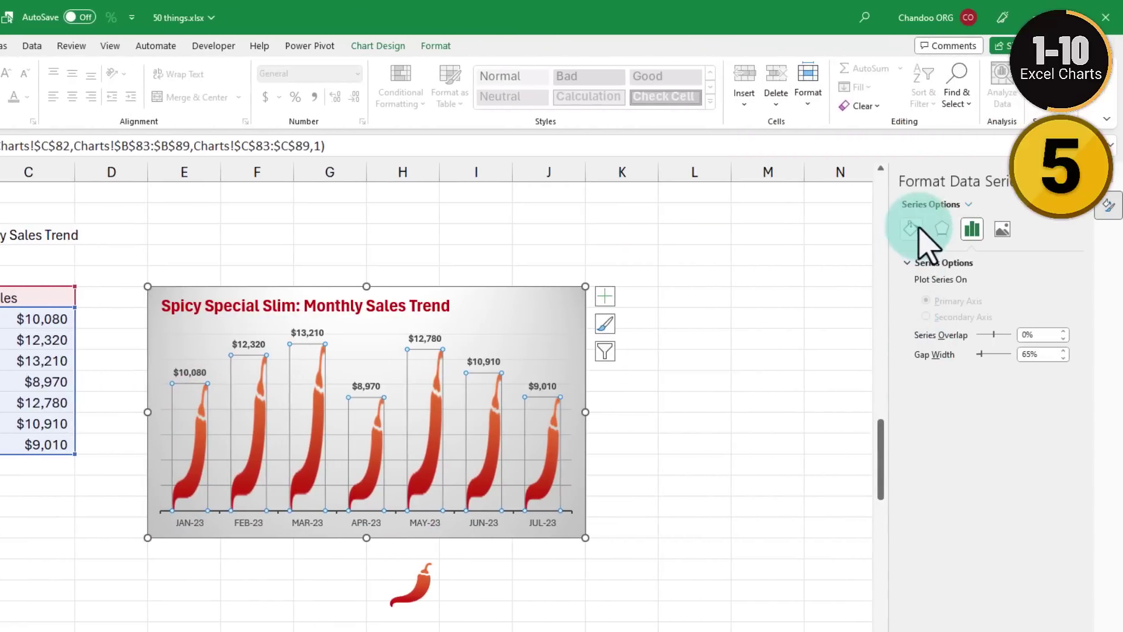
{"action": "left_click", "coordinate": [912, 229]}
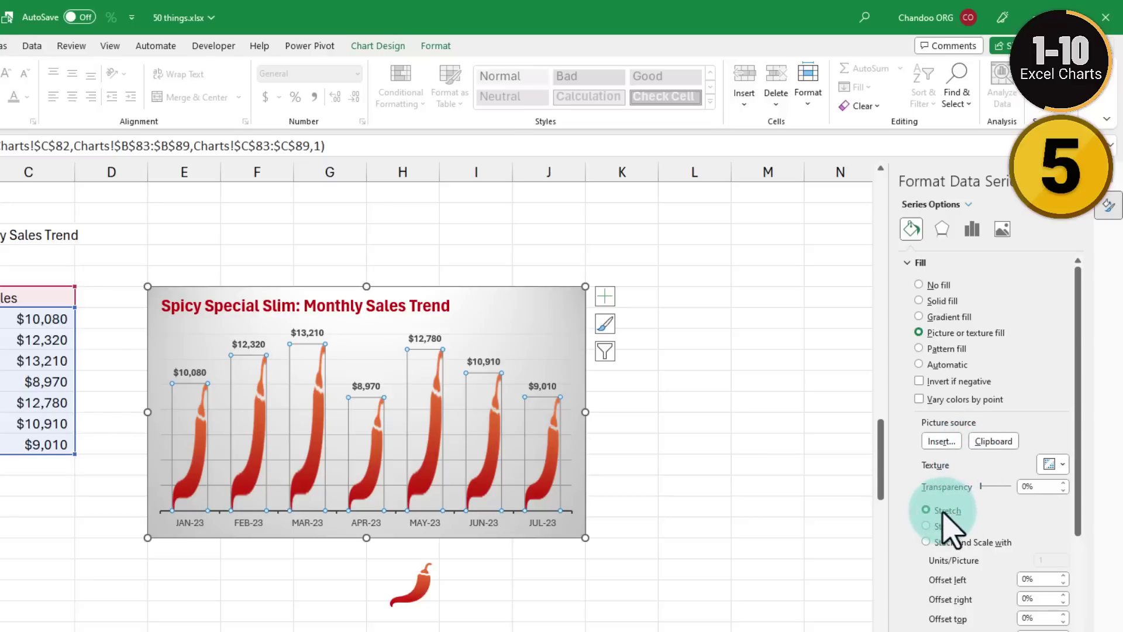
{"action": "left_click", "coordinate": [943, 544]}
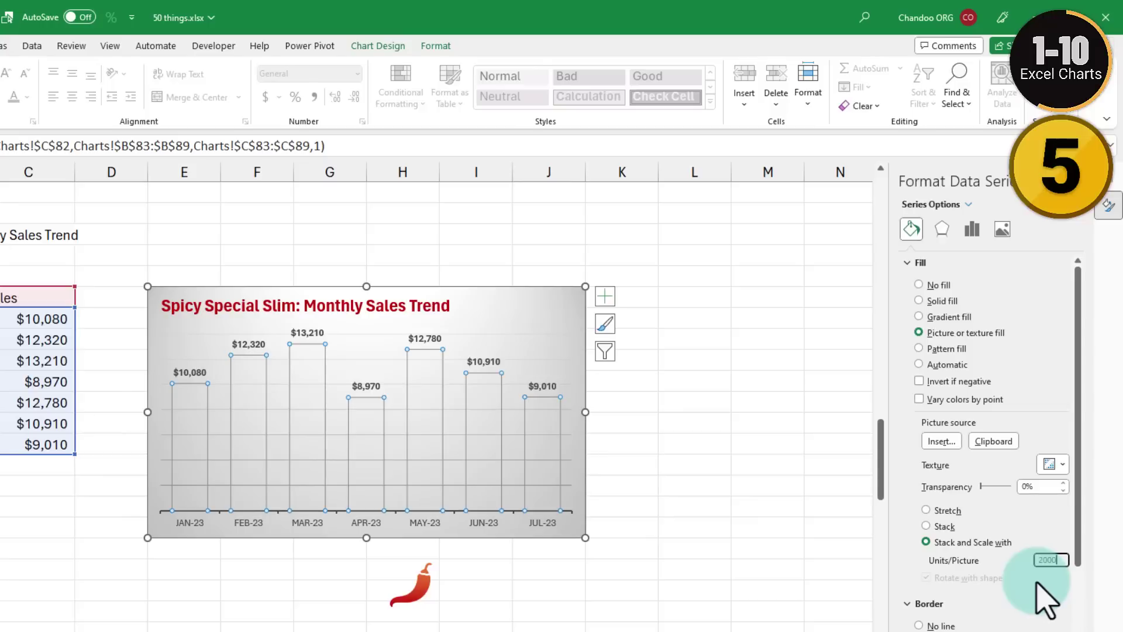
{"action": "left_click", "coordinate": [548, 610]}
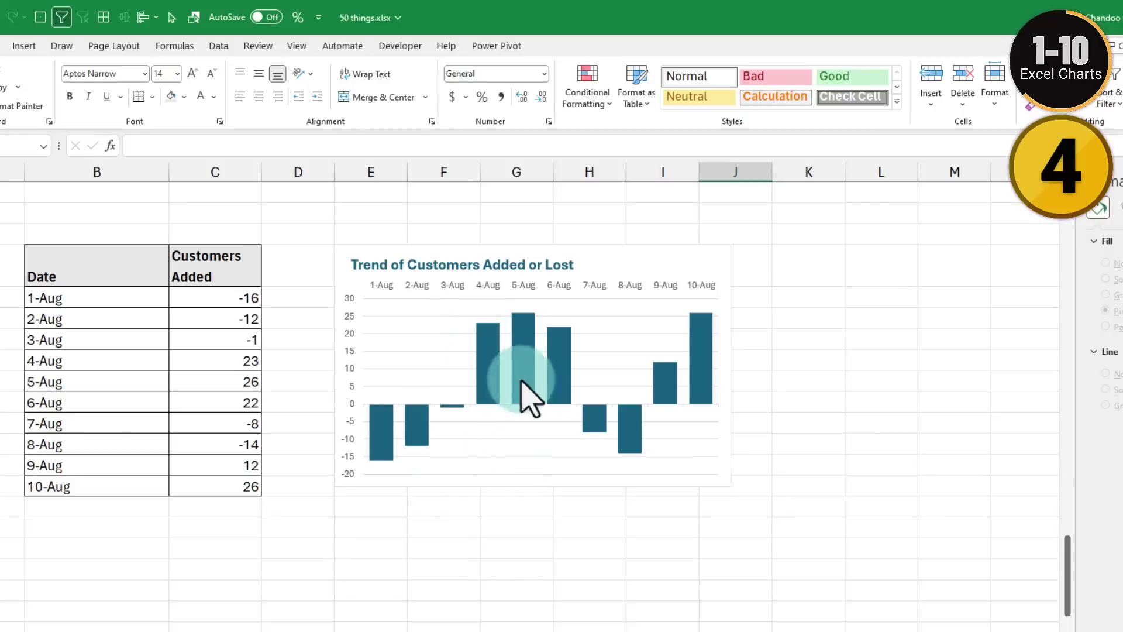
Turn on Invert if negative for the Customers Added or Lost columns, with green for positive and purple for negative values.
{"action": "left_click", "coordinate": [491, 351]}
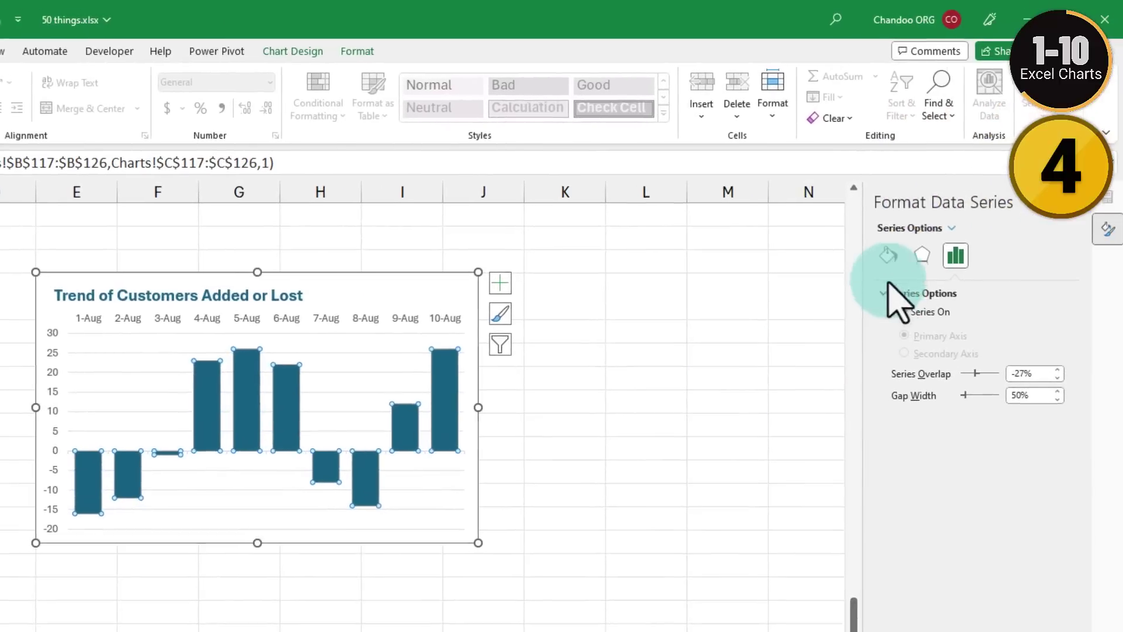
{"action": "left_click", "coordinate": [1099, 228]}
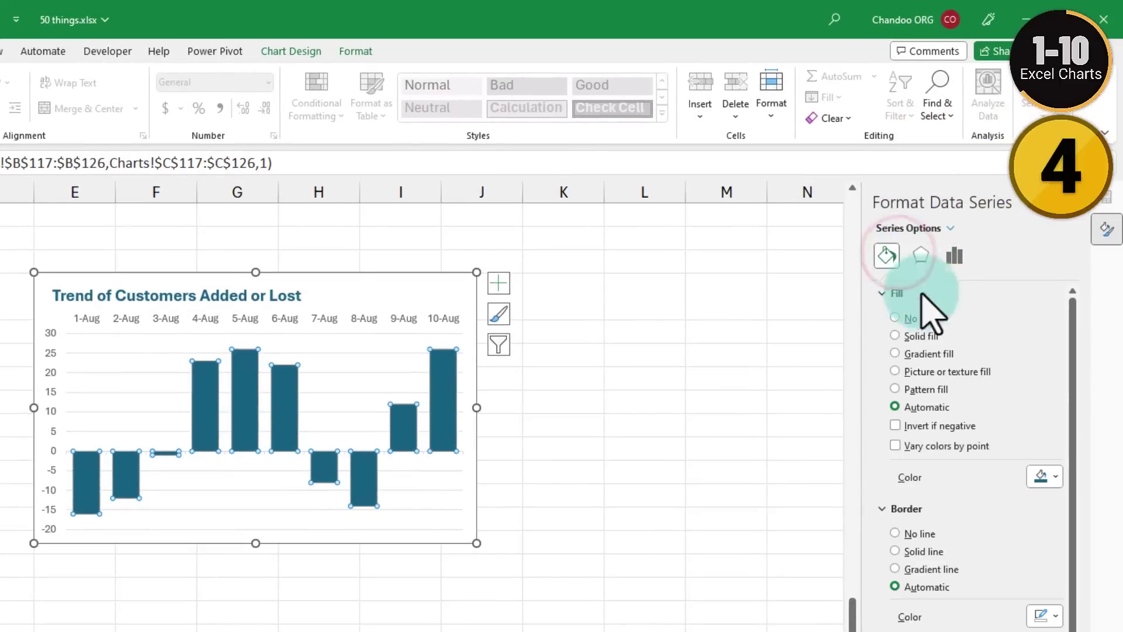
{"action": "left_click", "coordinate": [895, 426]}
{"action": "left_click", "coordinate": [1047, 476]}
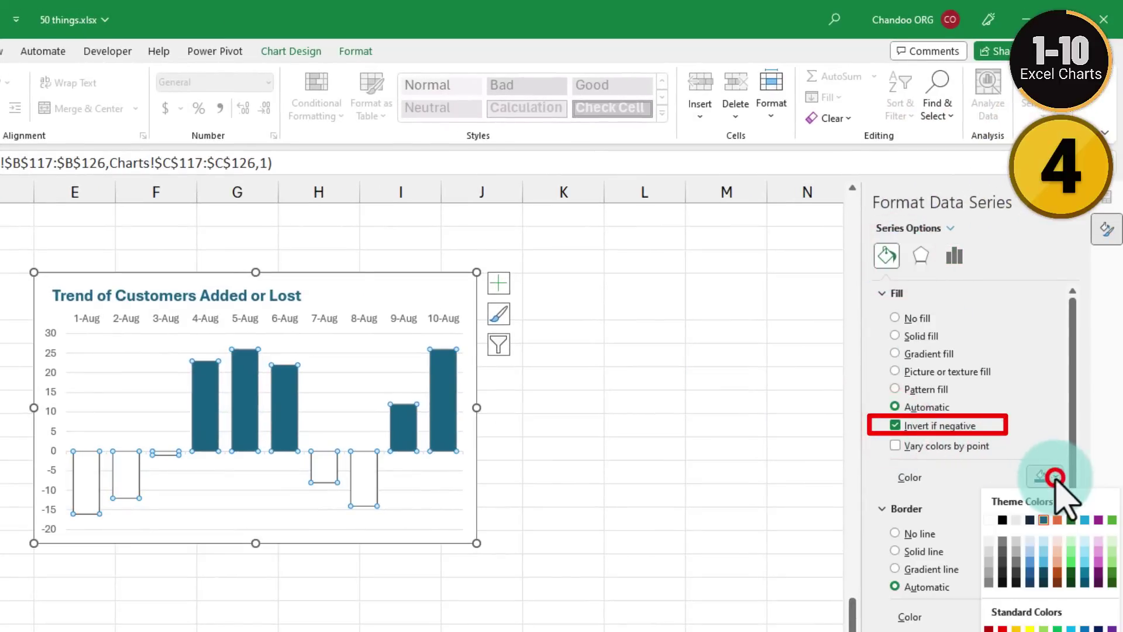
{"action": "left_click", "coordinate": [1057, 512]}
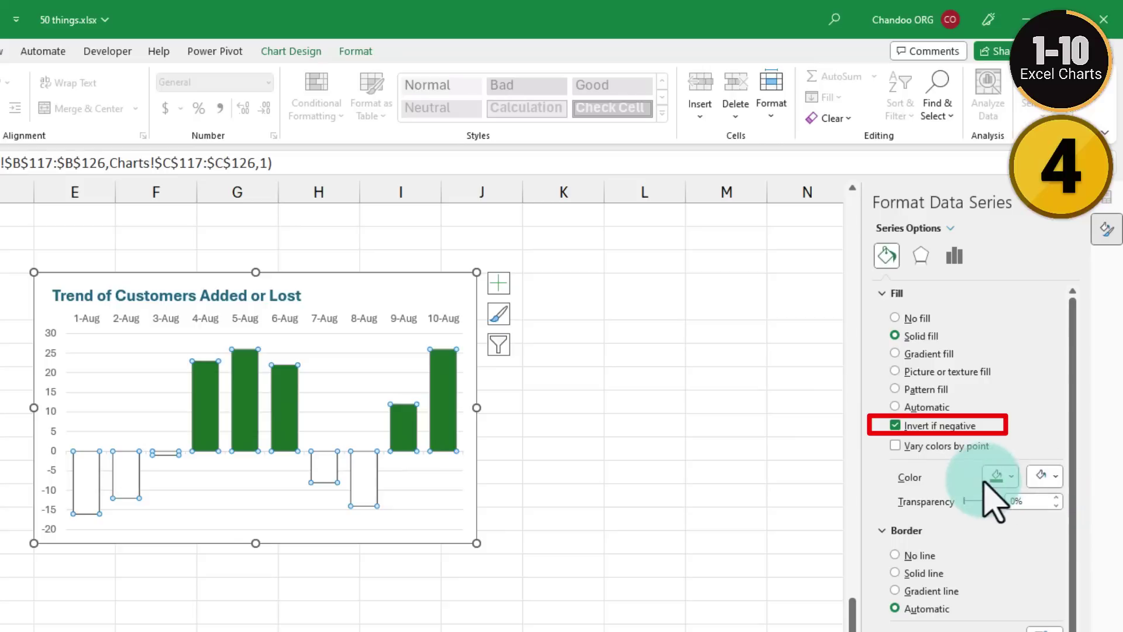
{"action": "left_click", "coordinate": [1054, 478]}
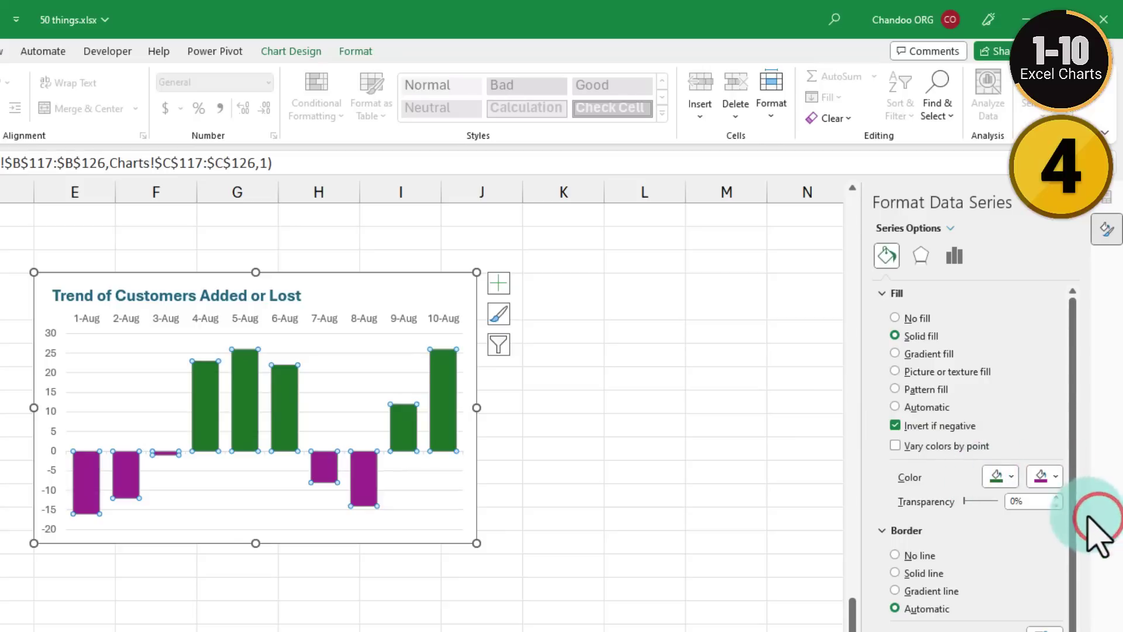
{"action": "left_click", "coordinate": [402, 588]}
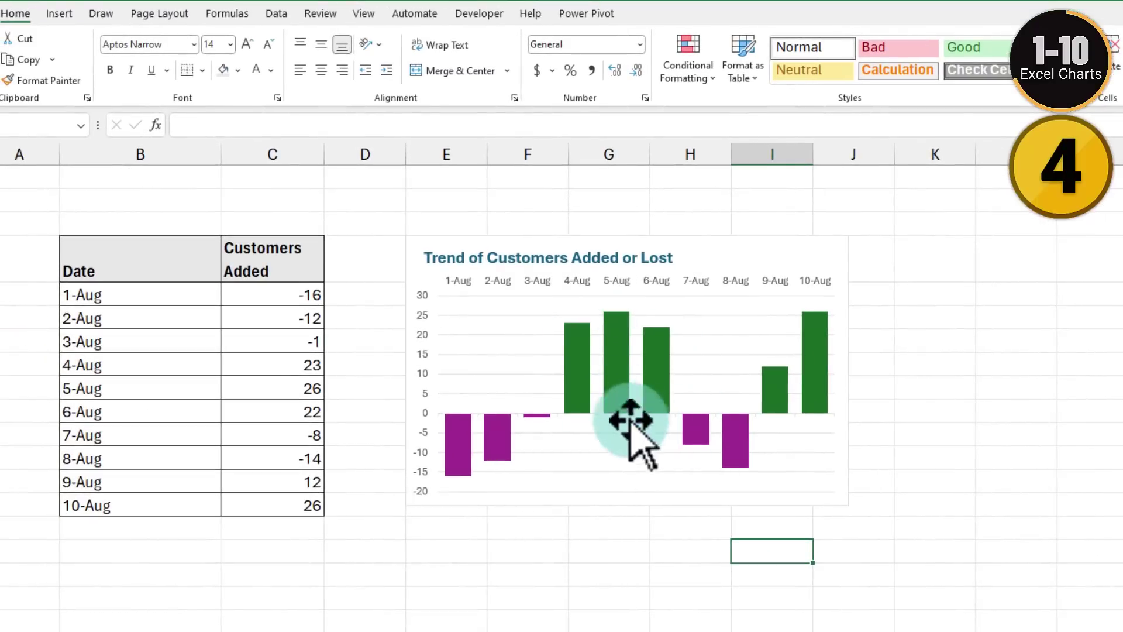
Change the Customers Added value for 3-Aug to 12.
{"action": "left_click", "coordinate": [302, 338]}
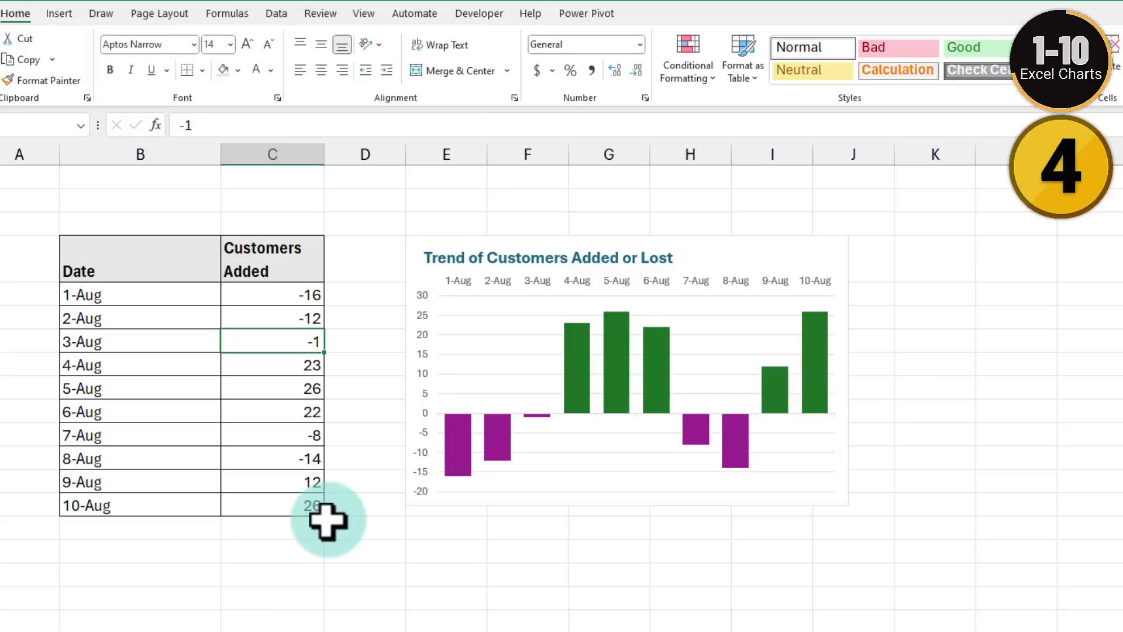
{"action": "type", "text": "12"}
{"action": "key", "text": "Return"}
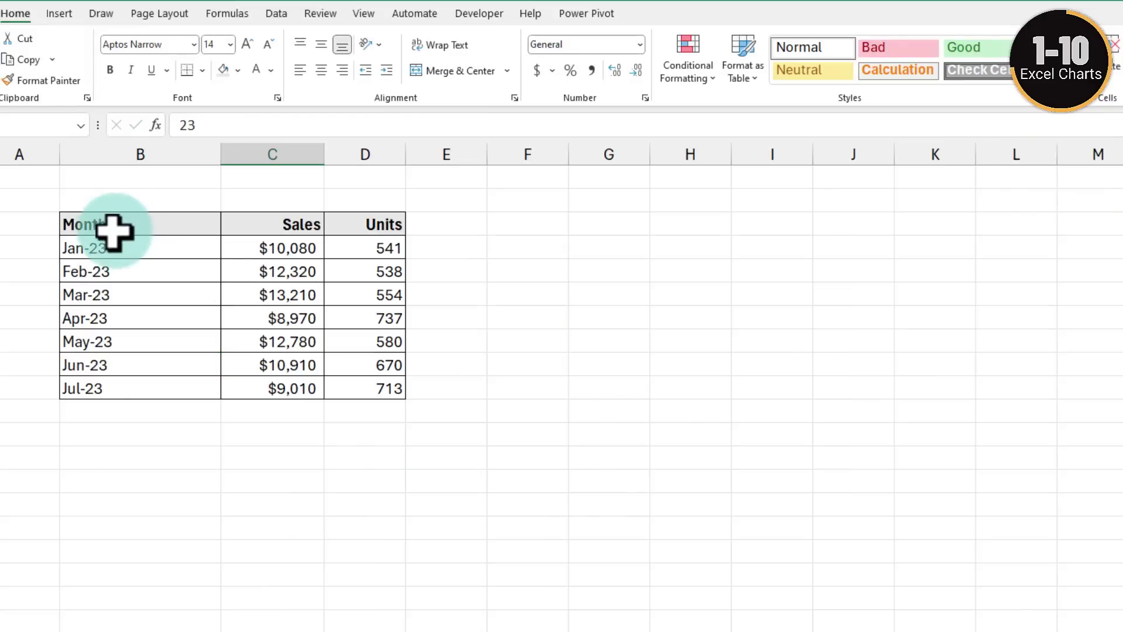
Try plotting the Month, Sales and Units table as a 2-D clustered column chart and undo it.
{"action": "left_click_drag", "start_coordinate": [113, 232], "coordinate": [378, 392]}
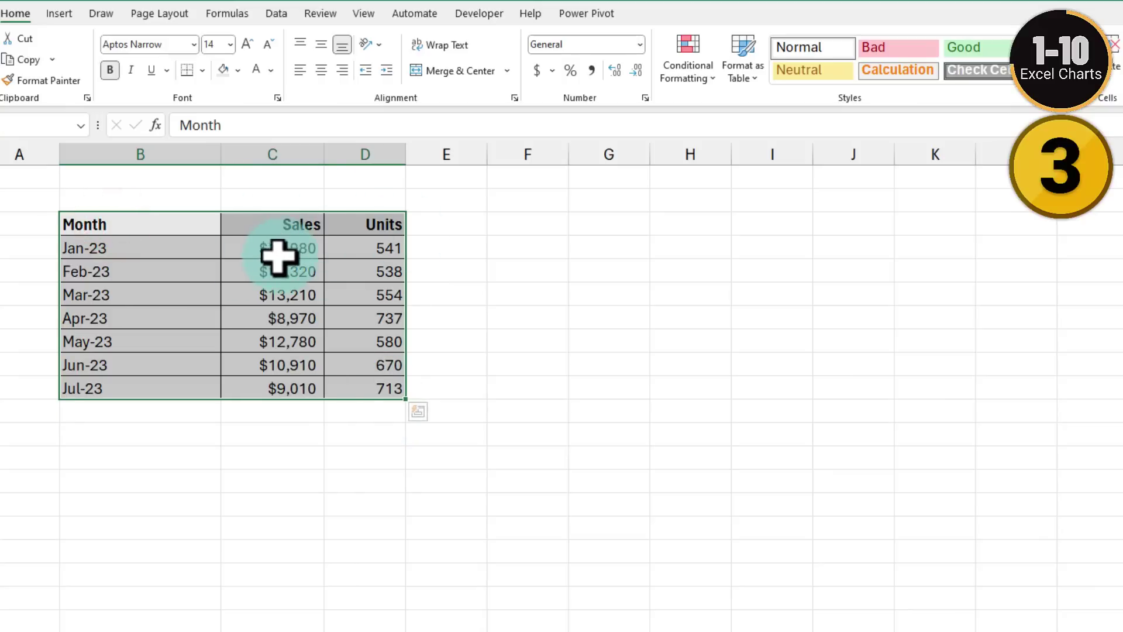
{"action": "left_click", "coordinate": [65, 13]}
{"action": "left_click", "coordinate": [647, 39]}
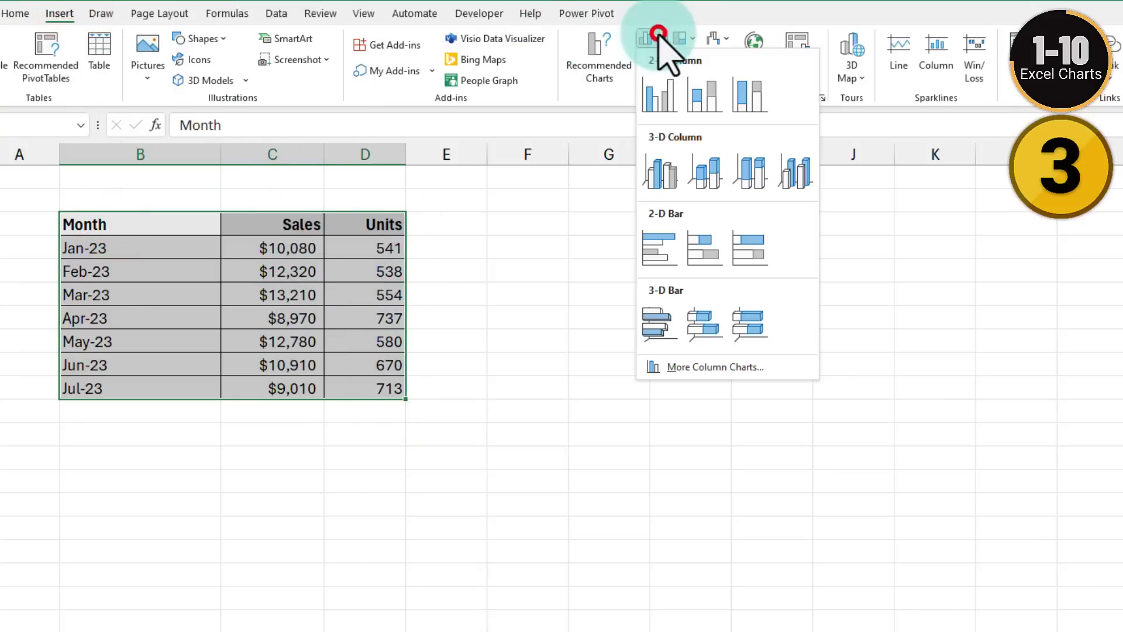
{"action": "left_click", "coordinate": [646, 96]}
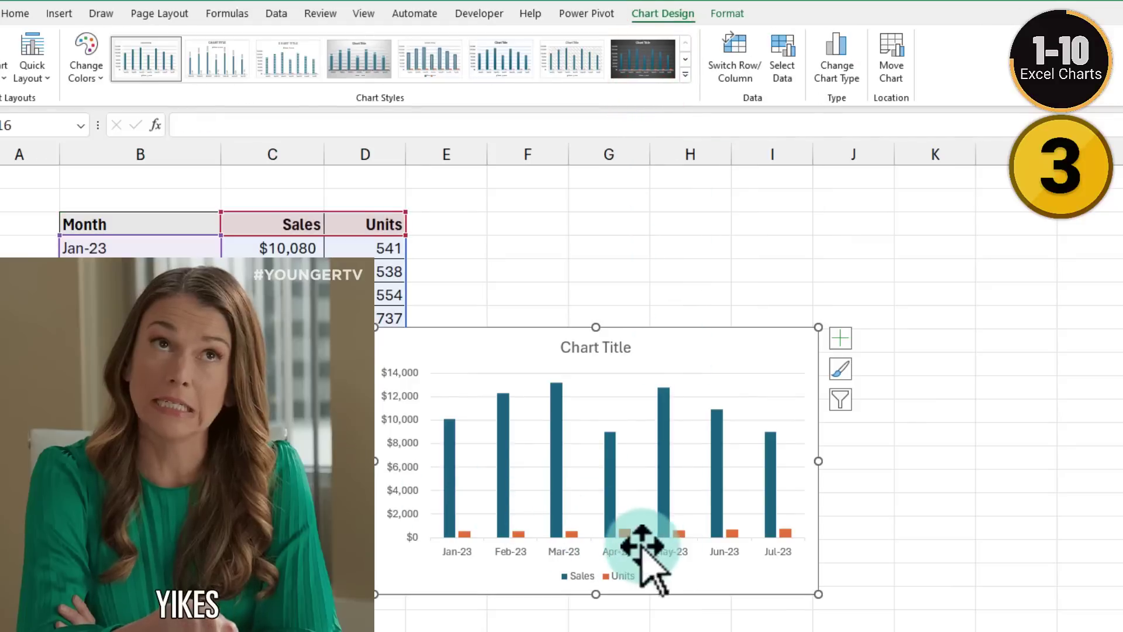
{"action": "key", "text": "ctrl+z"}
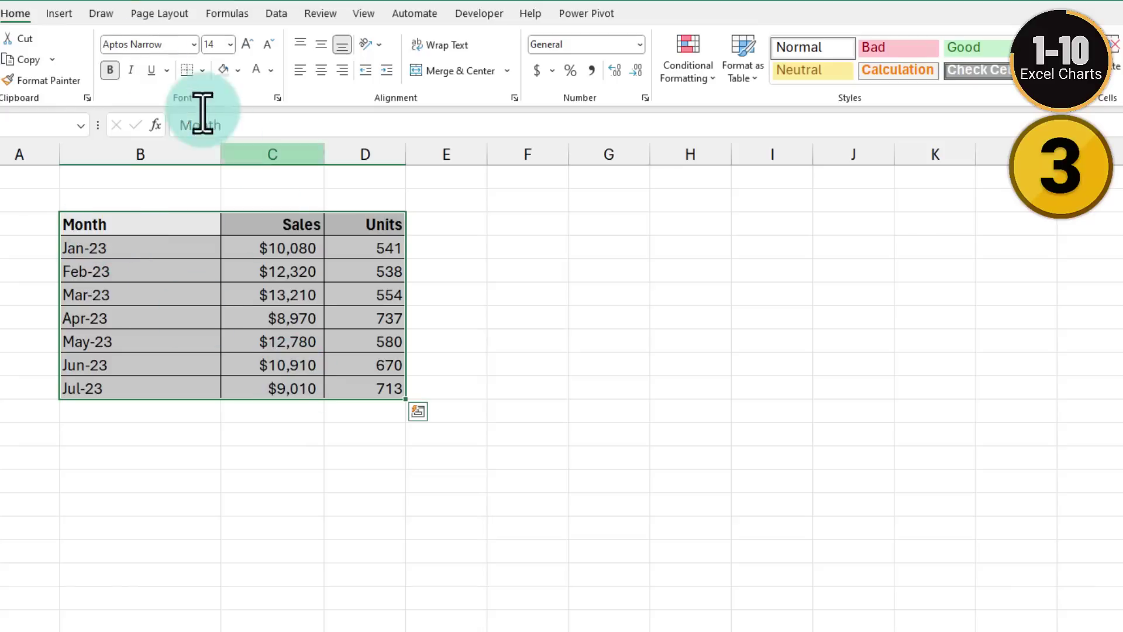
Insert a Clustered Column - Line combo chart from the Month, Sales and Units table.
{"action": "left_click", "coordinate": [68, 17]}
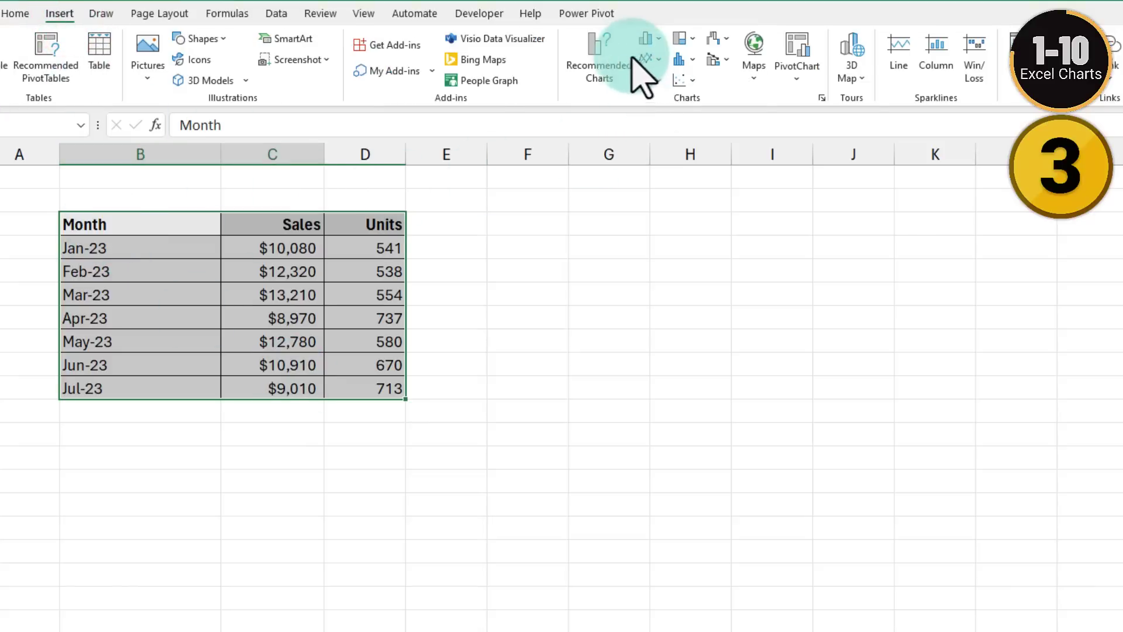
{"action": "left_click", "coordinate": [719, 64]}
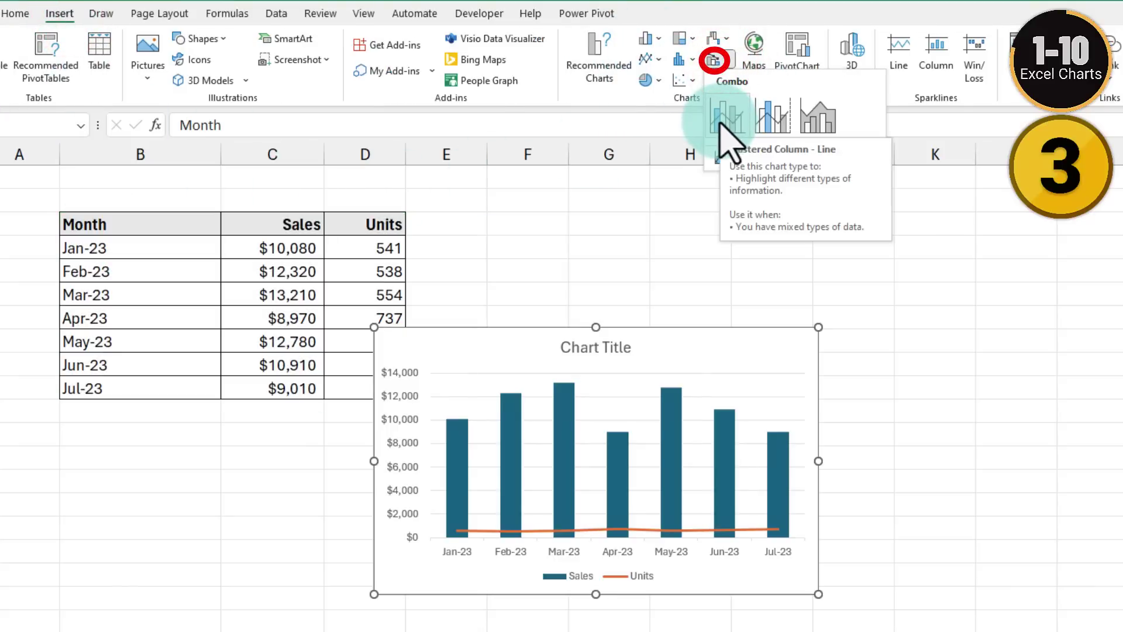
{"action": "left_click", "coordinate": [721, 124]}
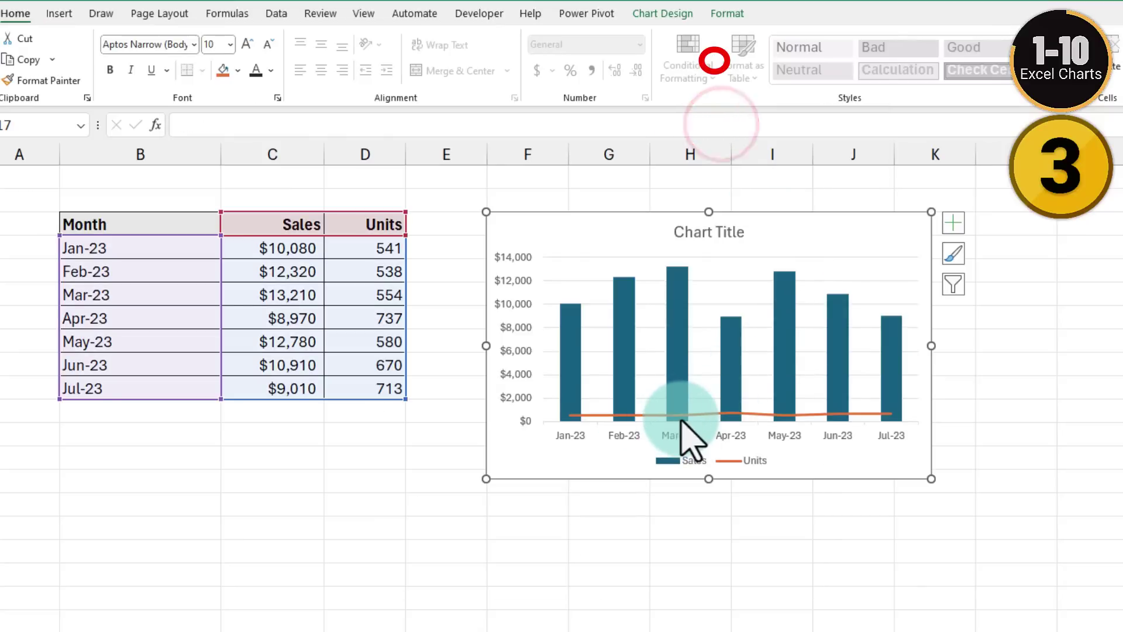
Change the combo chart so the Units line is plotted on the secondary axis.
{"action": "left_click", "coordinate": [705, 414]}
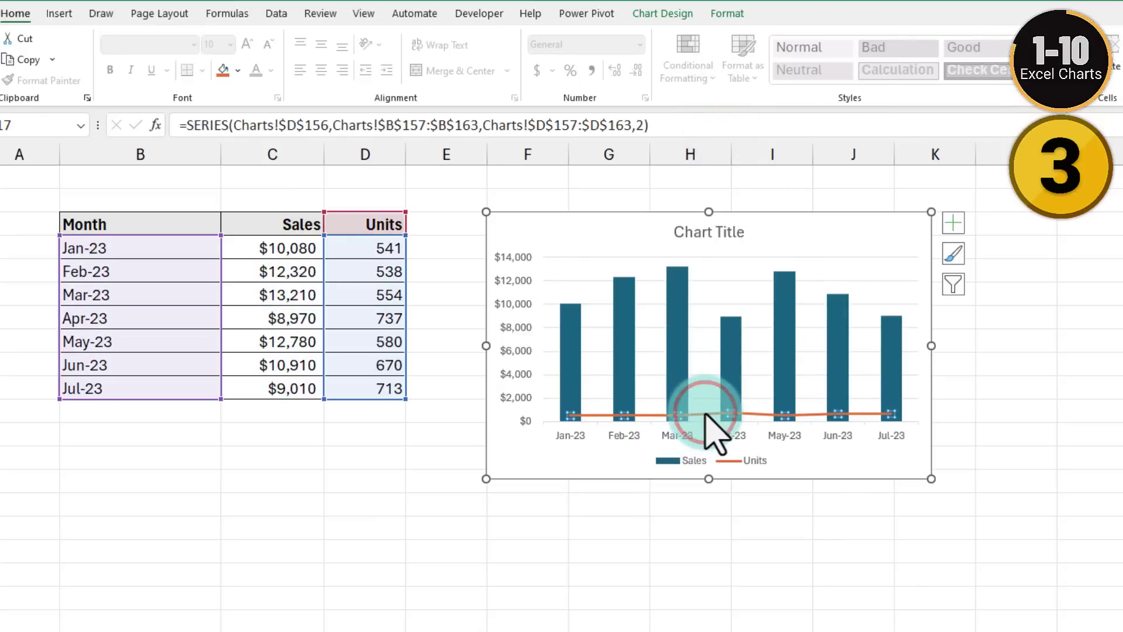
{"action": "right_click", "coordinate": [706, 414]}
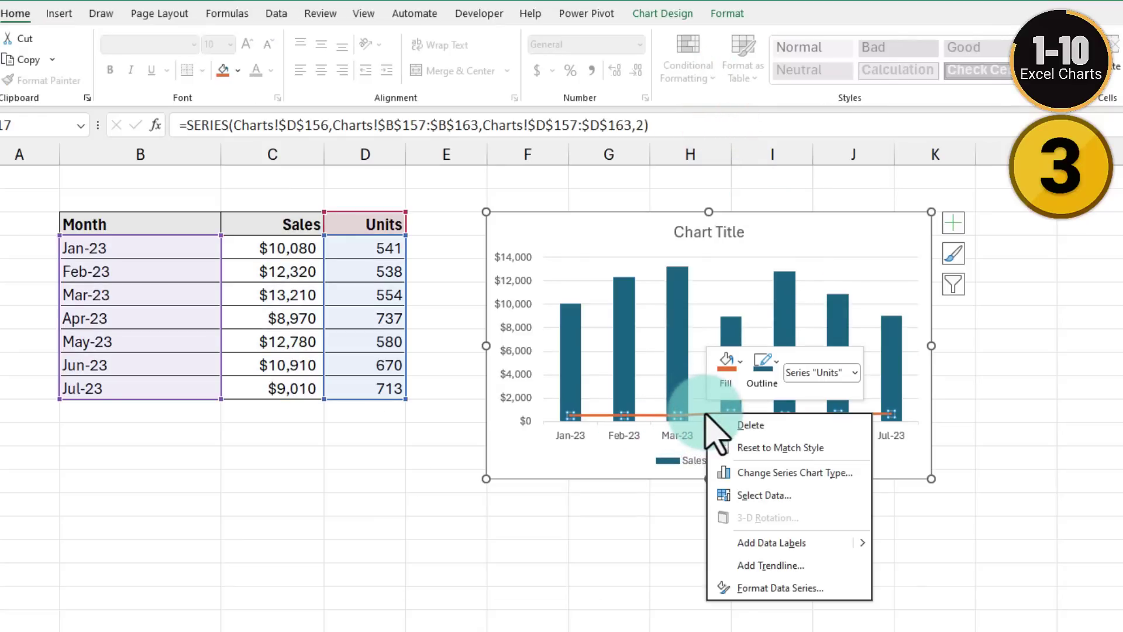
{"action": "left_click", "coordinate": [770, 475]}
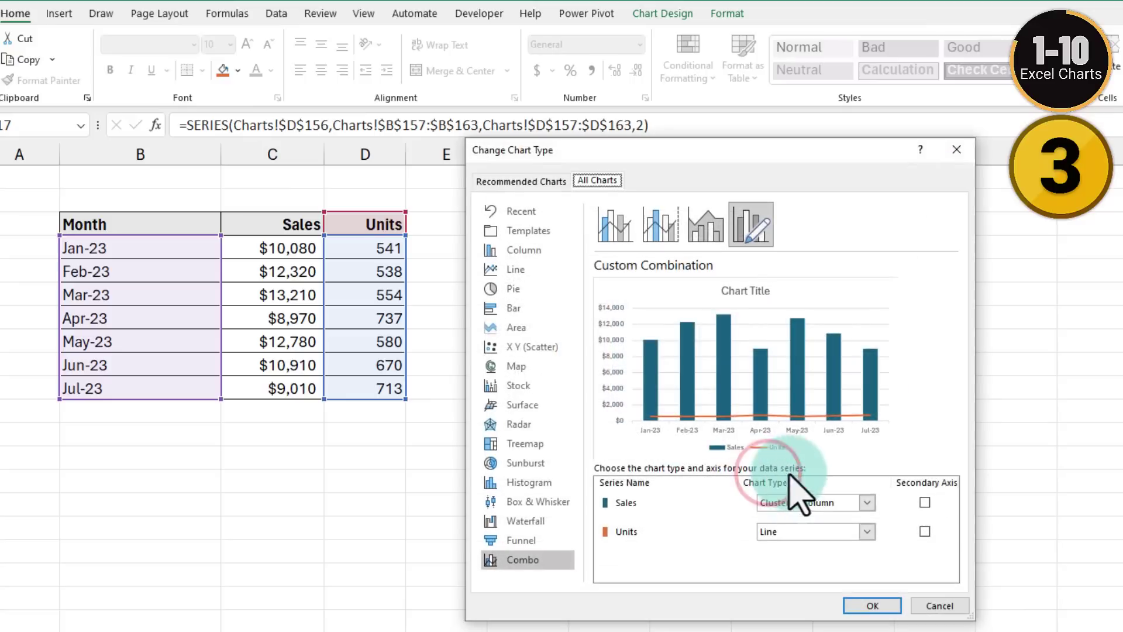
{"action": "left_click", "coordinate": [924, 531]}
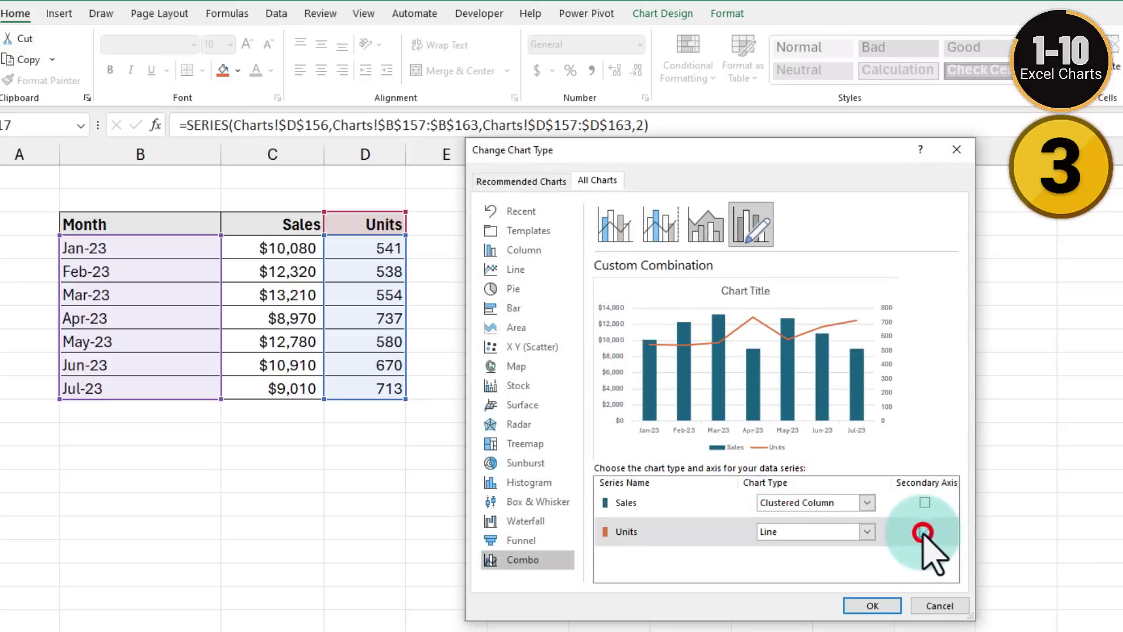
{"action": "left_click", "coordinate": [868, 606]}
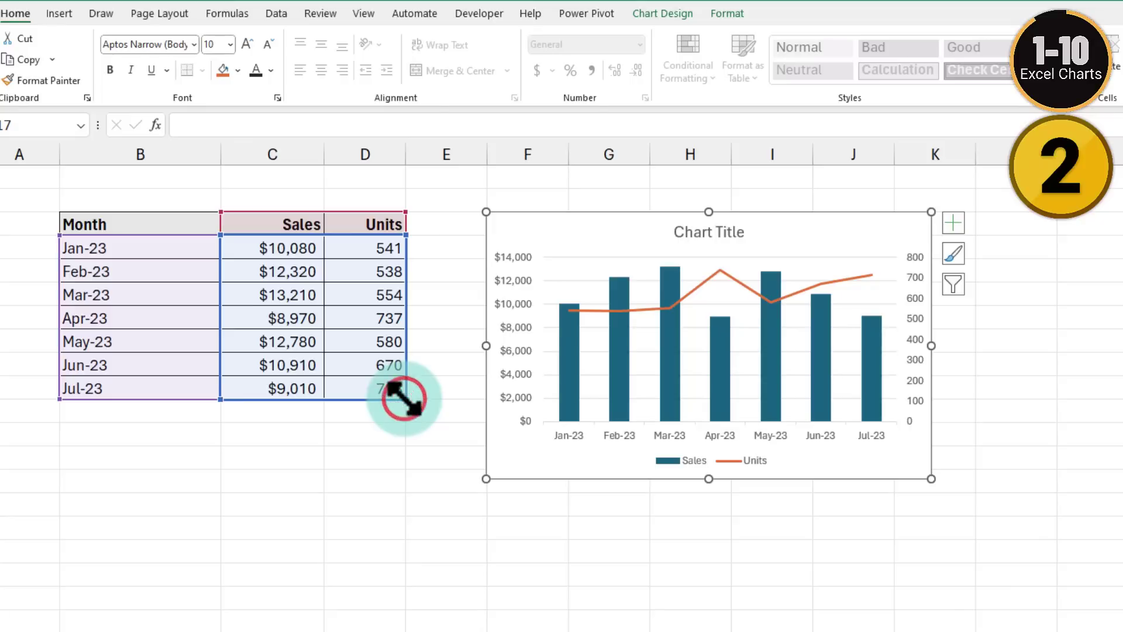
Shrink the combo chart's highlighted source range to end at Jun-23, and stretch it back down to the Jul-23 row.
{"action": "left_click_drag", "start_coordinate": [404, 396], "coordinate": [404, 373]}
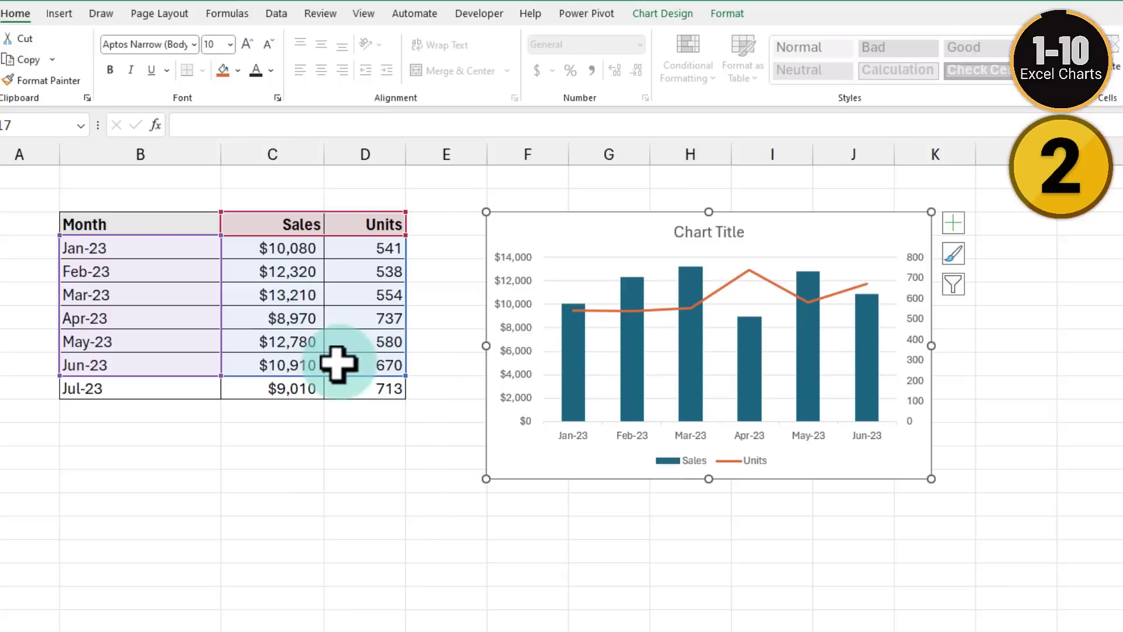
{"action": "mouse_move", "coordinate": [331, 374]}
{"action": "left_mouse_down"}
{"action": "mouse_move", "coordinate": [421, 476]}
{"action": "mouse_move", "coordinate": [960, 606]}
{"action": "mouse_move", "coordinate": [1002, 629]}
{"action": "mouse_move", "coordinate": [971, 630]}
{"action": "mouse_move", "coordinate": [327, 376]}
{"action": "left_mouse_up"}
{"action": "left_click_drag", "start_coordinate": [219, 375], "coordinate": [221, 393]}
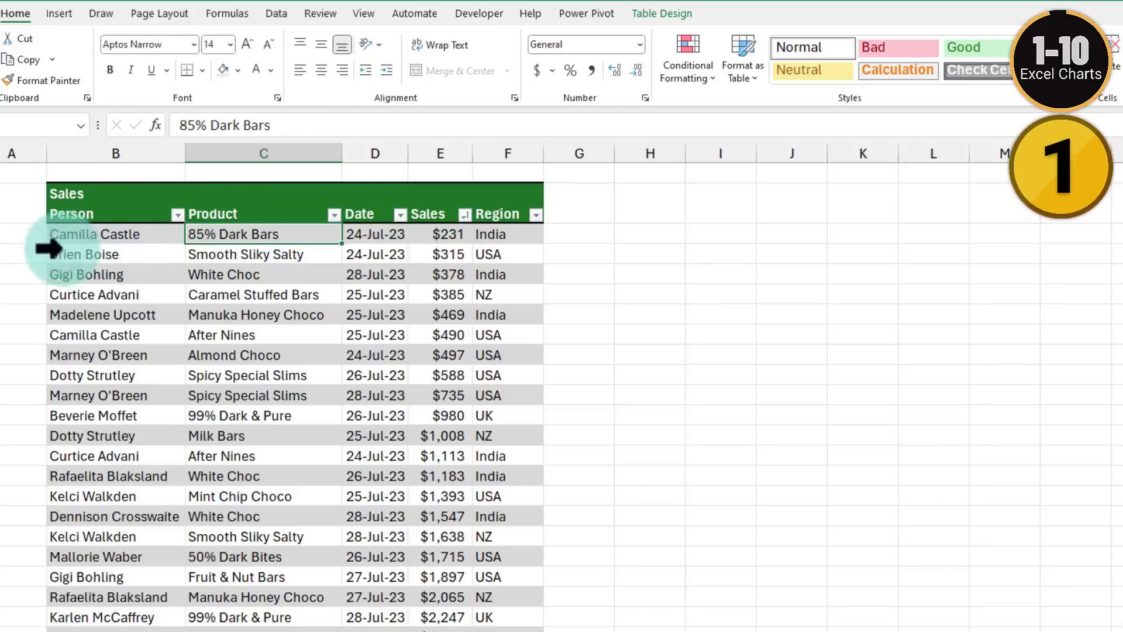
Select the entire sales table and open the recommended charts for it.
{"action": "key", "text": "ctrl+a"}
{"action": "scroll", "coordinate": [95, 170], "scroll_direction": "down", "scroll_amount": 15}
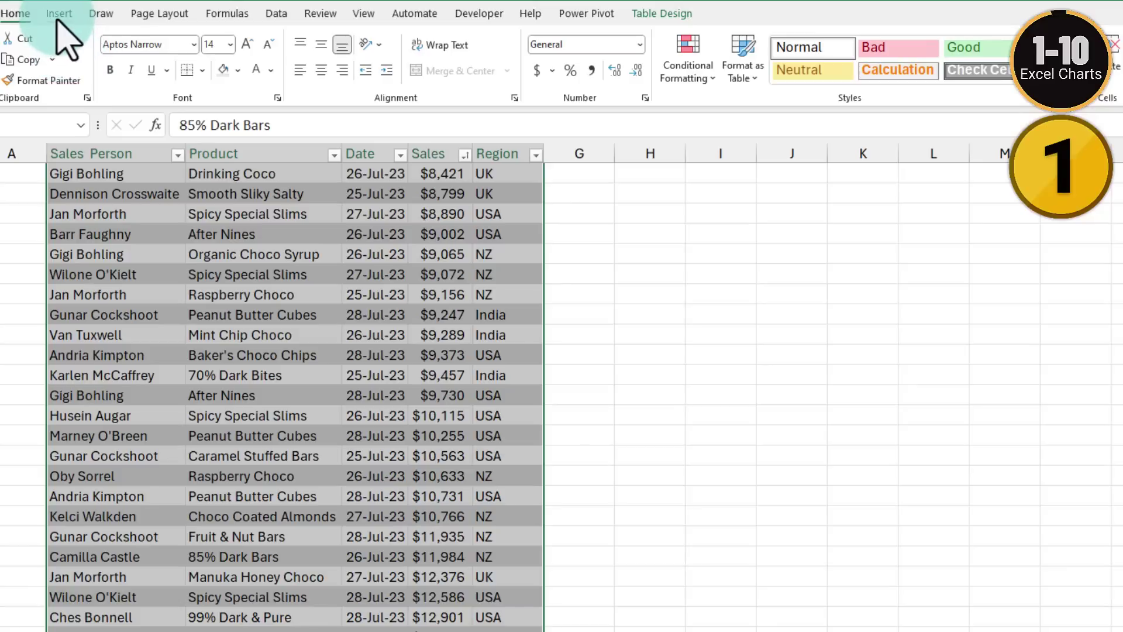
{"action": "left_click", "coordinate": [57, 15]}
{"action": "left_click", "coordinate": [596, 65]}
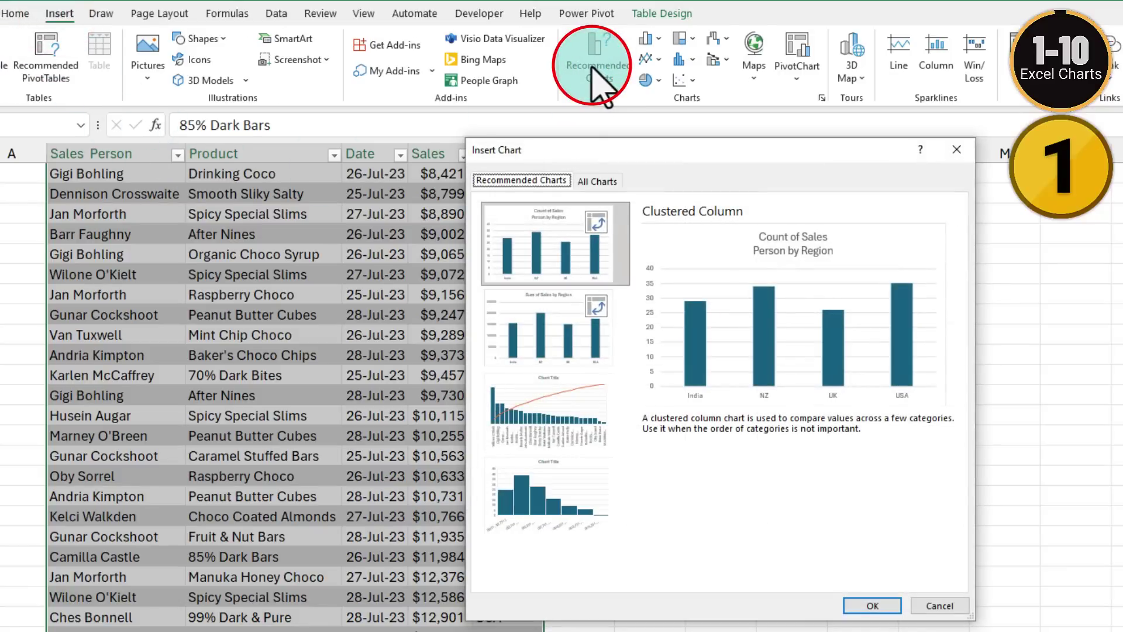
Preview the recommended column, Pareto and Histogram charts, and insert the Sum of Sales by Region clustered column PivotChart.
{"action": "left_click", "coordinate": [557, 243]}
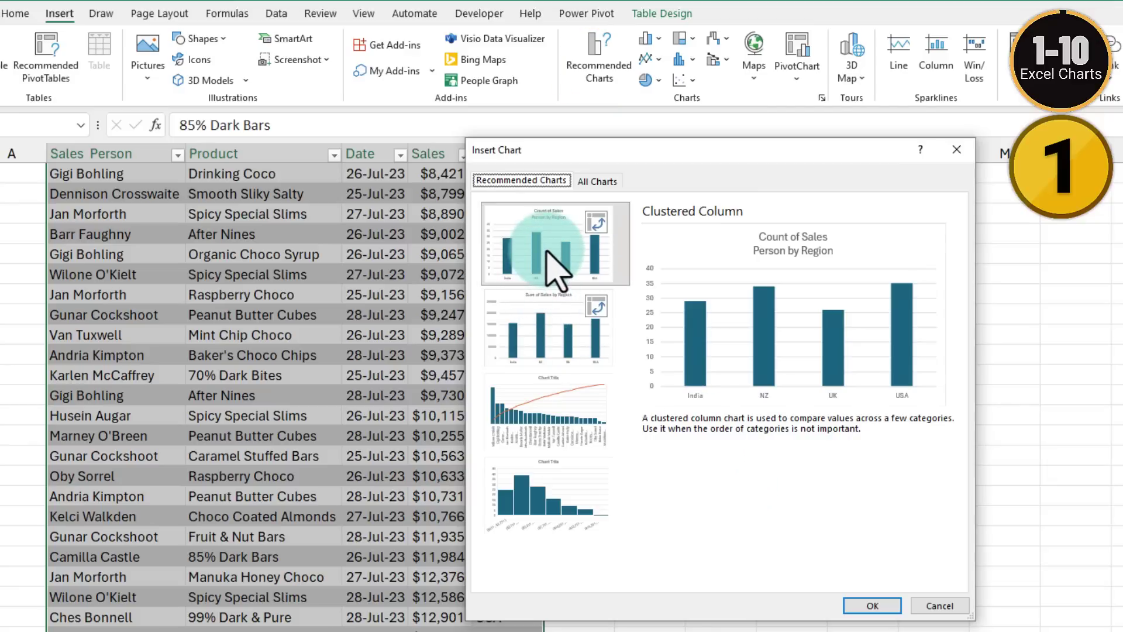
{"action": "left_click", "coordinate": [571, 232]}
{"action": "left_click", "coordinate": [552, 319]}
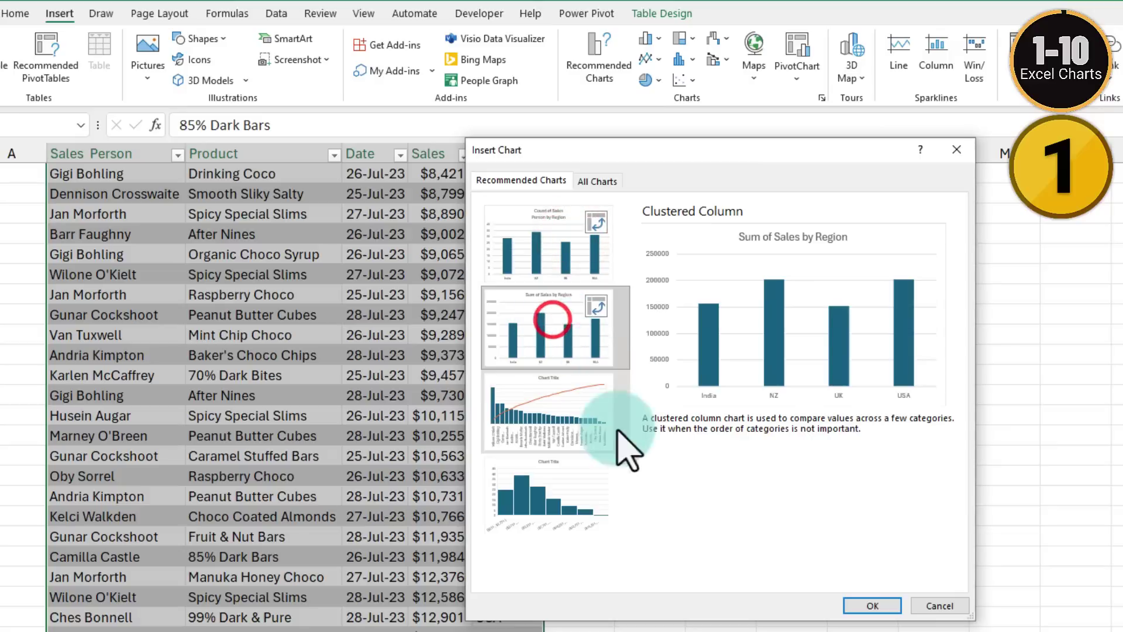
{"action": "left_click", "coordinate": [573, 413]}
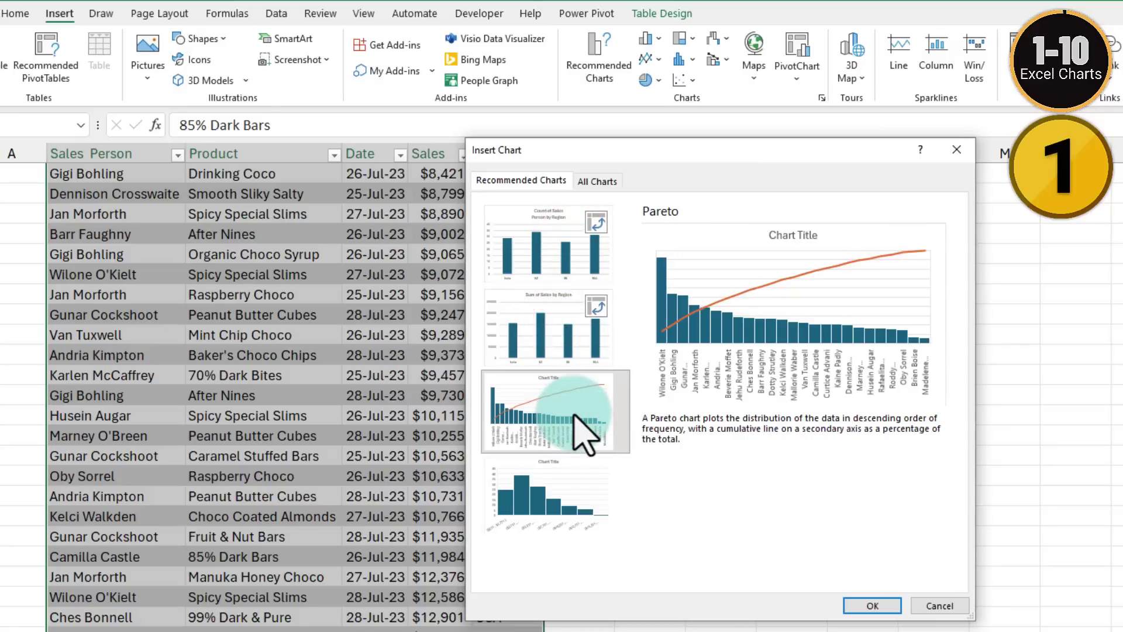
{"action": "left_click", "coordinate": [574, 504]}
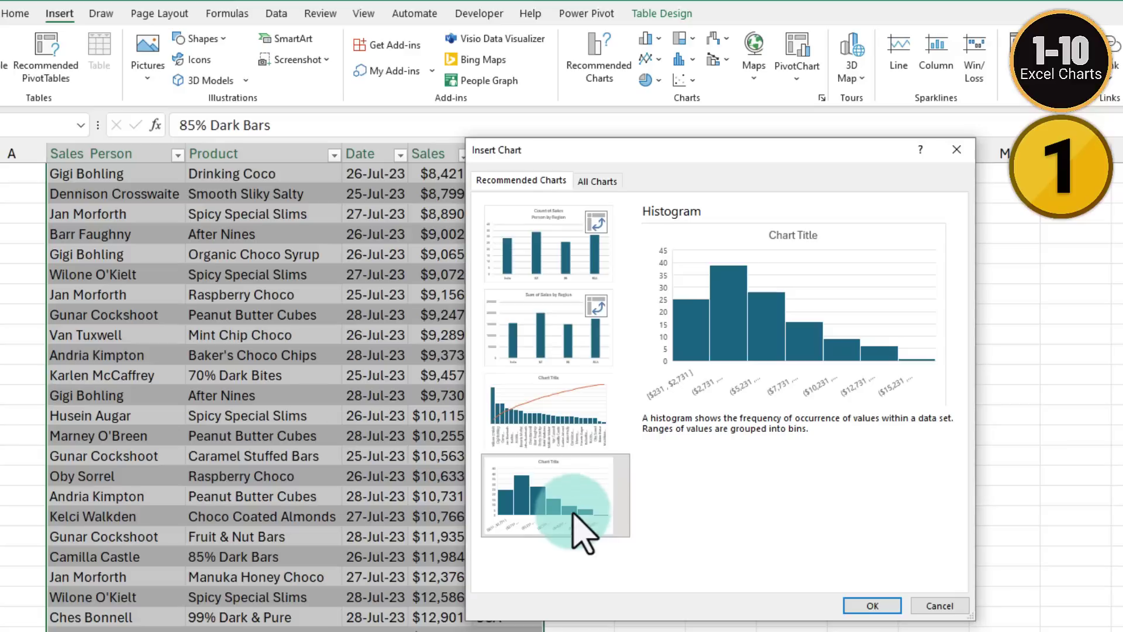
{"action": "left_click", "coordinate": [544, 318]}
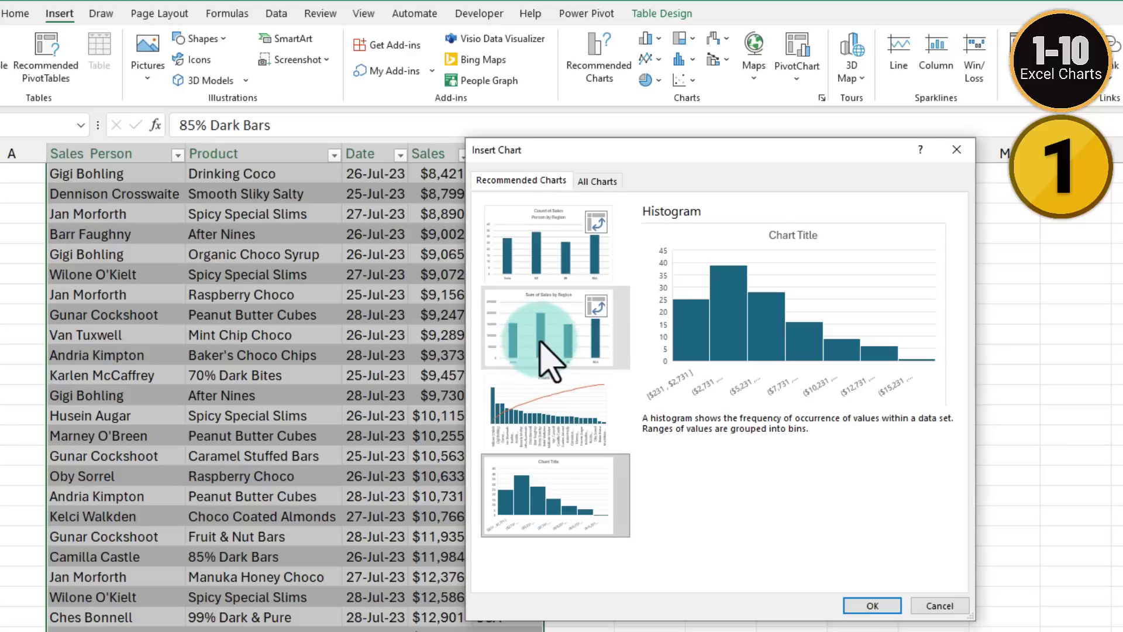
{"action": "left_click", "coordinate": [872, 606]}
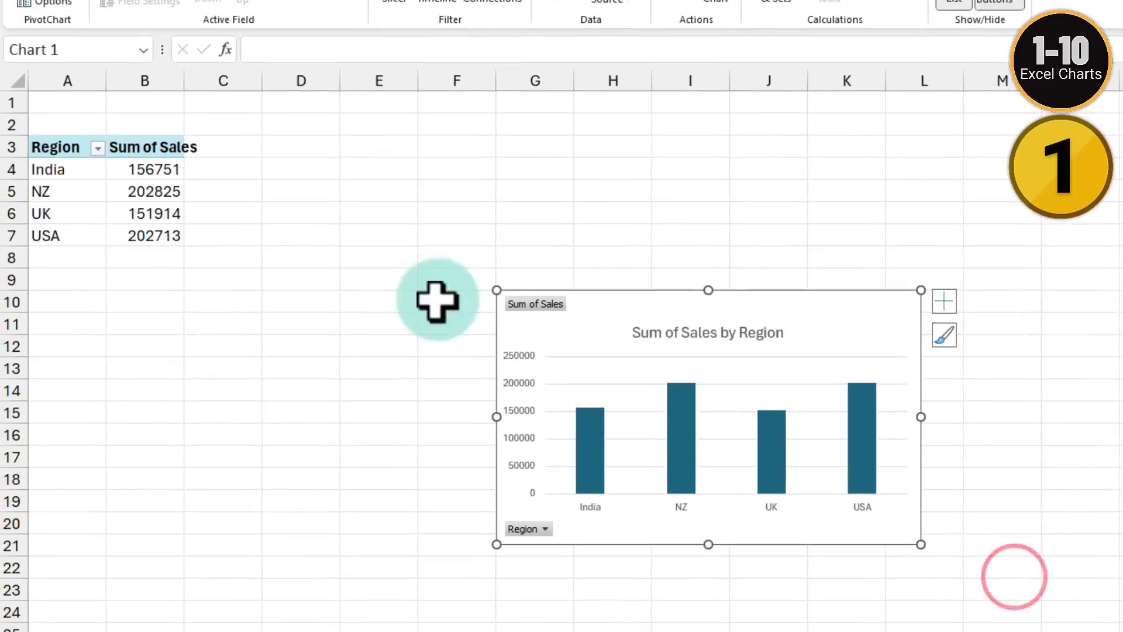